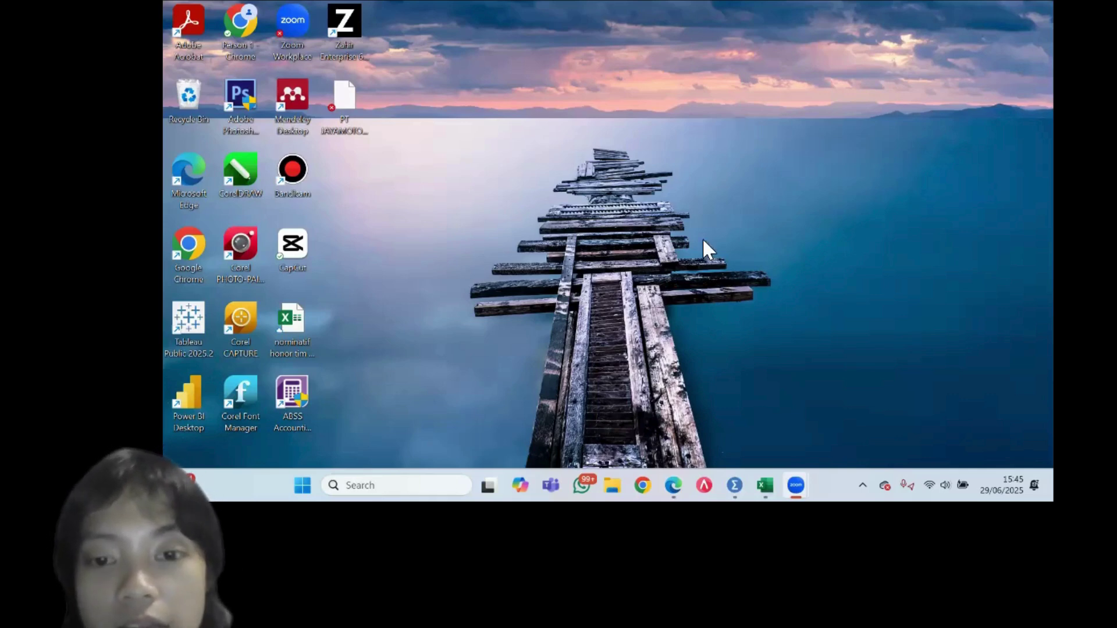
- Switch to the open KUIS STATEK workbook in Excel and display its DATA sheet
mouse_move(765, 485)
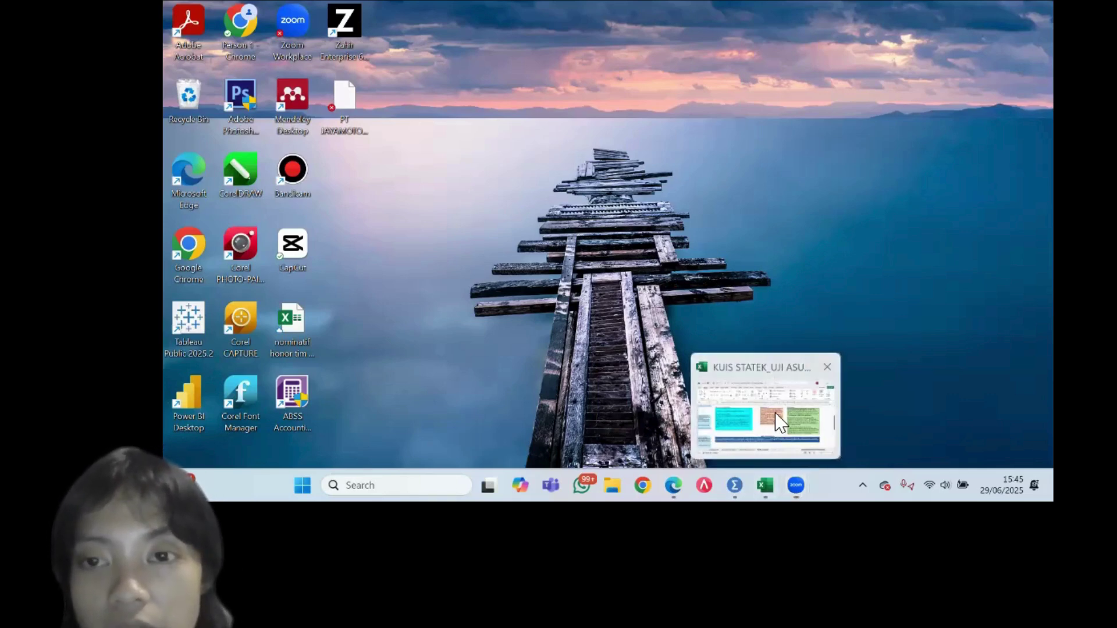
left_click(779, 422)
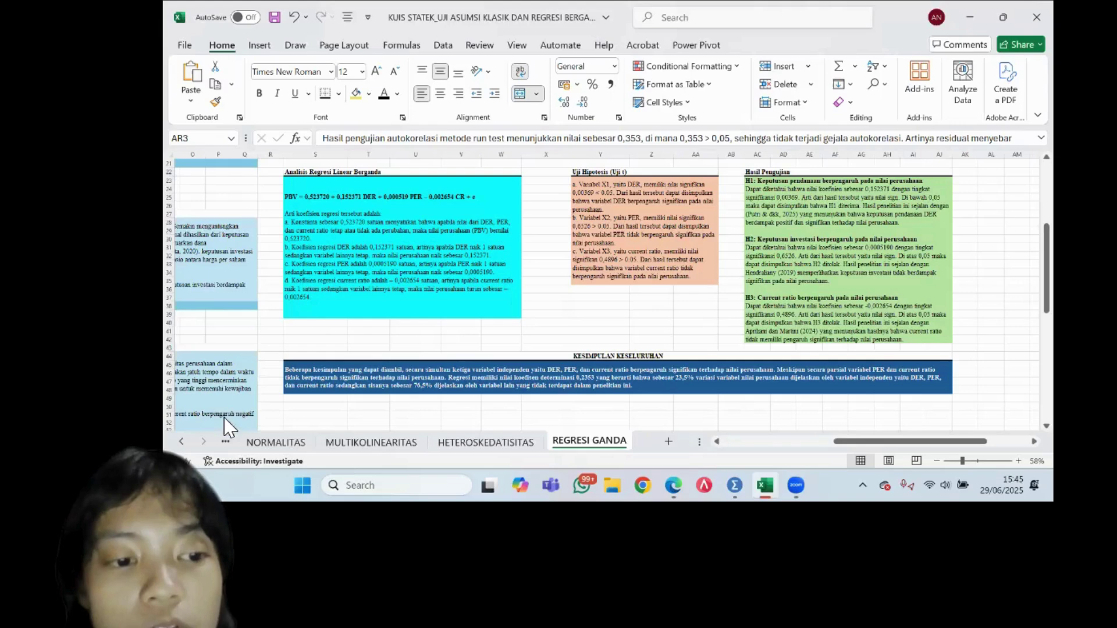
left_click(225, 444)
left_click(224, 444)
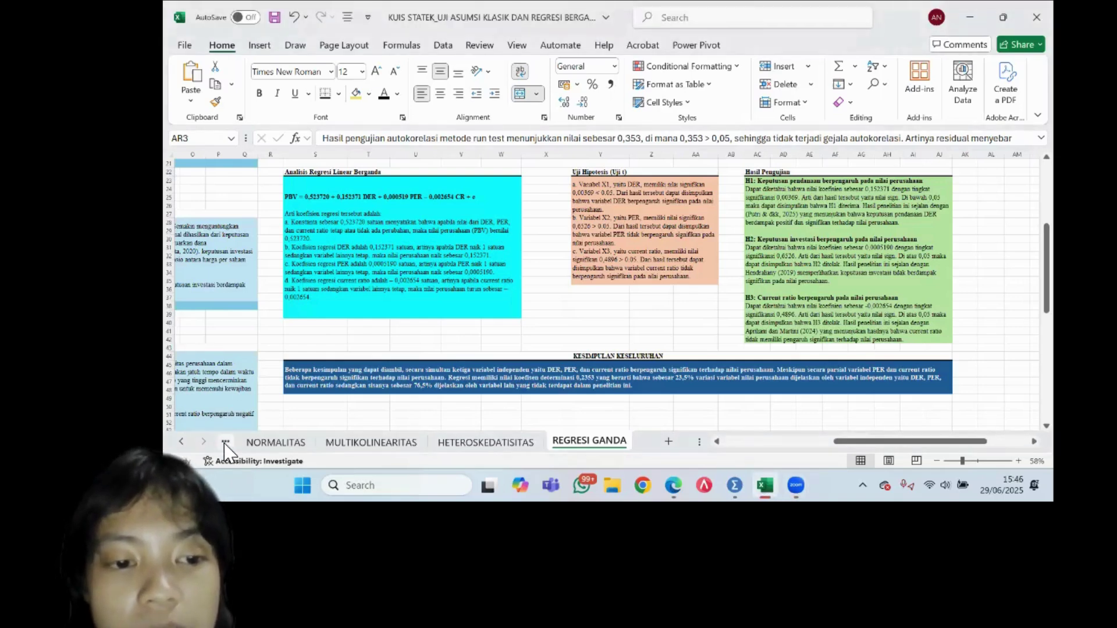
left_click(225, 444)
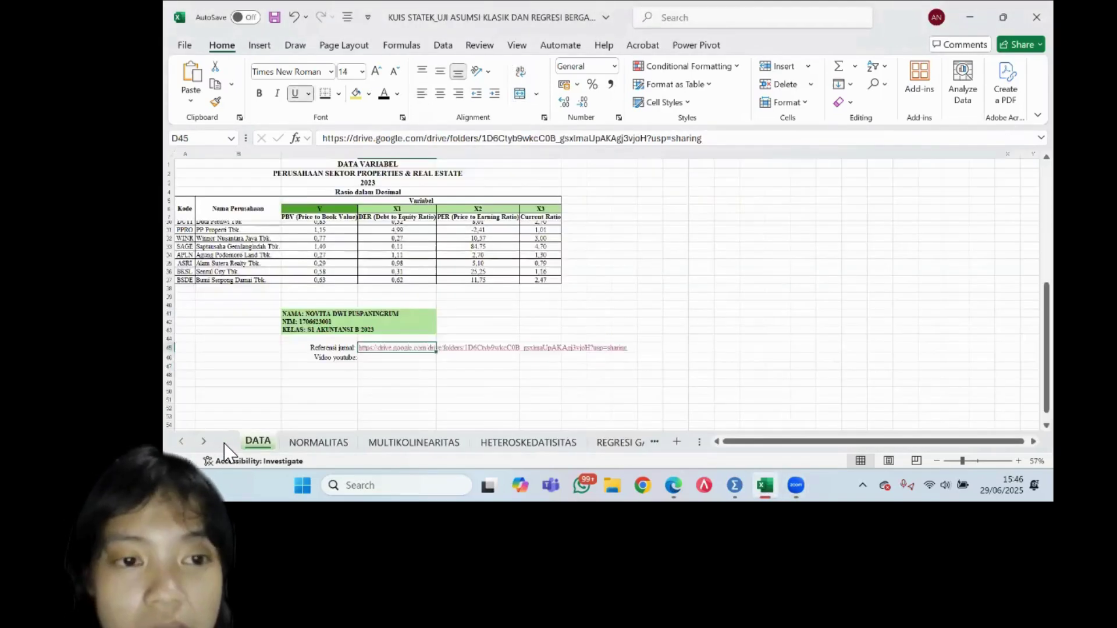
- Review the 2023 property and real estate company table with the PBV, DER, PER and current ratio variables
scroll(538, 364, "up", 10)
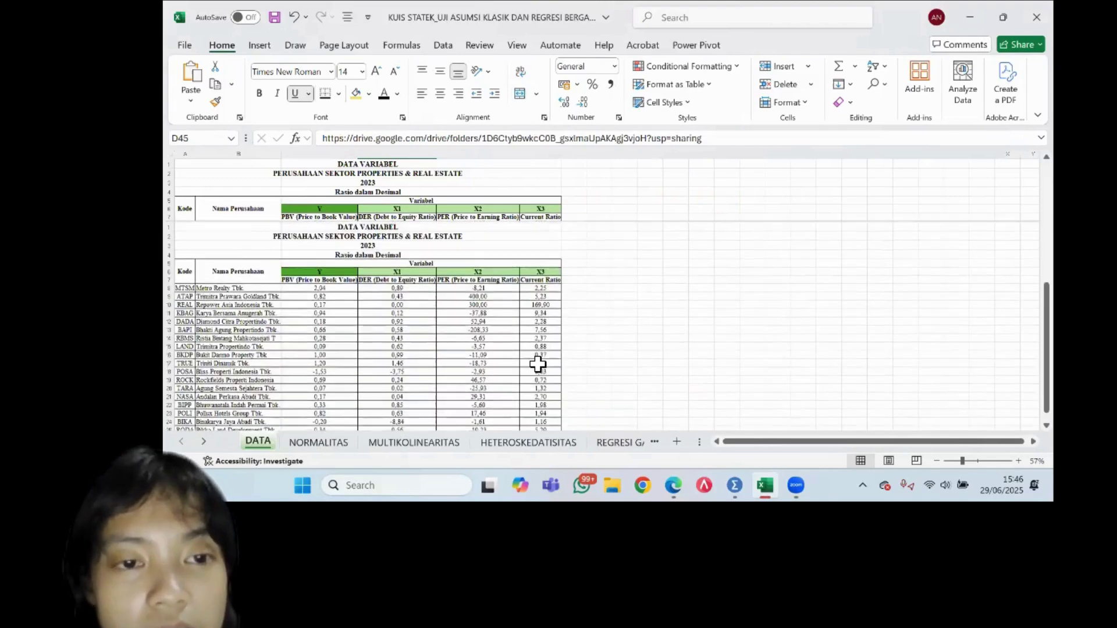
scroll(538, 364, "down", 2)
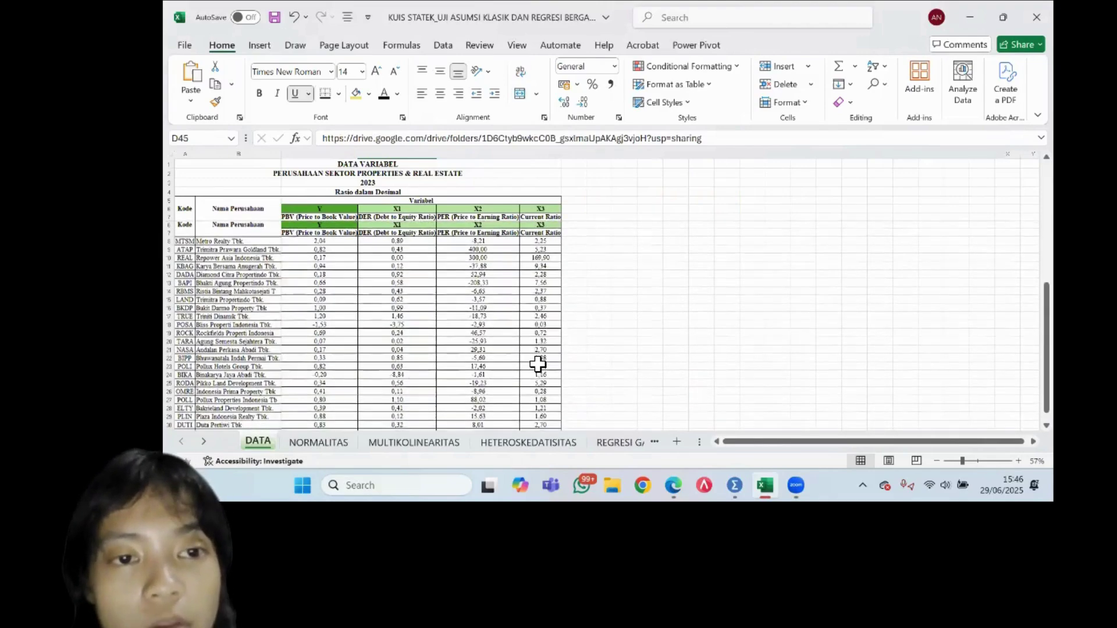
scroll(538, 364, "down", 4)
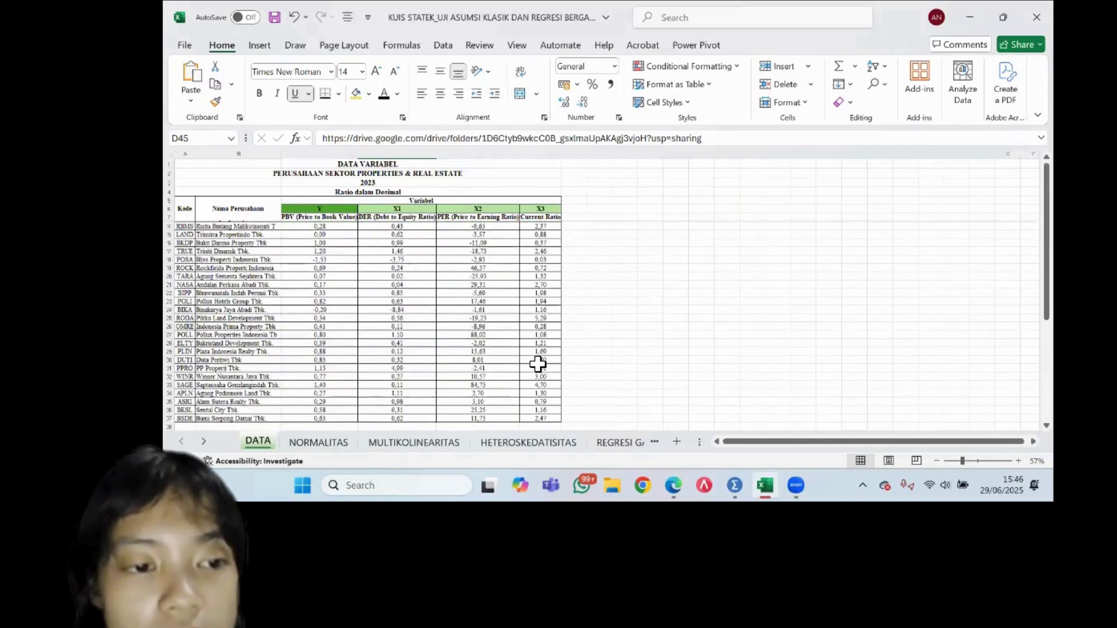
scroll(537, 364, "down", 3)
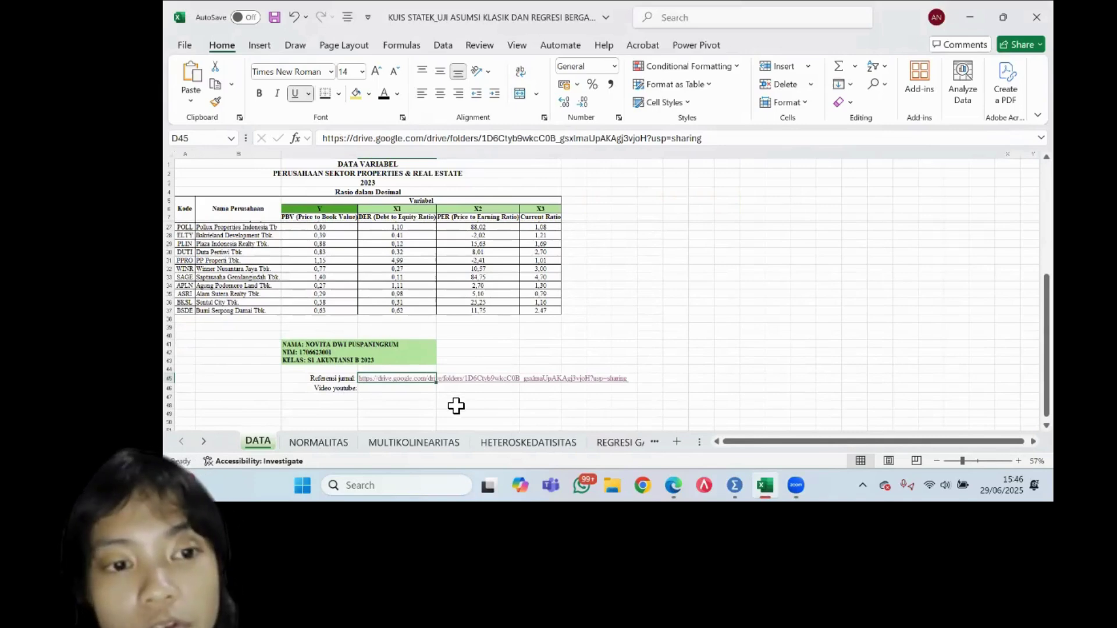
scroll(456, 406, "up", 9)
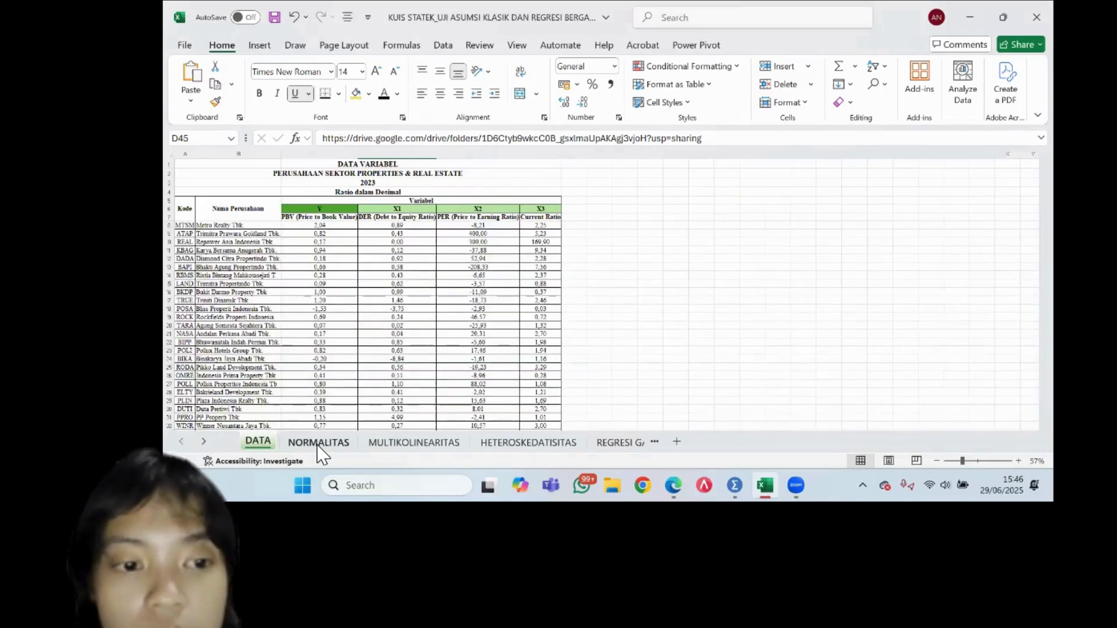
- Display the NORMALITAS sheet and read the variable table and the introductory definition of the normality test below it
left_click(318, 443)
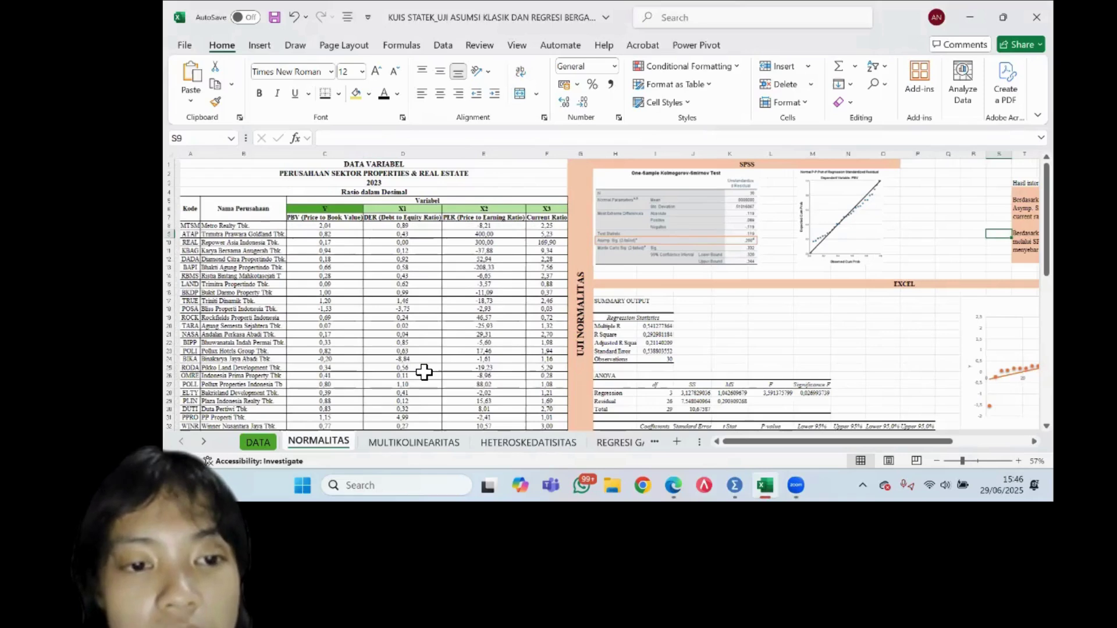
scroll(424, 372, "down", 4)
scroll(424, 373, "up", 4)
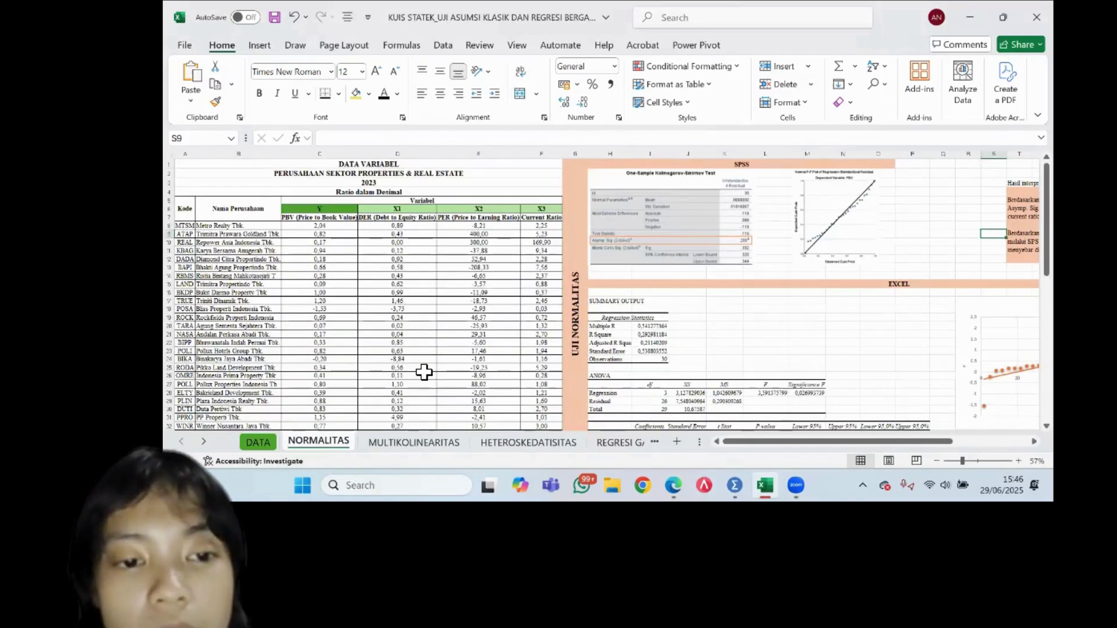
scroll(424, 372, "down", 5)
scroll(228, 290, "down", 3)
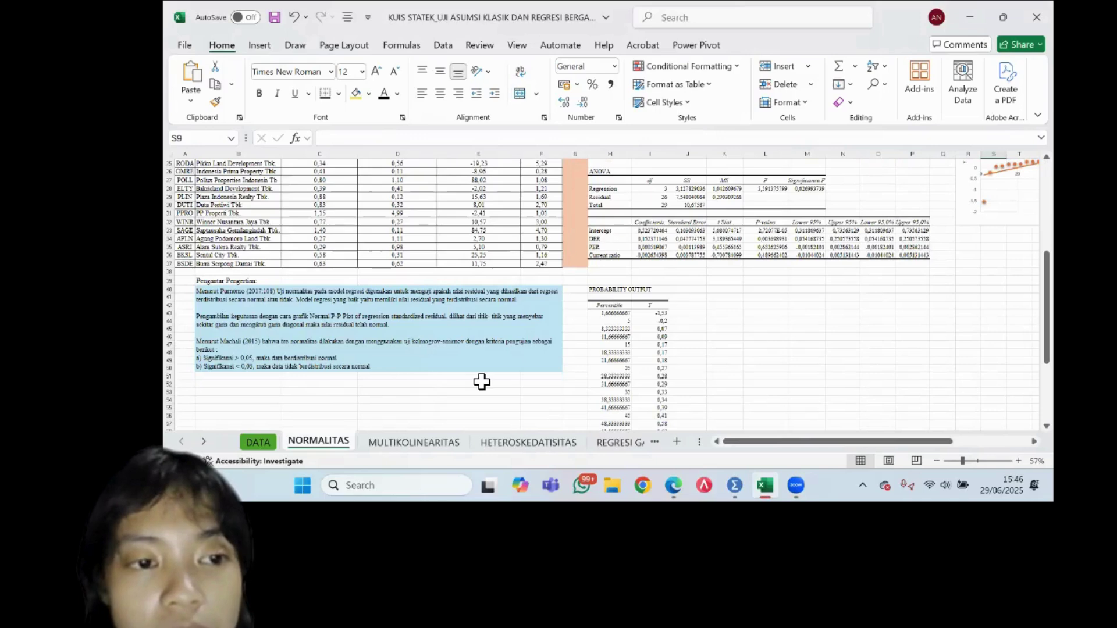
scroll(481, 381, "up", 2)
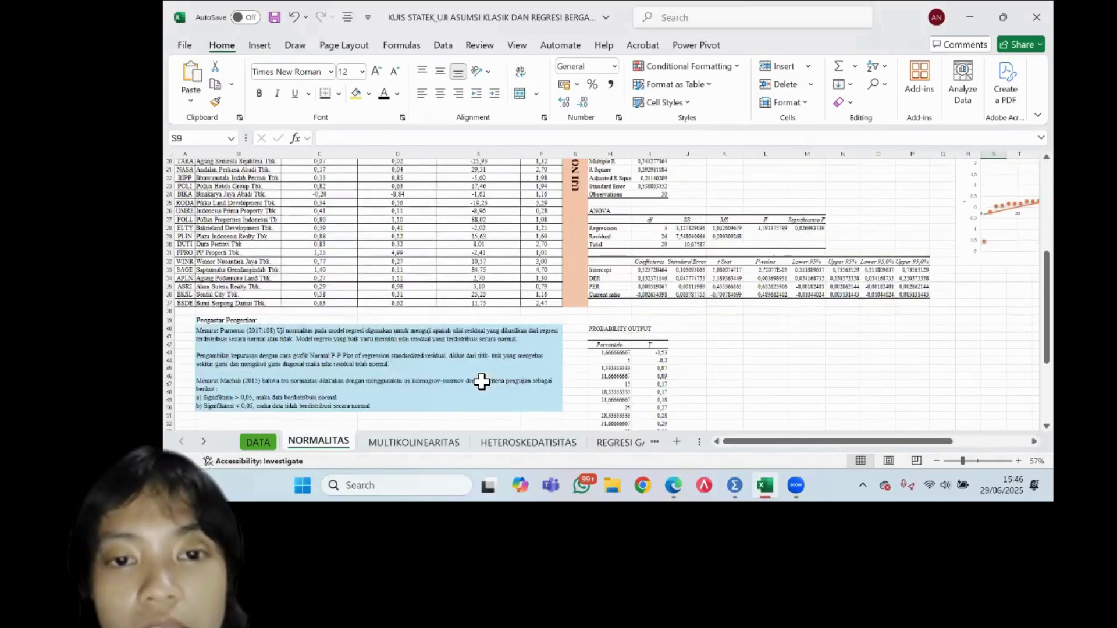
scroll(481, 382, "up", 6)
- Examine the SPSS Kolmogorov-Smirnov output, the Excel regression summary, the normal probability plot and the written interpretation
scroll(481, 381, "right", 3)
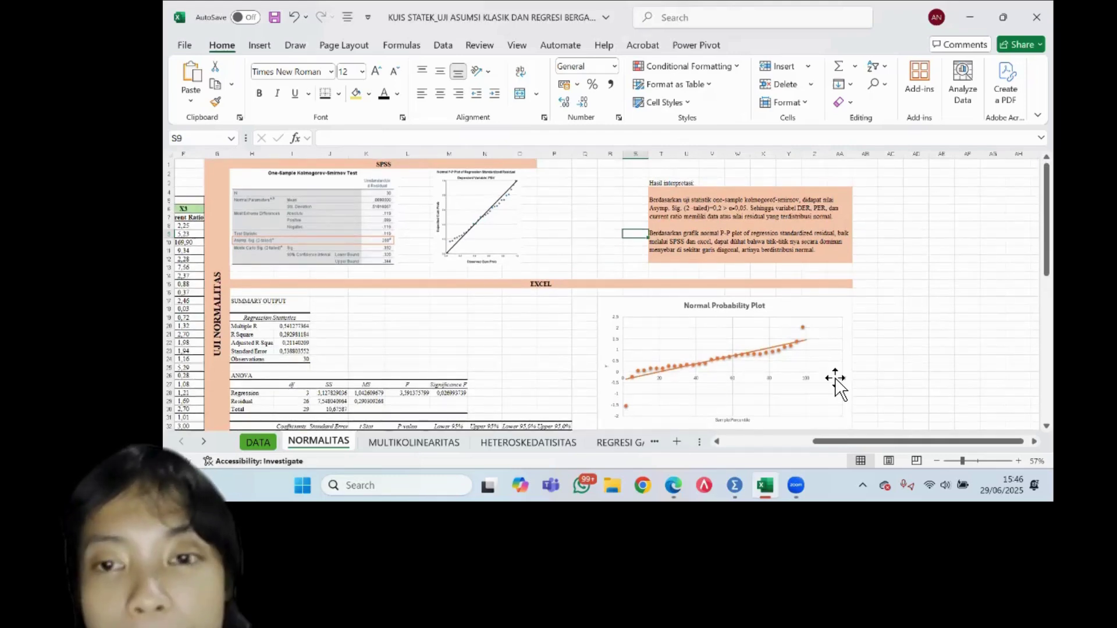
scroll(914, 350, "down", 2)
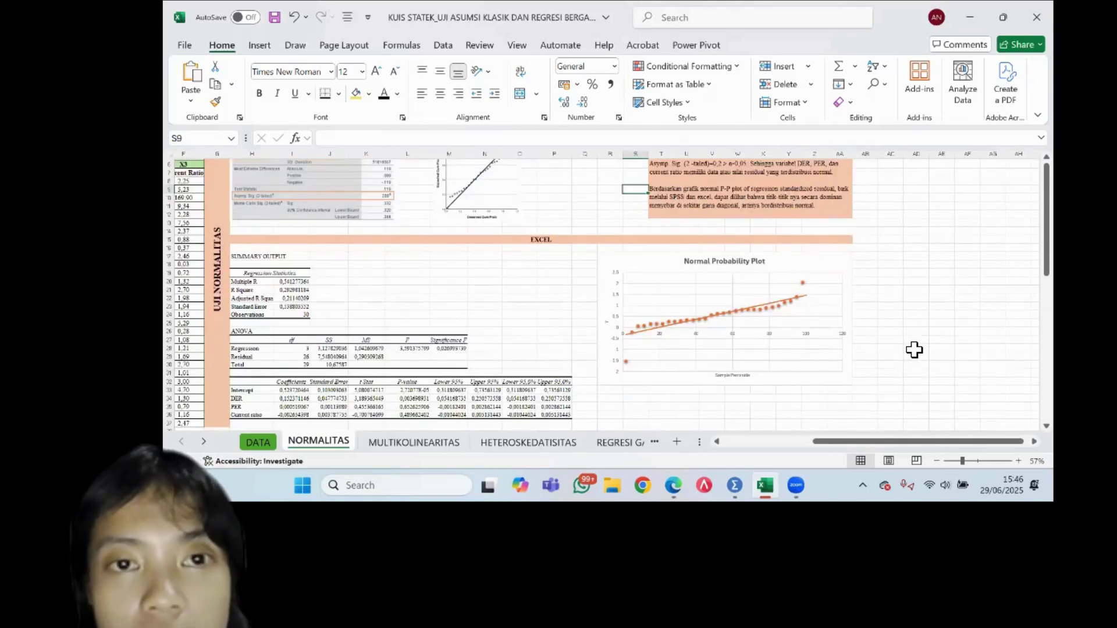
scroll(914, 349, "up", 1)
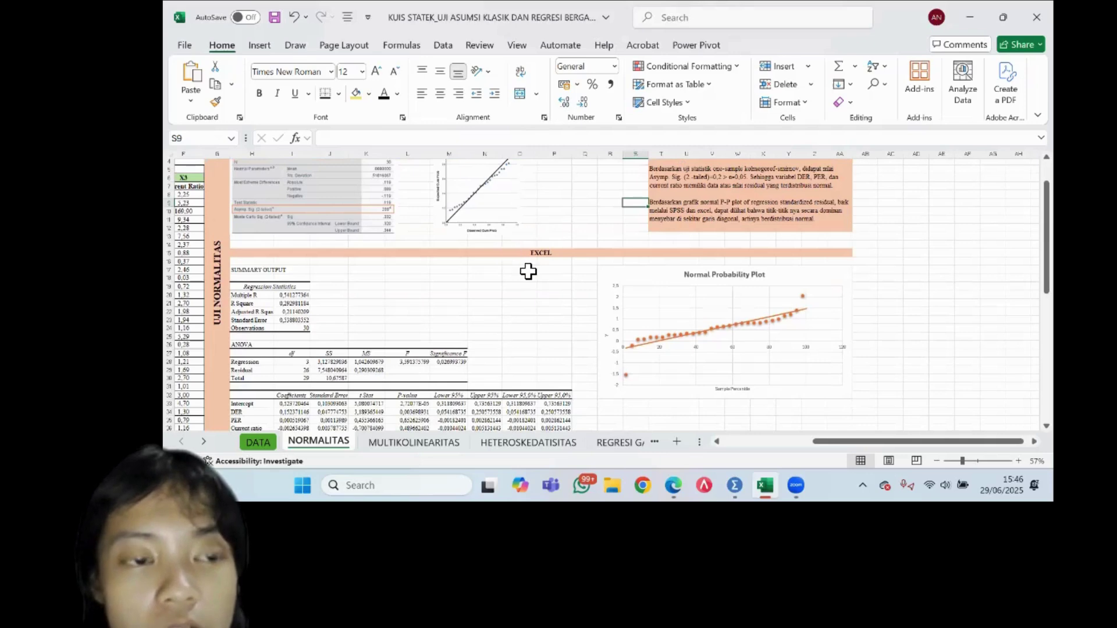
scroll(527, 271, "down", 1)
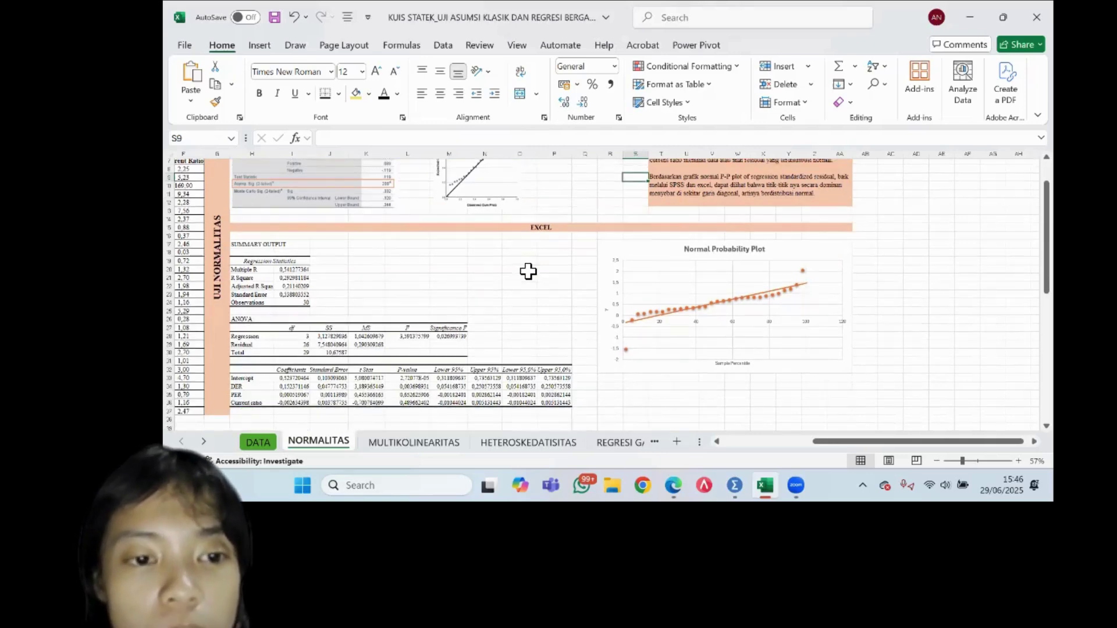
scroll(527, 271, "down", 4)
scroll(349, 56, "up", 4)
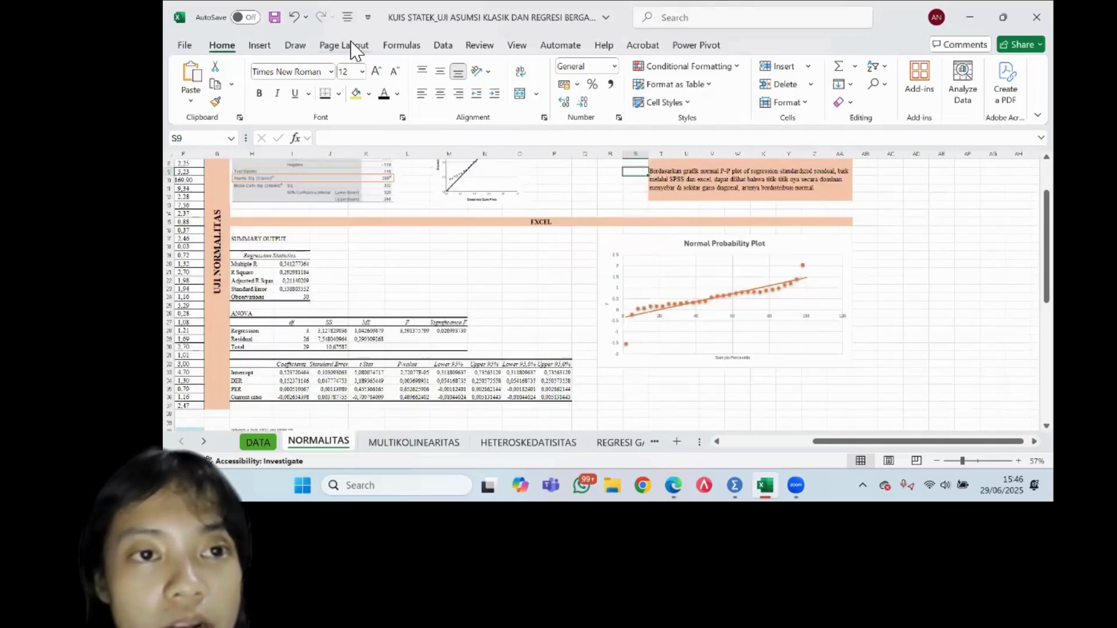
- Select empty cell AE17 beyond the existing plot and start the Regression tool from Data Analysis
scroll(781, 267, "right", 3)
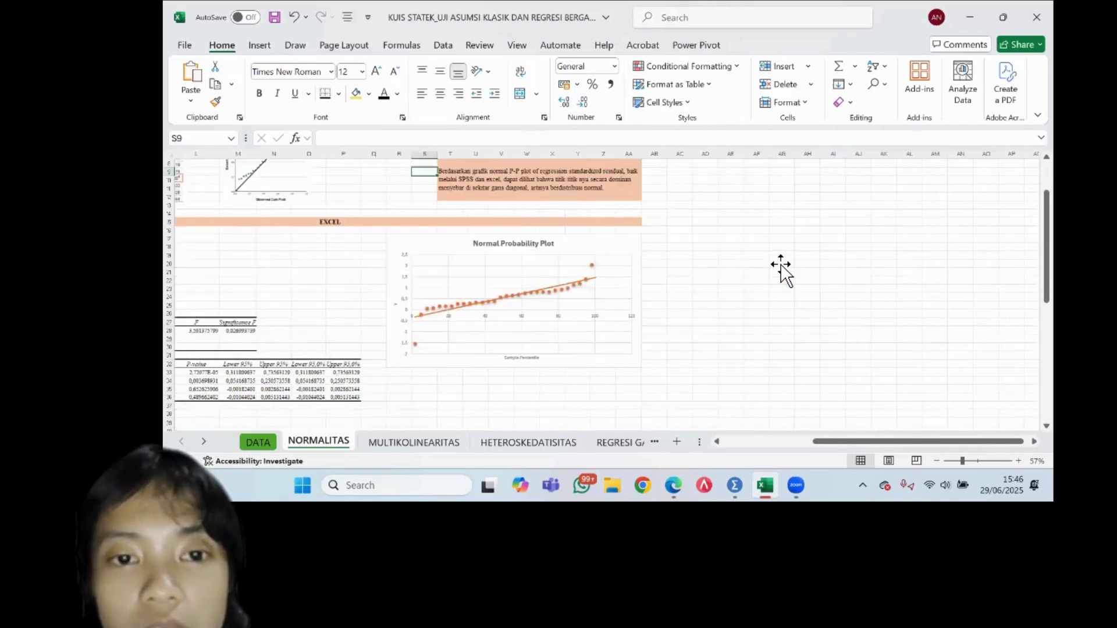
scroll(618, 241, "right", 2)
left_click(617, 241)
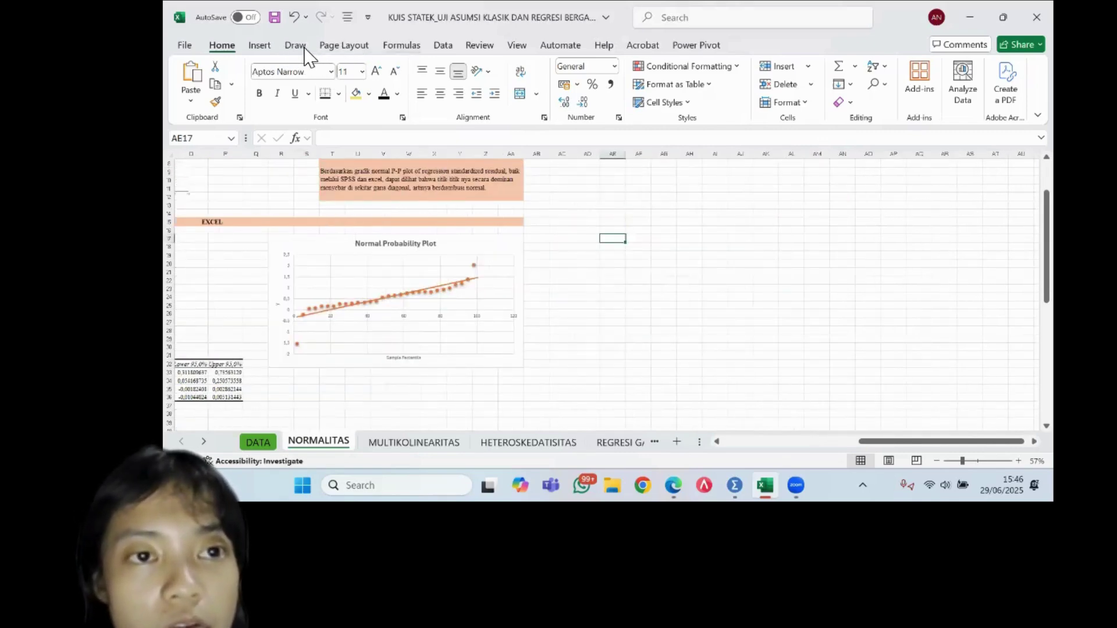
key("alt+a")
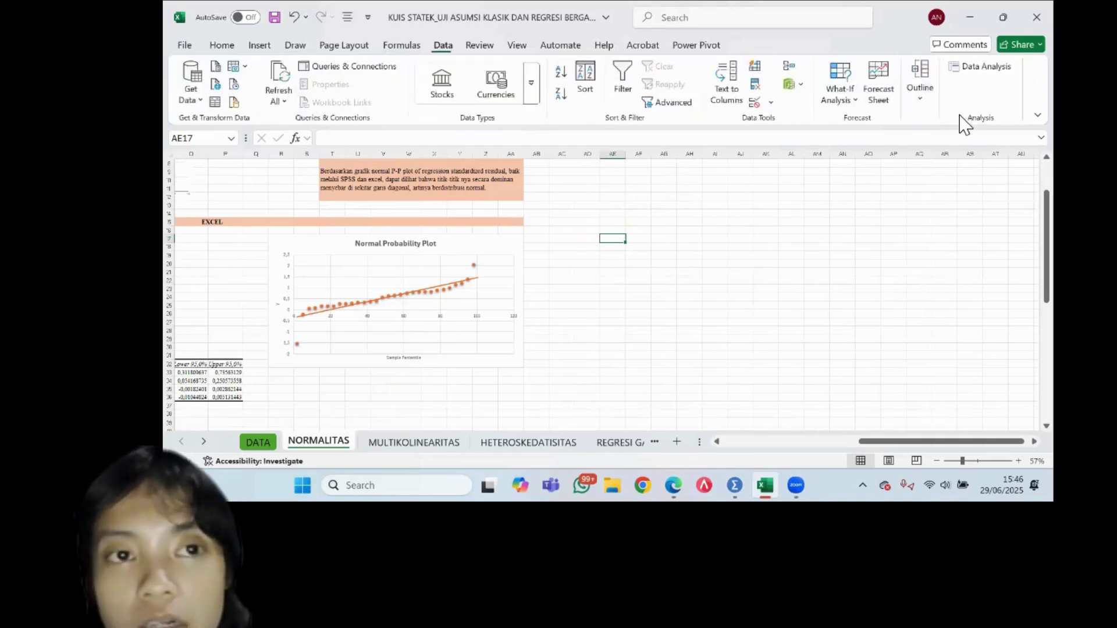
left_click(995, 79)
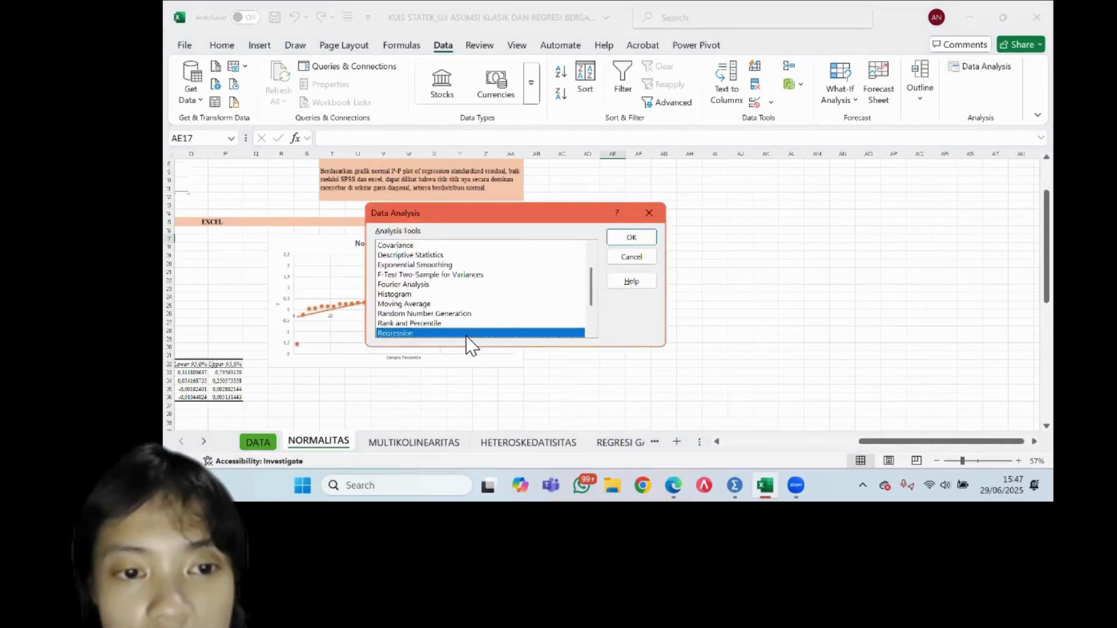
left_click(631, 237)
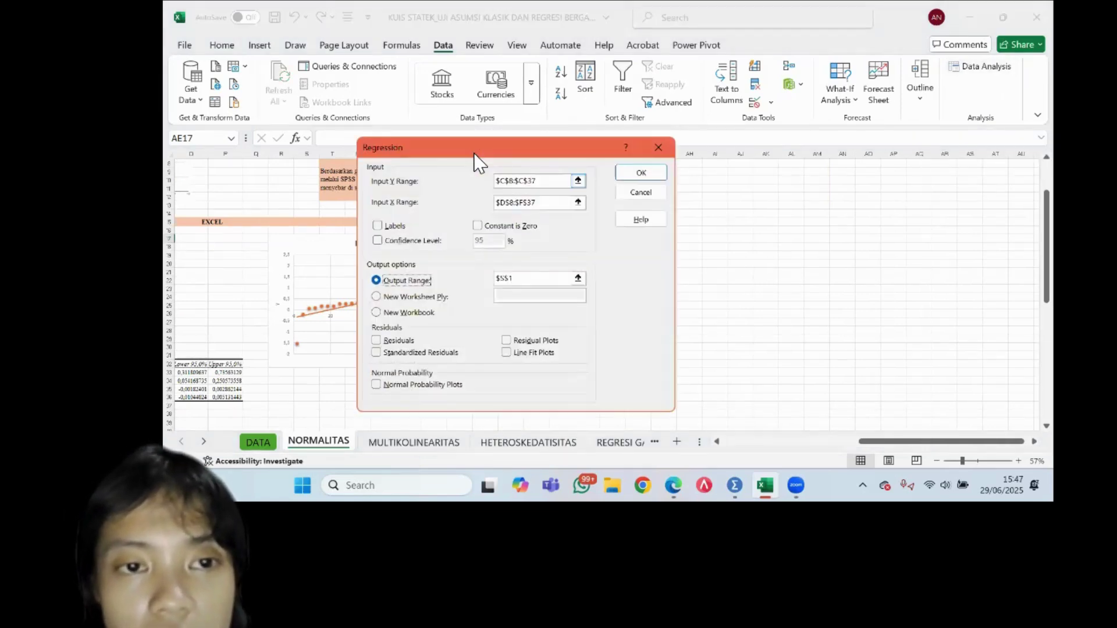
left_click_drag(474, 155, 544, 135)
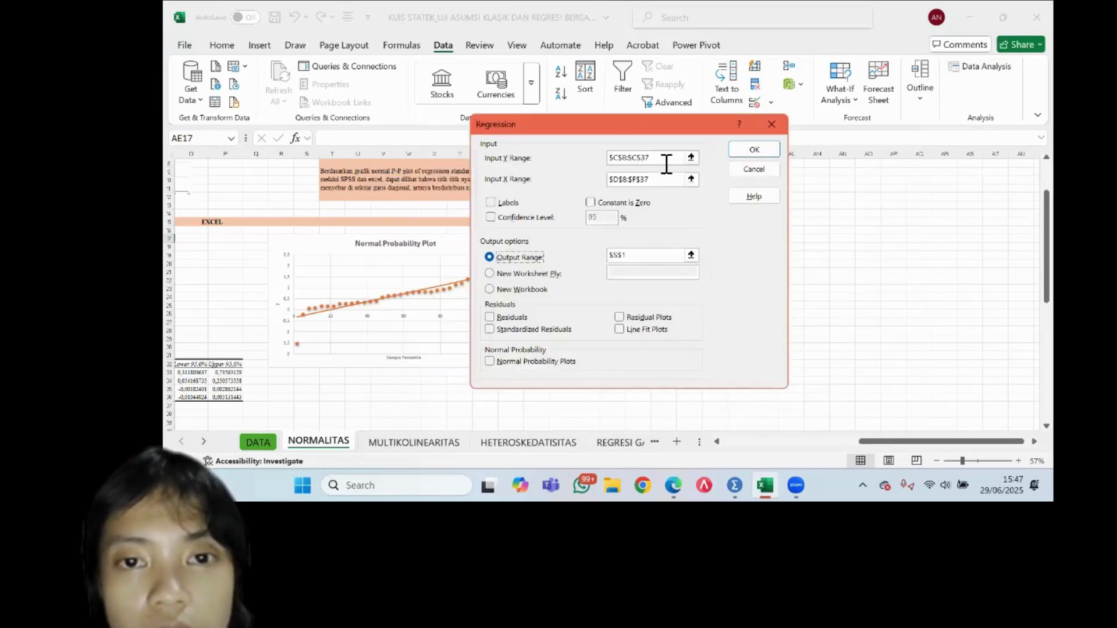
- Set the regression's Input Y Range to the PBV values in $C$8:$C$37
key("BackSpace")
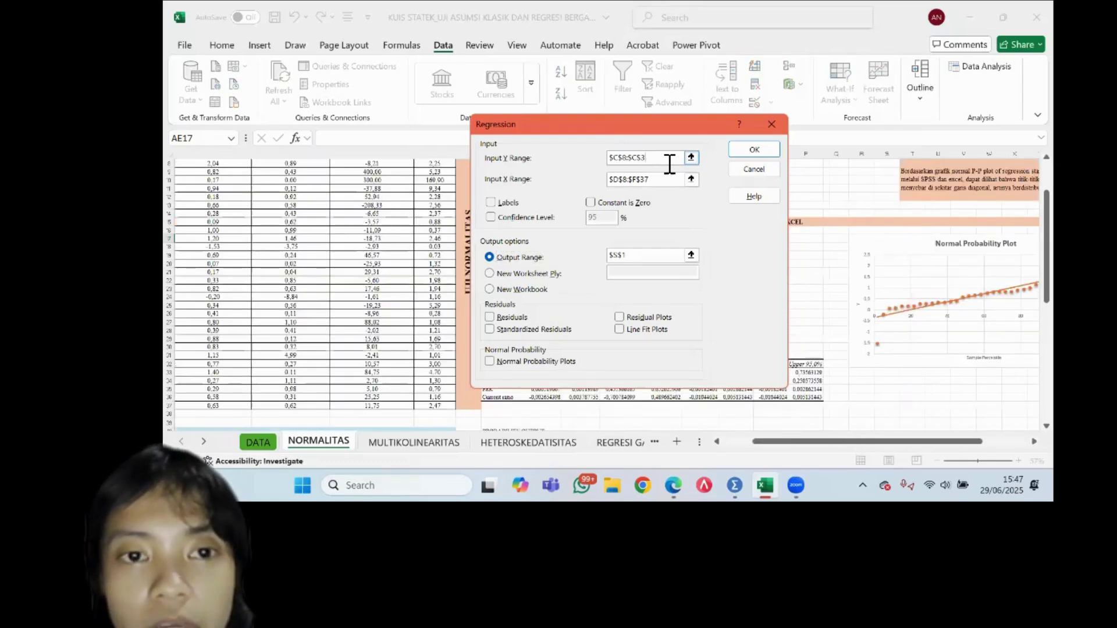
key("BackSpace")
key("BackSpace")
key("BackSpace")
key("BackSpace")
key("BackSpace")
key("BackSpace")
key("BackSpace")
key("BackSpace")
key("BackSpace")
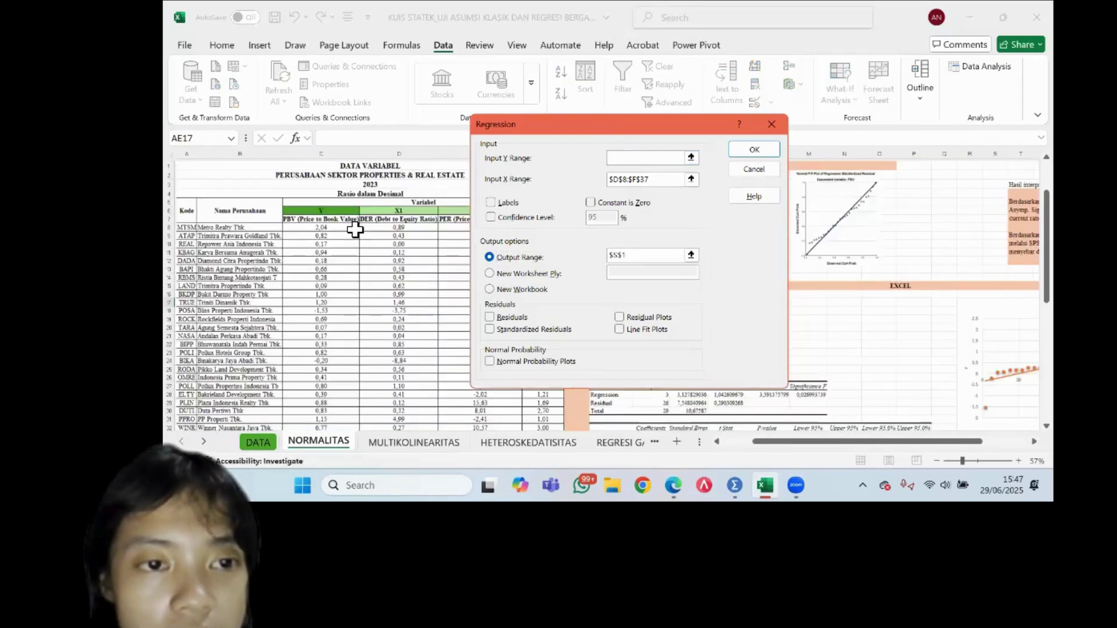
scroll(335, 225, "down", 1)
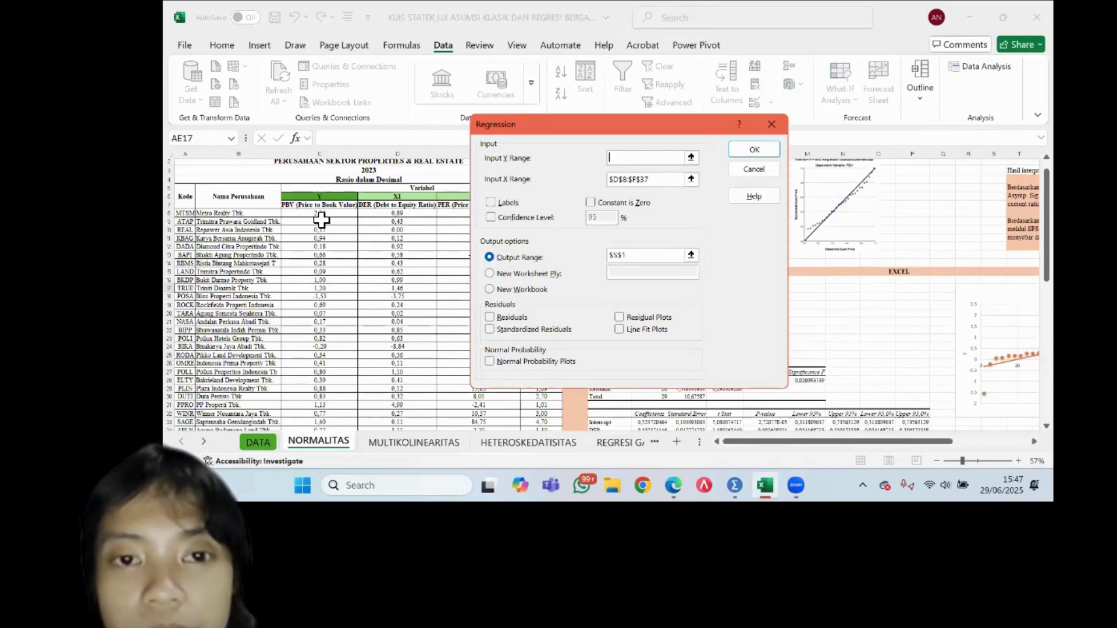
left_click(322, 219)
key("ctrl+shift+Down")
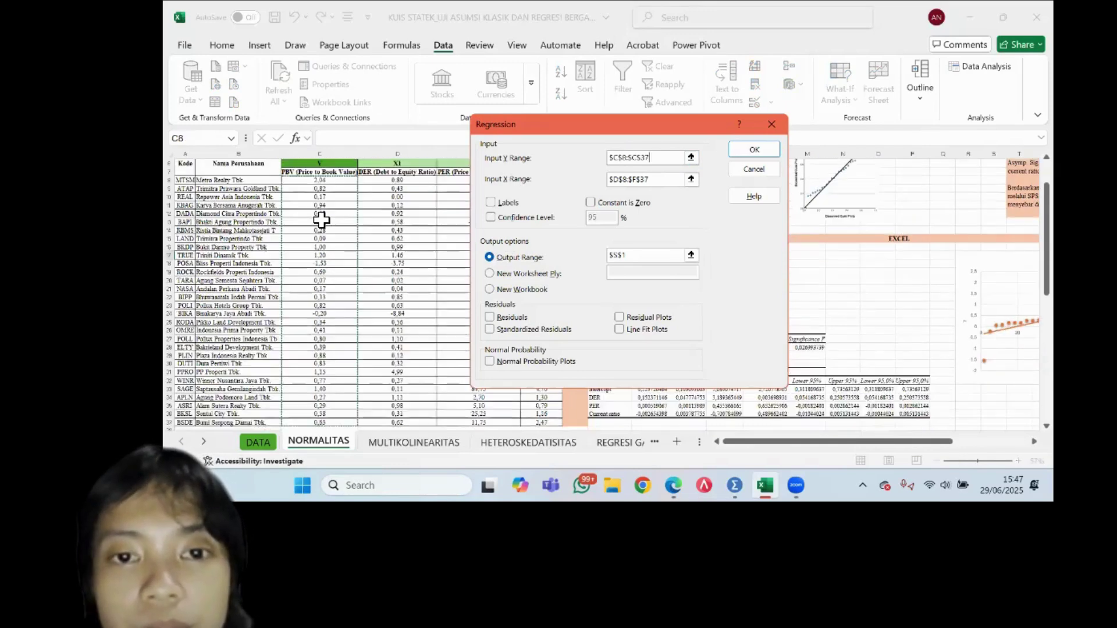
- Set the regression's Input X Range to the DER, PER and current ratio values in $D$8:$F$37
left_click(666, 184)
key("BackSpace")
key("BackSpace")
key("BackSpace")
key("BackSpace")
key("BackSpace")
key("BackSpace")
key("BackSpace")
key("BackSpace")
key("BackSpace")
key("BackSpace")
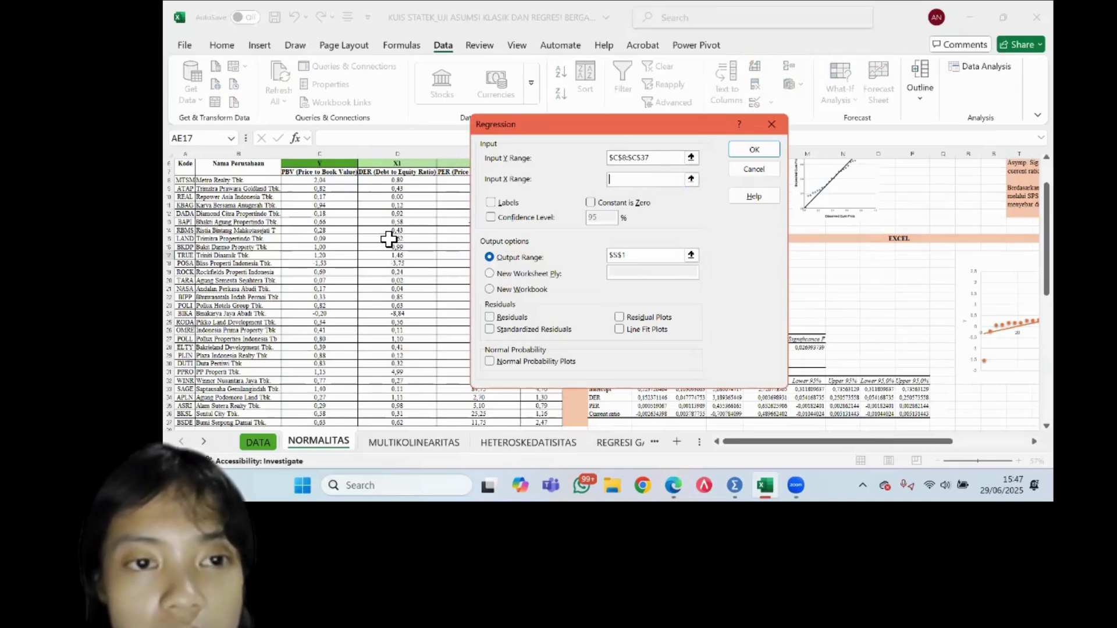
scroll(386, 237, "right", 2)
left_click_drag(295, 182, 442, 186)
key("ctrl+shift+Down")
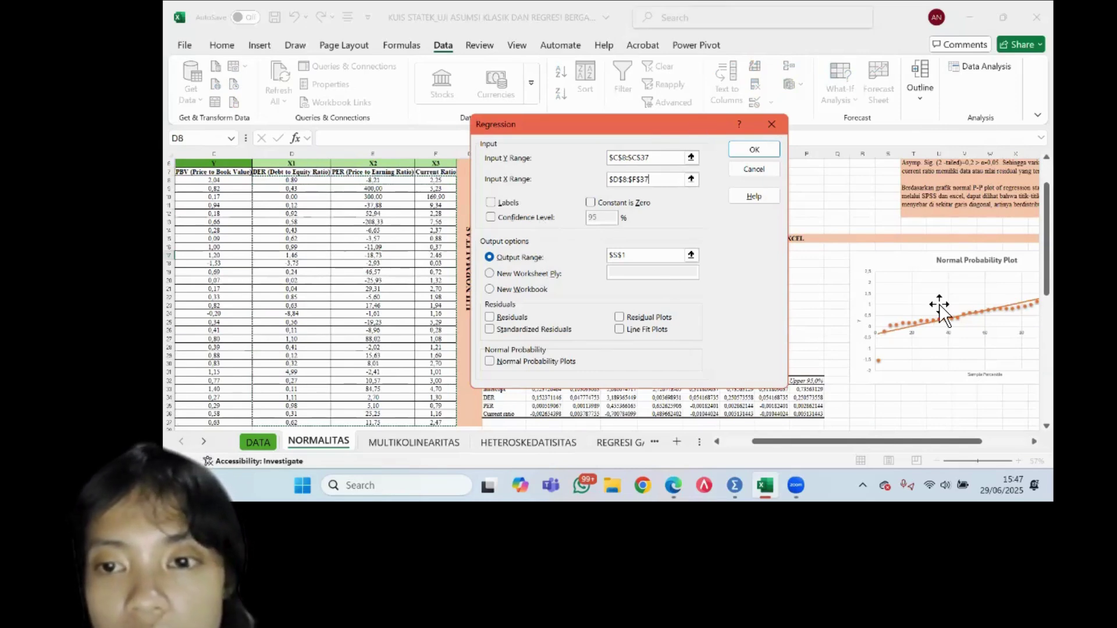
- Set the output range to $AE$17, enable Normal Probability Plots, and run the regression
left_click(646, 259)
key("BackSpace")
key("BackSpace")
key("BackSpace")
key("BackSpace")
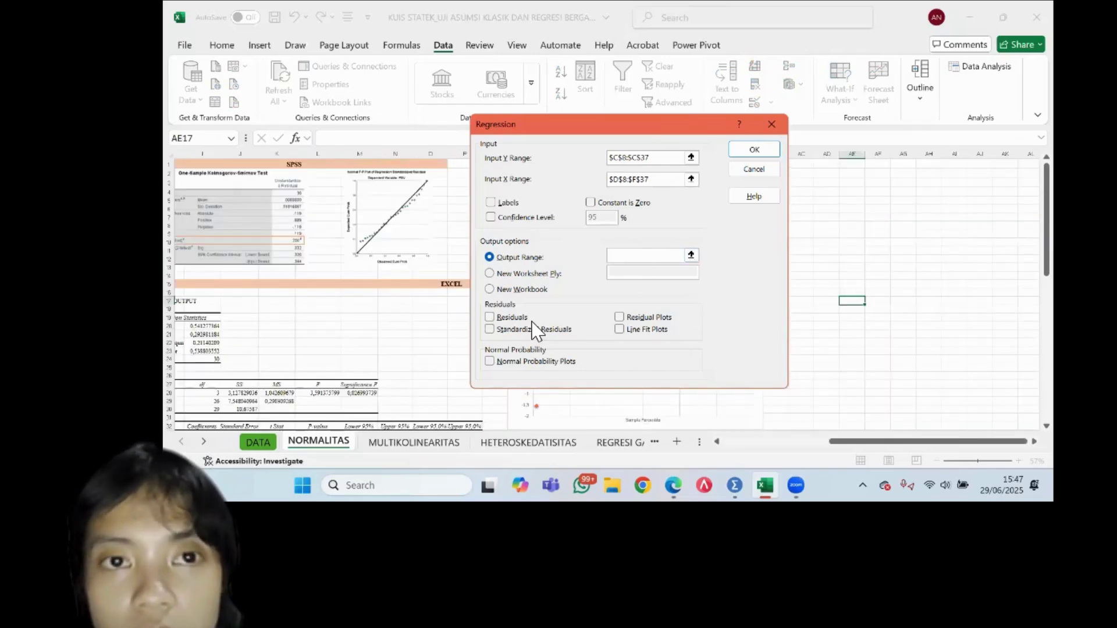
left_click(489, 361)
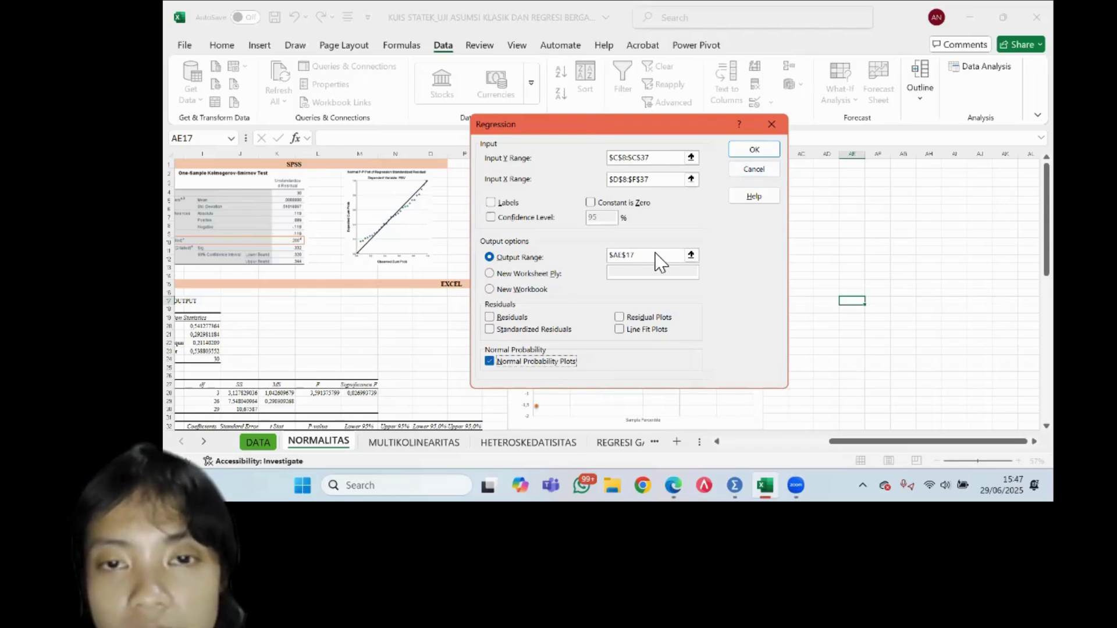
left_click_drag(721, 124, 755, 35)
left_click(792, 63)
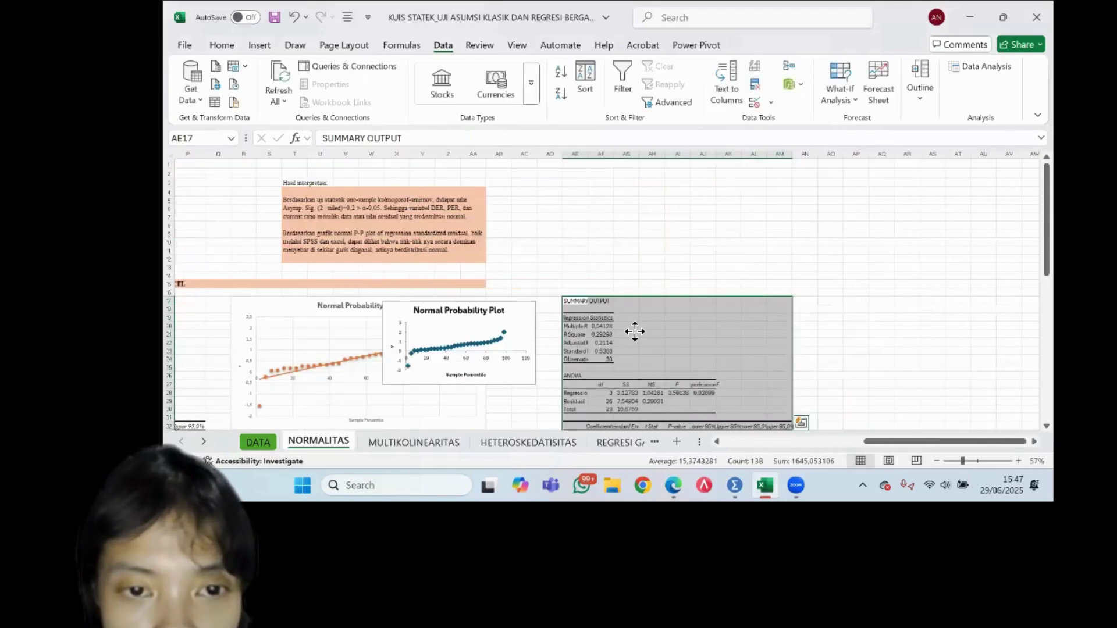
- Move the new Normal Probability Plot clear of the existing orange chart and enlarge it to a similar size
left_click(638, 317)
scroll(655, 282, "down", 4)
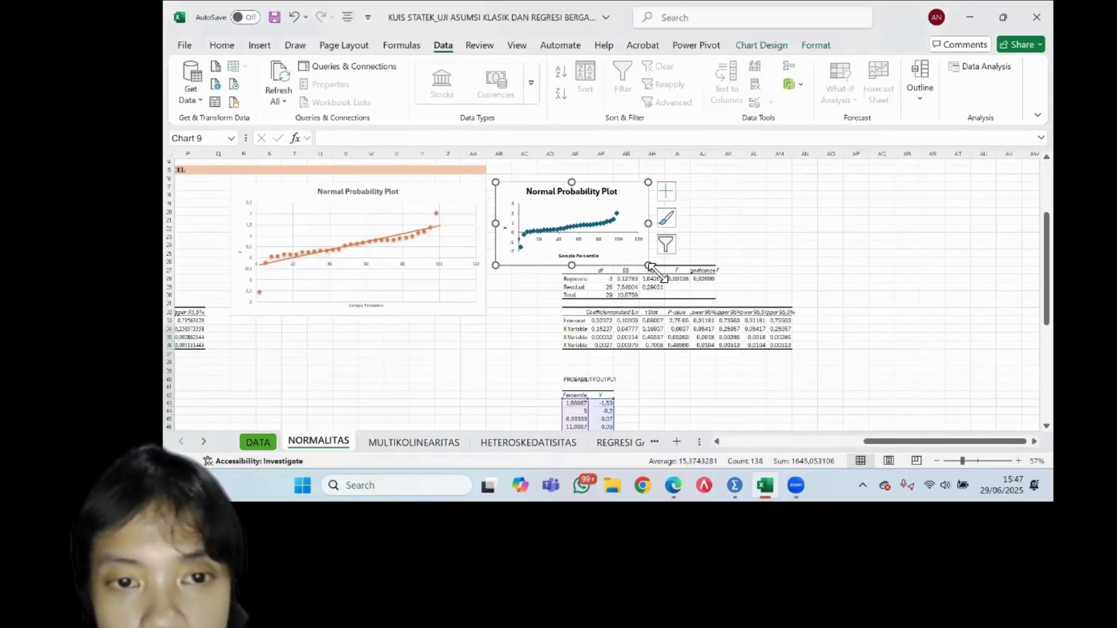
left_click_drag(736, 321, 727, 312)
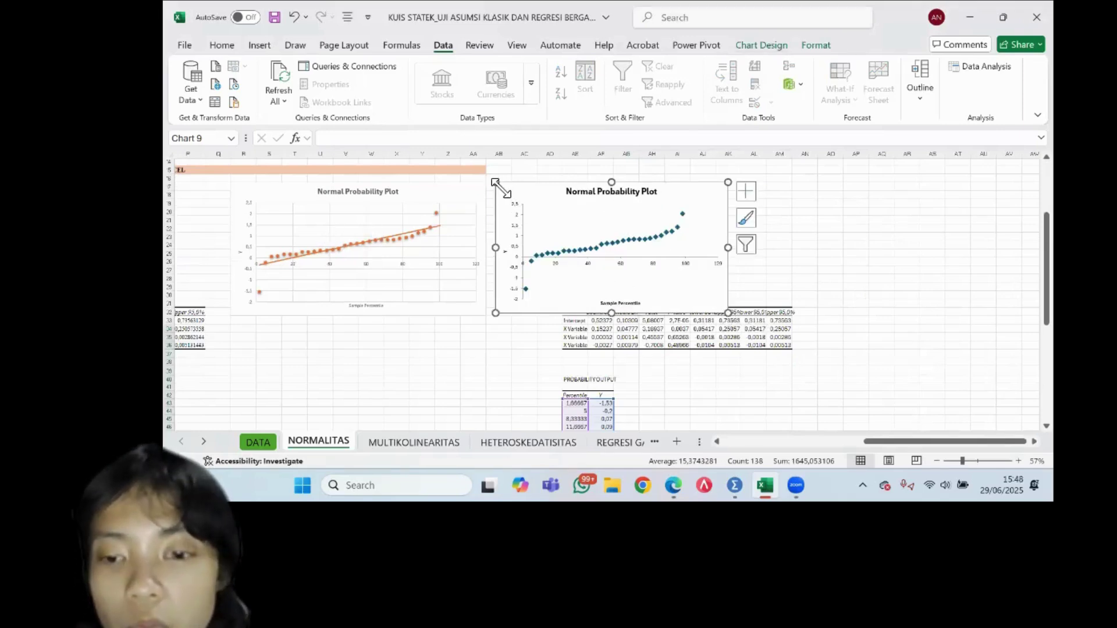
key("Delete")
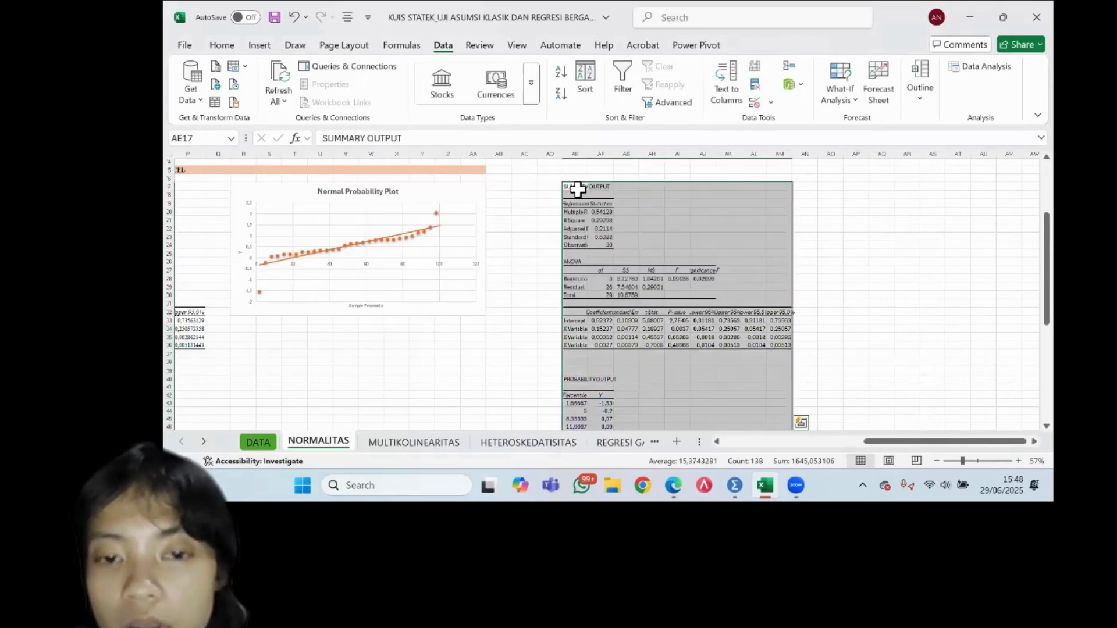
scroll(661, 279, "up", 2)
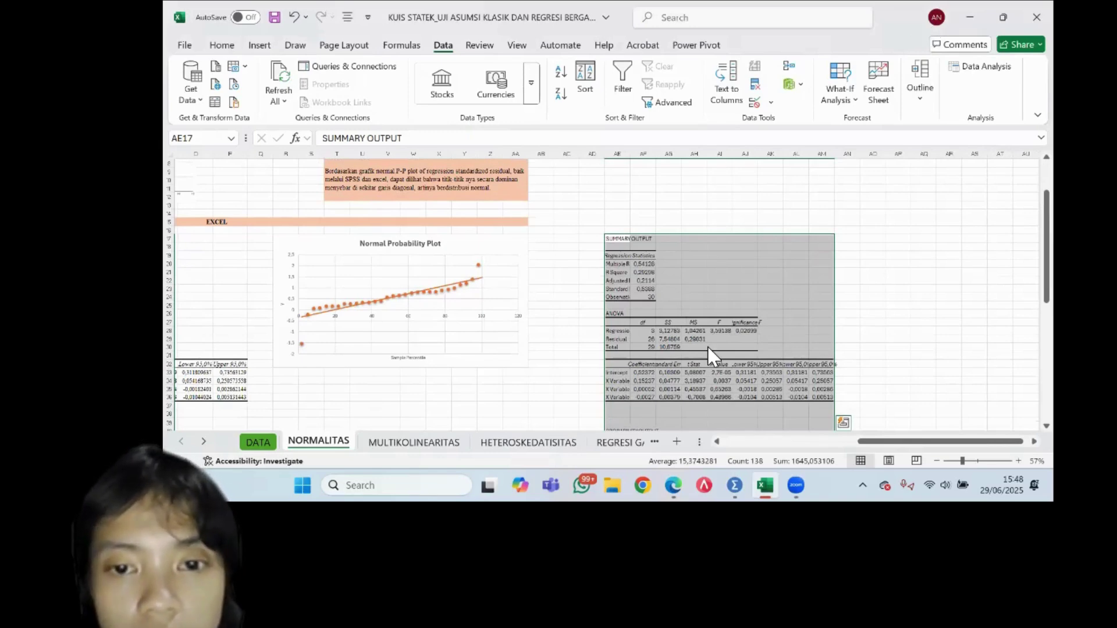
scroll(912, 320, "down", 3)
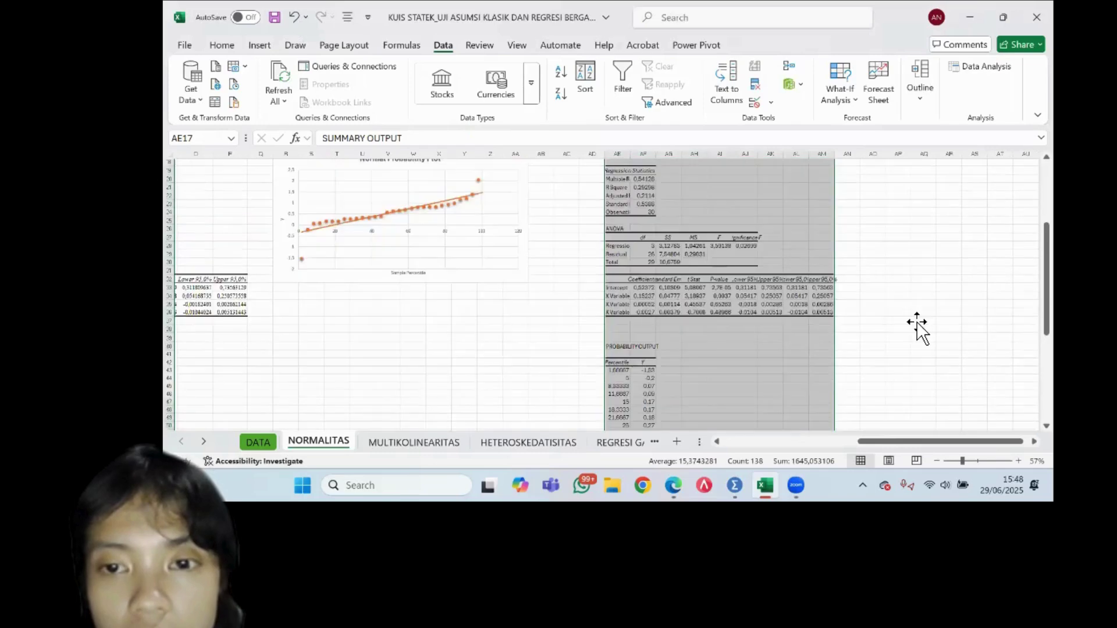
left_click(294, 17)
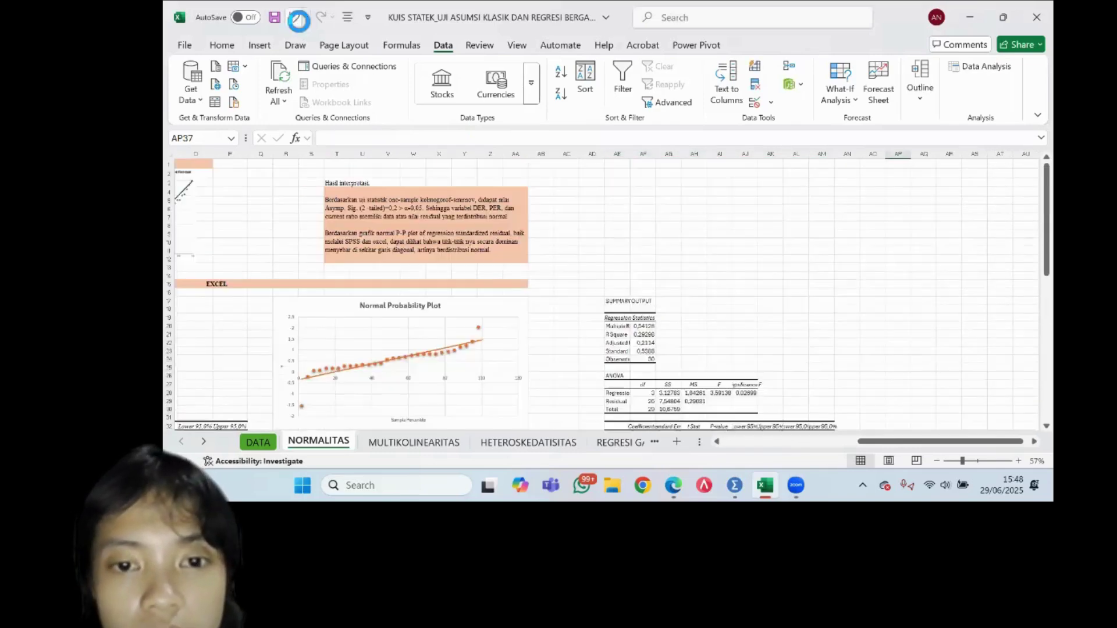
left_click(294, 17)
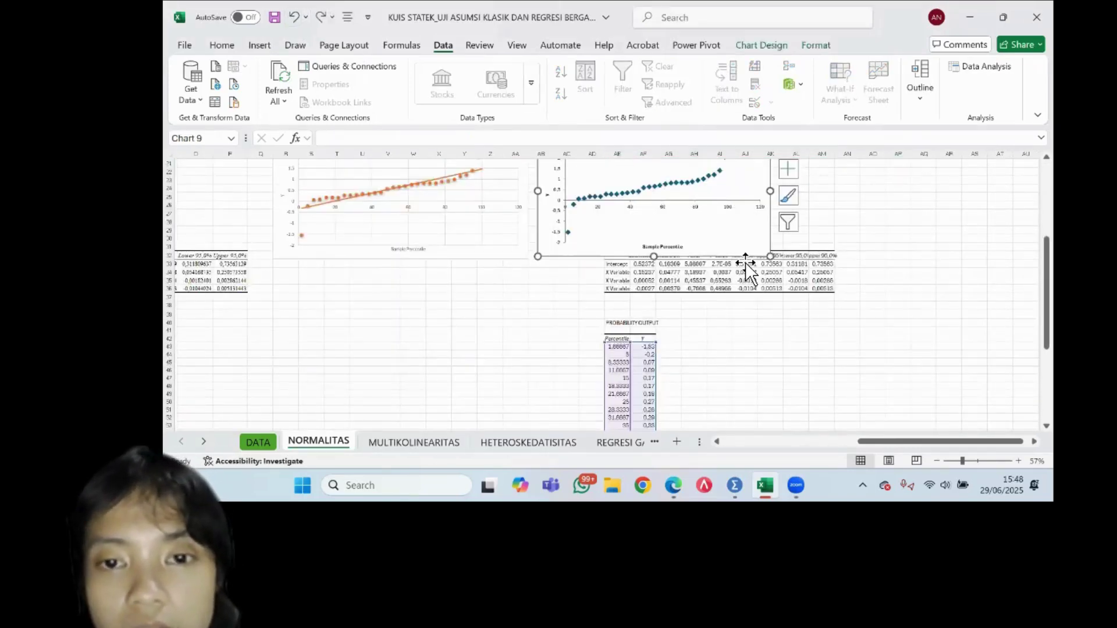
scroll(983, 278, "up", 4)
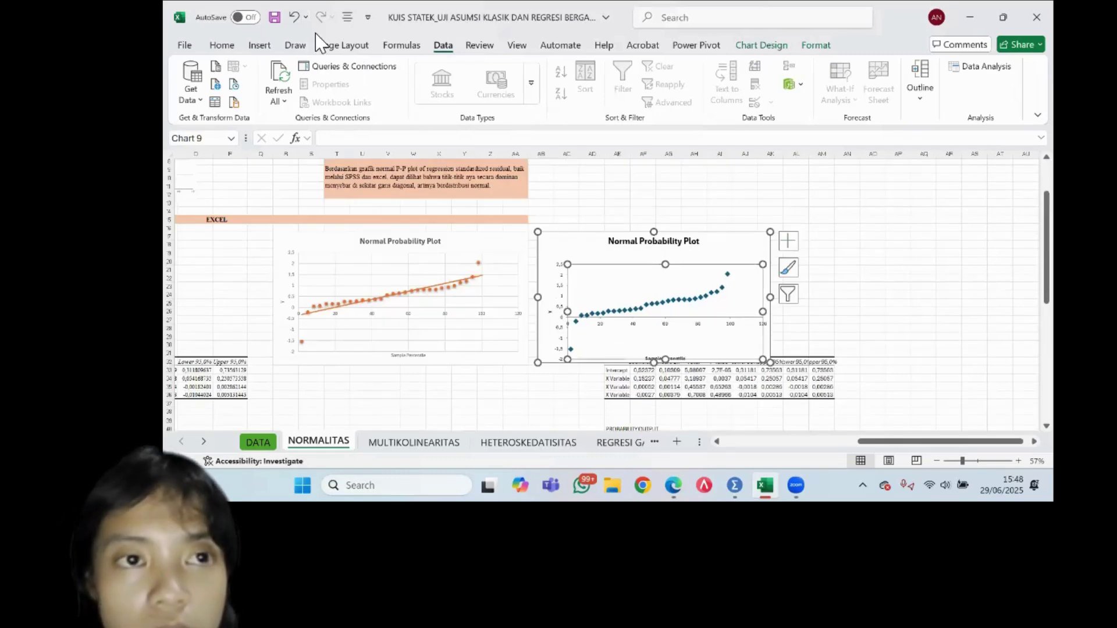
left_click(297, 22)
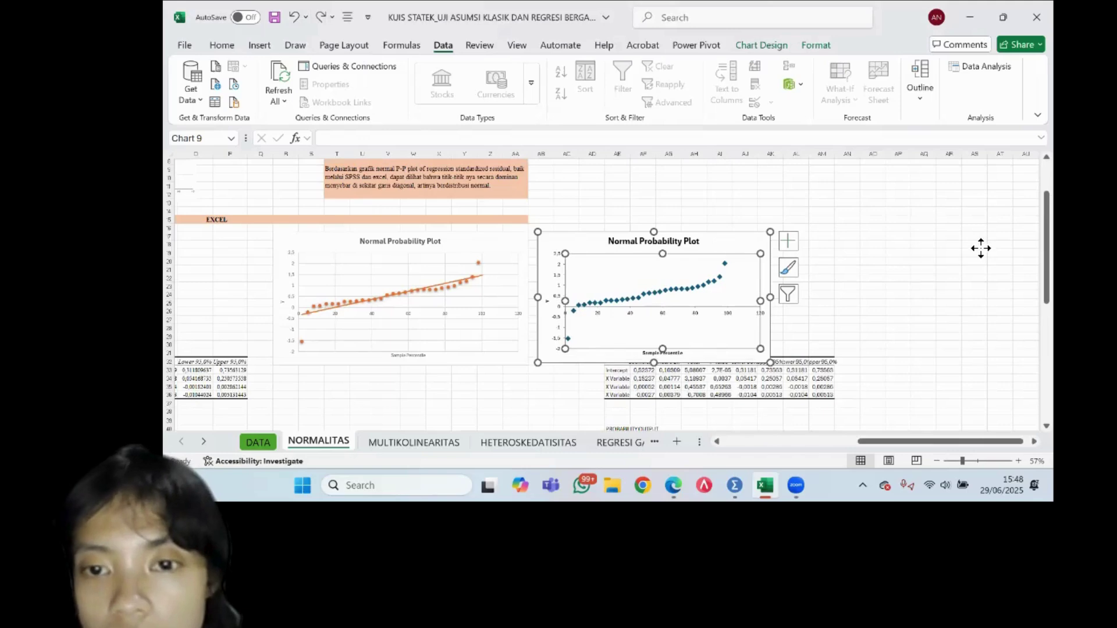
- Move the new Normal Probability Plot beyond the new summary output tables and add a trendline to it
left_click_drag(980, 248, 1018, 219)
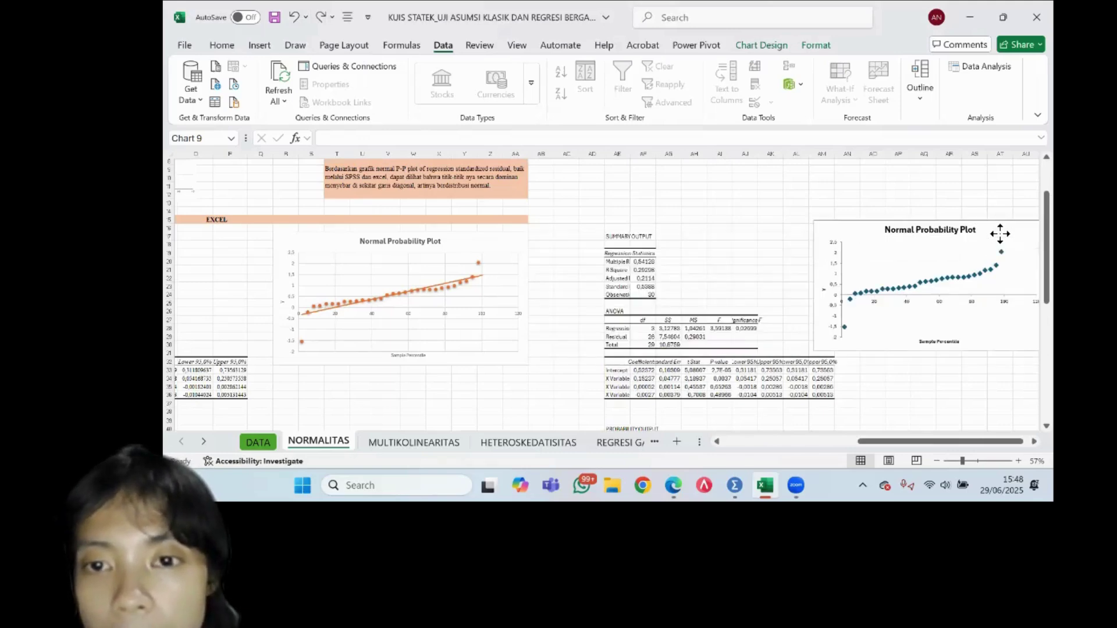
scroll(648, 218, "up", 3)
scroll(649, 218, "left", 2)
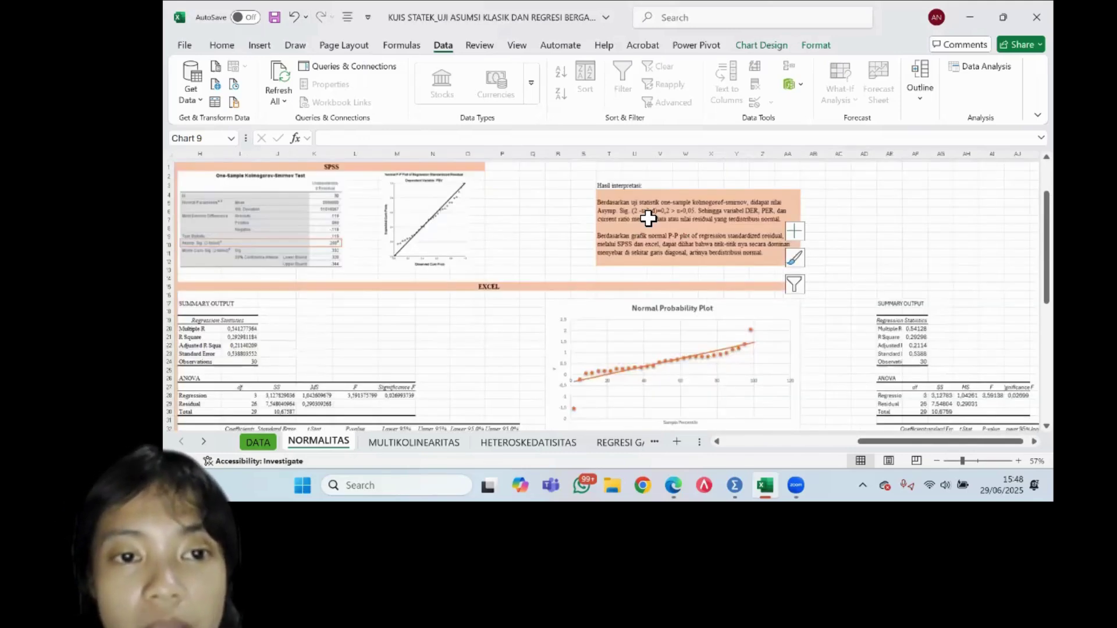
scroll(648, 218, "left", 2)
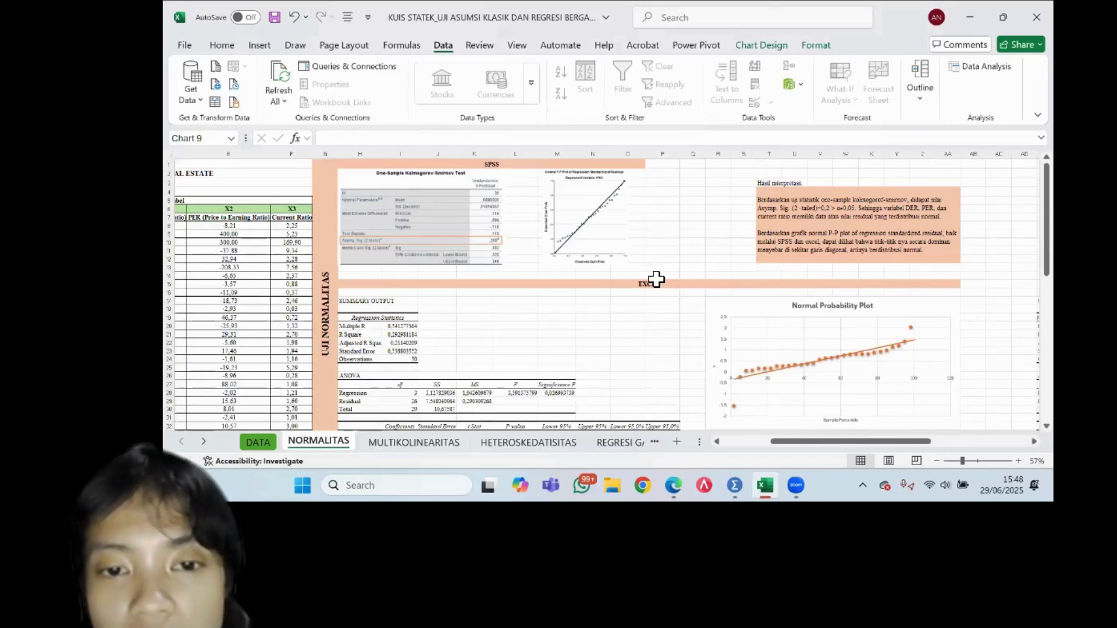
scroll(656, 280, "right", 10)
scroll(709, 303, "down", 2)
scroll(709, 302, "left", 2)
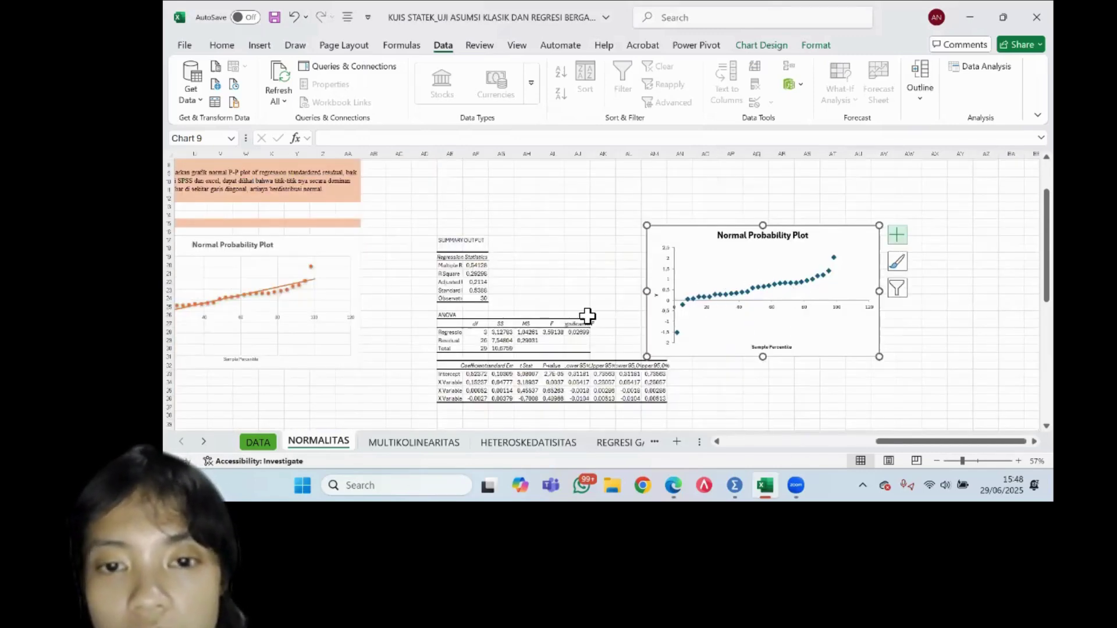
left_click(896, 234)
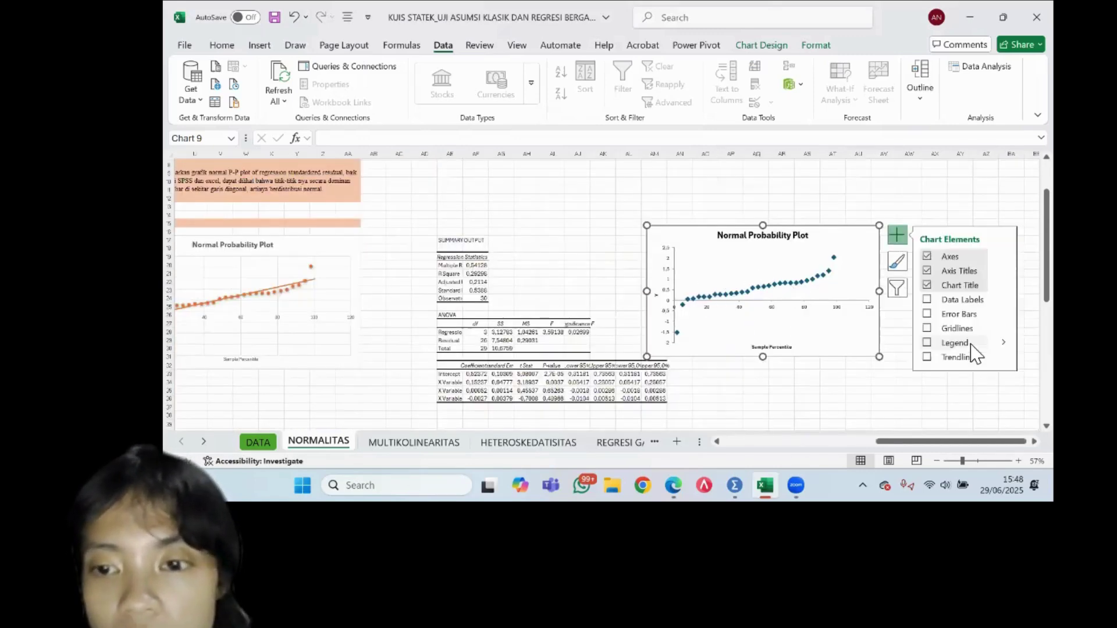
left_click(928, 357)
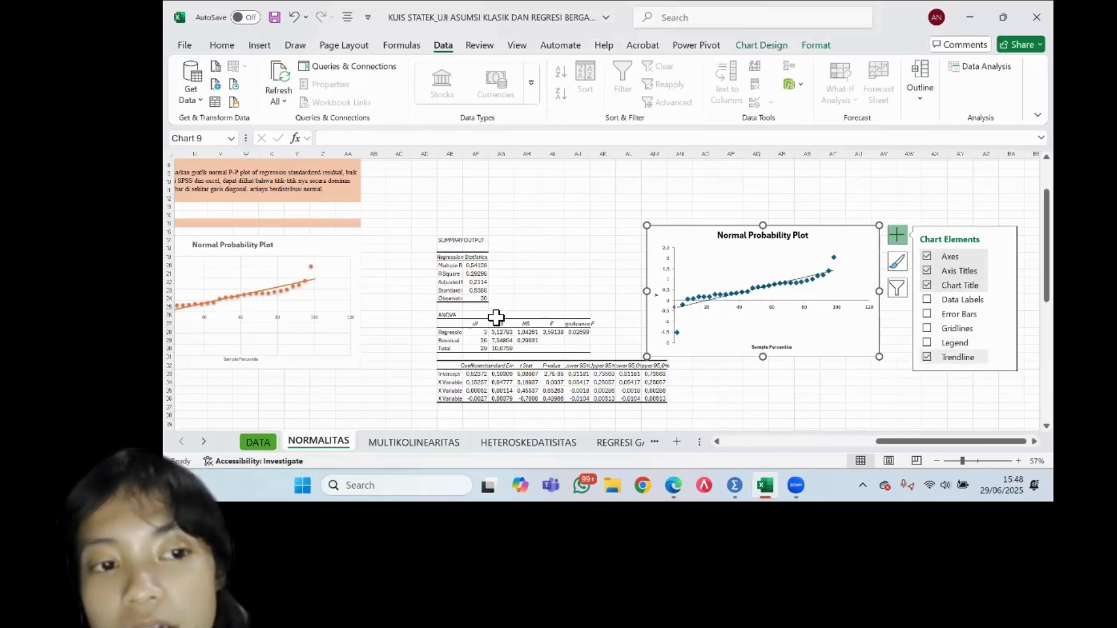
- Compare the new trendline plot with the earlier Excel plot, the SPSS normality output and the written interpretation
scroll(495, 317, "left", 3)
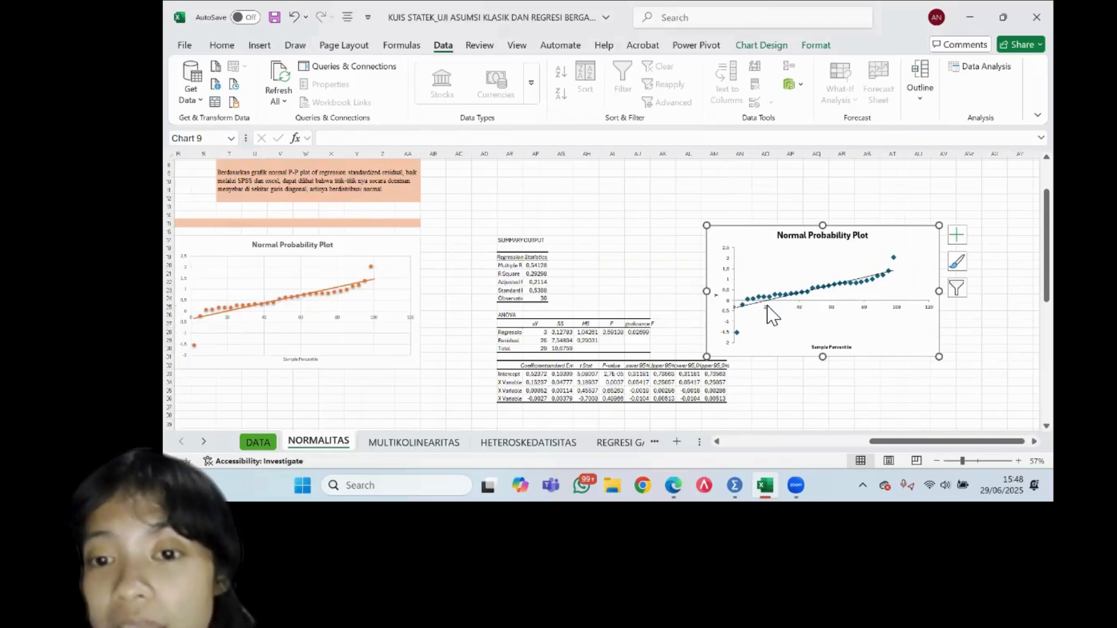
scroll(563, 308, "left", 3)
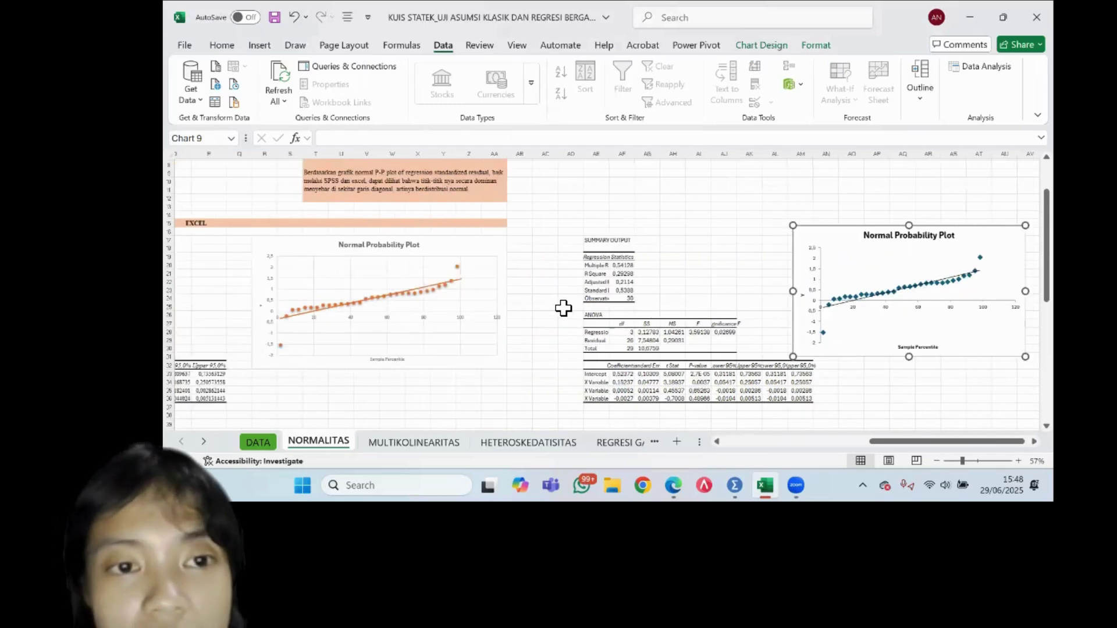
scroll(563, 308, "left", 5)
scroll(563, 308, "up", 2)
scroll(563, 308, "left", 1)
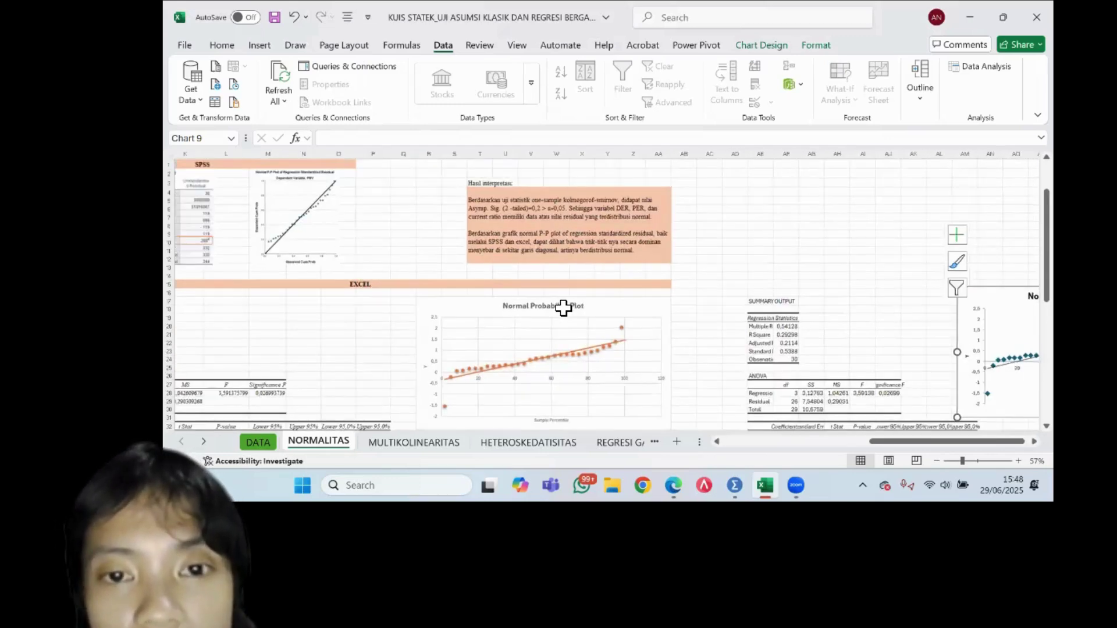
scroll(563, 308, "left", 2)
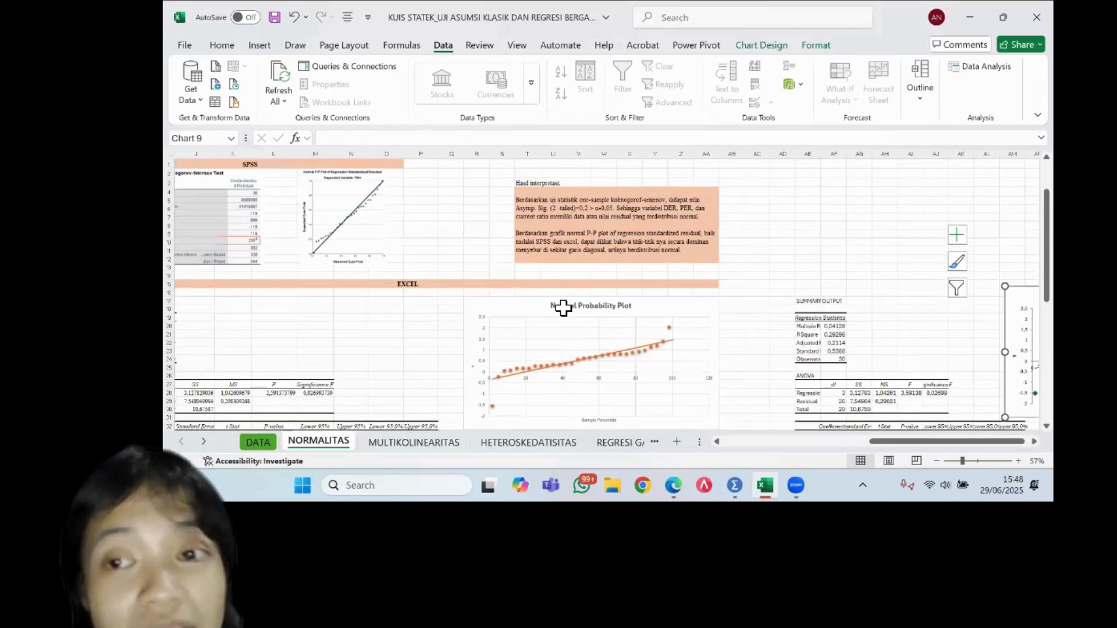
scroll(563, 308, "left", 1)
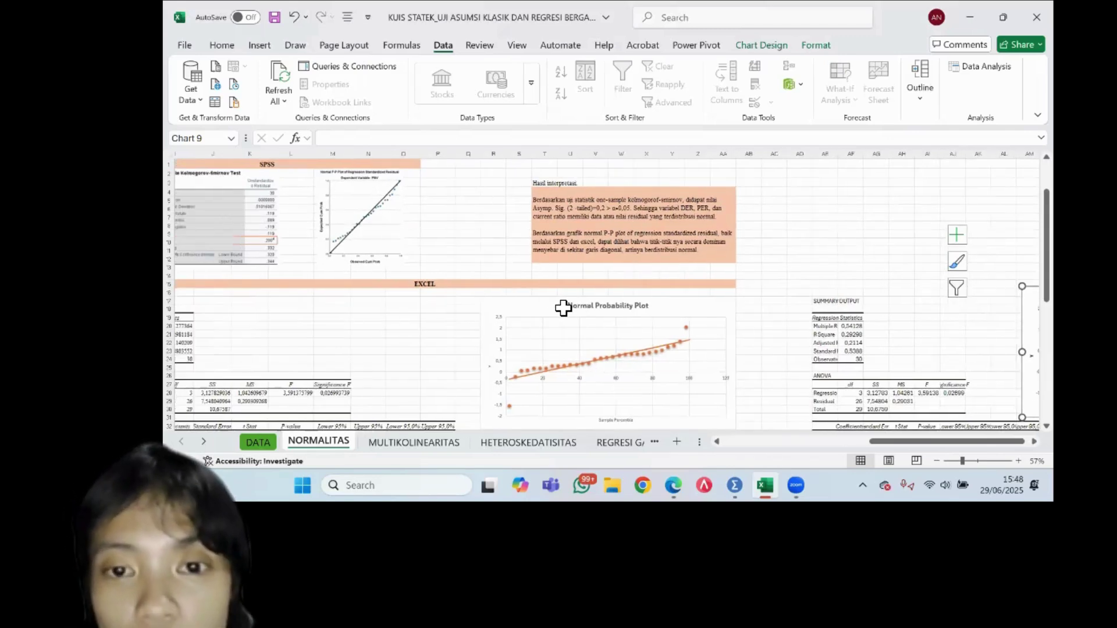
scroll(563, 308, "left", 2)
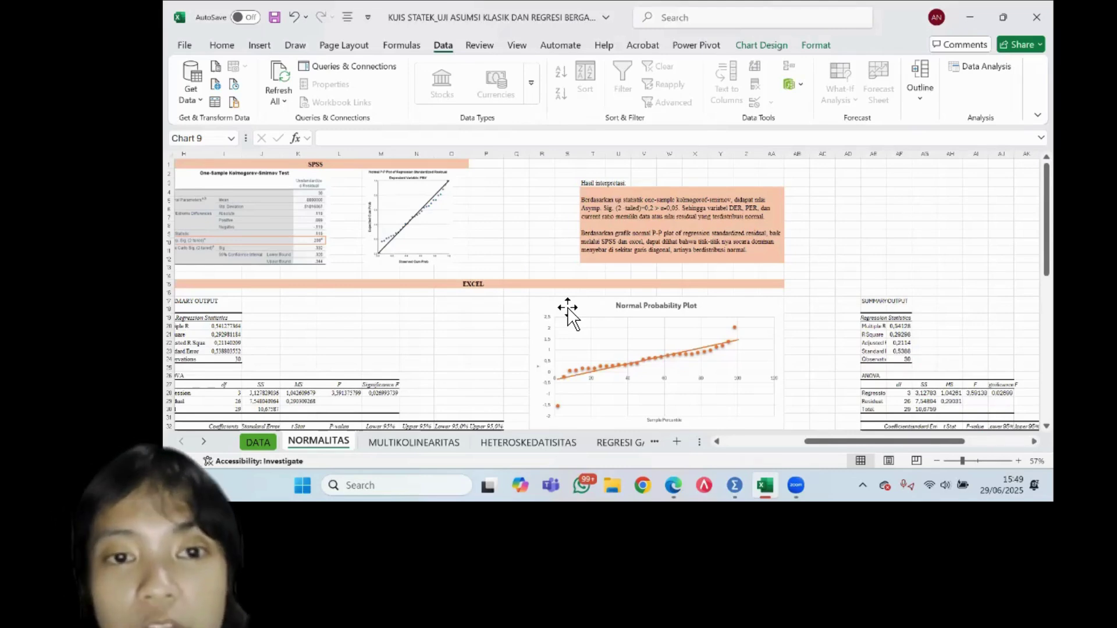
scroll(332, 200, "left", 2)
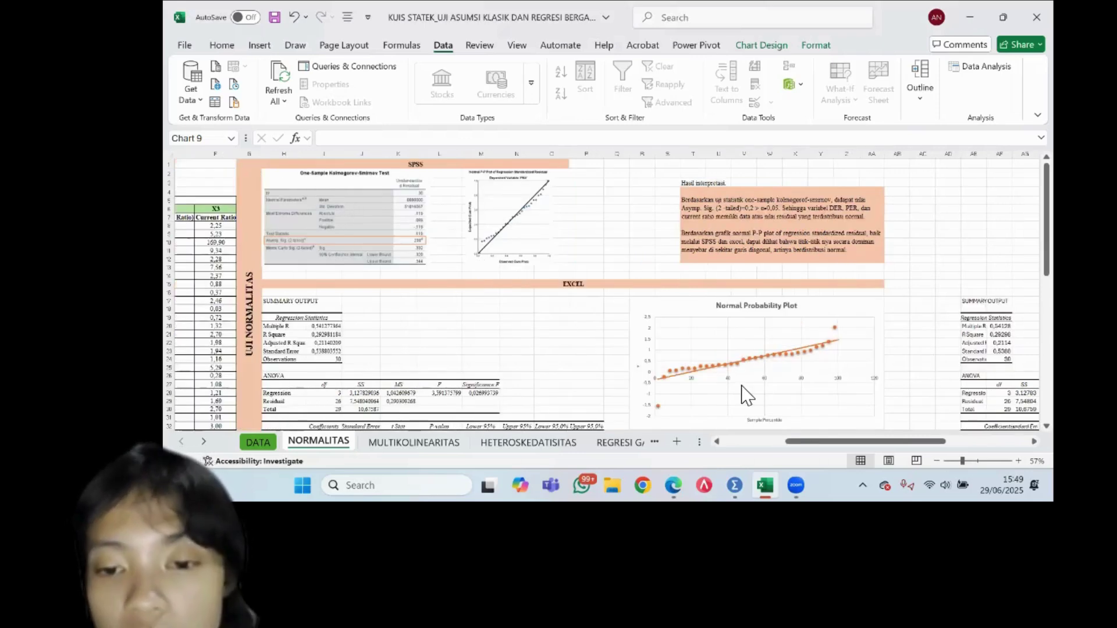
- Switch to IBM SPSS Statistics and set up a freshly reset Linear Regression with PBV as the dependent variable
mouse_move(743, 448)
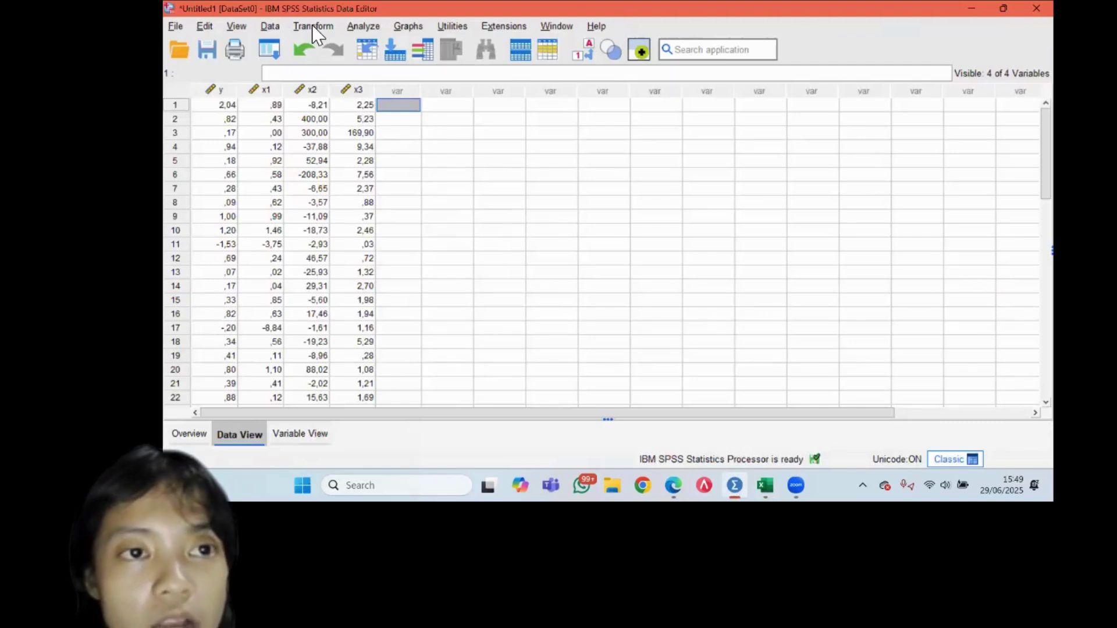
left_click(358, 29)
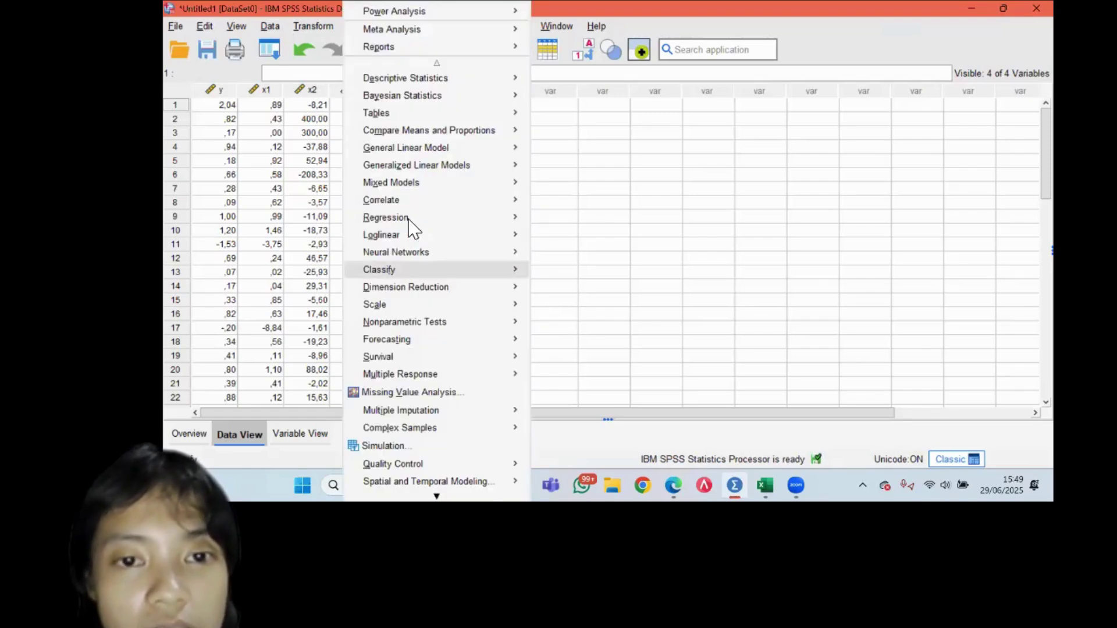
mouse_move(409, 219)
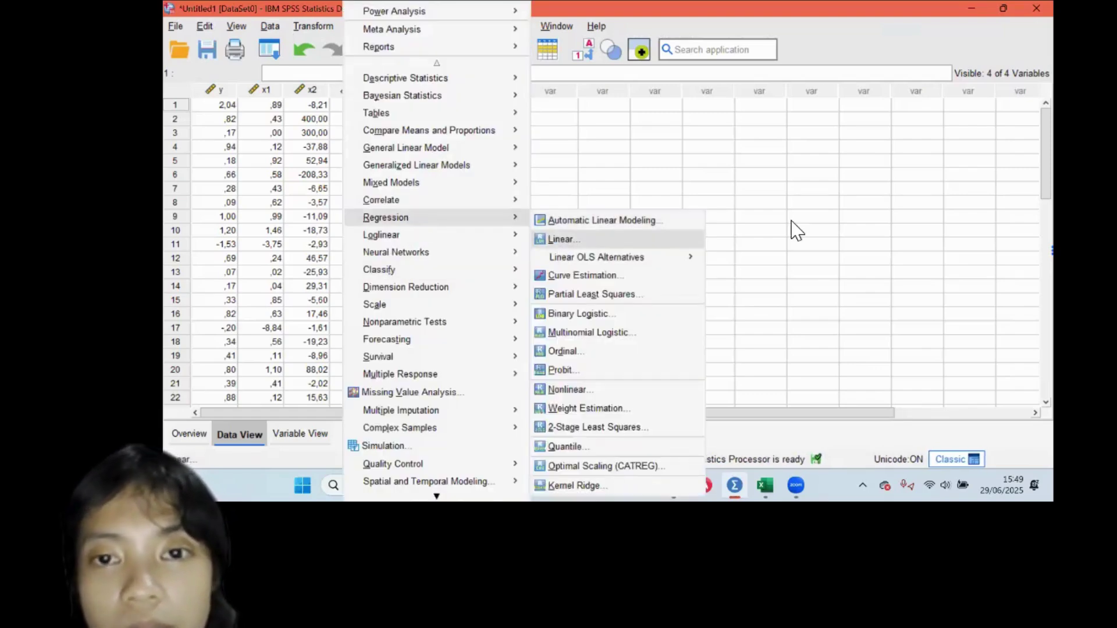
key("Return")
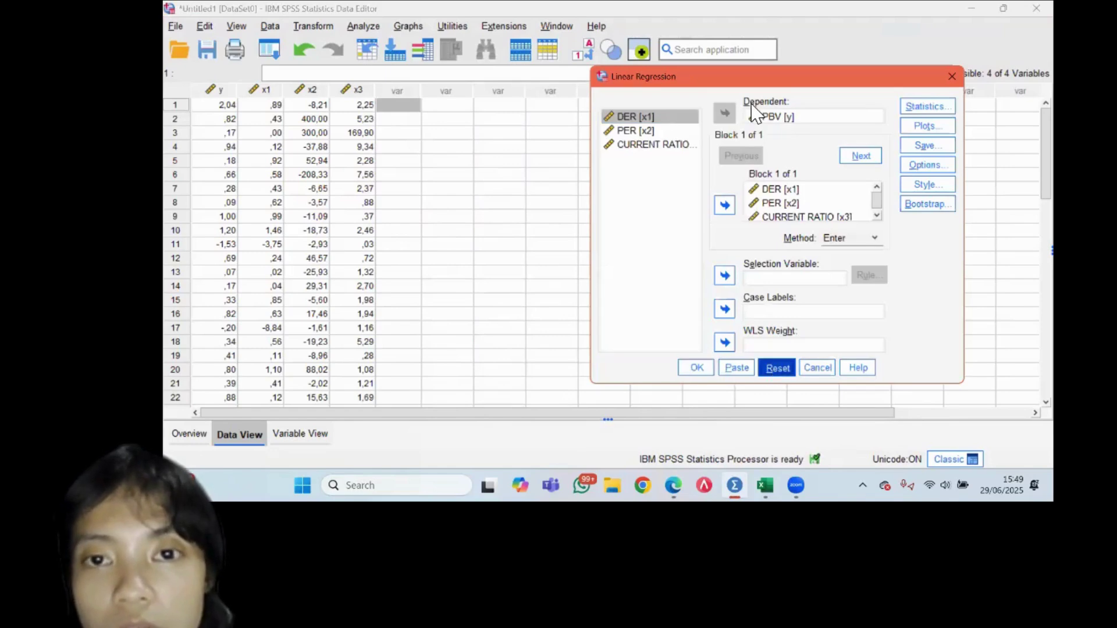
left_click(725, 112)
left_click(724, 112)
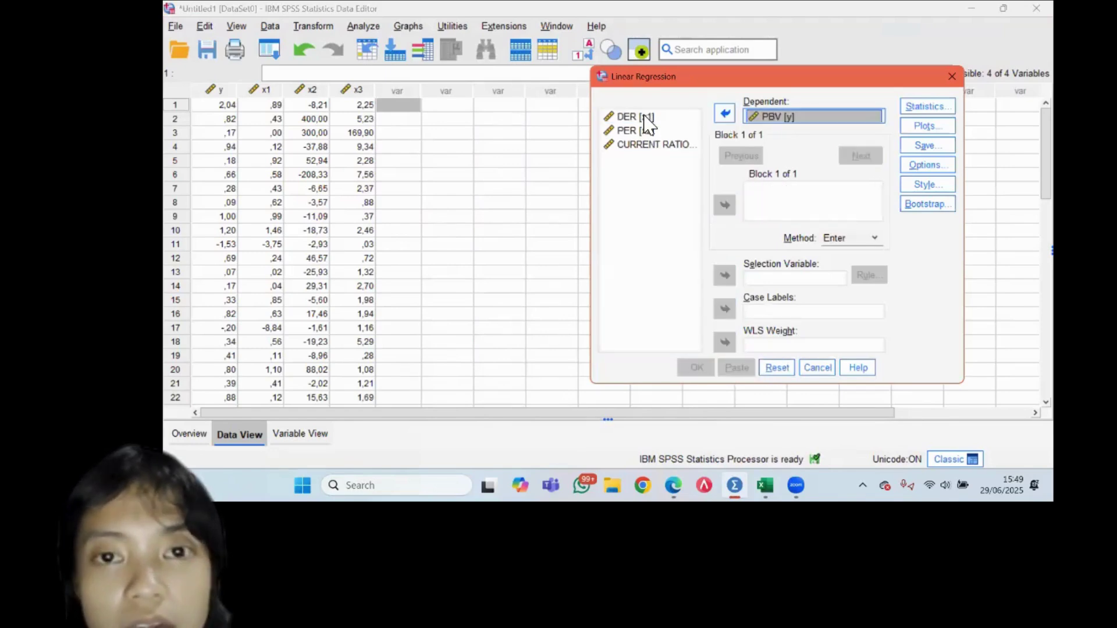
- Add DER, PER and CURRENT RATIO as the independent variables in Block 1 of the linear regression
left_click(644, 117)
left_click(644, 130, "shift")
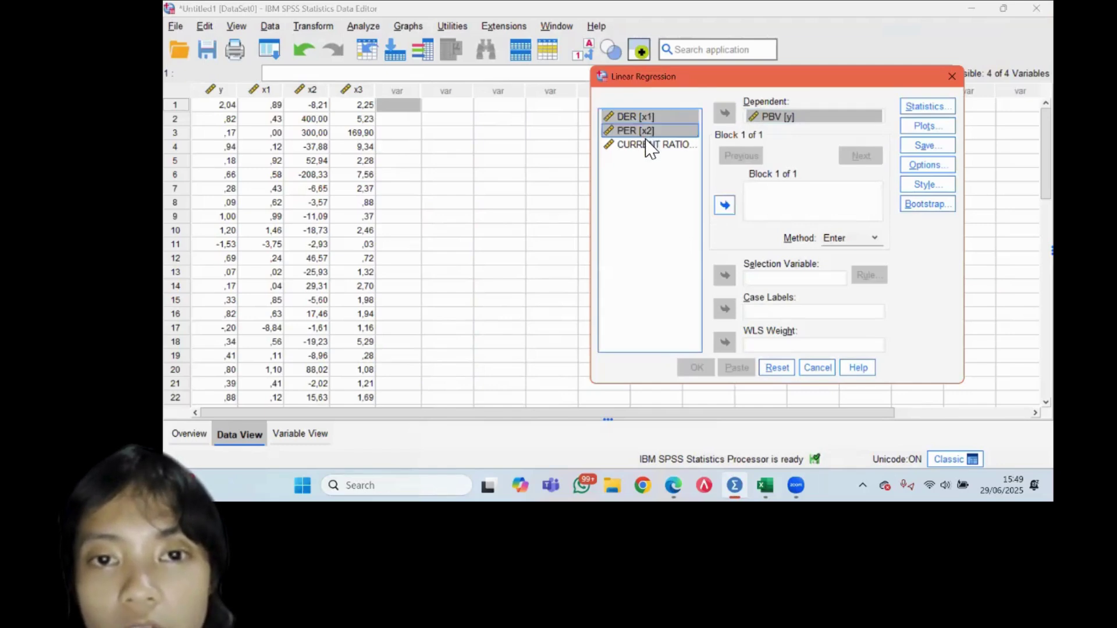
left_click(646, 143, "shift")
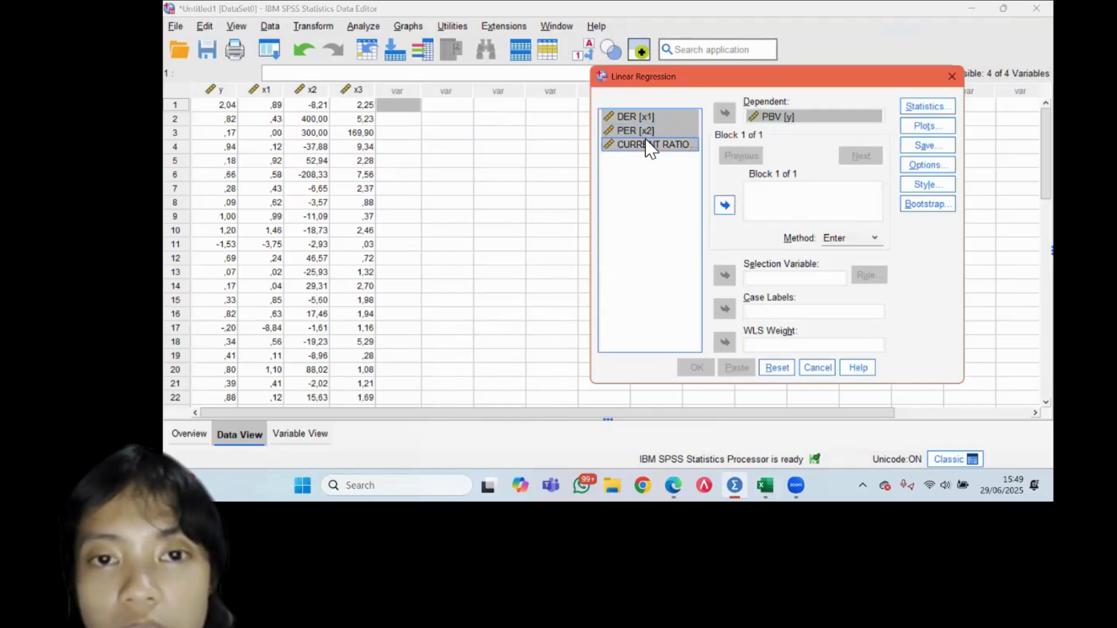
left_click(724, 205)
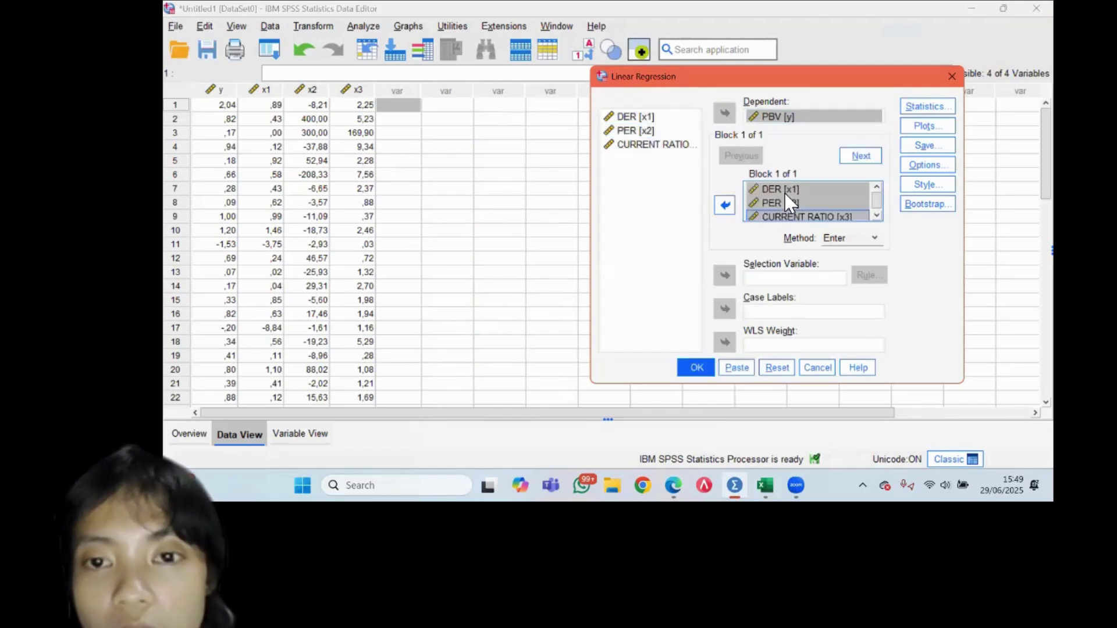
- Run the regression with unstandardized residuals saved to the dataset, and close its output without saving
left_click(927, 146)
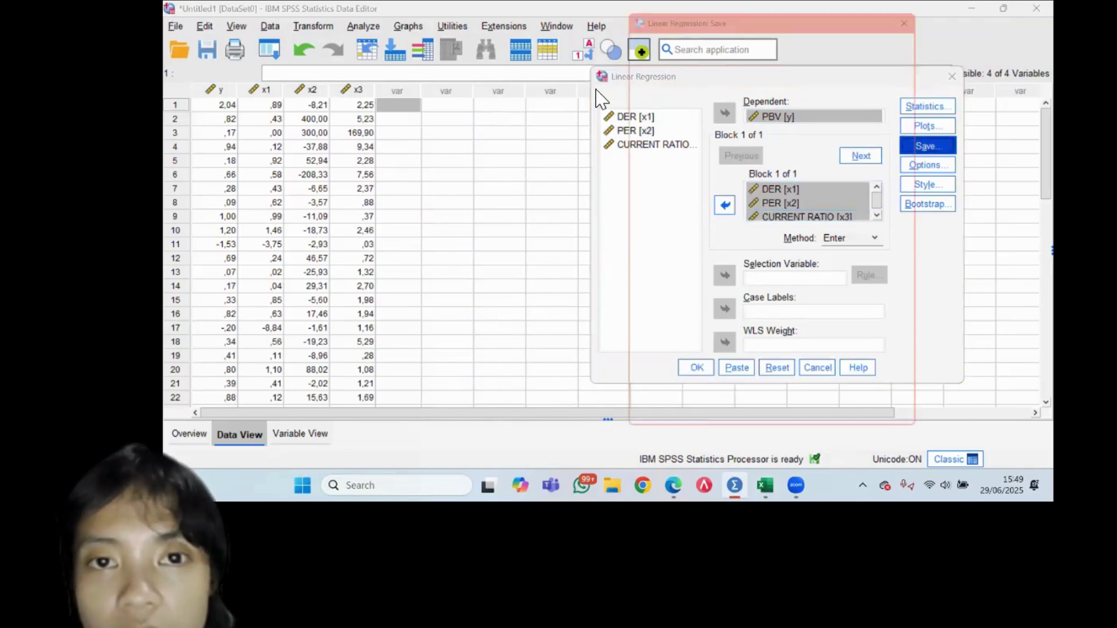
left_click(635, 60)
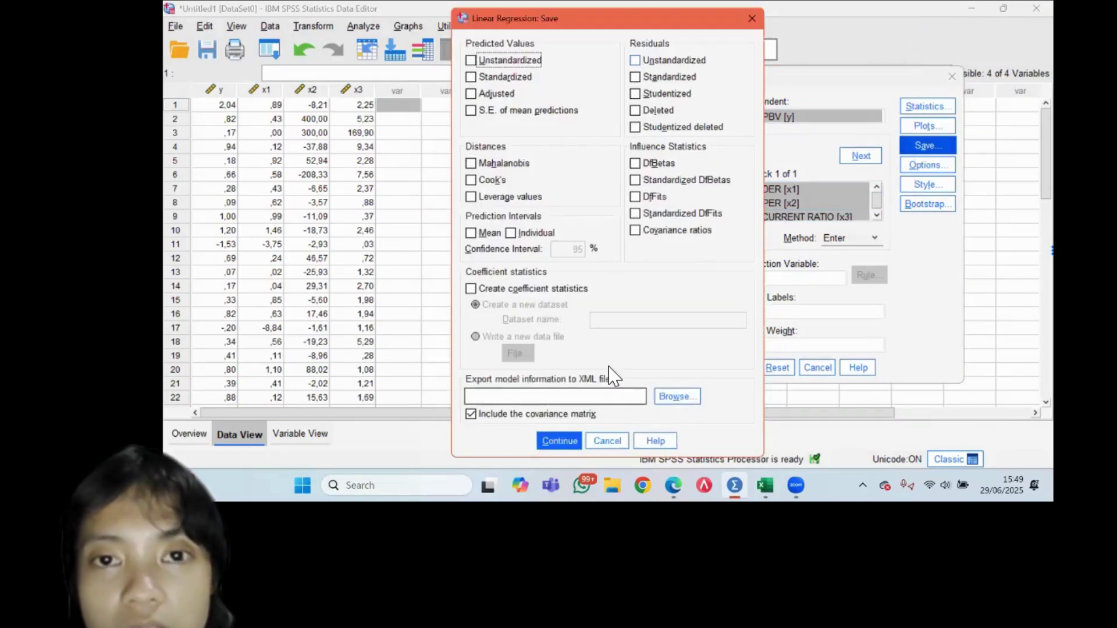
left_click(560, 443)
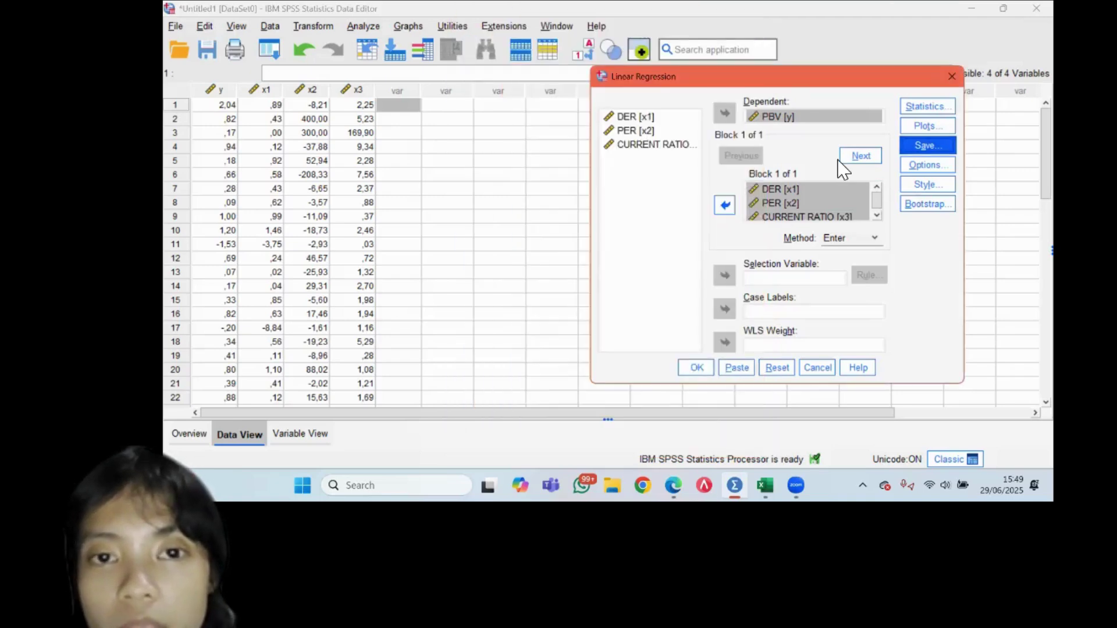
left_click(693, 367)
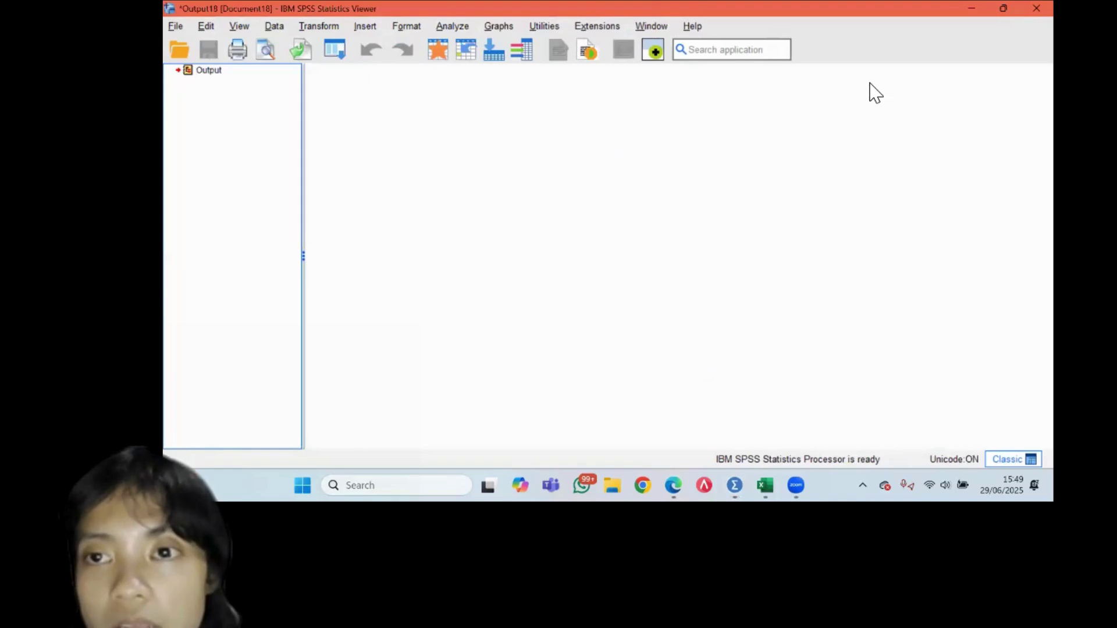
left_click(1036, 10)
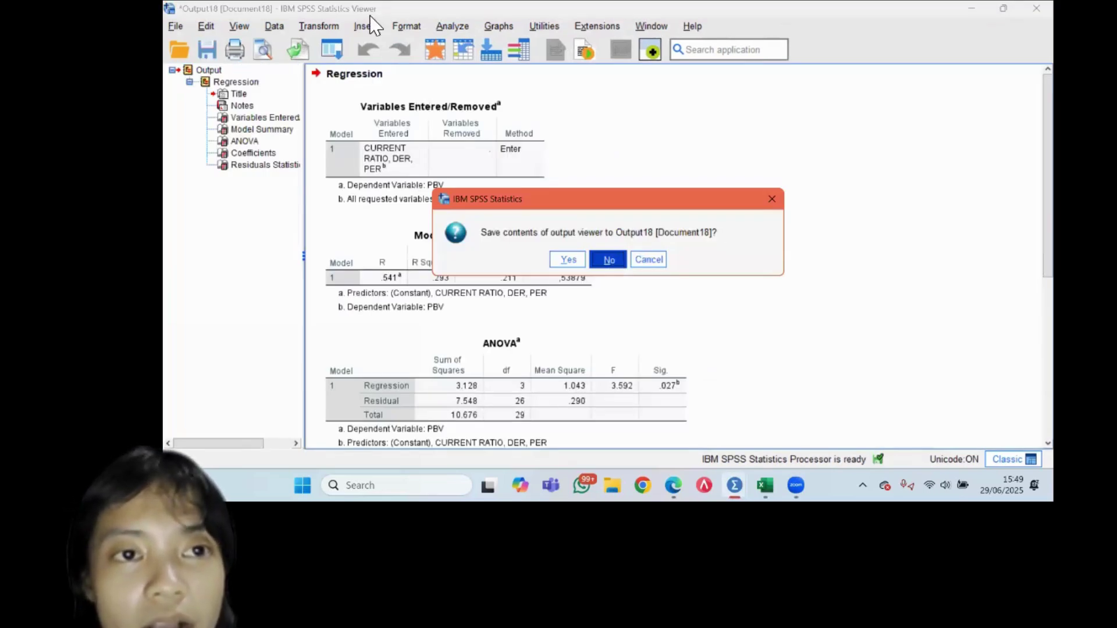
key("Return")
- Run a legacy one-sample Kolmogorov-Smirnov test on Unstandardized Residual [RES_1] against the normal distribution using sample data
left_click(360, 27)
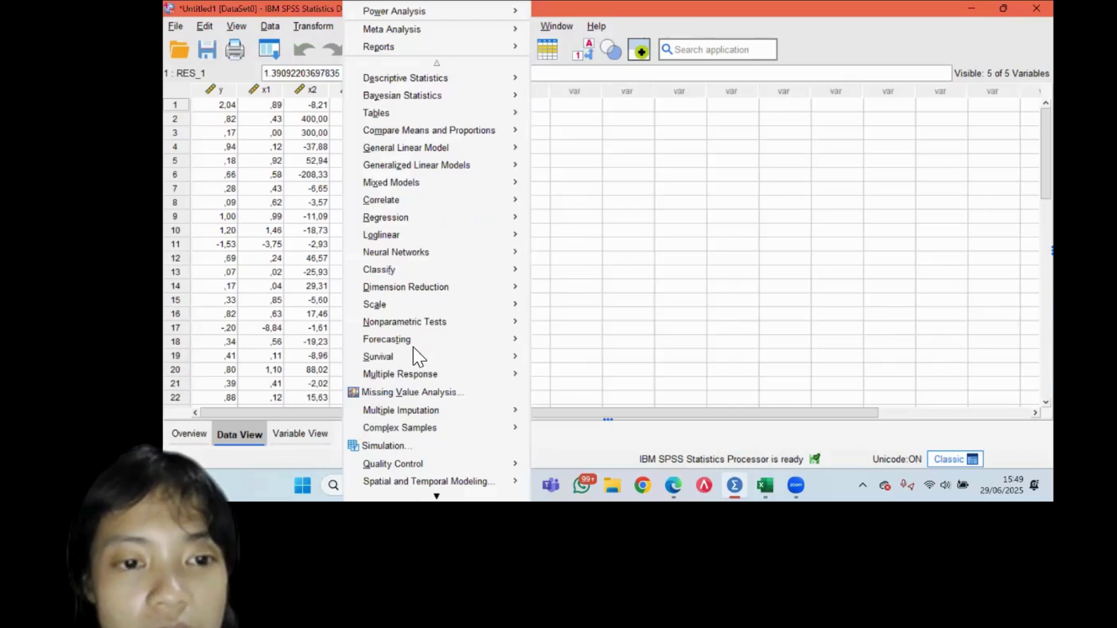
mouse_move(452, 322)
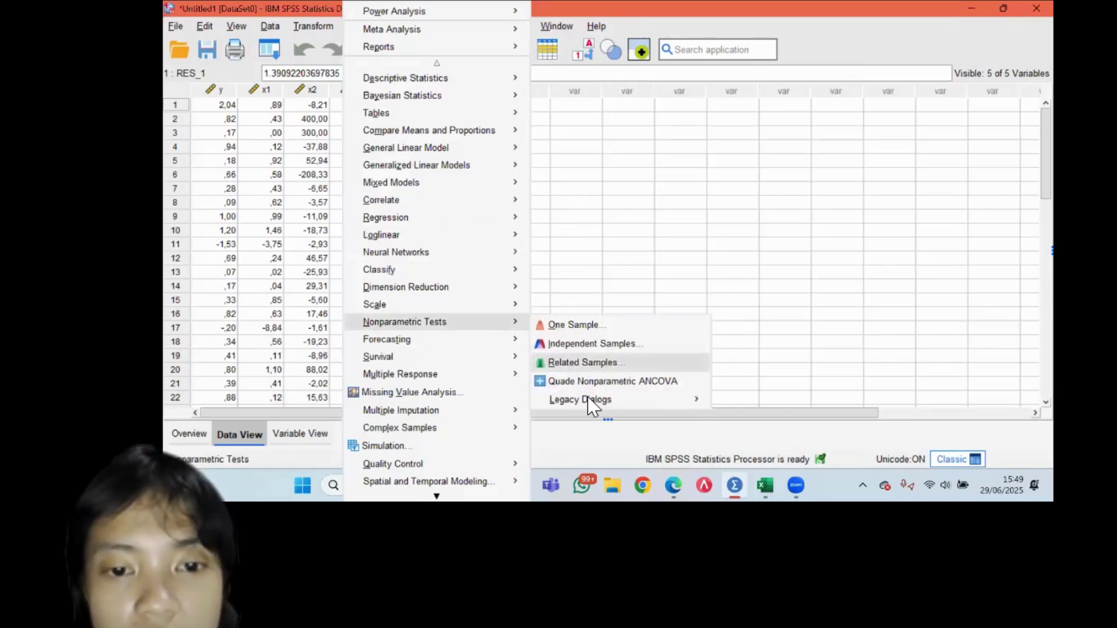
mouse_move(701, 400)
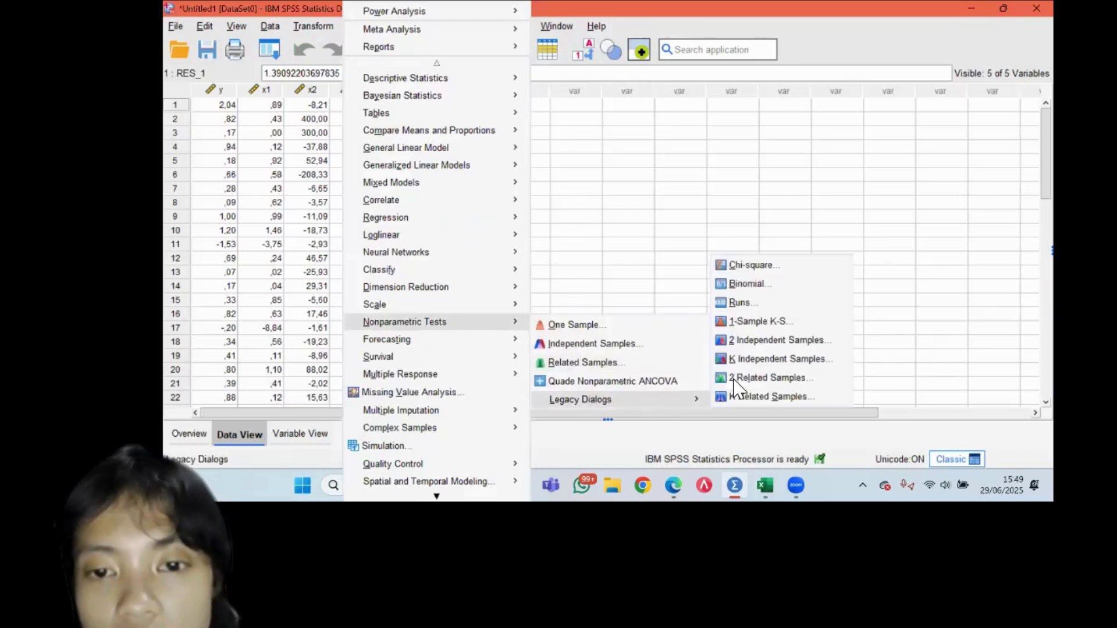
left_click(750, 325)
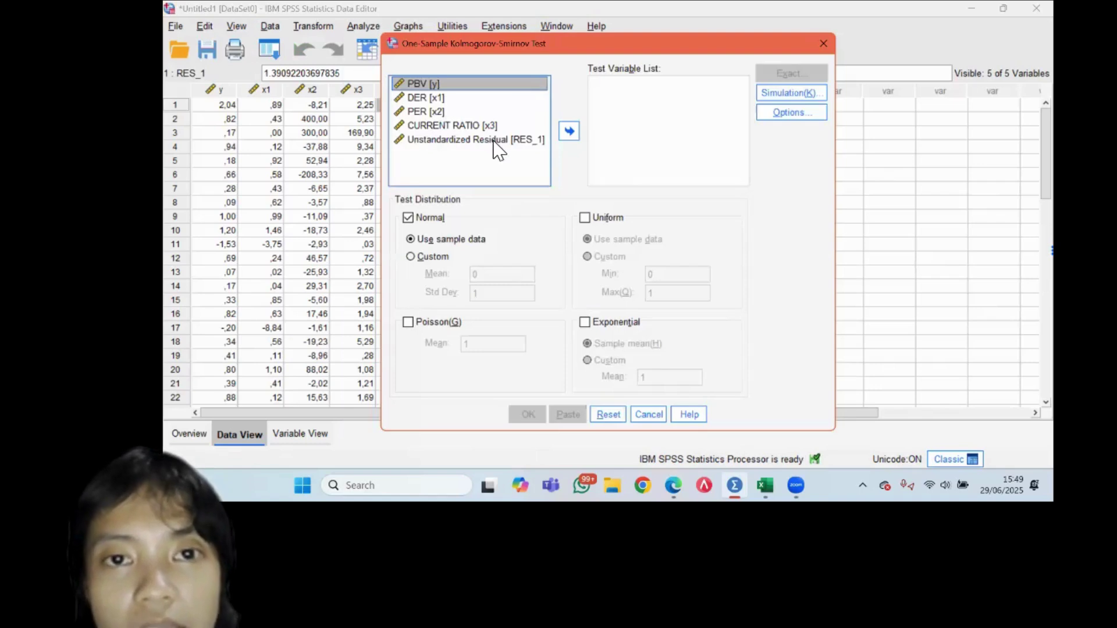
left_click(495, 141)
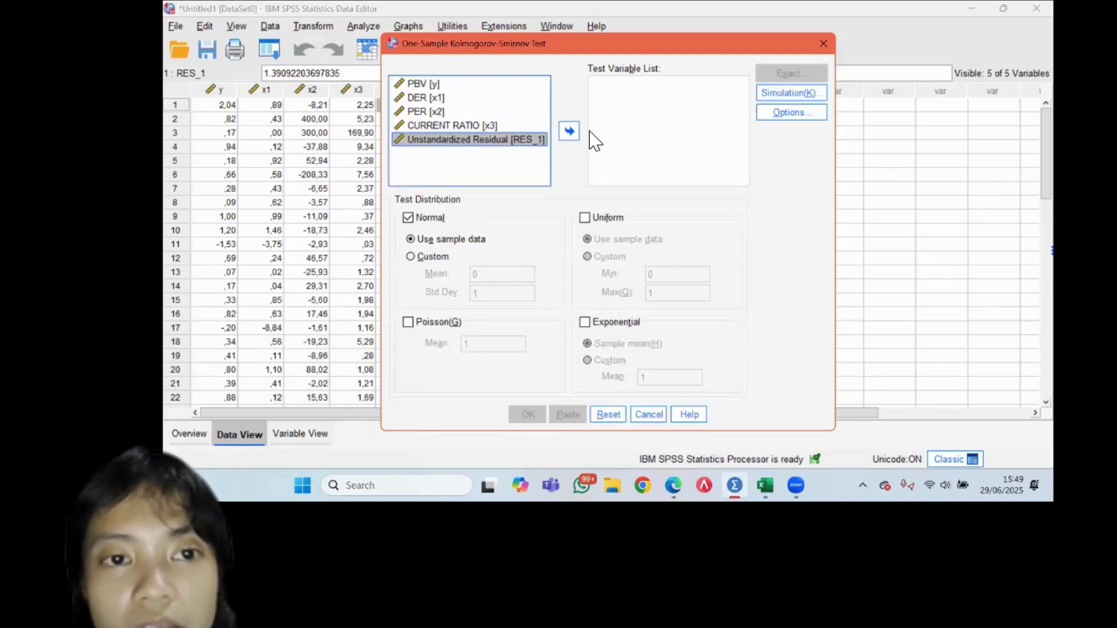
left_click(569, 138)
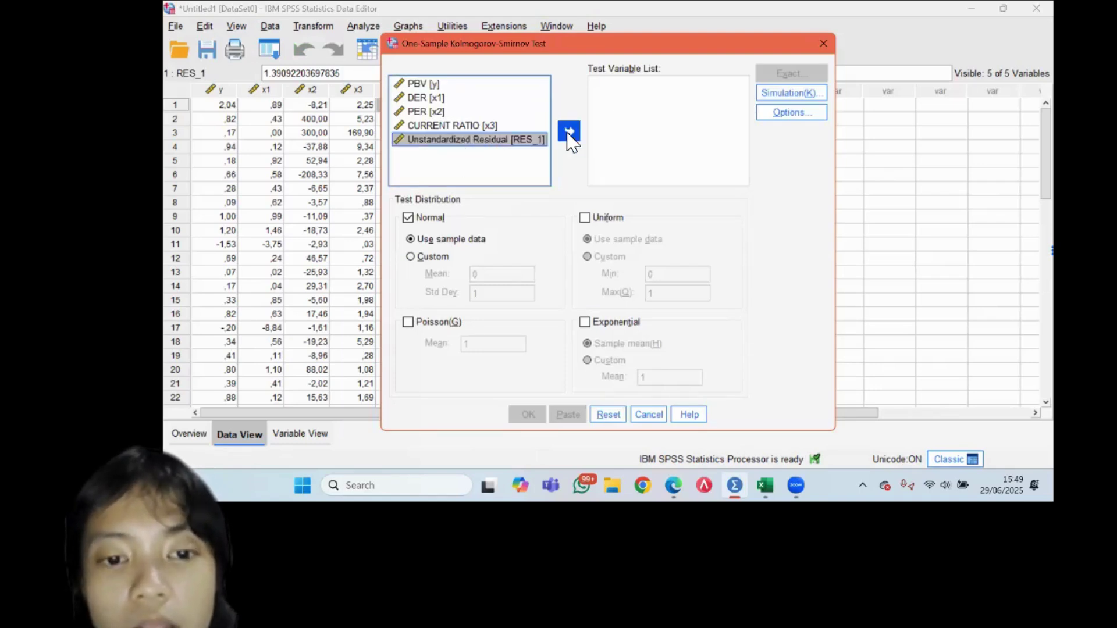
left_click(526, 415)
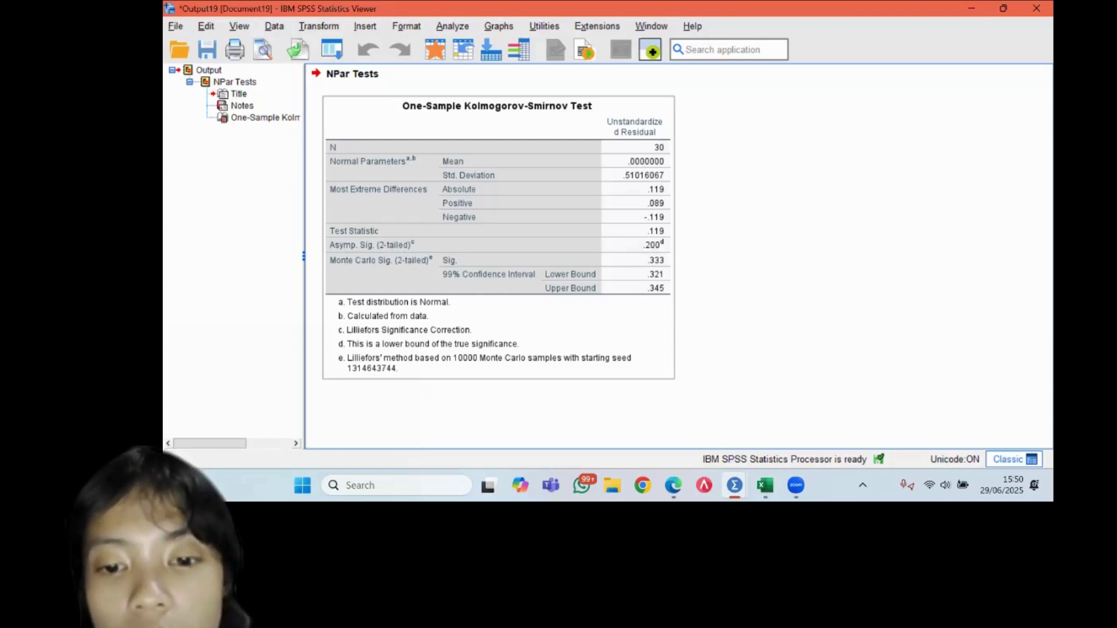
- Switch to the Excel workbook and compare the new Kolmogorov-Smirnov output with the SPSS table stored on the NORMALITAS sheet
mouse_move(765, 485)
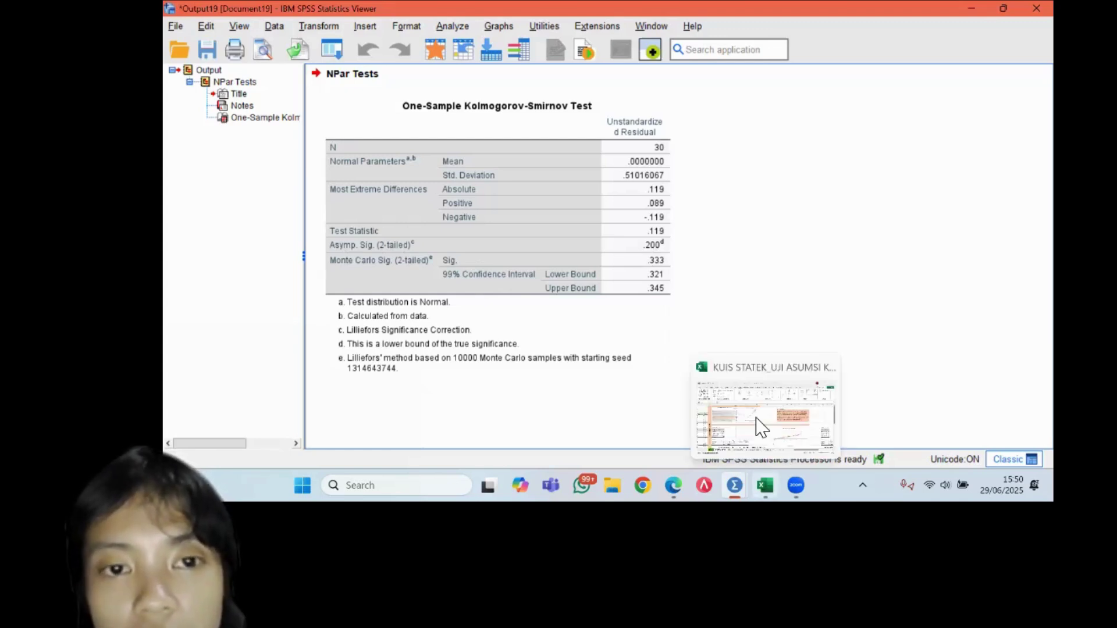
left_click(760, 427)
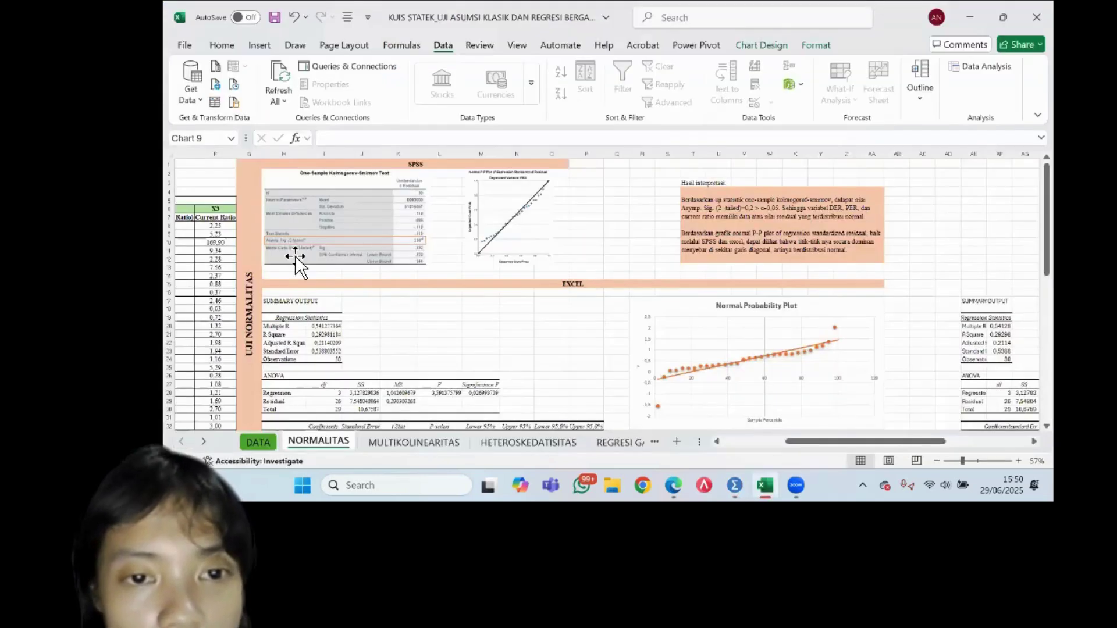
scroll(661, 320, "up", 5)
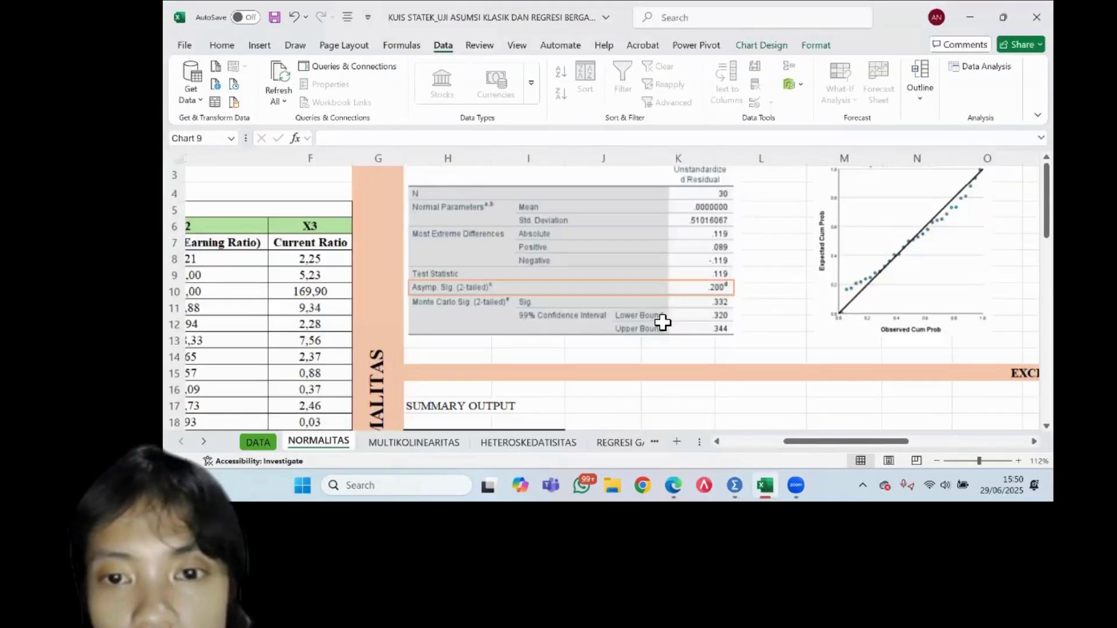
scroll(818, 314, "down", 3)
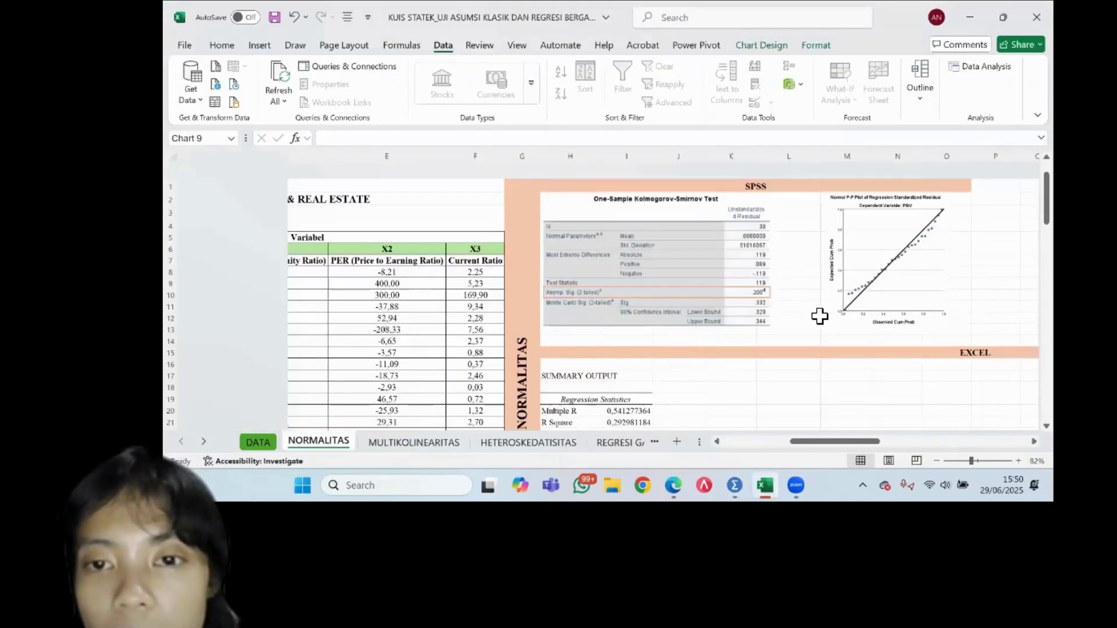
scroll(815, 314, "down", 1)
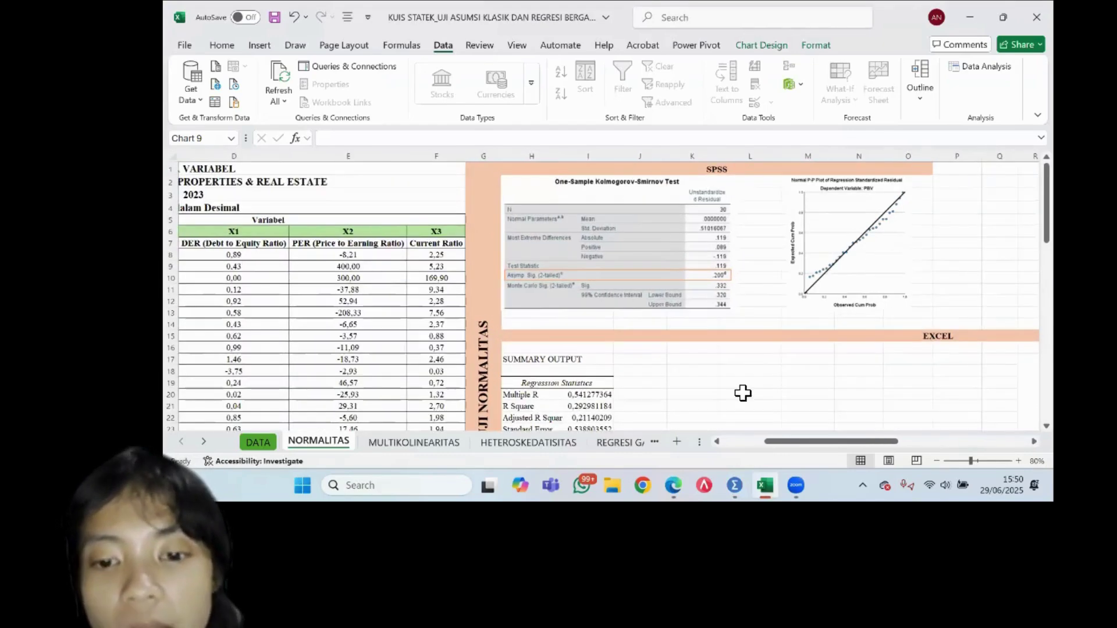
scroll(740, 392, "right", 2)
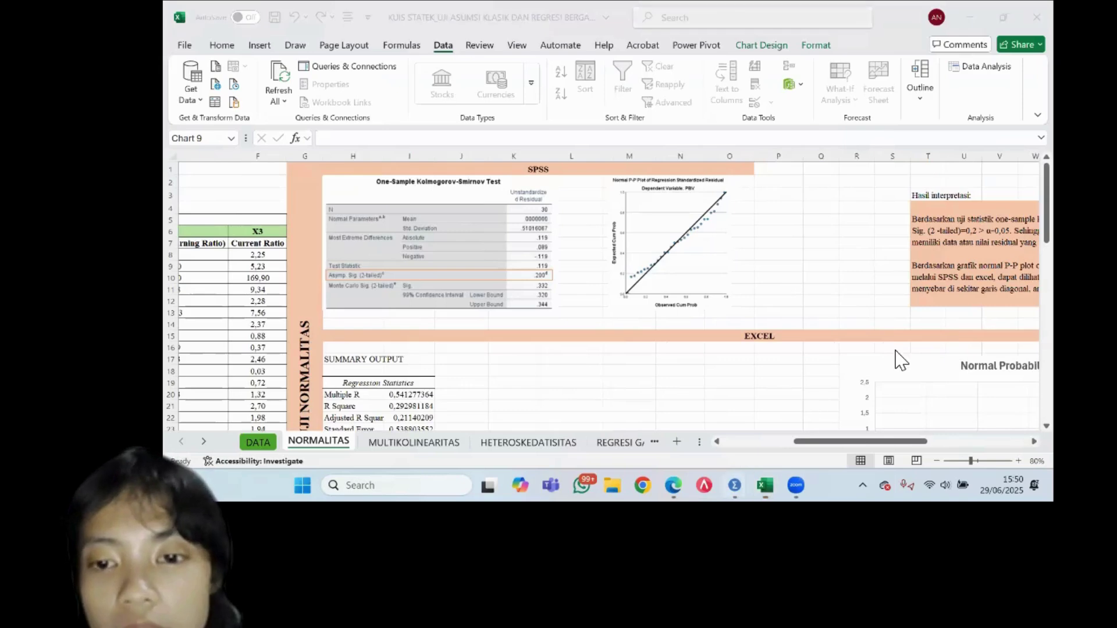
- Return to the SPSS Data Editor and delete the RES_1 residual variable from the dataset
left_click(735, 485)
left_click(809, 414)
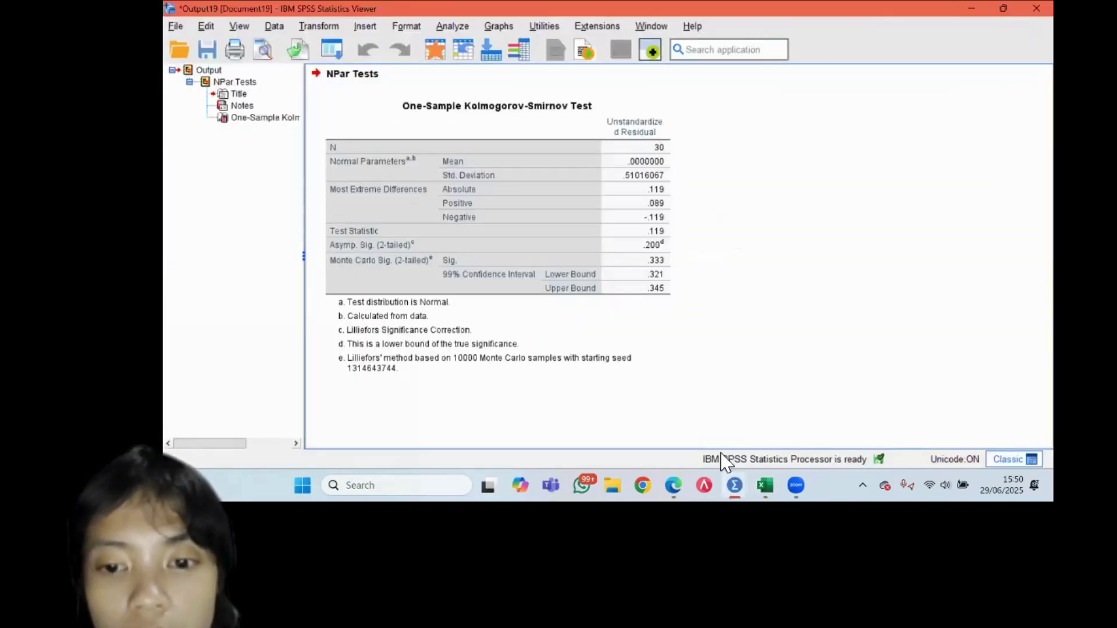
key("alt+Tab")
key("alt+Tab+Tab")
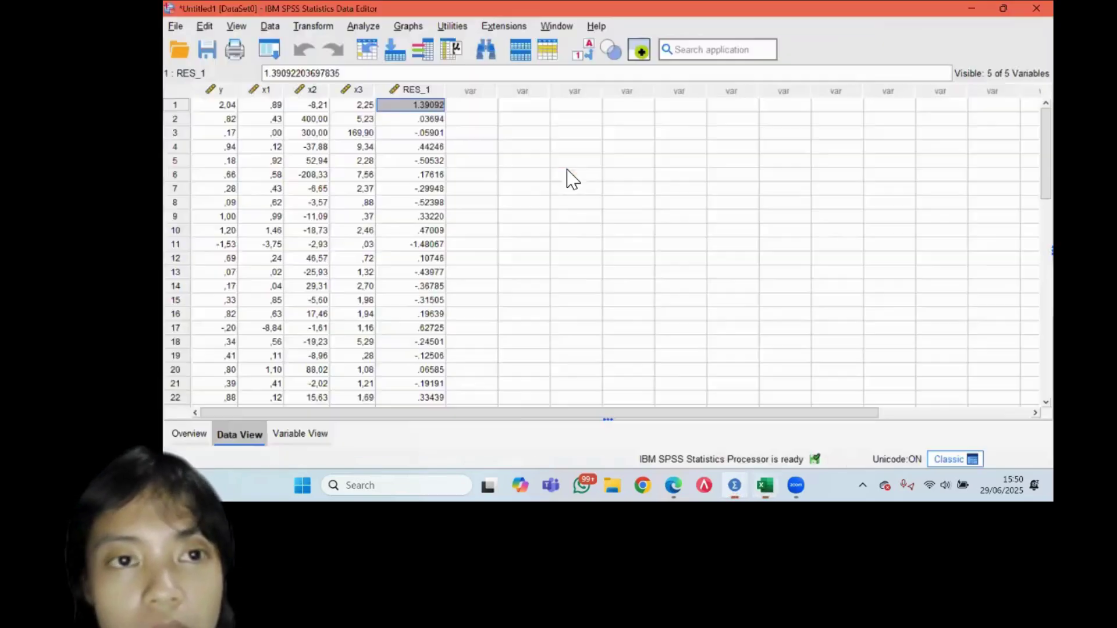
left_click(420, 89)
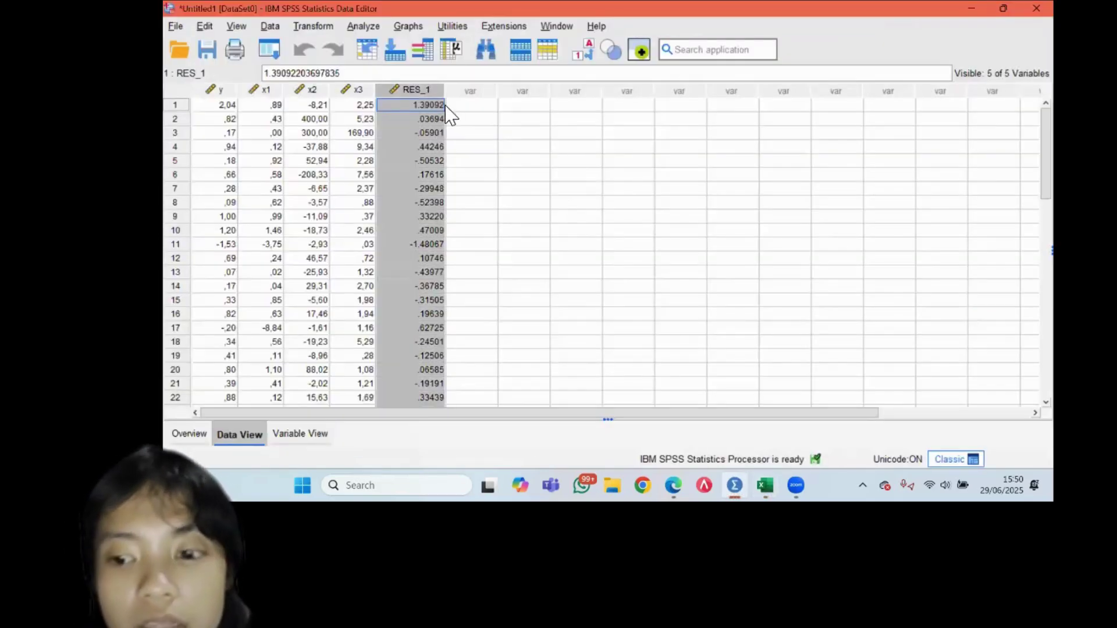
key("Delete")
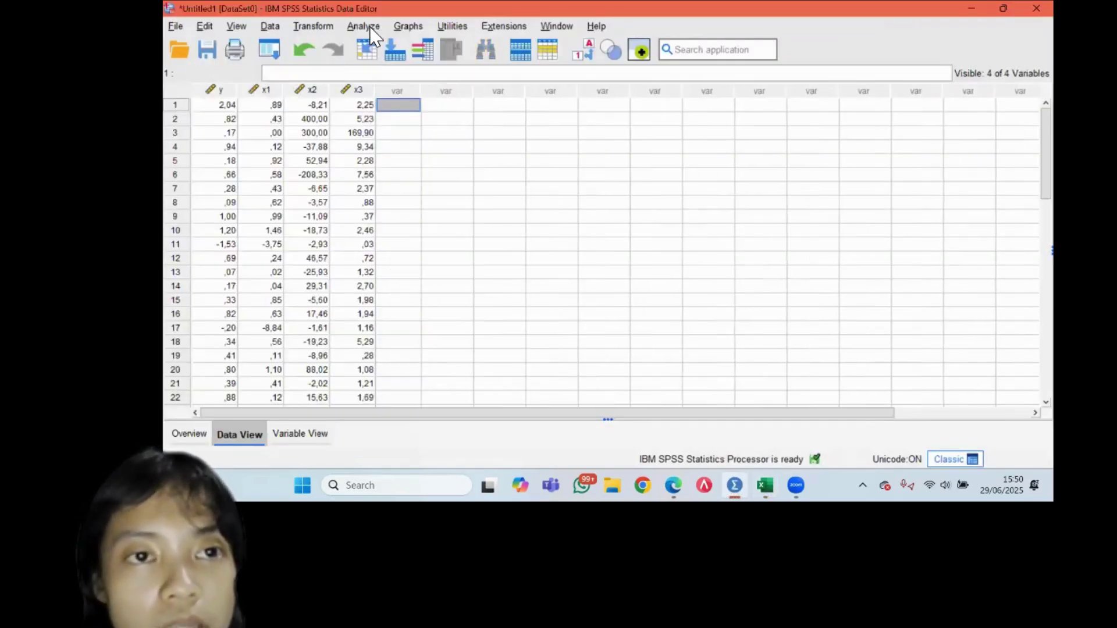
- Reset the Linear Regression setup and assign PBV as the dependent variable
key("alt+a")
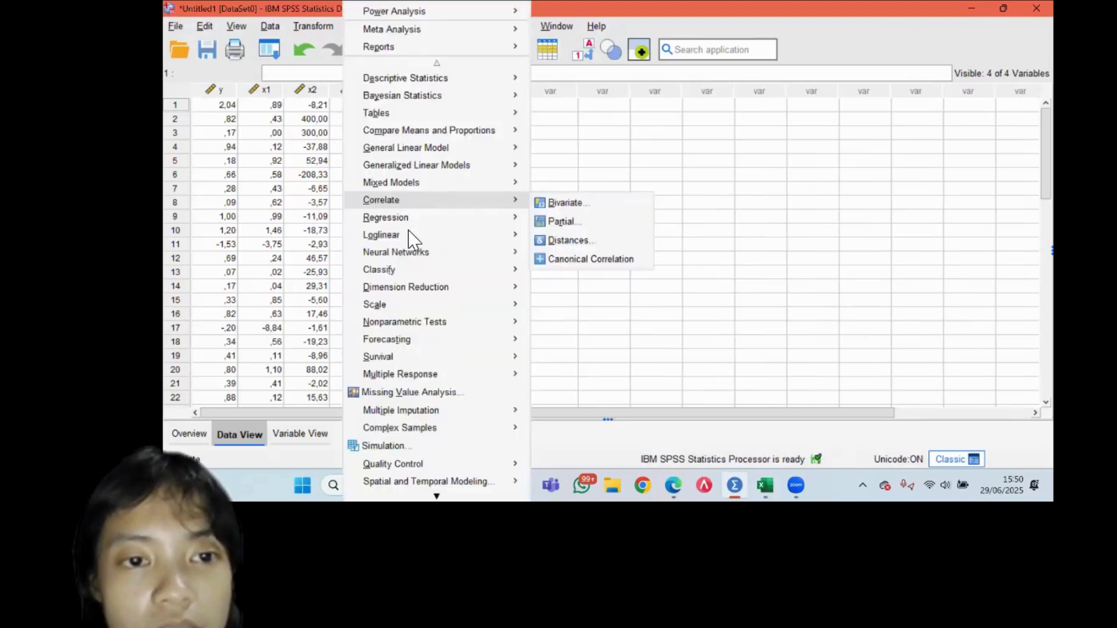
mouse_move(506, 217)
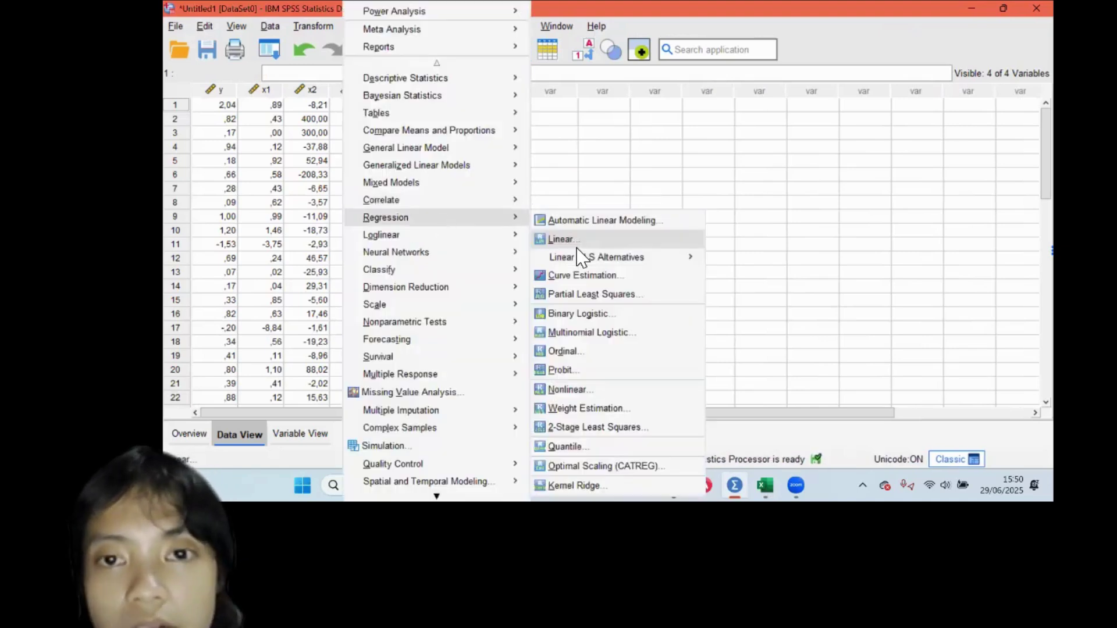
left_click(576, 245)
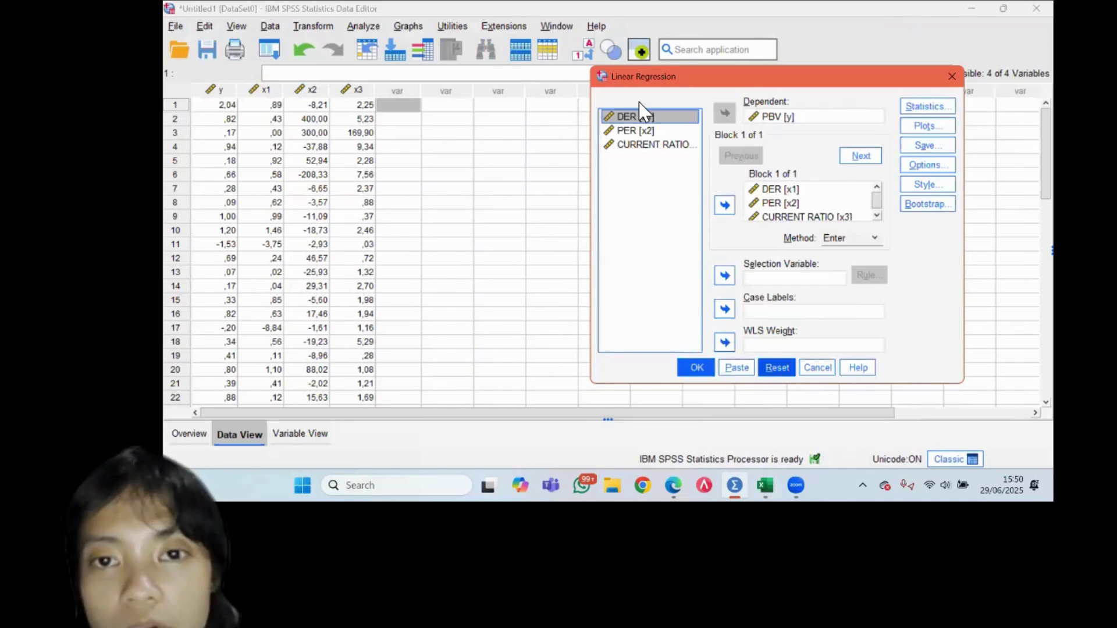
key("alt+r")
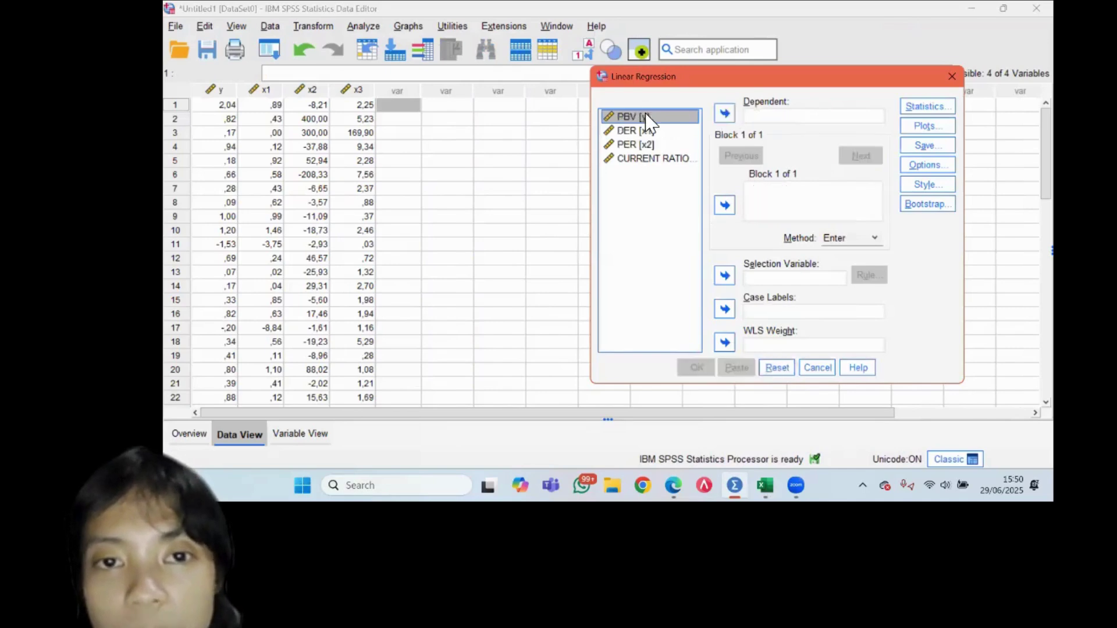
left_click(725, 114)
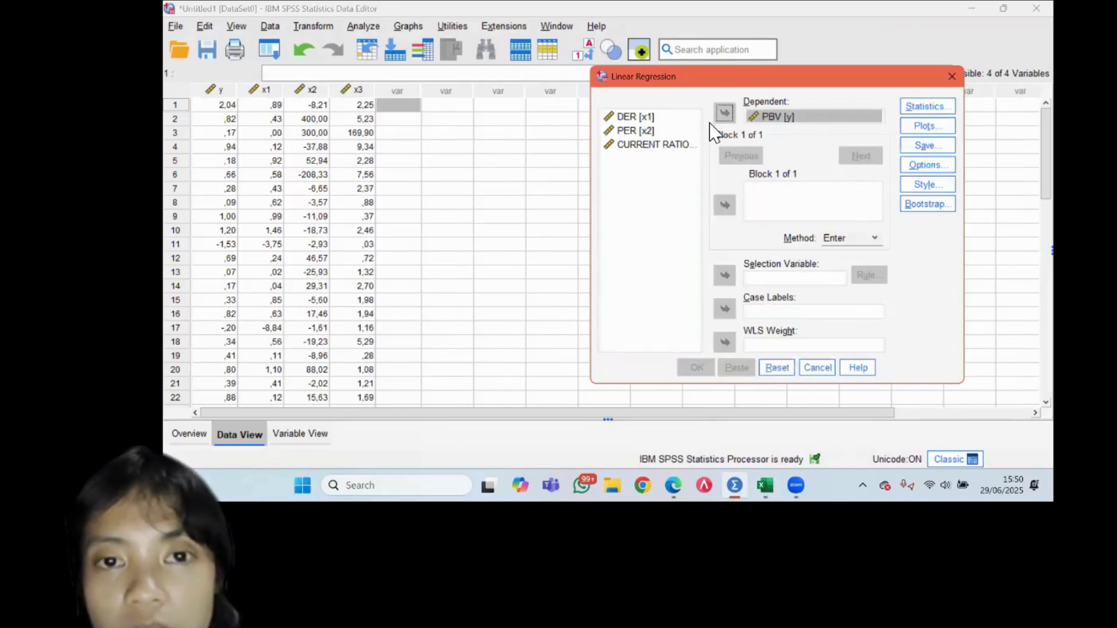
- Add DER, PER and CURRENT RATIO together as independent variables in Block 1, keeping the Enter method
left_click(649, 122)
left_click(654, 133, "shift")
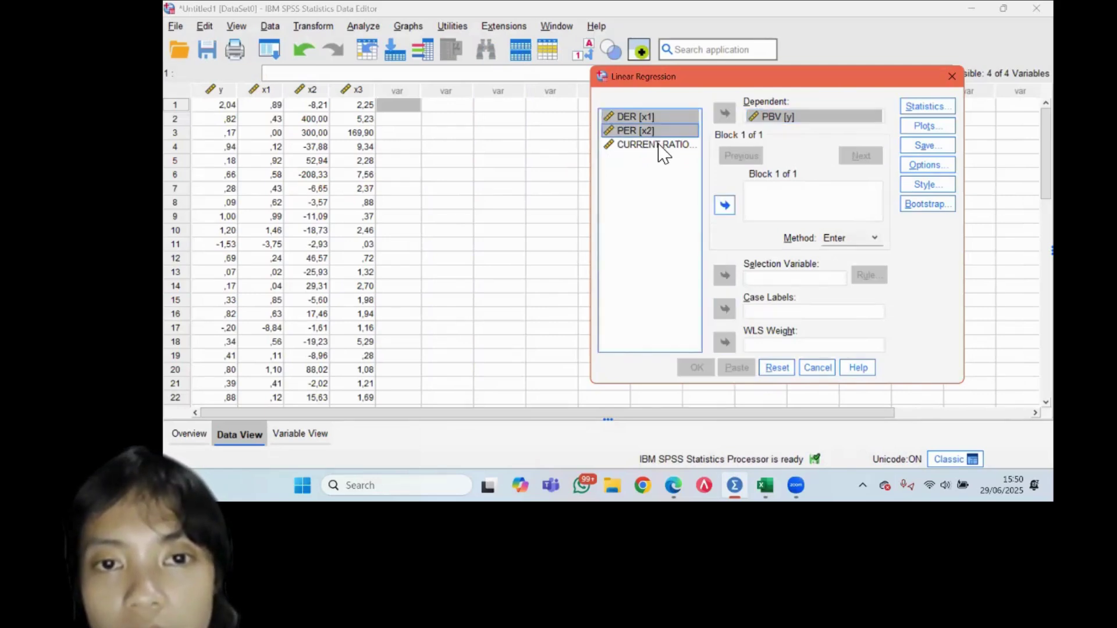
left_click(663, 145, "shift")
left_click(724, 205)
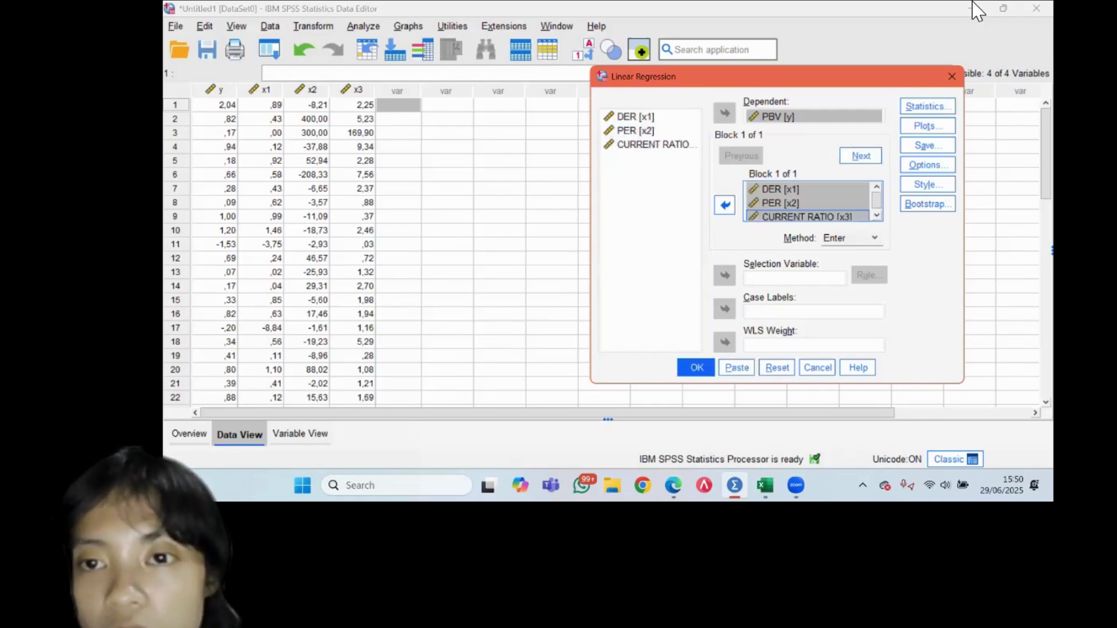
- Include the normal probability plot of standardized residuals and run the regression
left_click(927, 126)
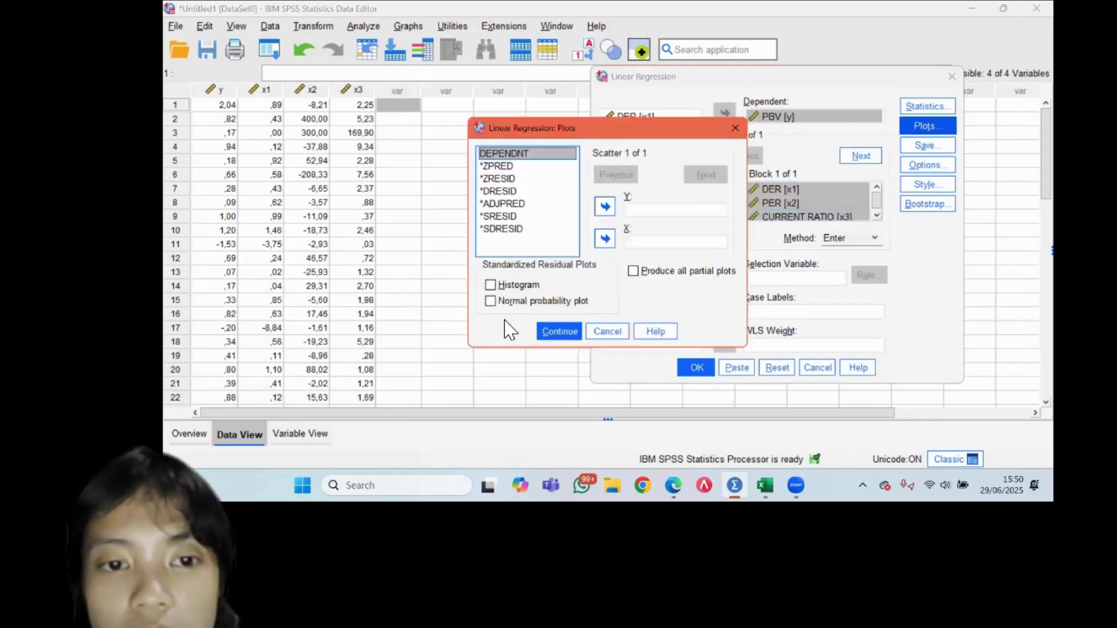
left_click(492, 301)
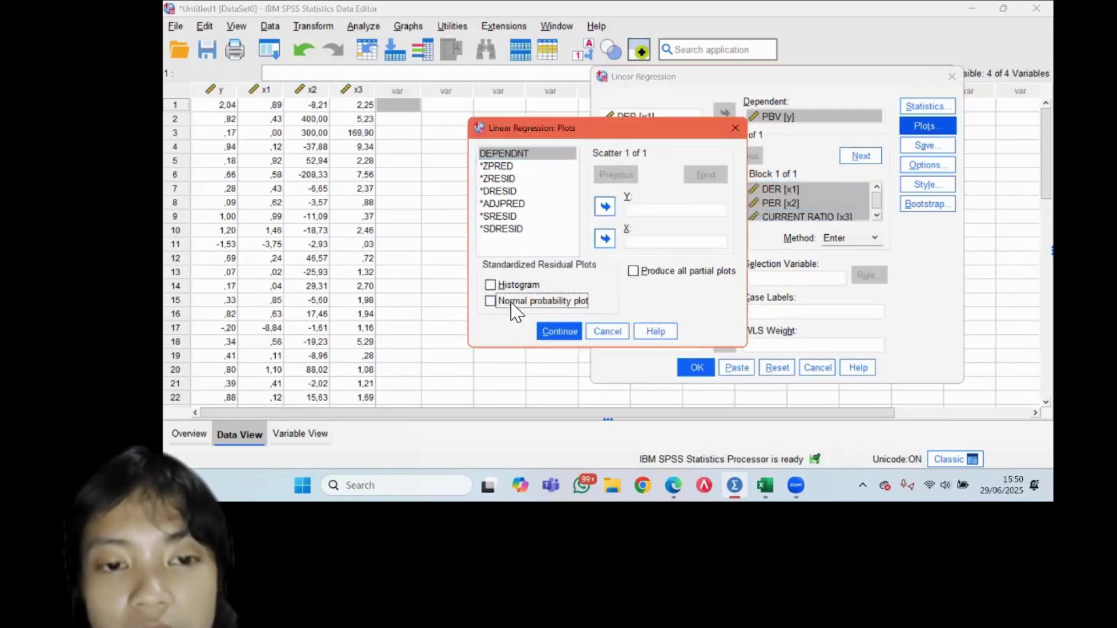
left_click(570, 335)
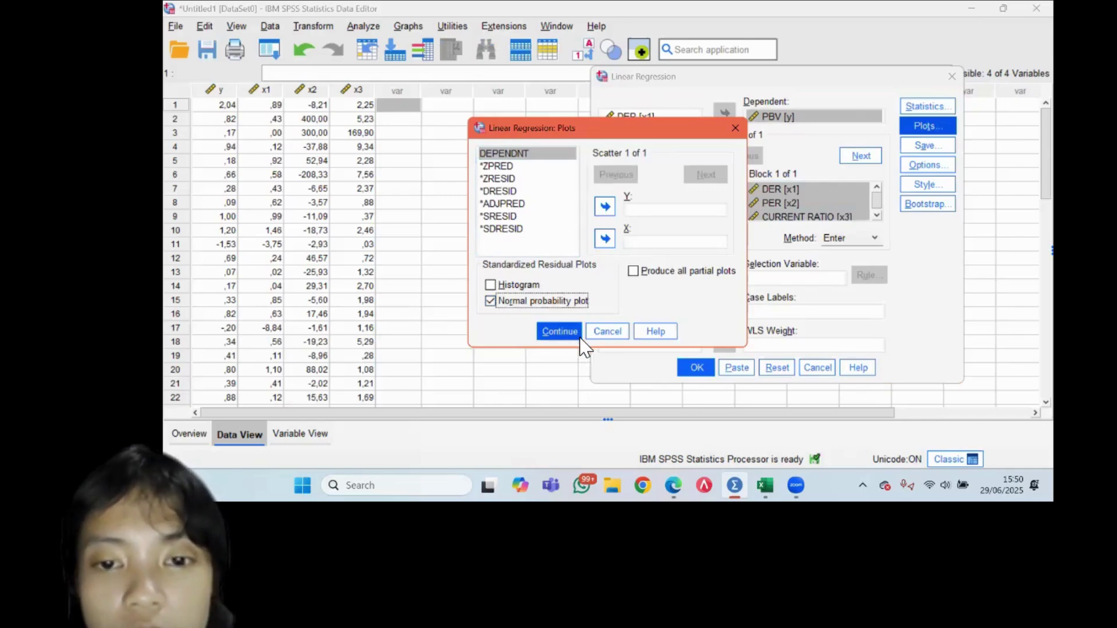
left_click(697, 368)
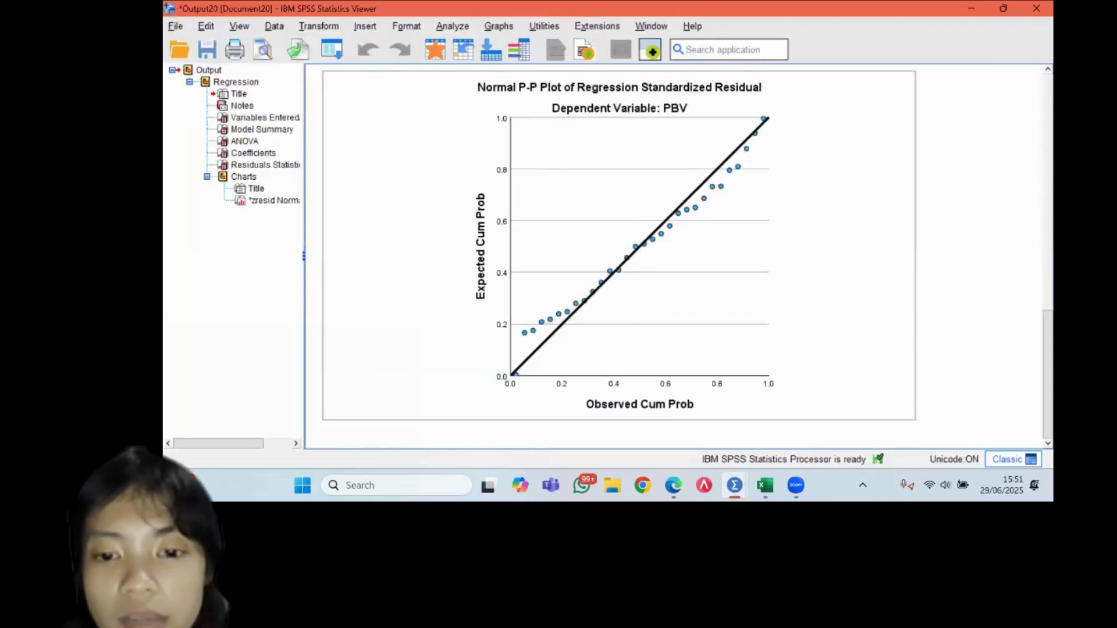
- Switch to the Excel workbook and compare the new P-P plot with the stored SPSS plot, Excel probability plot and written interpretation
mouse_move(765, 485)
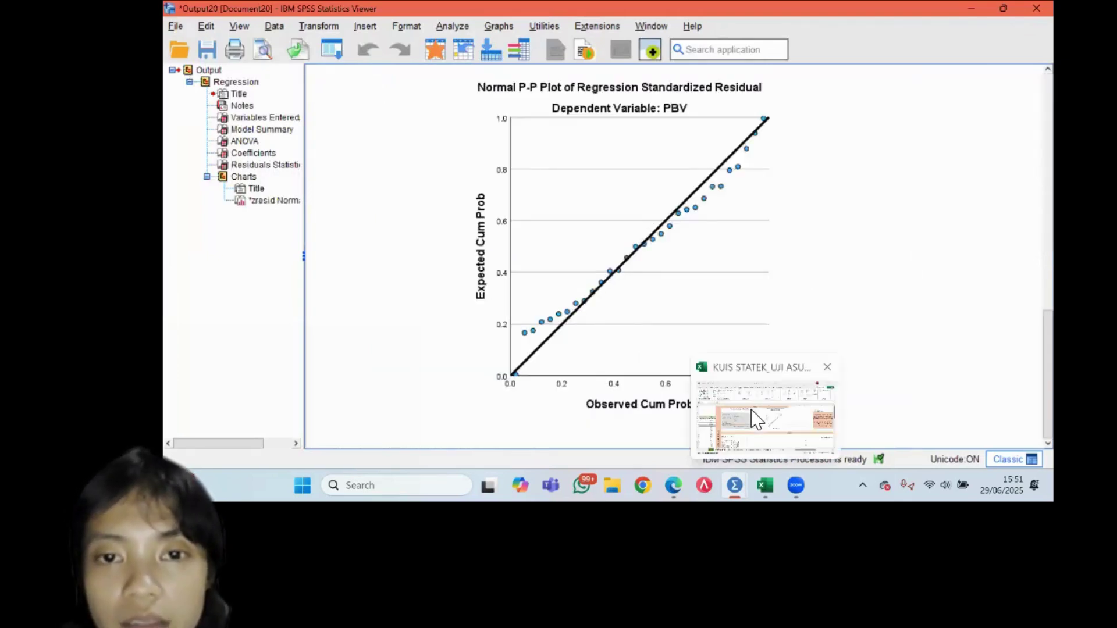
left_click(756, 418)
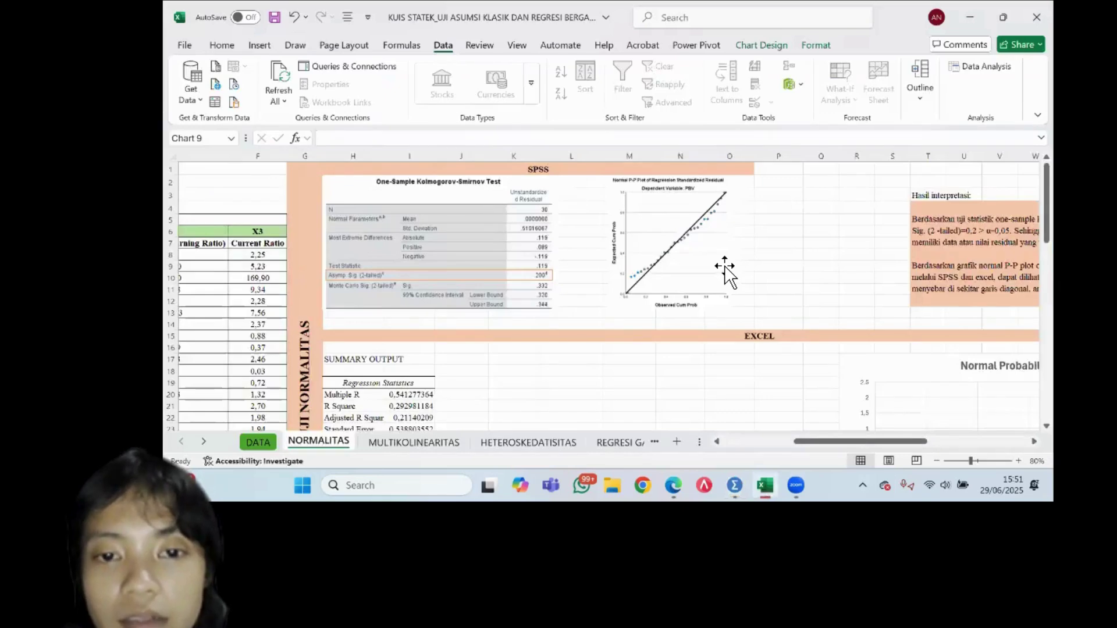
scroll(724, 265, "right", 3)
scroll(724, 265, "down", 1)
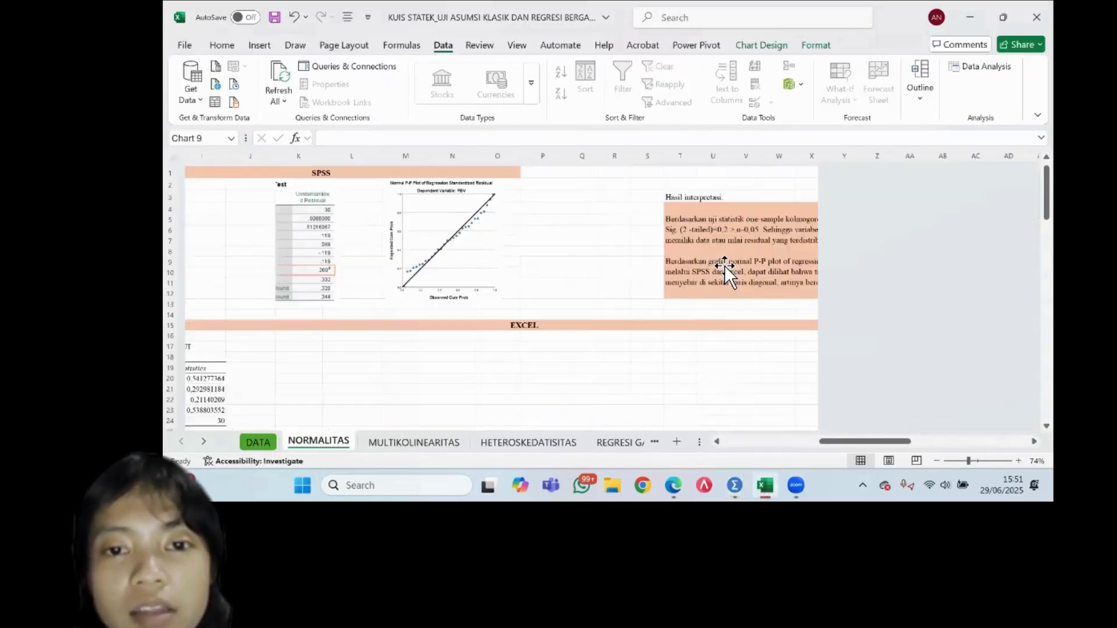
scroll(724, 265, "right", 1)
scroll(724, 265, "right", 1)
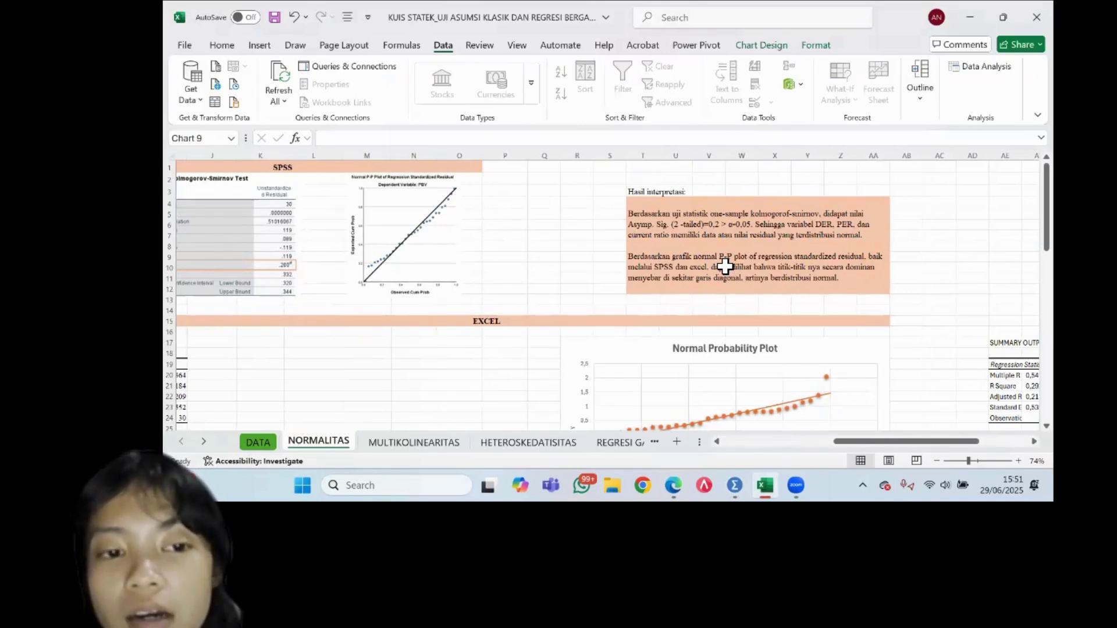
scroll(724, 265, "down", 3)
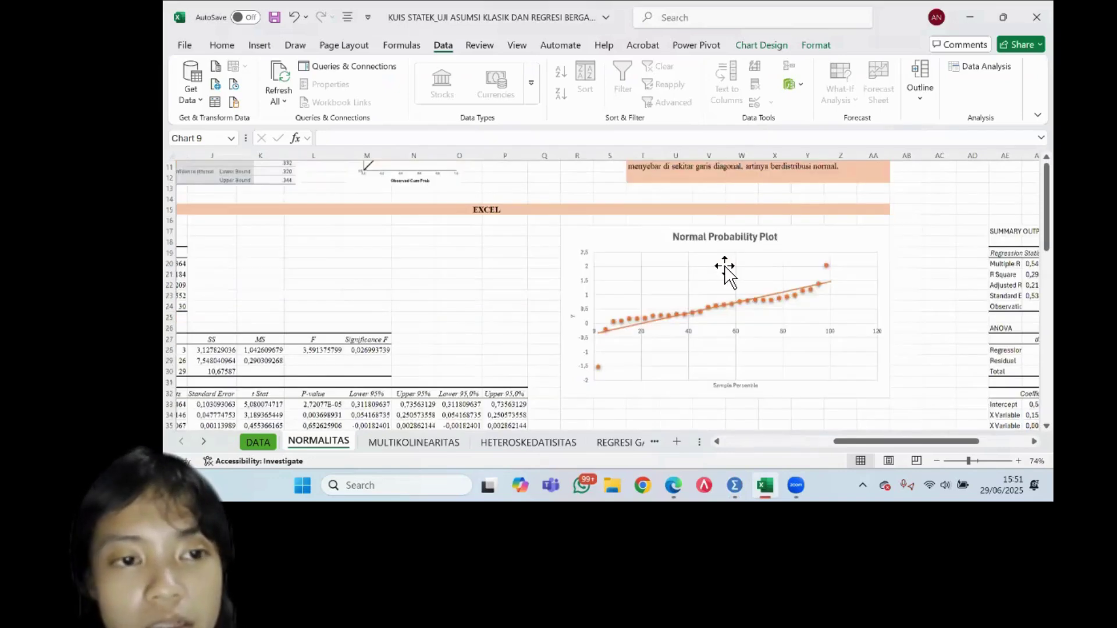
scroll(724, 265, "left", 3)
scroll(724, 265, "right", 1)
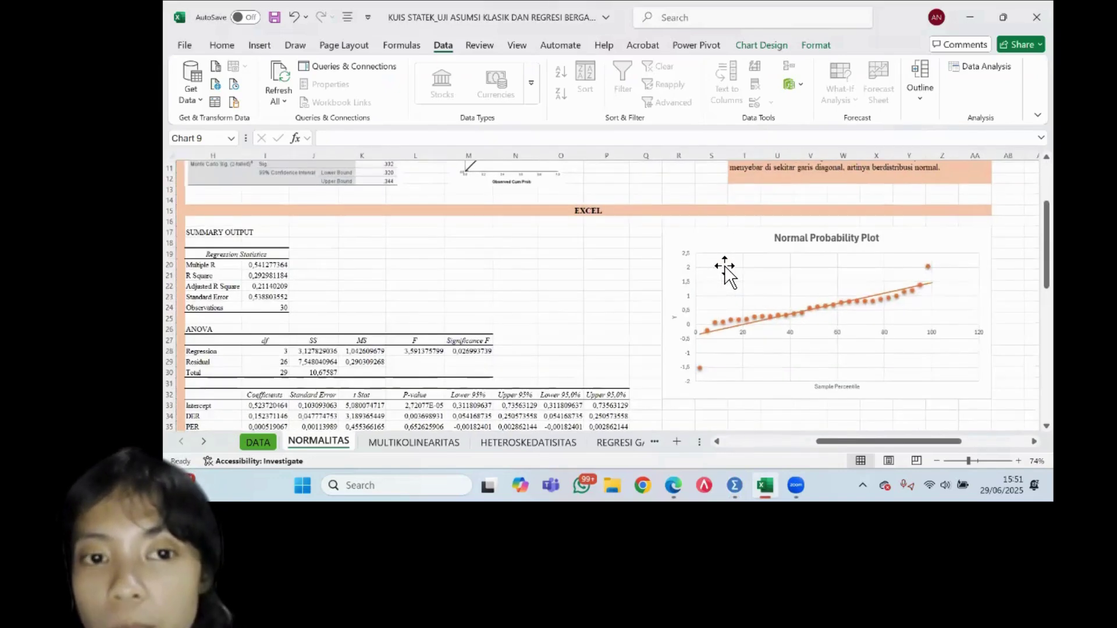
scroll(724, 265, "up", 2)
scroll(724, 265, "up", 1)
scroll(724, 265, "right", 1)
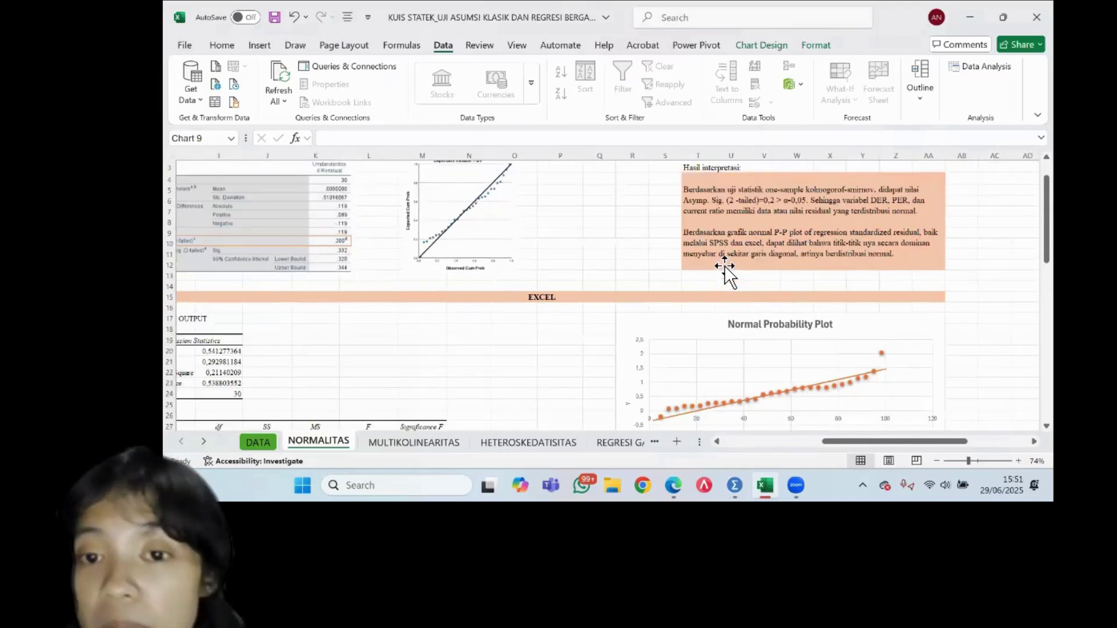
- Examine the SPSS Kolmogorov-Smirnov table, both normality plots and the written interpretation on the NORMALITAS sheet
scroll(724, 265, "up", 1)
scroll(724, 265, "right", 1)
scroll(724, 265, "up", 1)
scroll(725, 266, "right", 1)
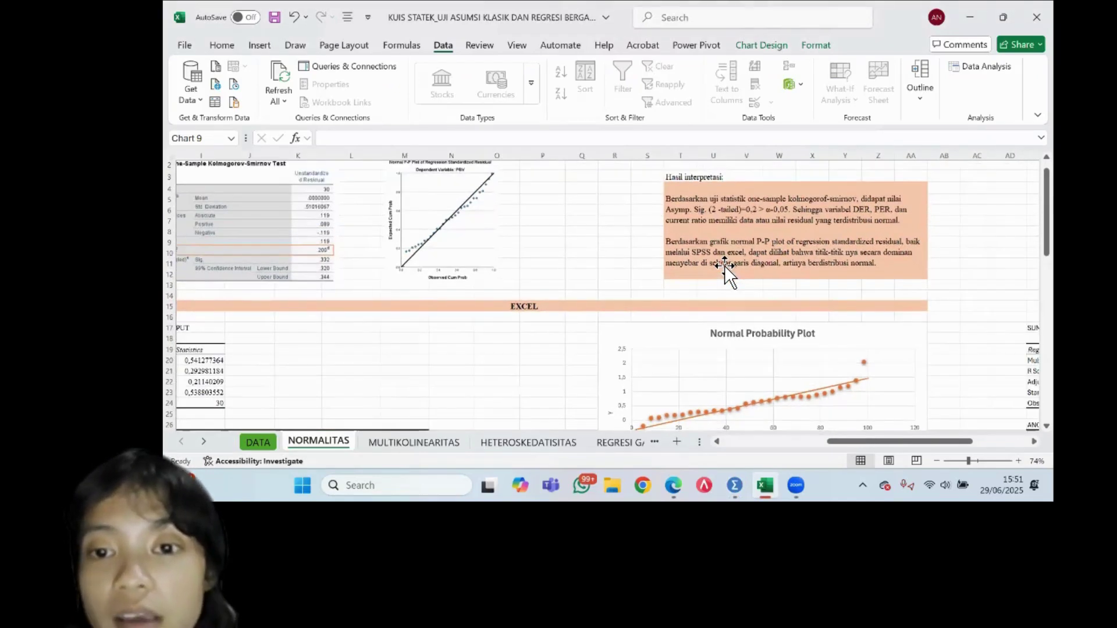
scroll(724, 265, "right", 1)
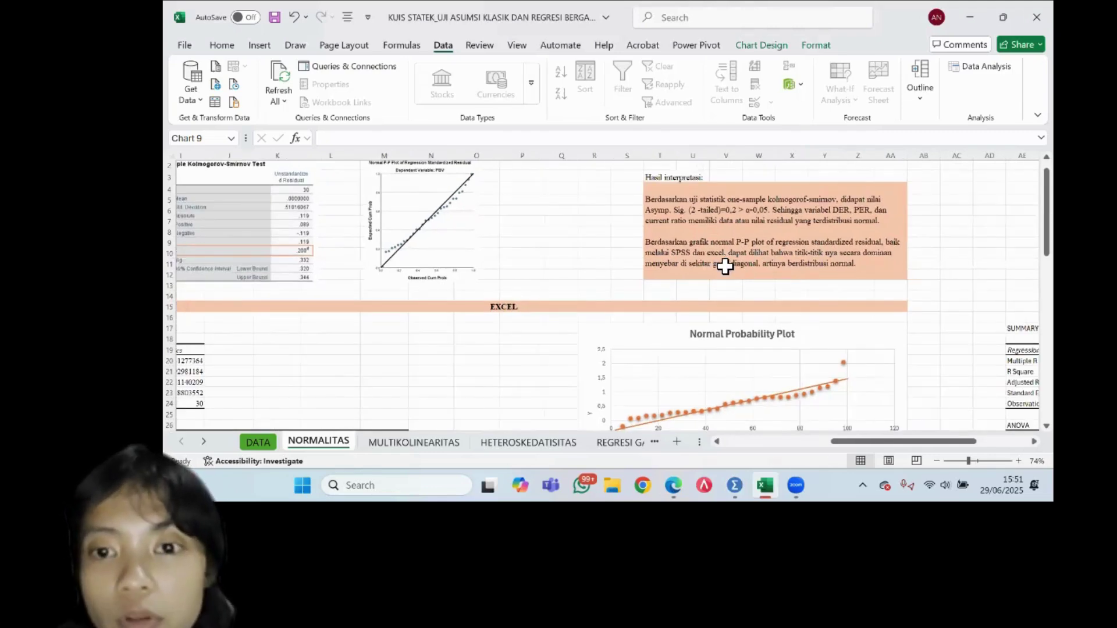
scroll(724, 267, "up", 1)
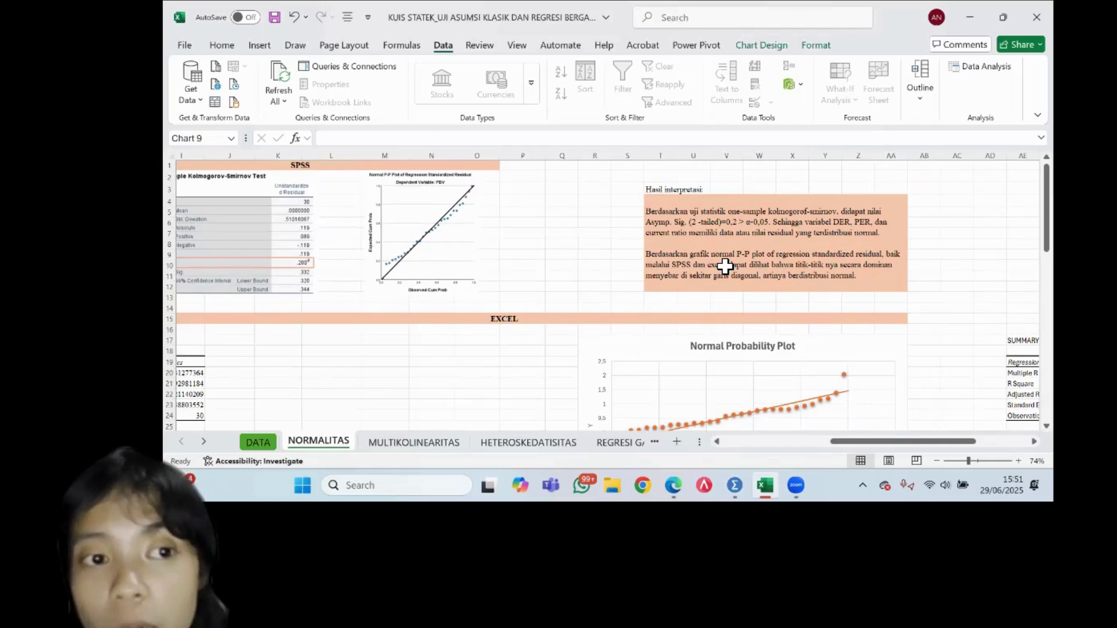
scroll(724, 267, "left", 1)
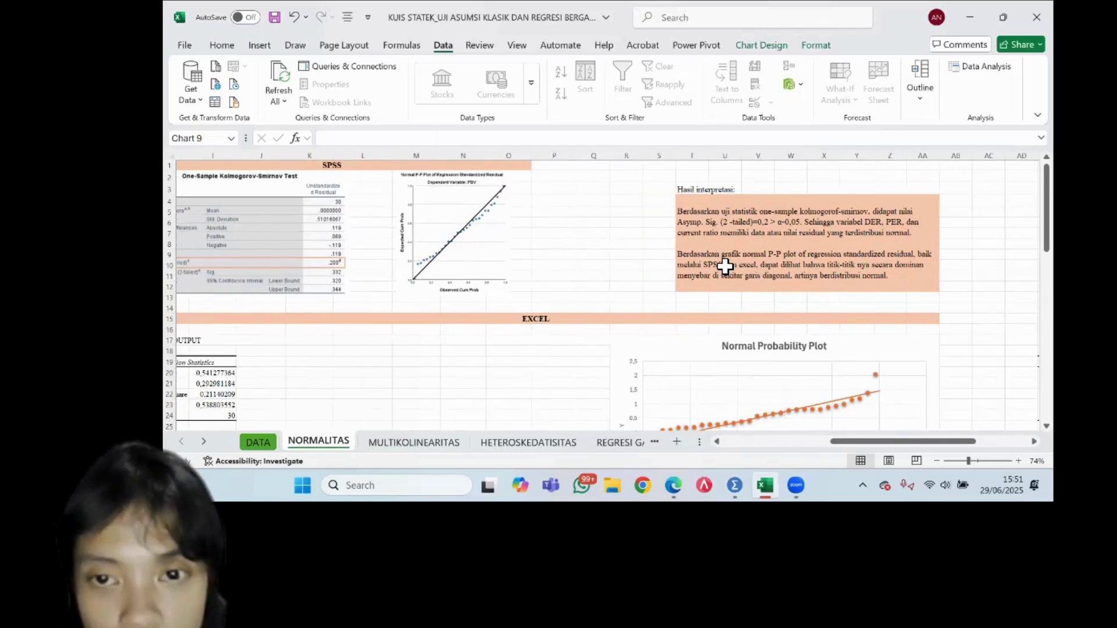
scroll(724, 266, "left", 1)
scroll(389, 274, "left", 1)
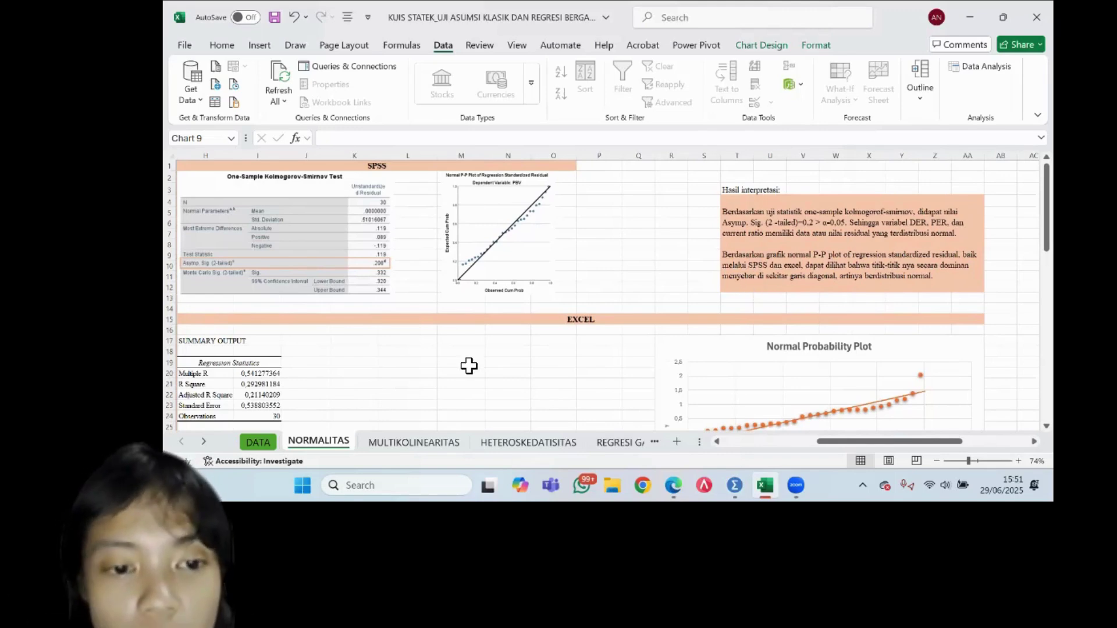
- Go to the MULTIKOLINEARITAS sheet and read the introductory definition and the tolerance and VIF decision rules
left_click(409, 448)
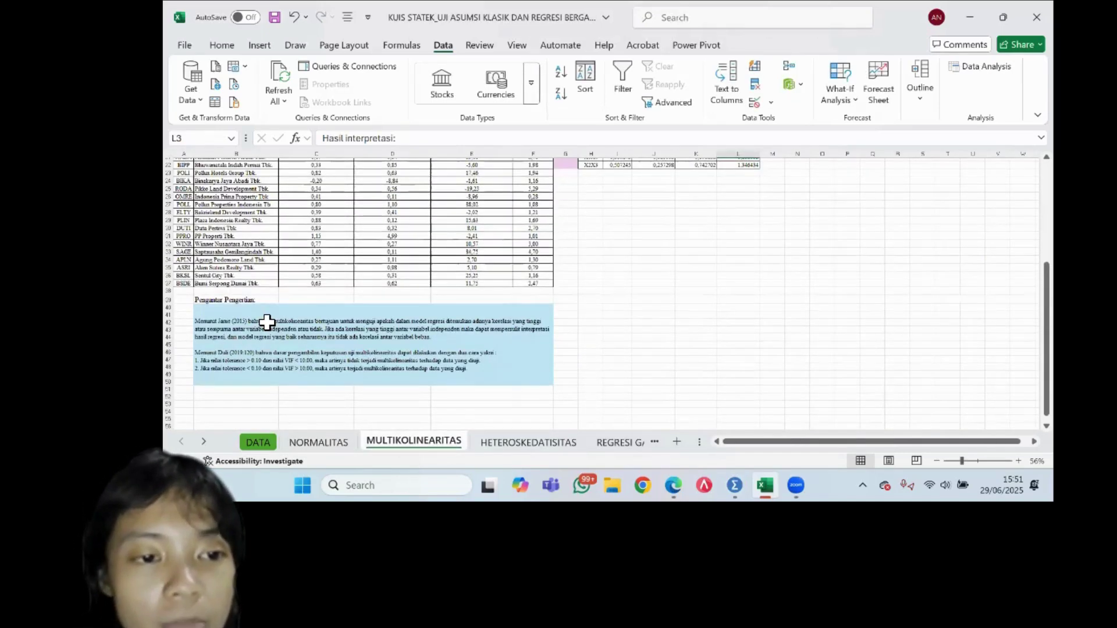
scroll(267, 322, "up", 2)
scroll(263, 320, "down", 2)
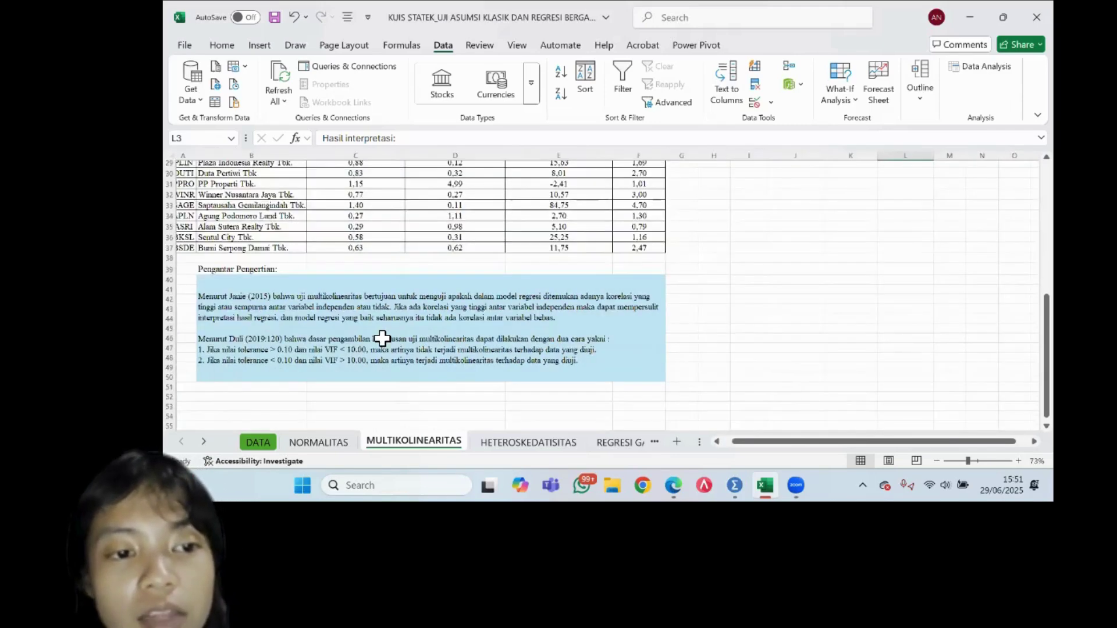
scroll(382, 338, "down", 1)
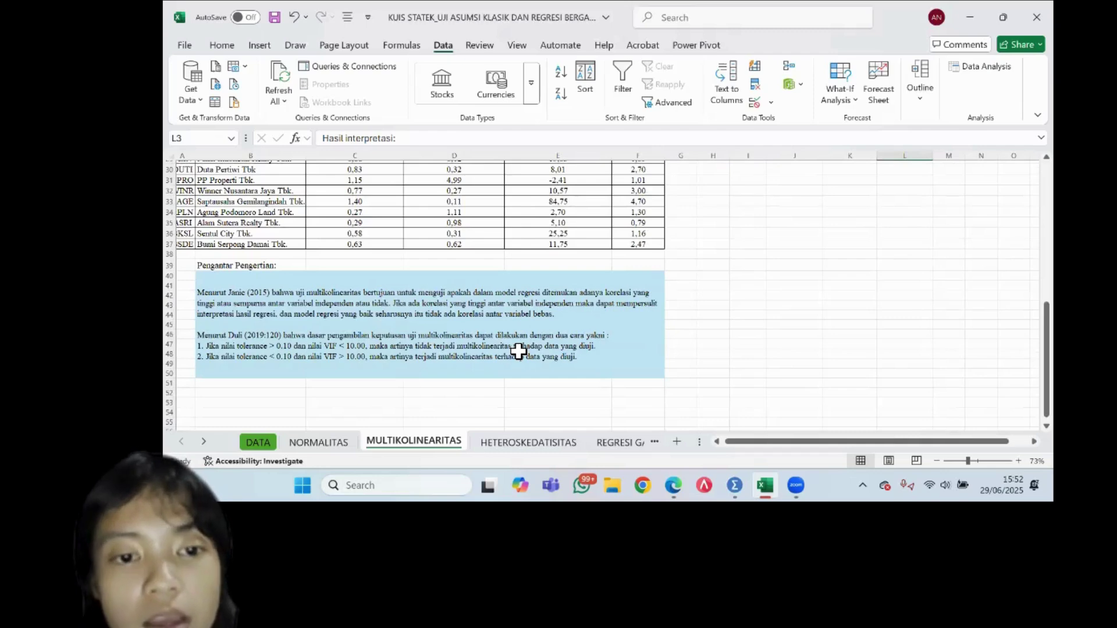
scroll(519, 351, "up", 1)
scroll(519, 351, "up", 1)
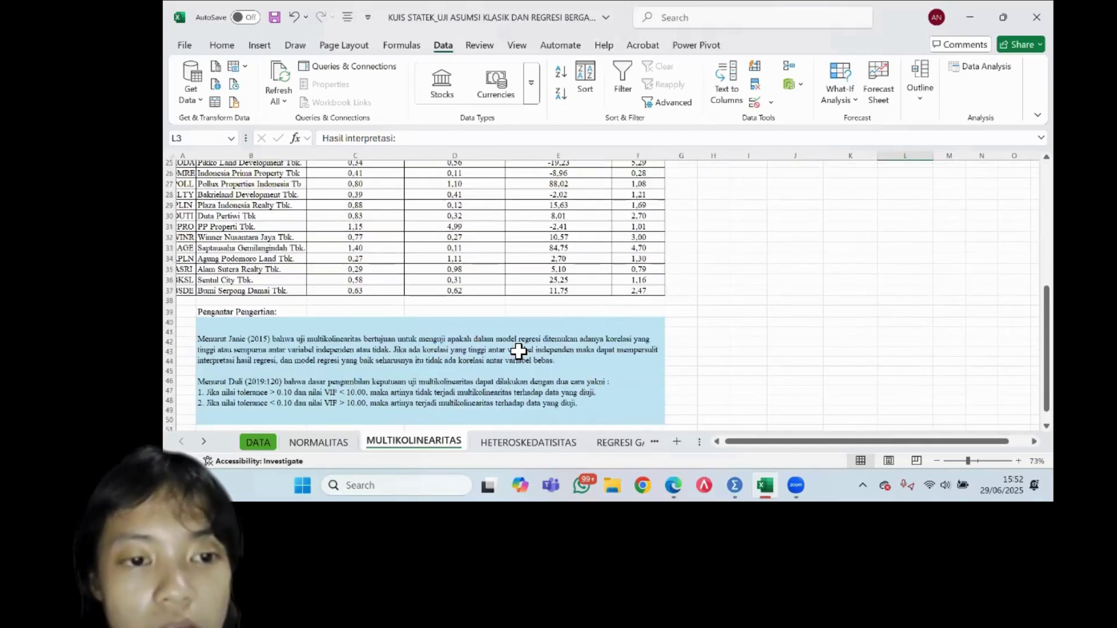
scroll(518, 350, "right", 1)
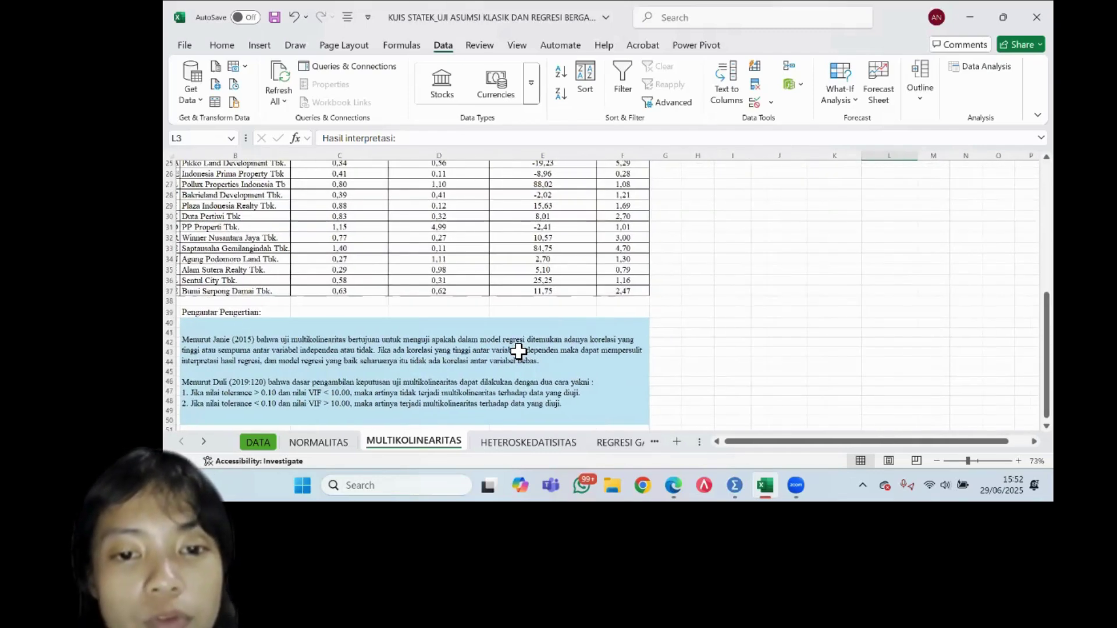
scroll(518, 351, "left", 1)
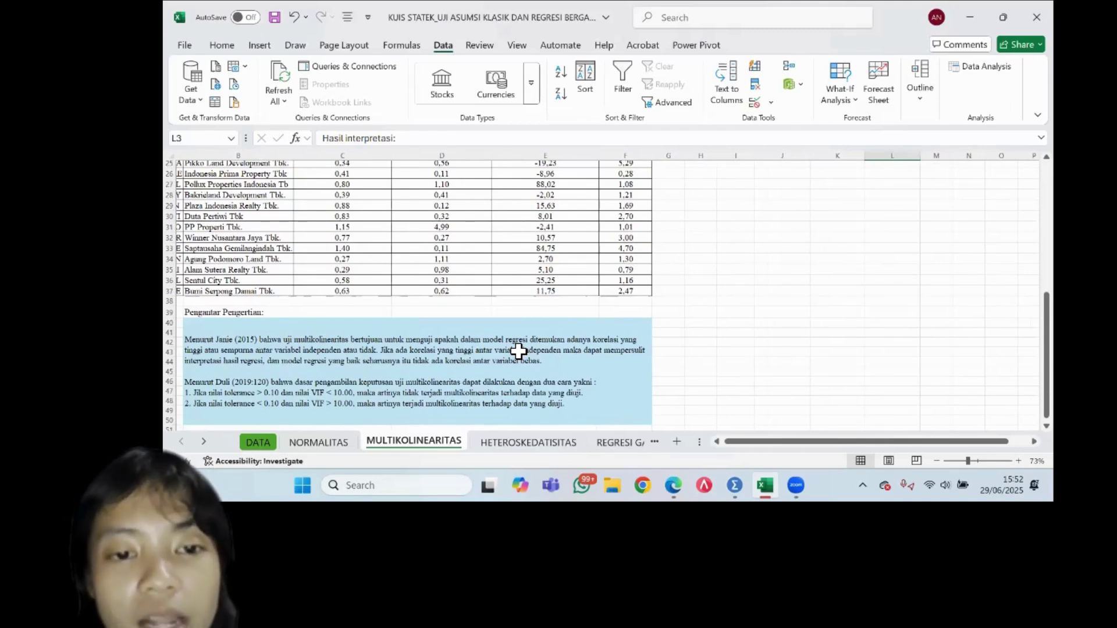
scroll(518, 350, "left", 1)
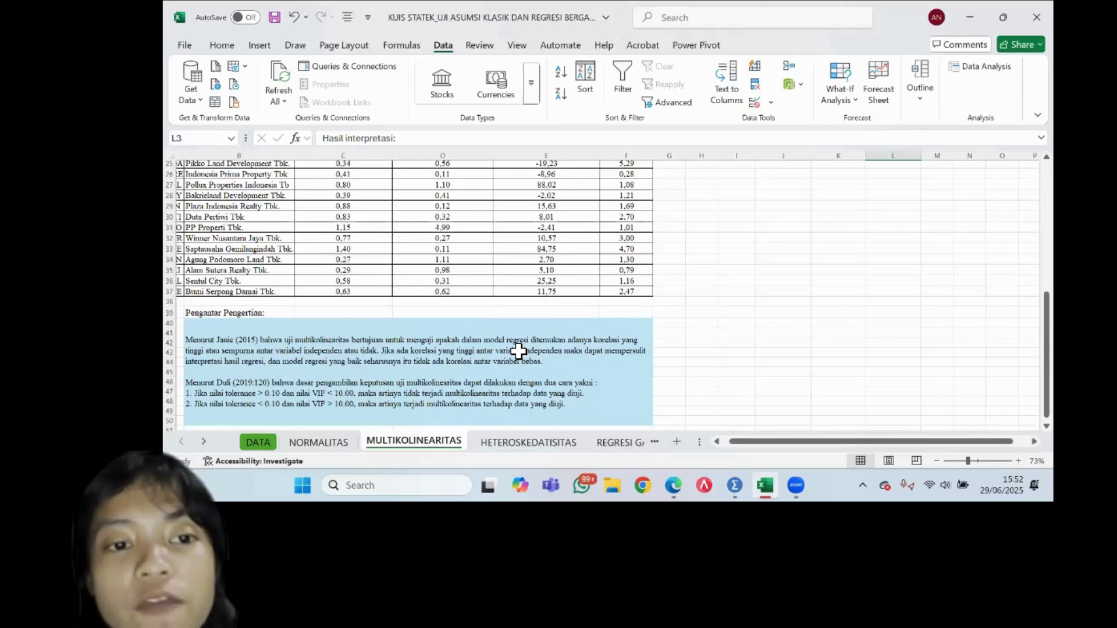
- Start a Correlation analysis from the Data Analysis tools on the MULTIKOLINEARITAS sheet
scroll(518, 351, "up", 8)
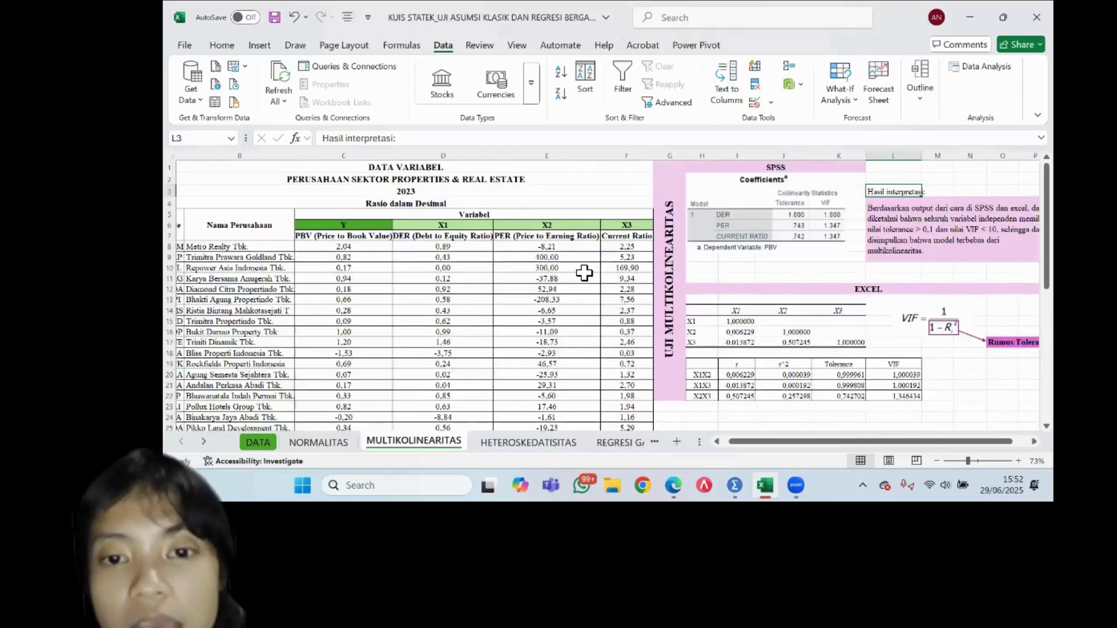
scroll(584, 273, "right", 2)
scroll(584, 273, "down", 1)
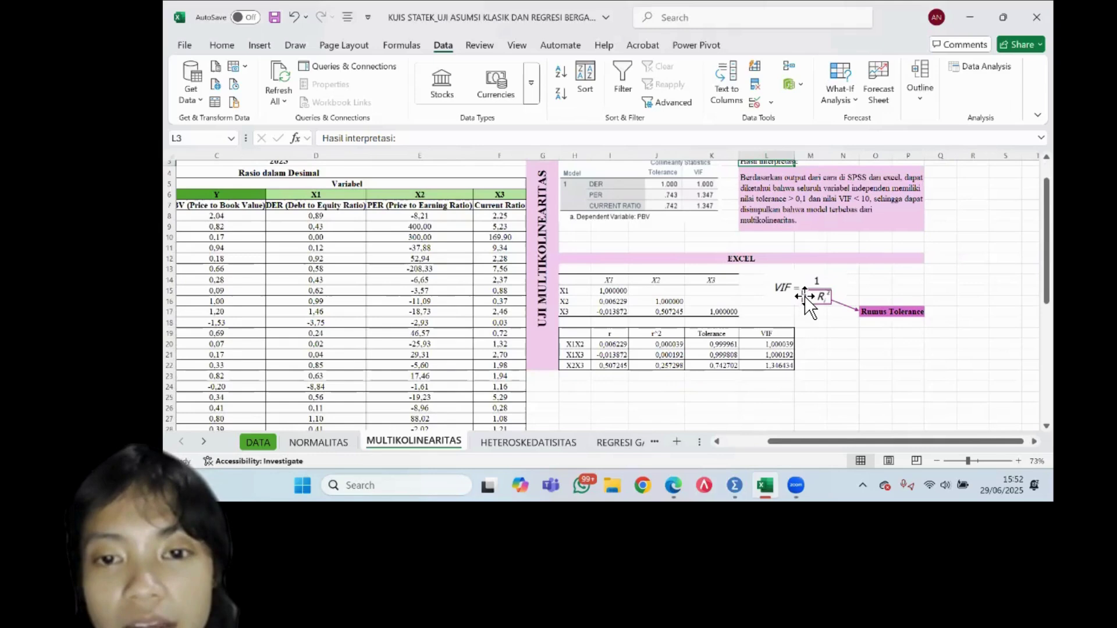
scroll(805, 296, "right", 2)
scroll(804, 295, "down", 1)
left_click(831, 255)
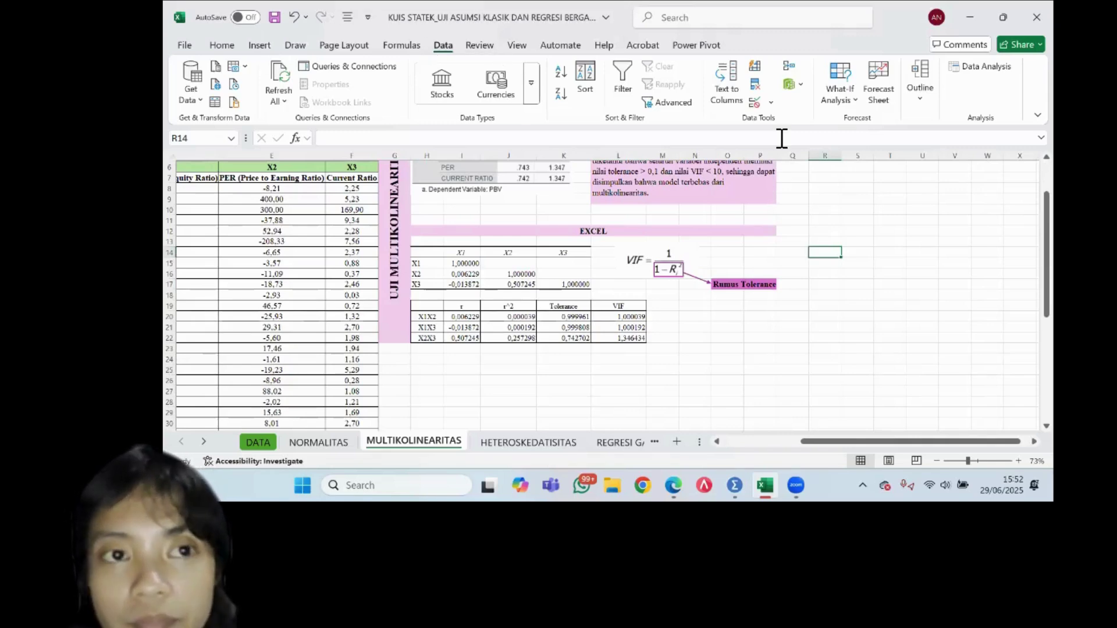
left_click(979, 75)
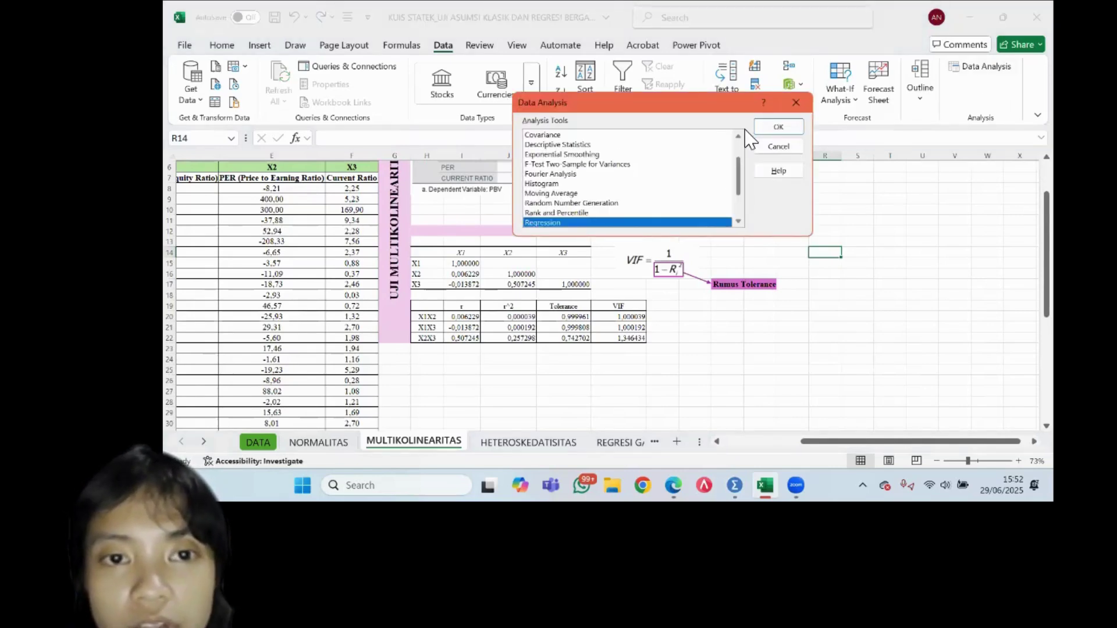
scroll(625, 163, "up", 2)
left_click(589, 165)
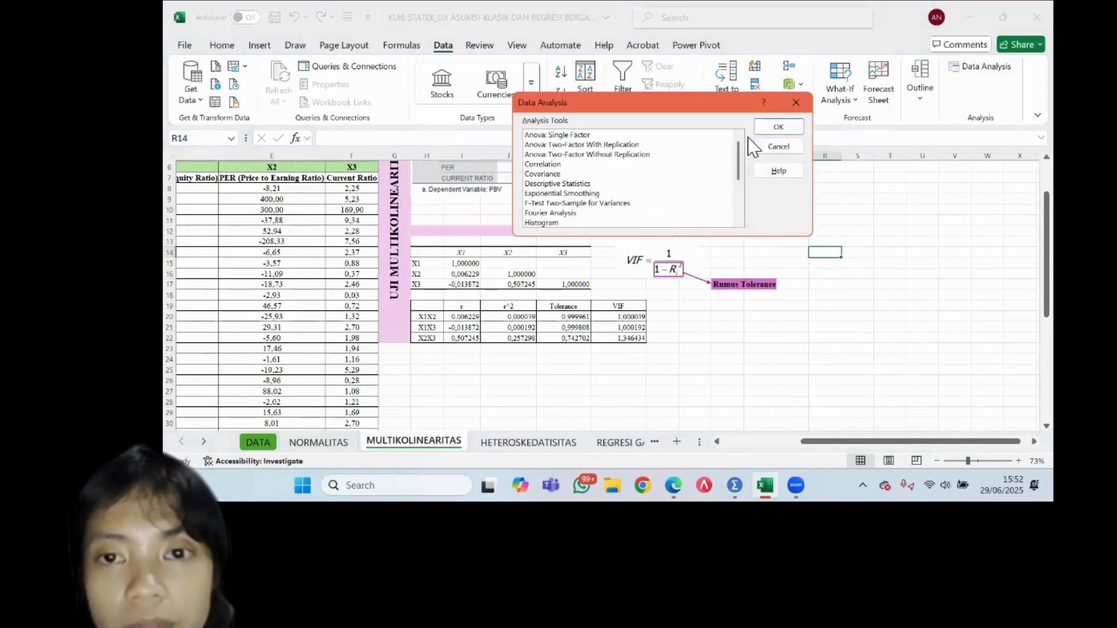
left_click(803, 126)
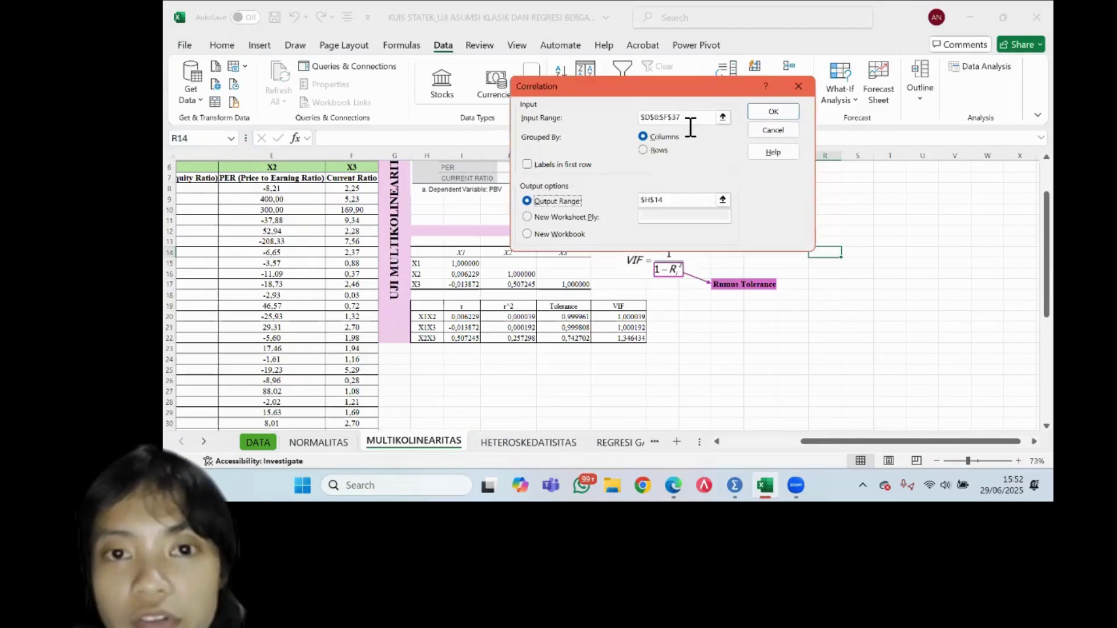
- Set the correlation input range to $D$8:$F$37, covering the DER, PER and Current Ratio data
key("BackSpace")
key("BackSpace")
key("BackSpace")
key("BackSpace")
key("BackSpace")
key("BackSpace")
key("BackSpace")
key("BackSpace")
key("BackSpace")
key("BackSpace")
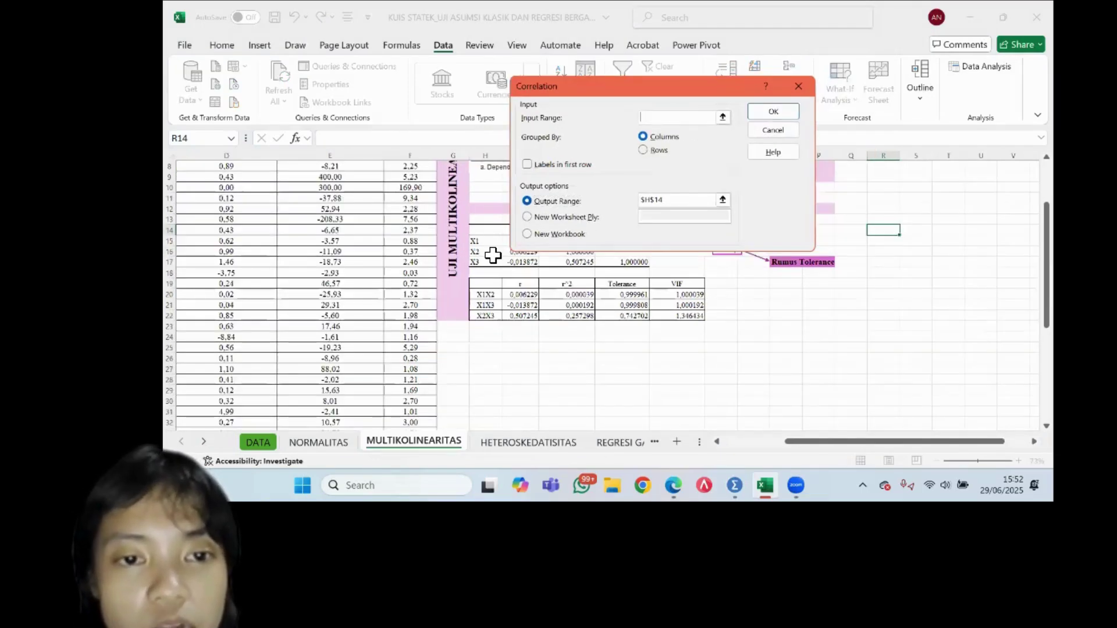
left_click_drag(320, 225, 468, 233)
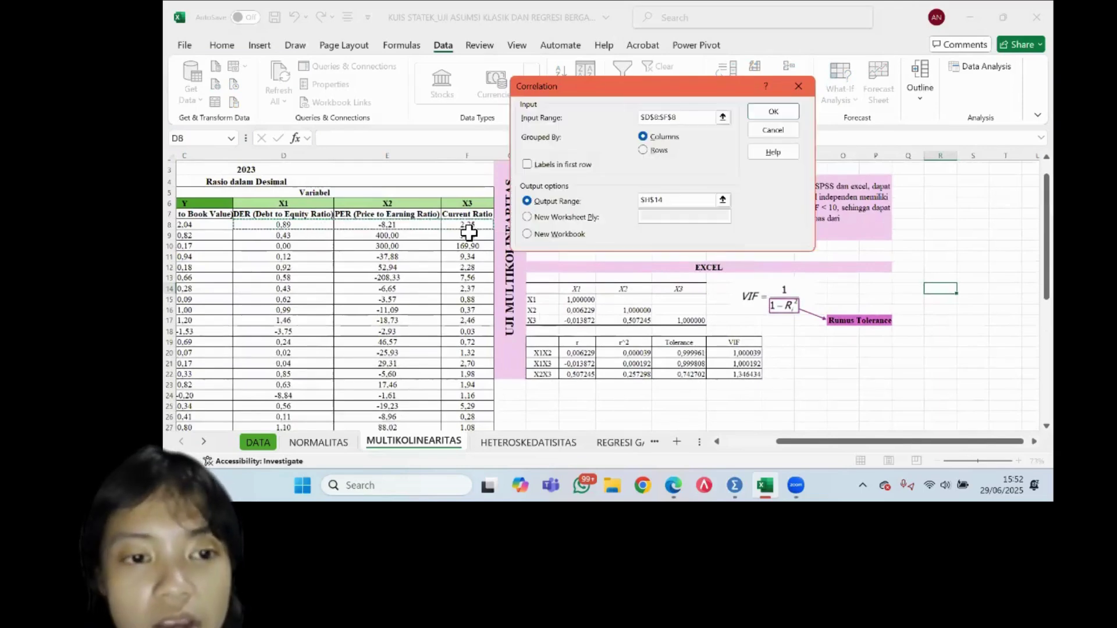
key("ctrl+shift+Down")
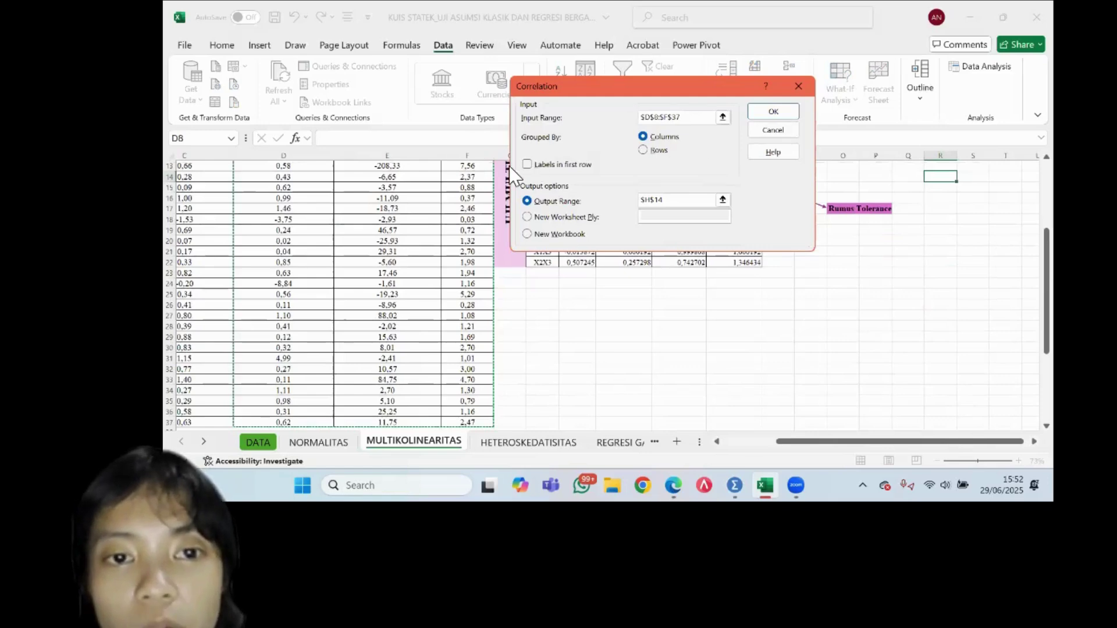
- Direct the correlation output to cell R14 and run the analysis
left_click(685, 204)
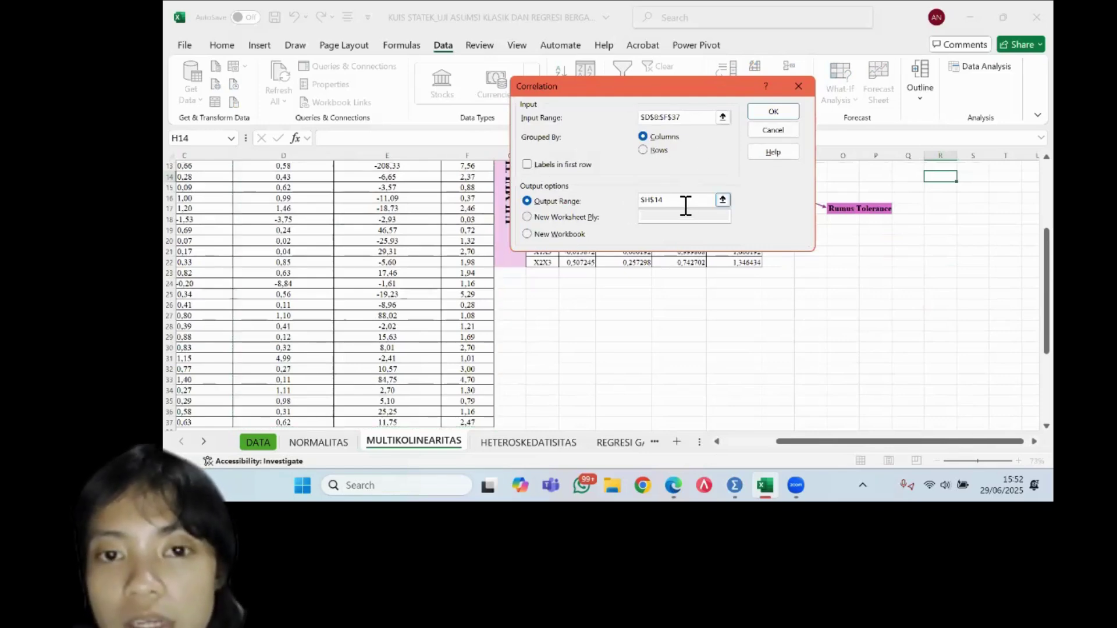
key("BackSpace")
key("BackSpace")
key("BackSpace")
key("BackSpace")
key("BackSpace")
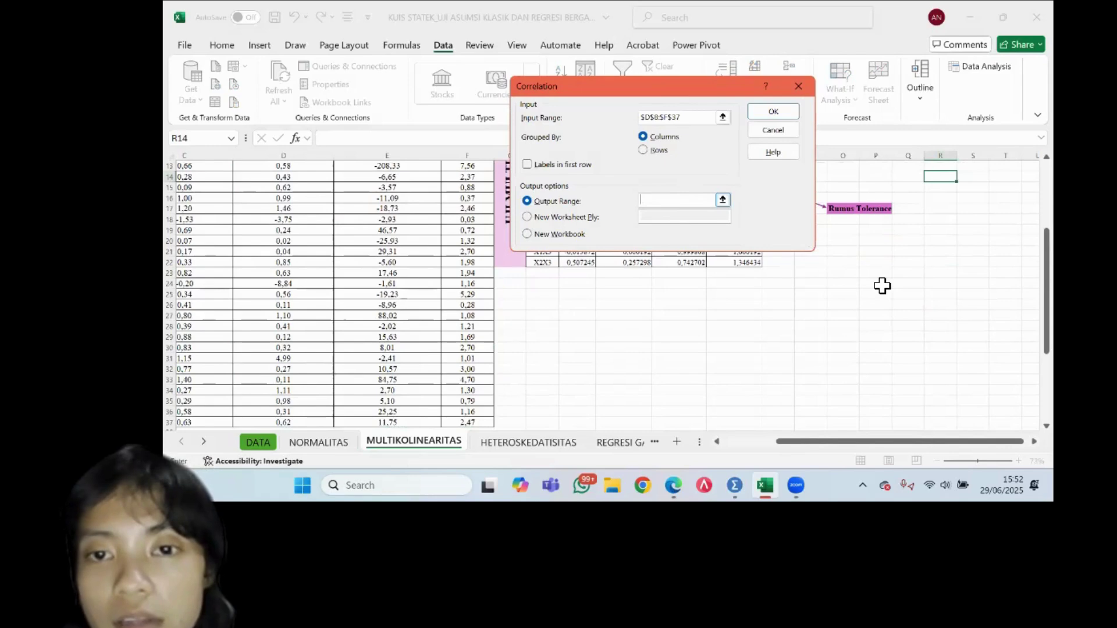
scroll(882, 286, "right", 2)
scroll(859, 270, "up", 3)
scroll(859, 270, "left", 1)
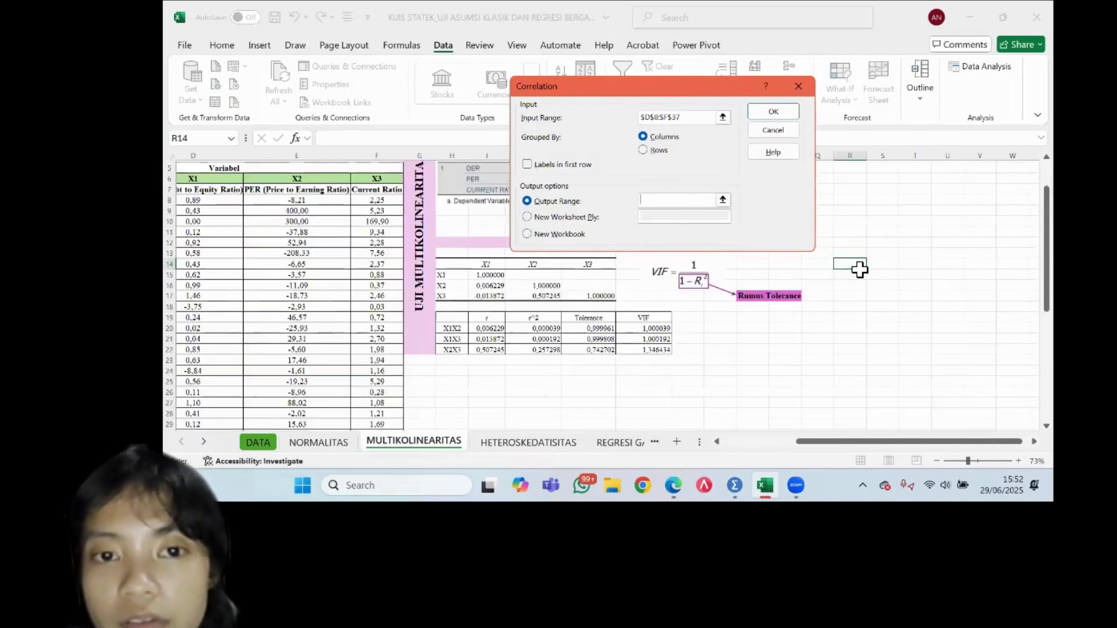
left_click(859, 269)
left_click(757, 112)
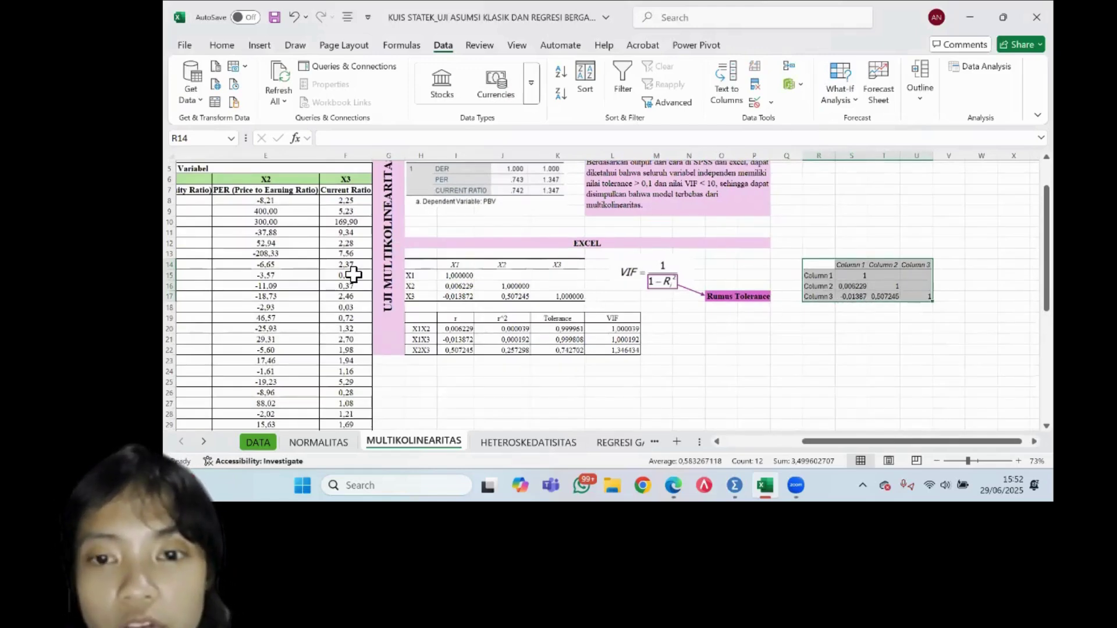
- Copy the r, r^2, Tolerance and VIF table in H19:L22 to R19, below the new correlation matrix
left_click(820, 319)
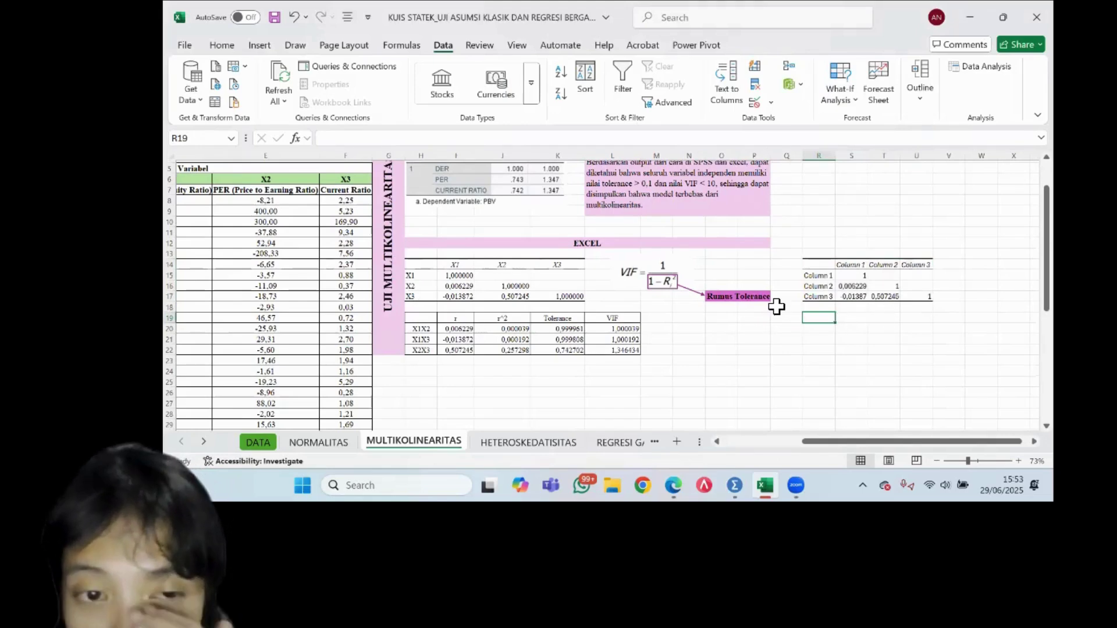
left_click(435, 319)
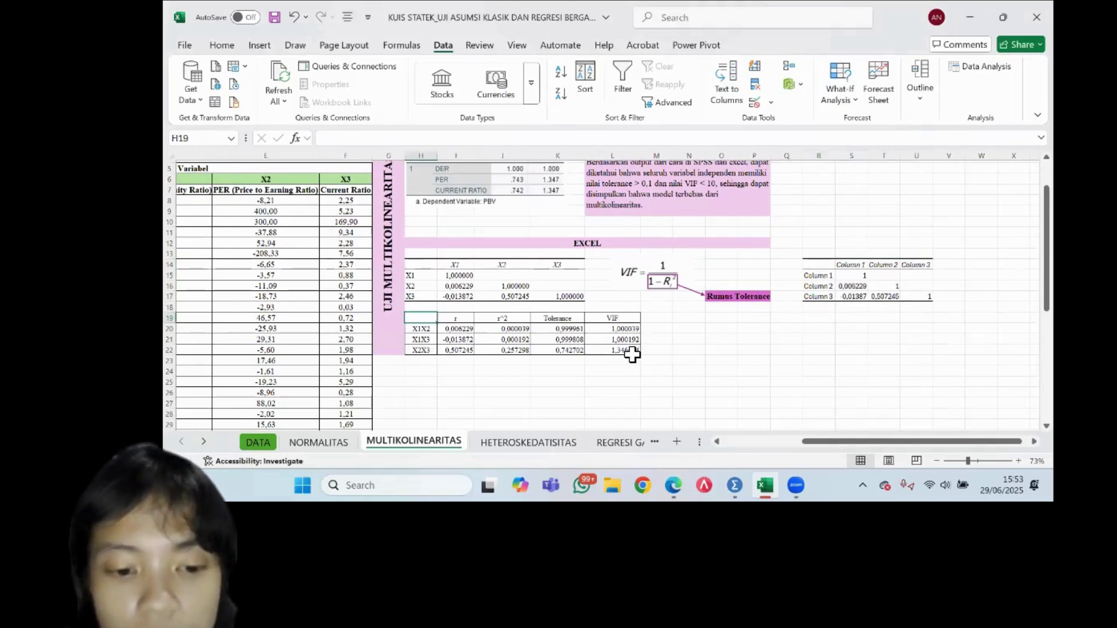
left_click_drag(632, 355, 638, 357)
key("ctrl+c")
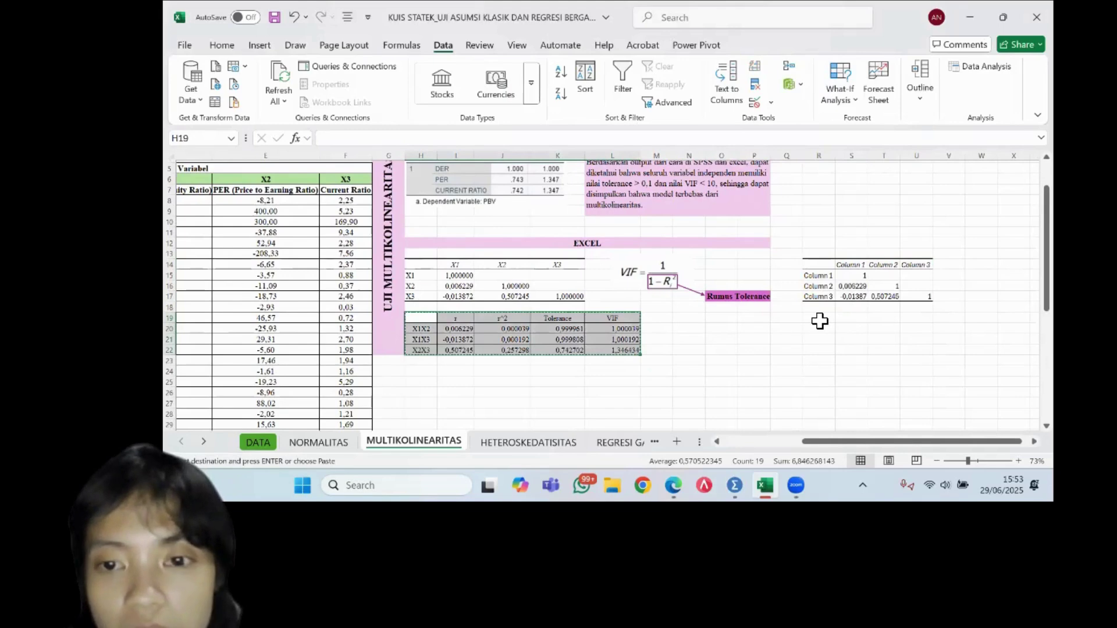
left_click(819, 320)
key("ctrl+v")
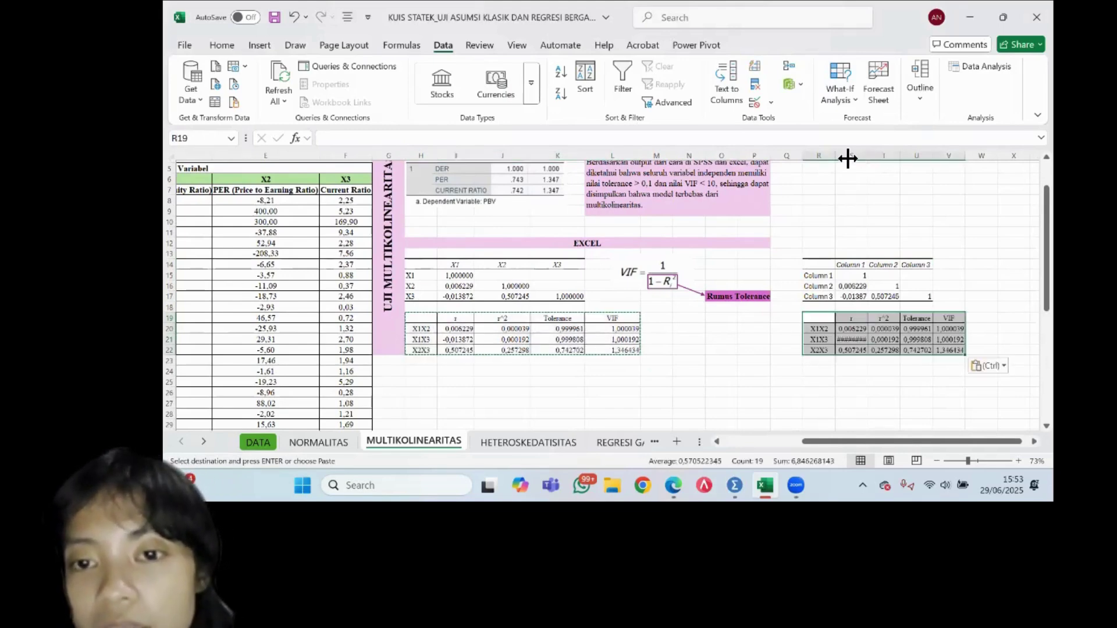
- Widen column S and clear the values in S20:V22 of the copied table, keeping its headings and row labels
scroll(849, 157, "right", 1)
left_click_drag(846, 331, 936, 352)
key("Delete")
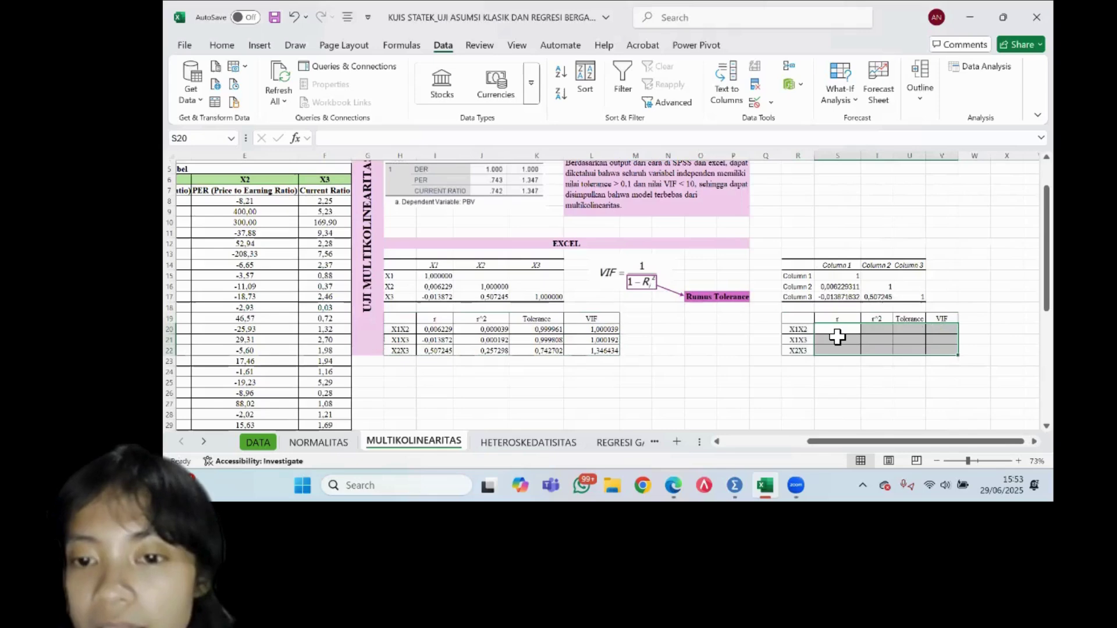
- Fill the r column for X1X2 and X1X3 by copying the correlations from S16 to S20 and S17 to S21
left_click(838, 334)
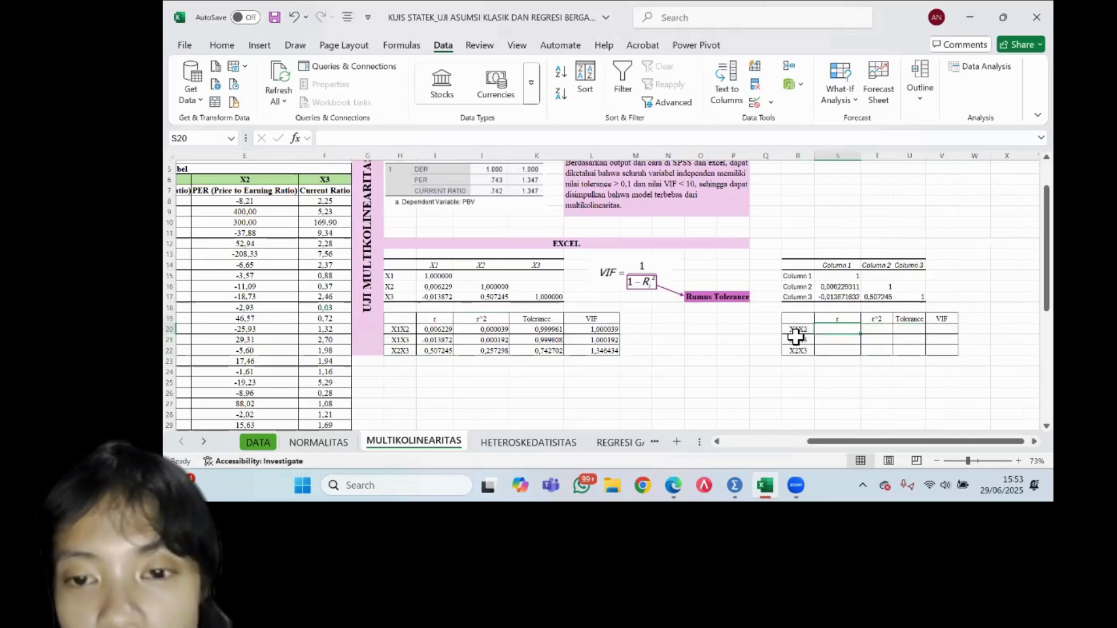
left_click(832, 287)
key("ctrl+c")
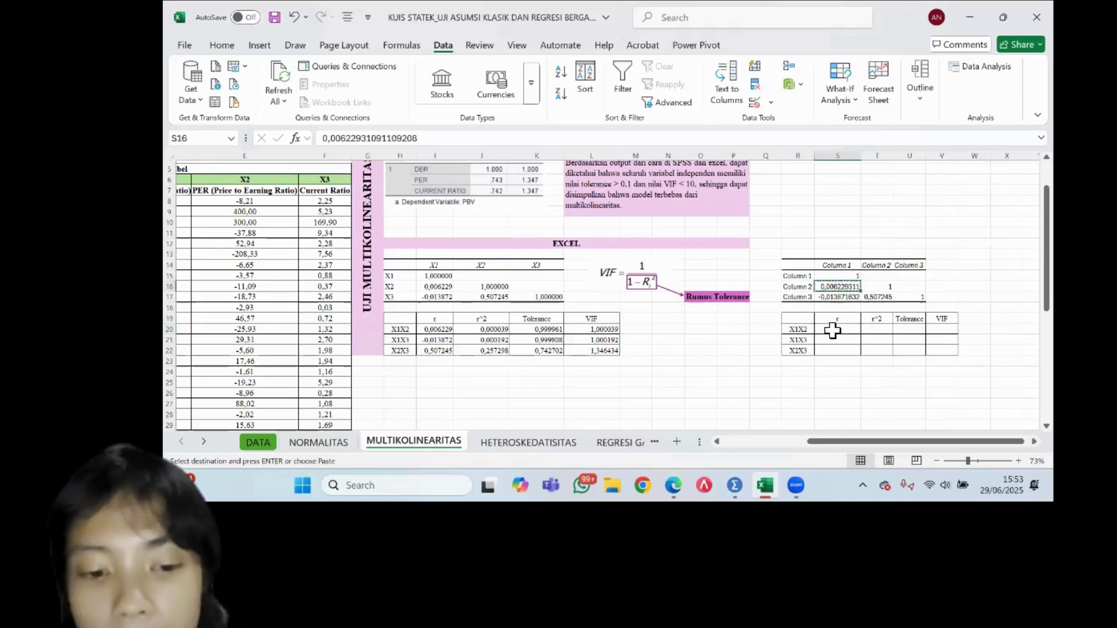
left_click(831, 330)
key("ctrl+v")
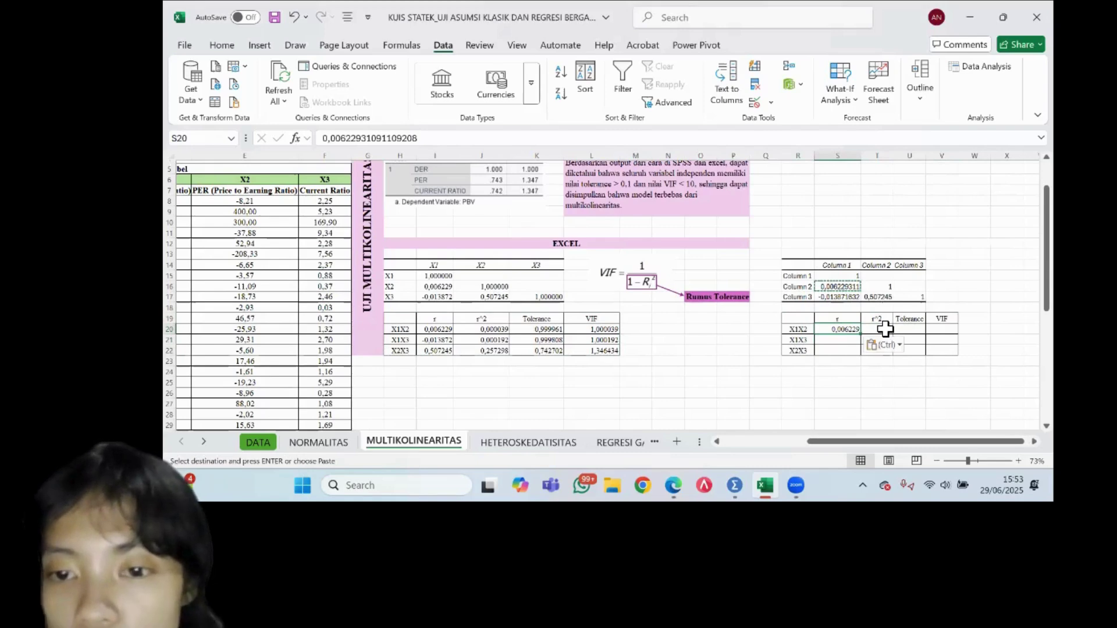
left_click(834, 298)
key("ctrl+c")
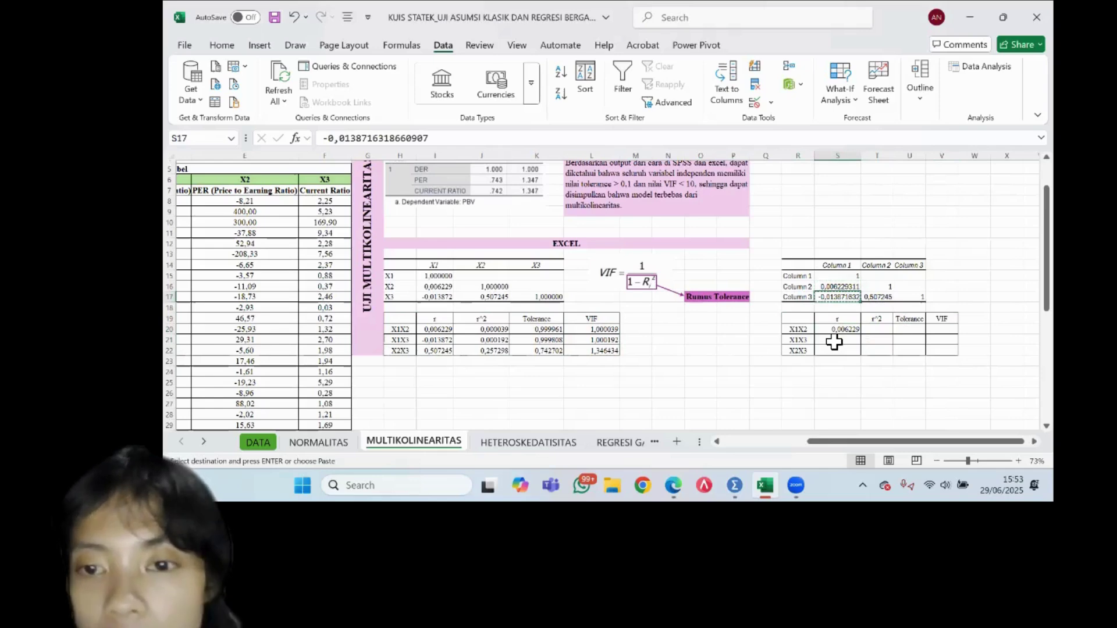
left_click(834, 343)
key("ctrl+v")
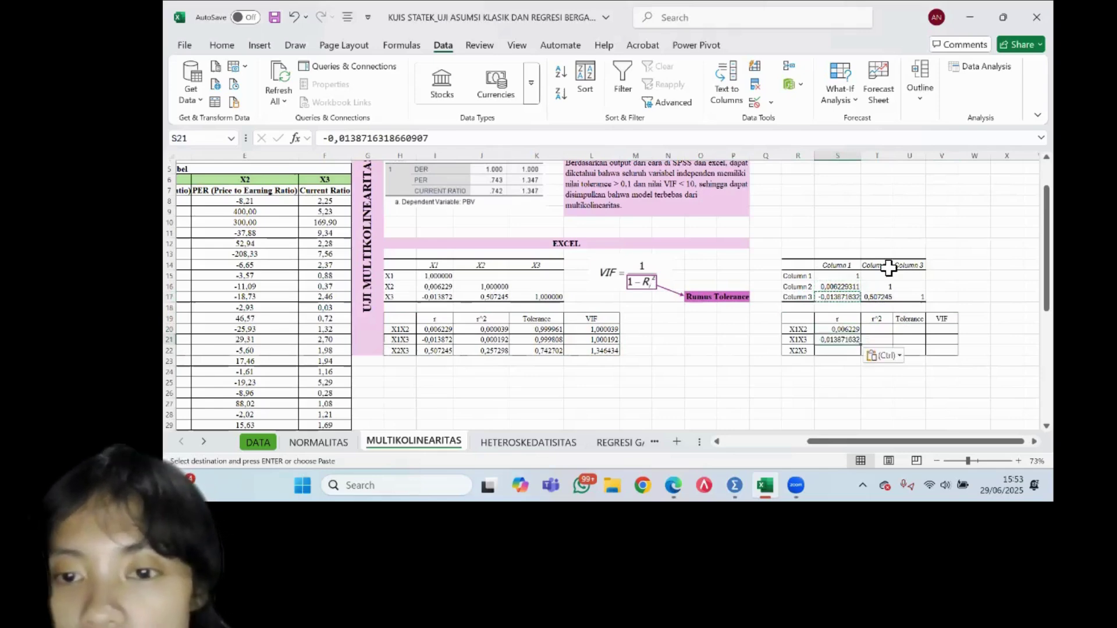
- Fill the r value for X2X3 by copying the correlation from T17 to S22
left_click(879, 297)
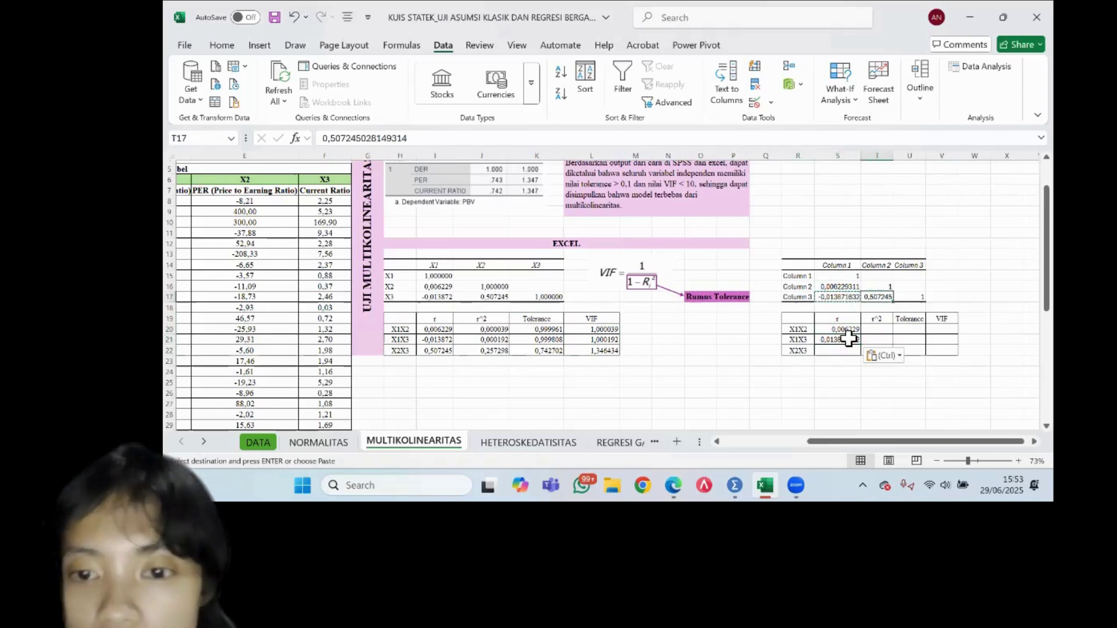
key("ctrl+c")
left_click(831, 353)
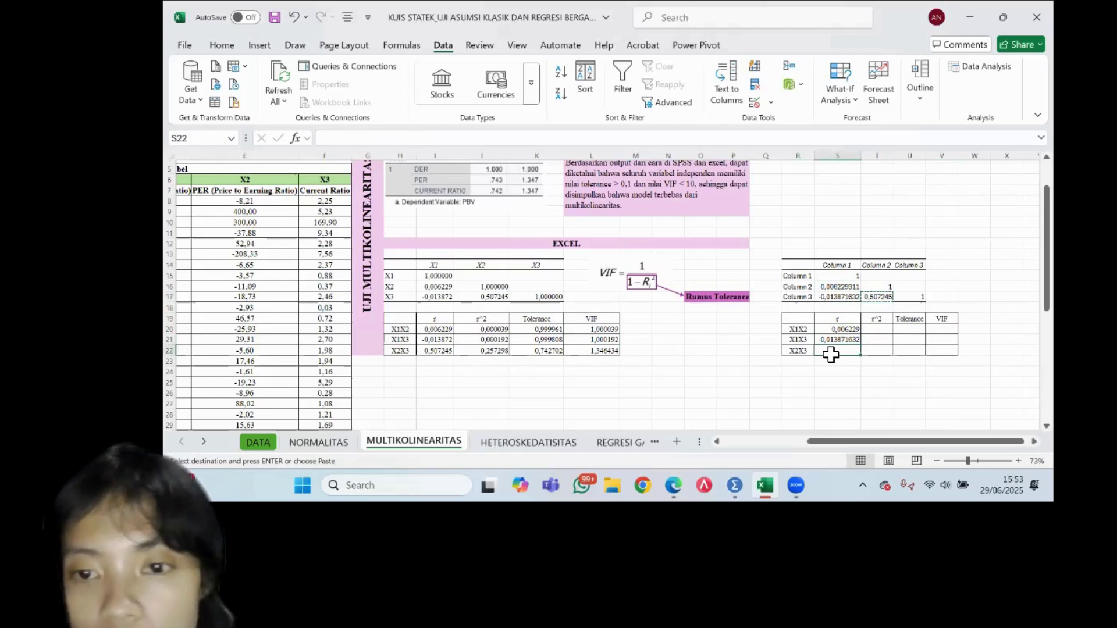
key("ctrl+v")
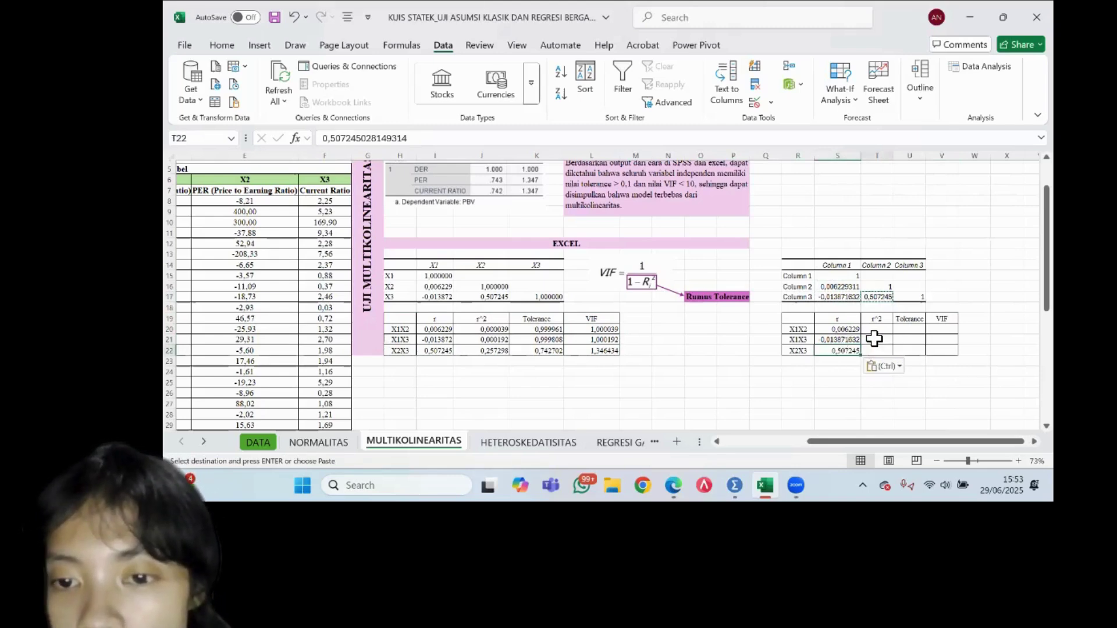
- Calculate r^2 for all three variable pairs with =S20^2 in T20, filled down to T22
key("shift+Up")
left_click(881, 330)
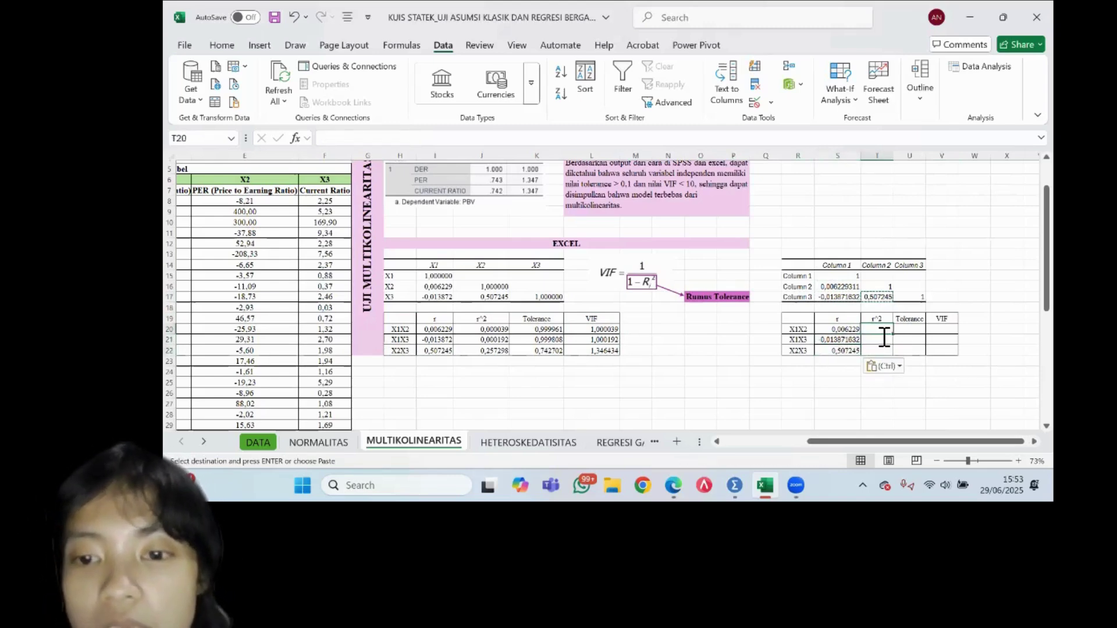
type("=")
key("Left")
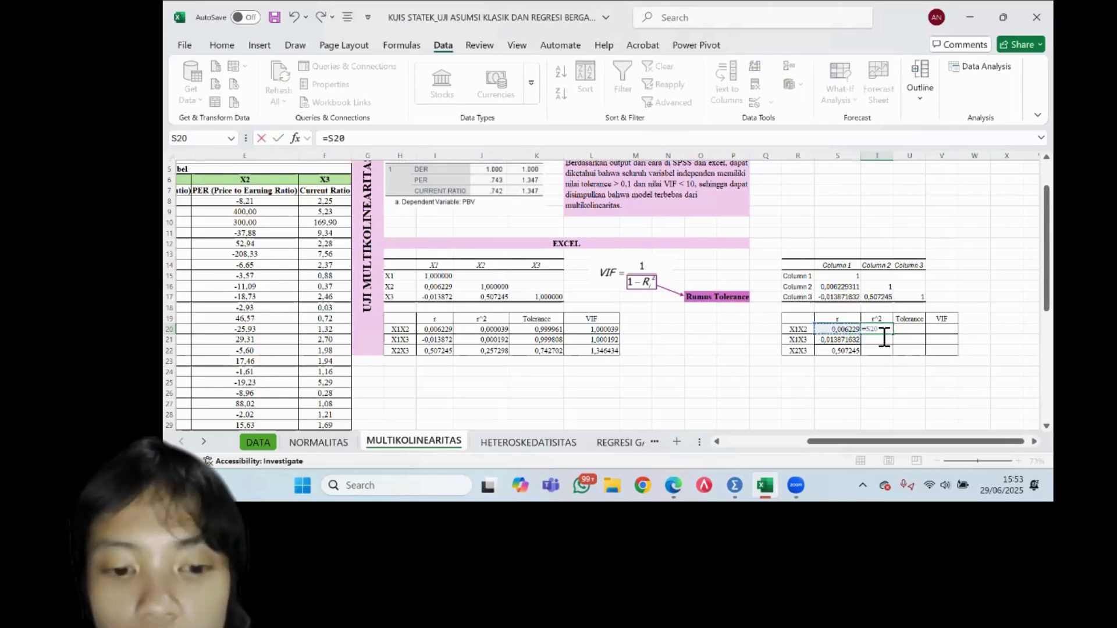
type("^2")
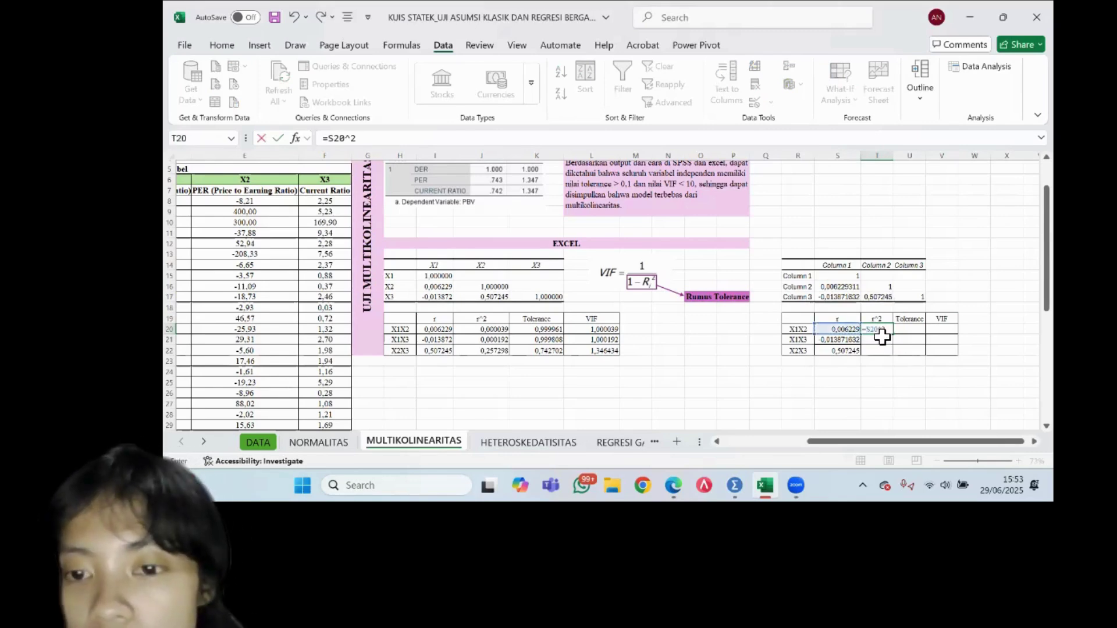
key("Return")
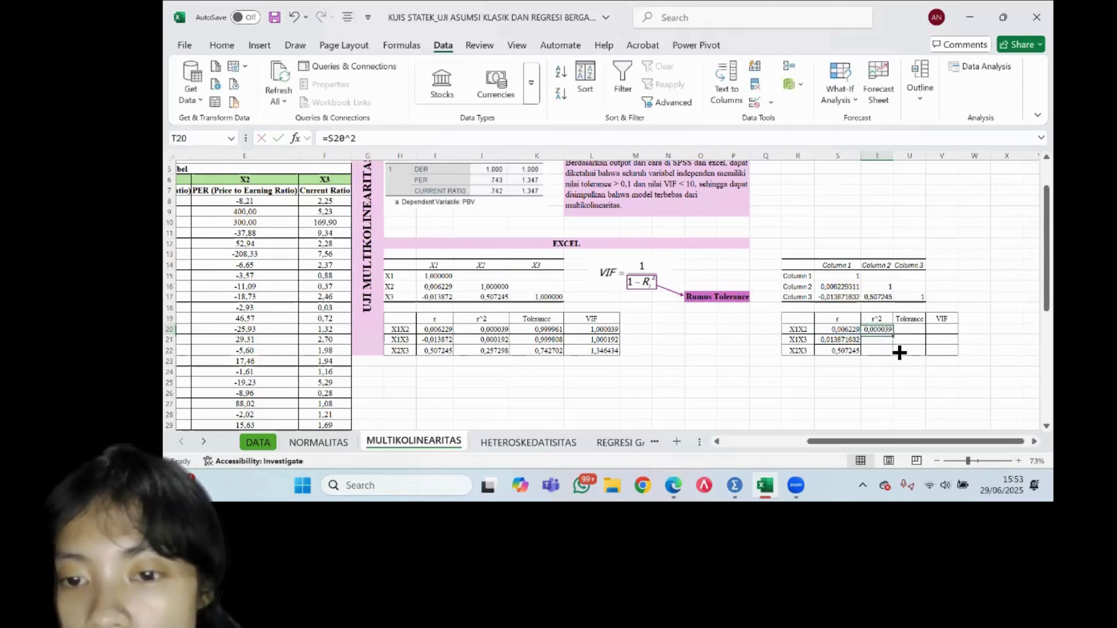
mouse_move(894, 335)
left_mouse_down()
mouse_move(897, 361)
mouse_move(912, 330)
left_mouse_up()
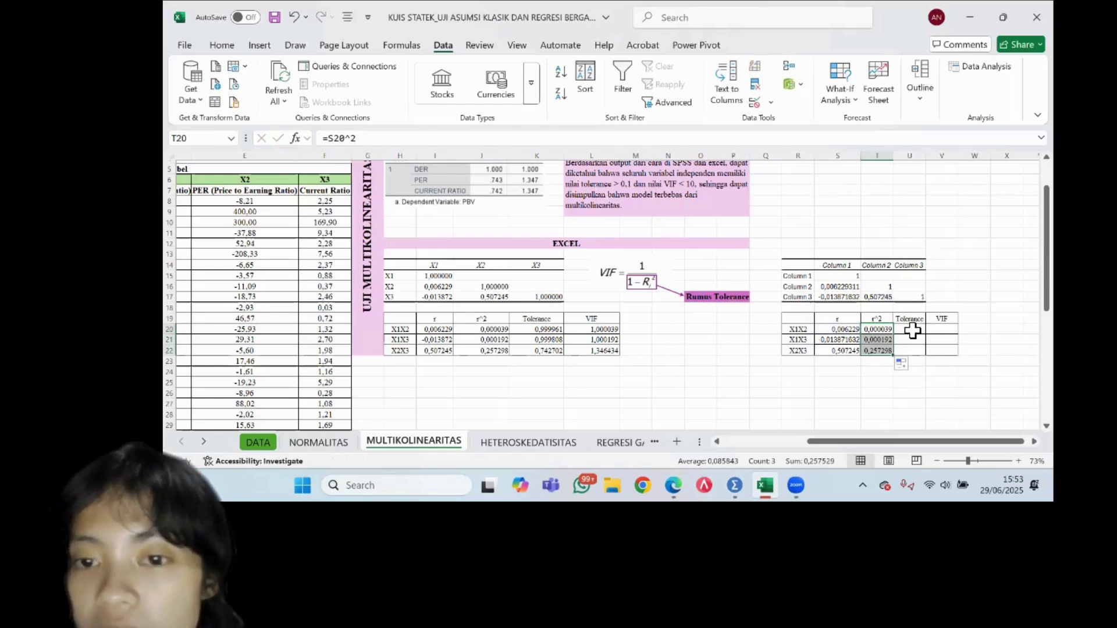
- Calculate Tolerance for all three variable pairs with =1-T20 in U20, filled down to U22
left_click(912, 330)
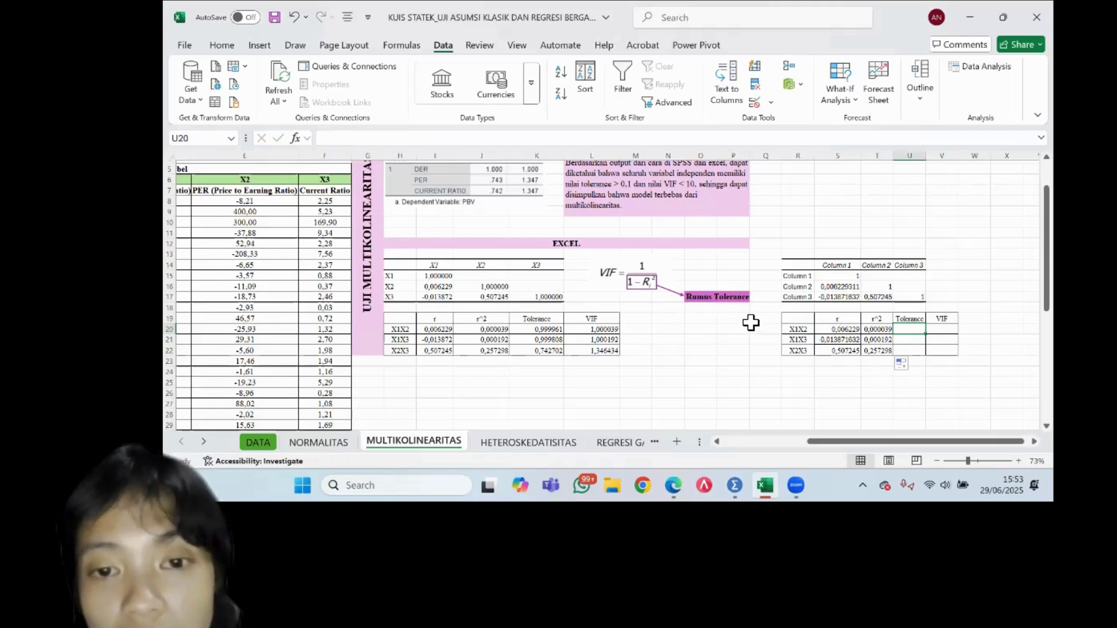
type("=")
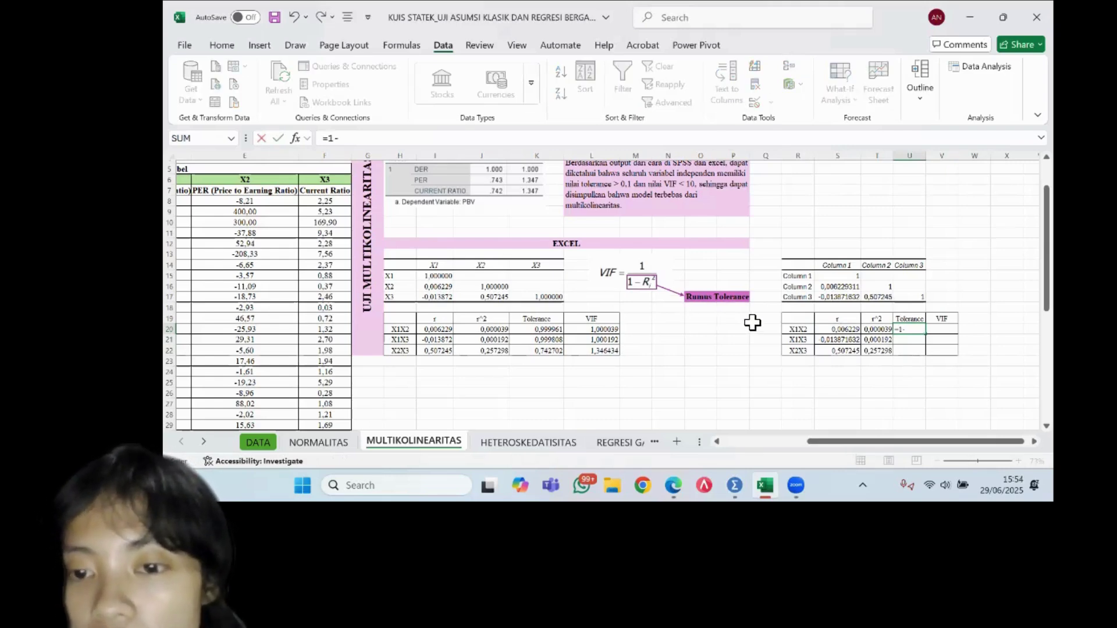
type("1-")
key("Left")
key("Return")
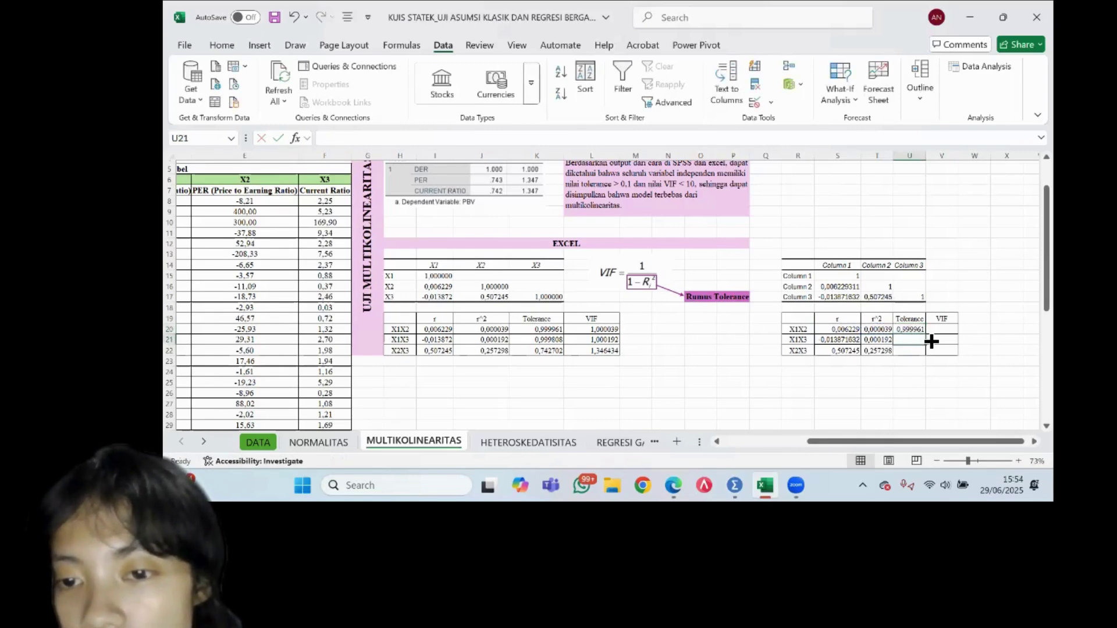
key("Up")
left_click_drag(932, 342, 931, 362)
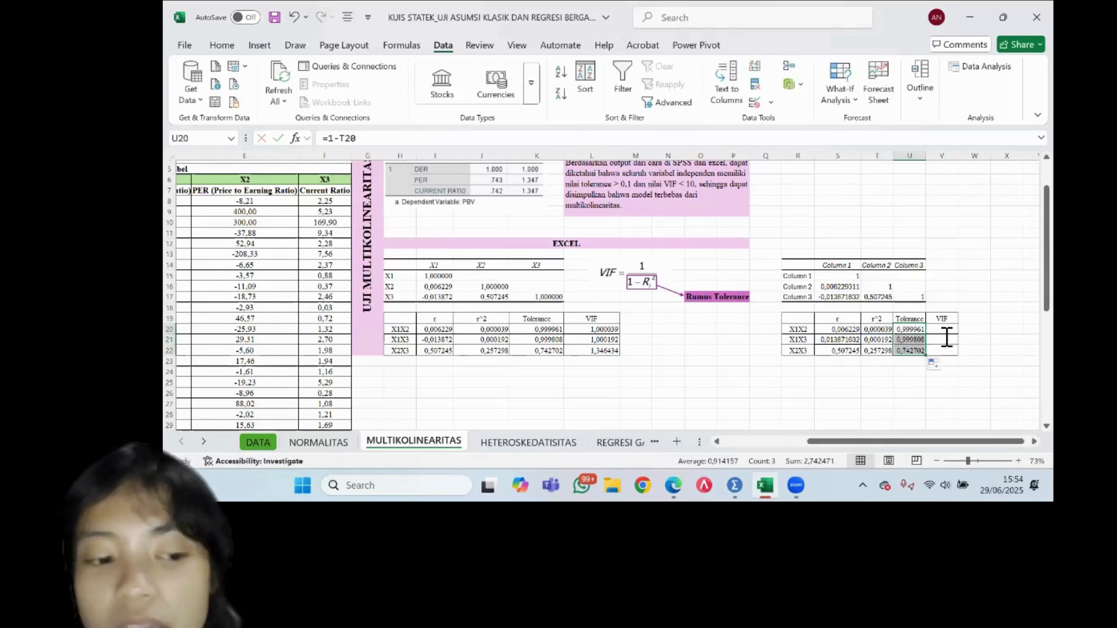
- Calculate VIF for all three variable pairs with =1/U20 in V20, filled down to V22
left_click(946, 331)
type("=1/")
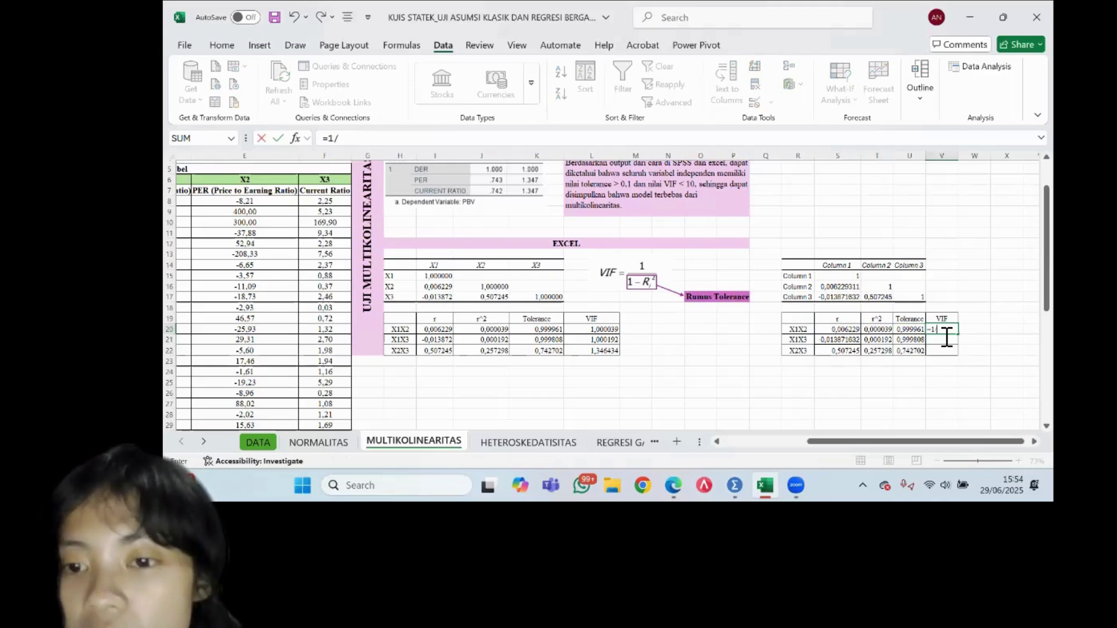
type("U20")
key("ctrl+Return")
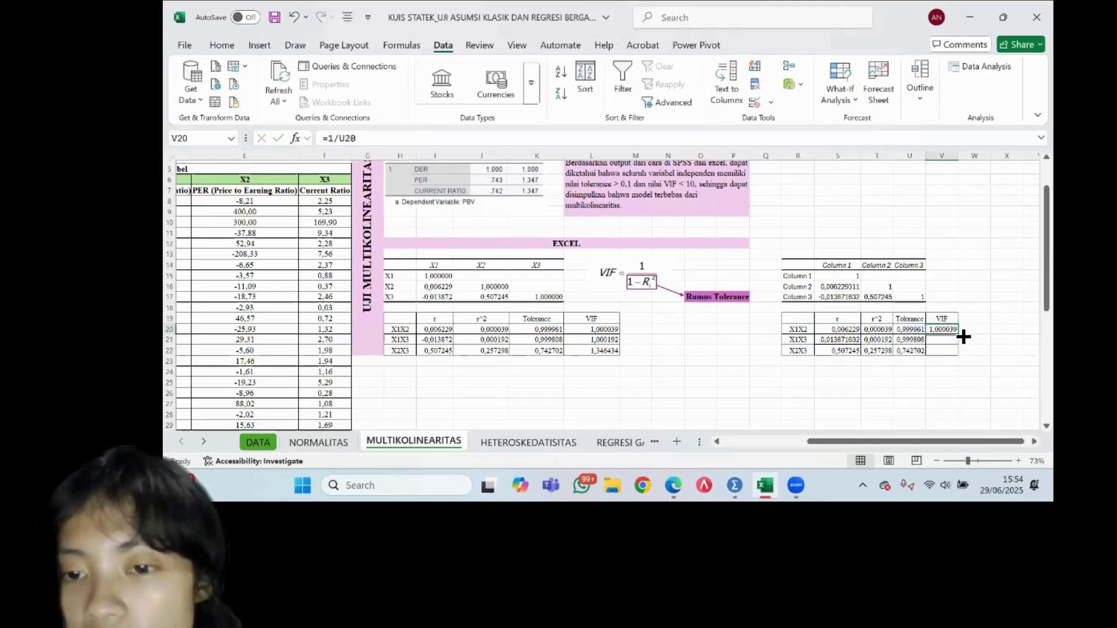
left_click_drag(963, 337, 963, 361)
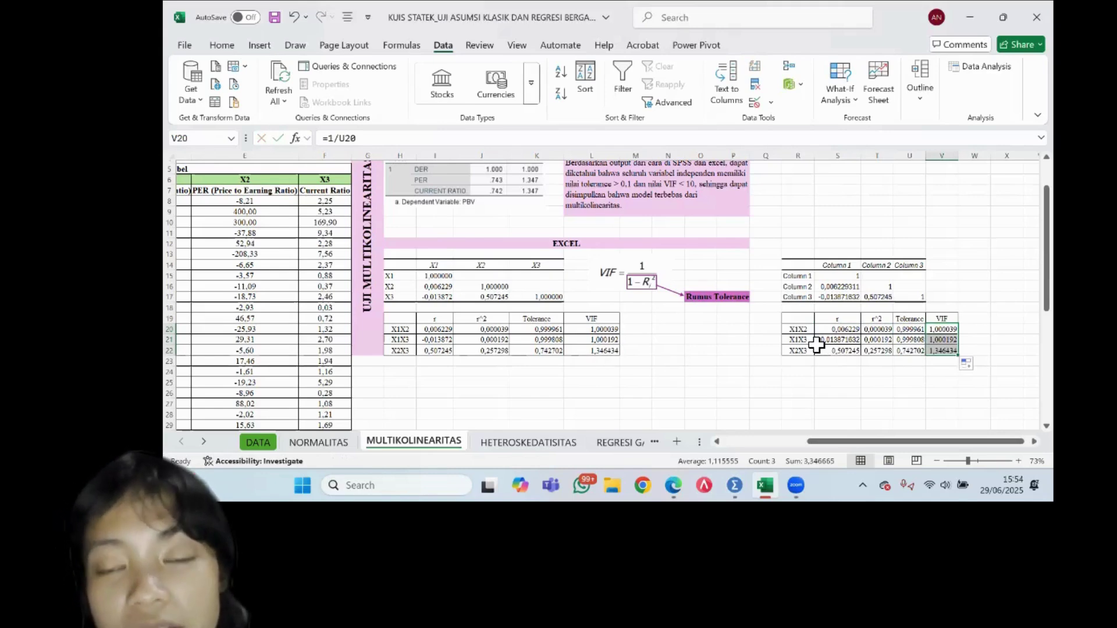
- Switch to SPSS and close the old regression output without saving it, returning to the data editor
scroll(816, 344, "up", 2)
scroll(816, 345, "left", 1)
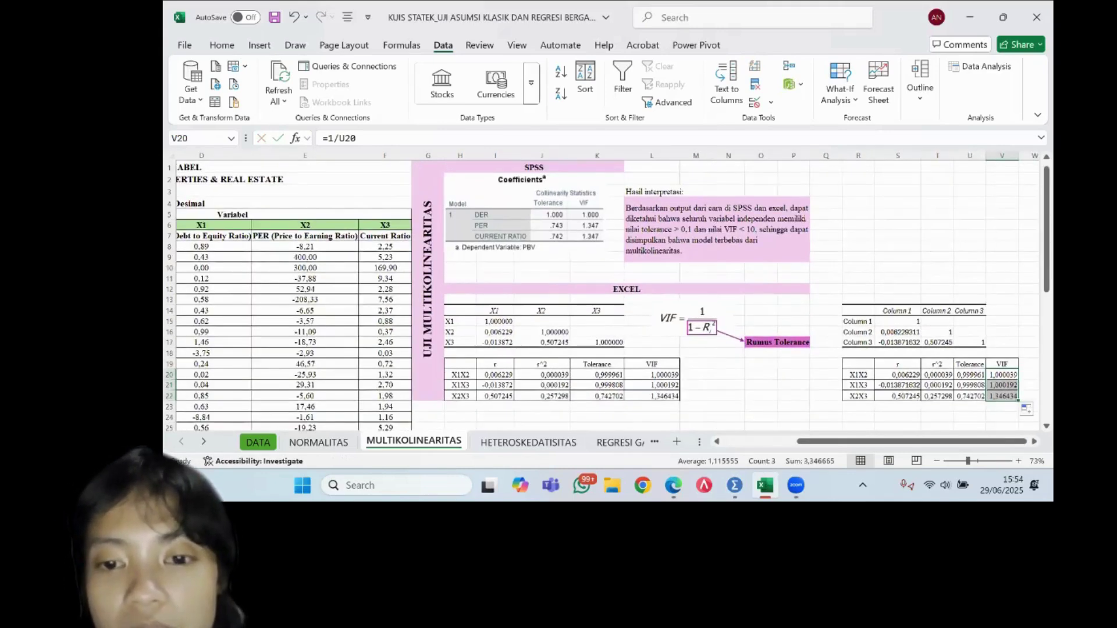
left_click(1036, 8)
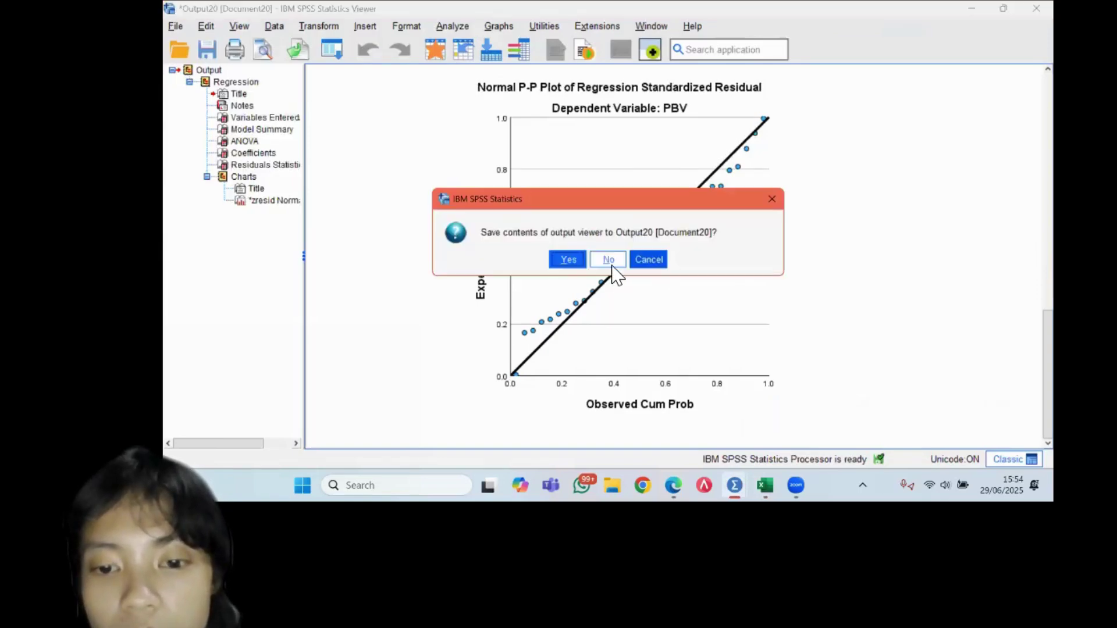
left_click(612, 267)
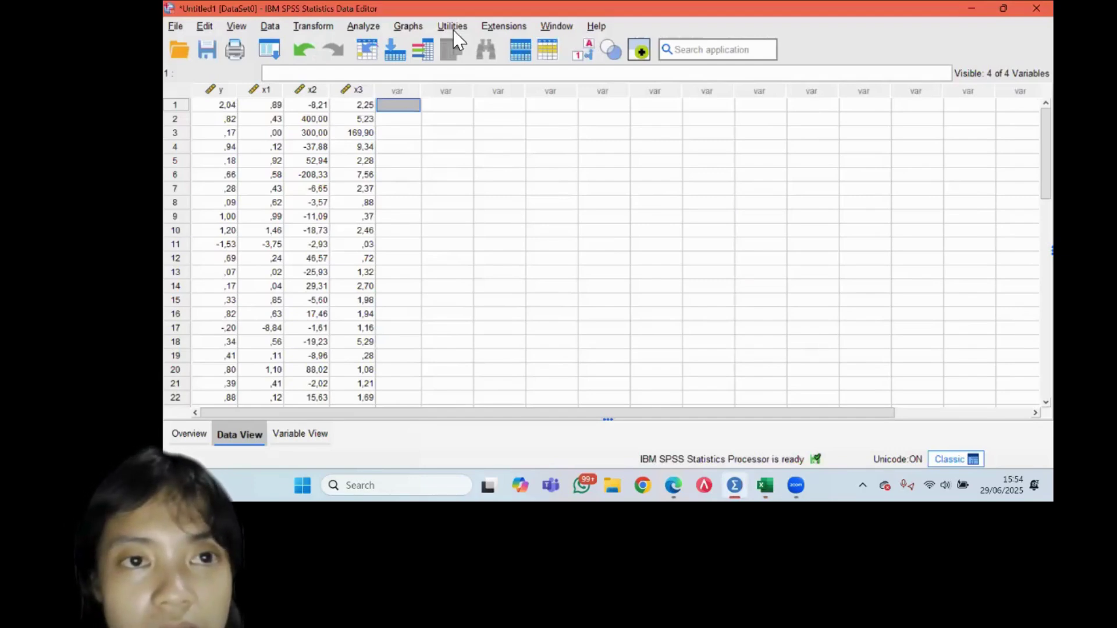
- Set up a linear regression with PBV as dependent variable and DER, PER and CURRENT RATIO as independent variables
left_click(353, 26)
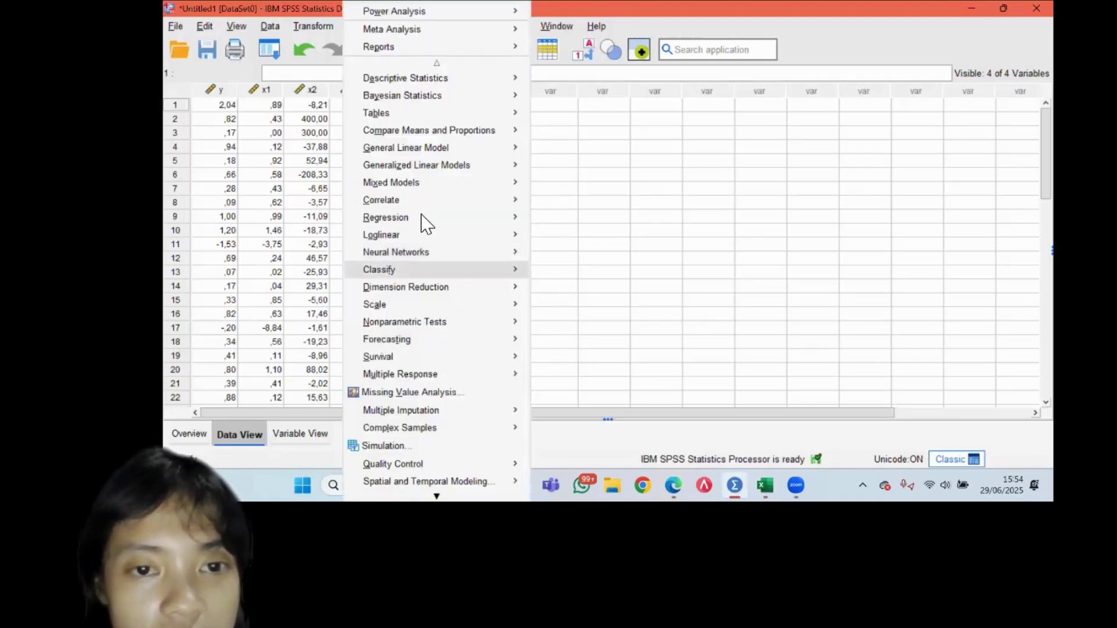
mouse_move(545, 234)
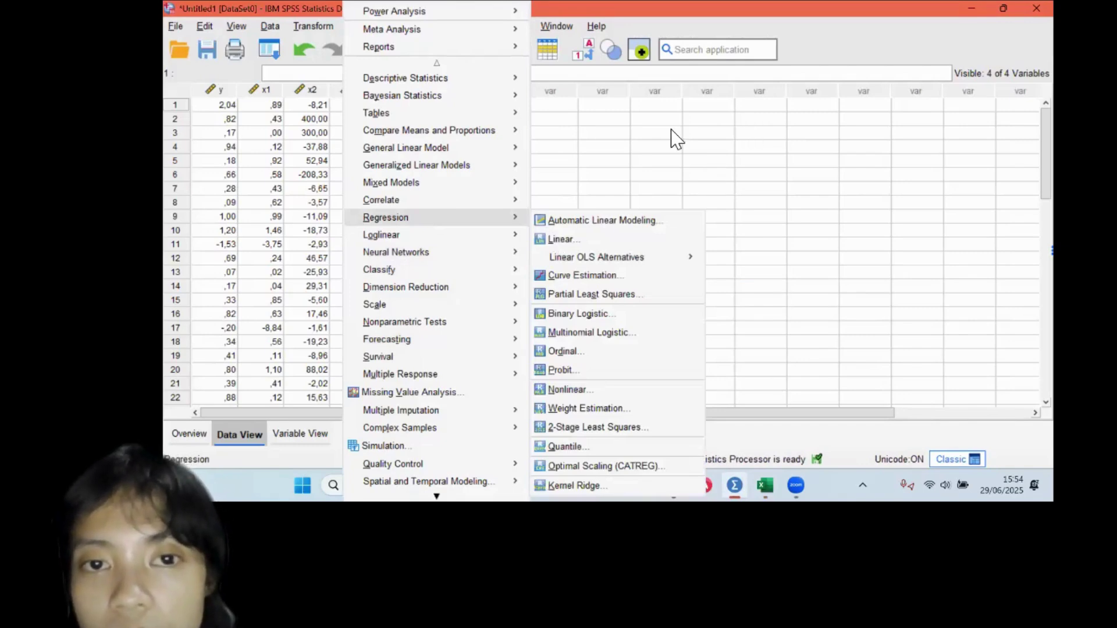
left_click(561, 239)
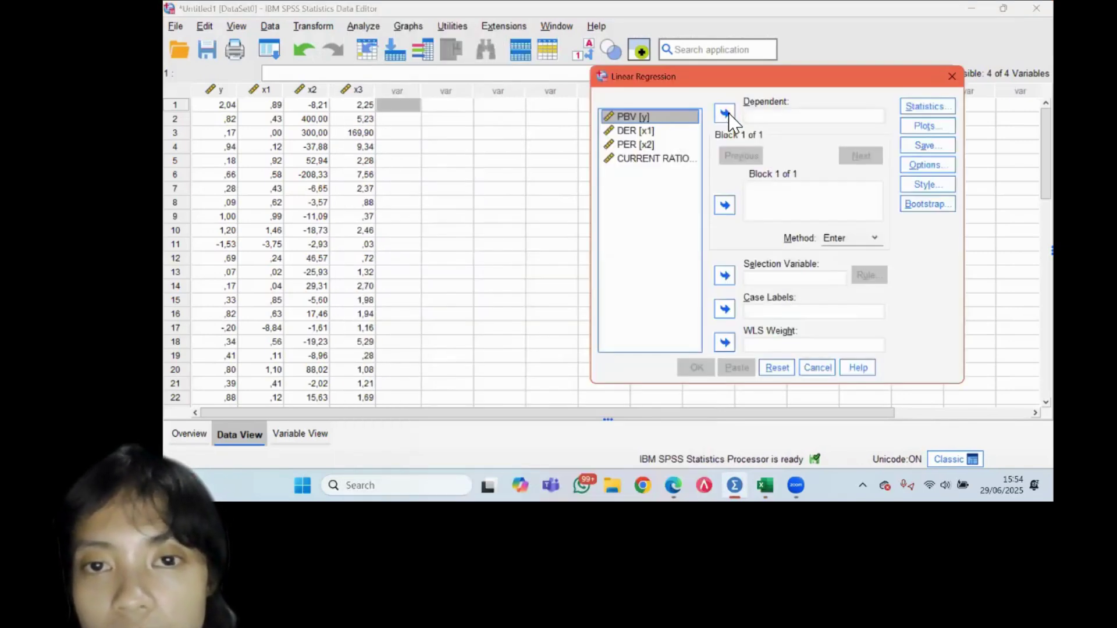
double_click(646, 116)
left_click(641, 116)
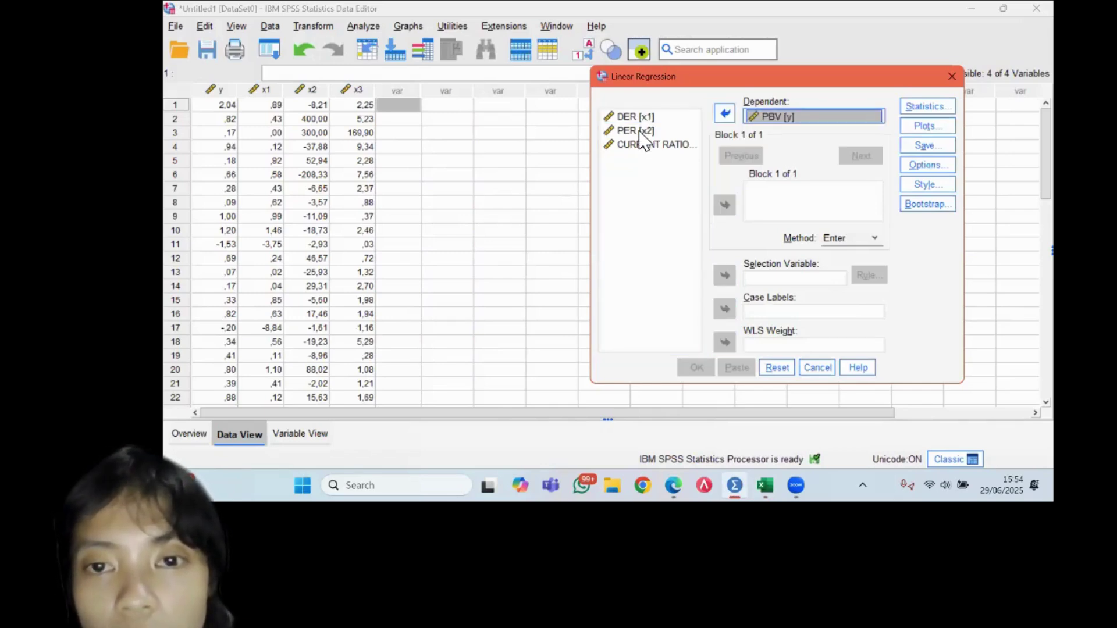
left_click(646, 145, "shift")
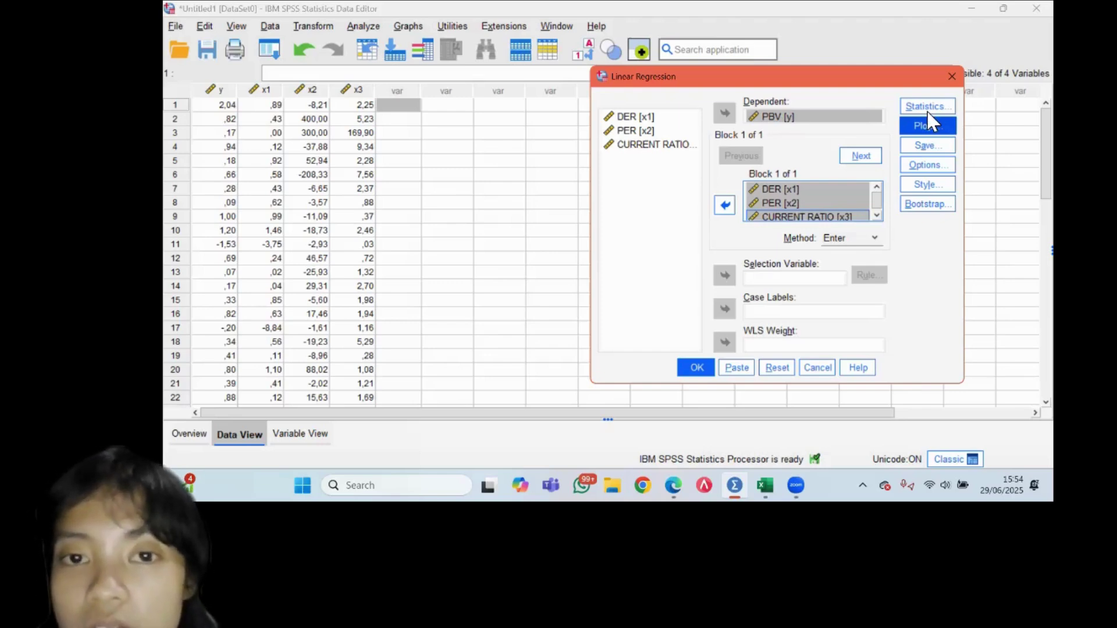
- Limit the regression statistics to Collinearity diagnostics, with Estimates and Model fit turned off, and run the regression
left_click(927, 109)
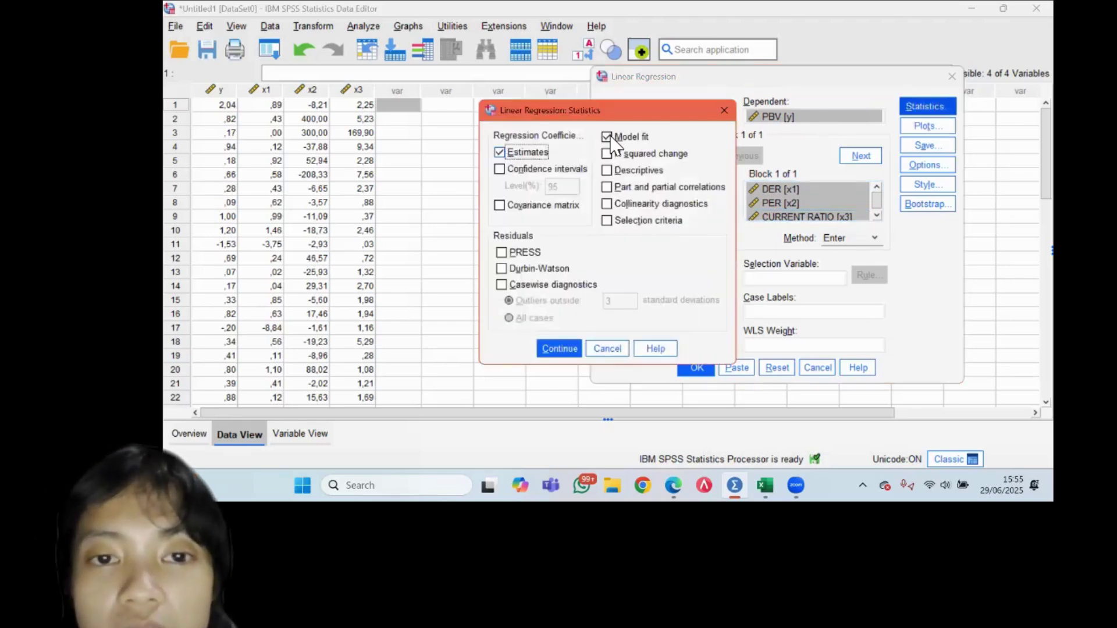
left_click(607, 137)
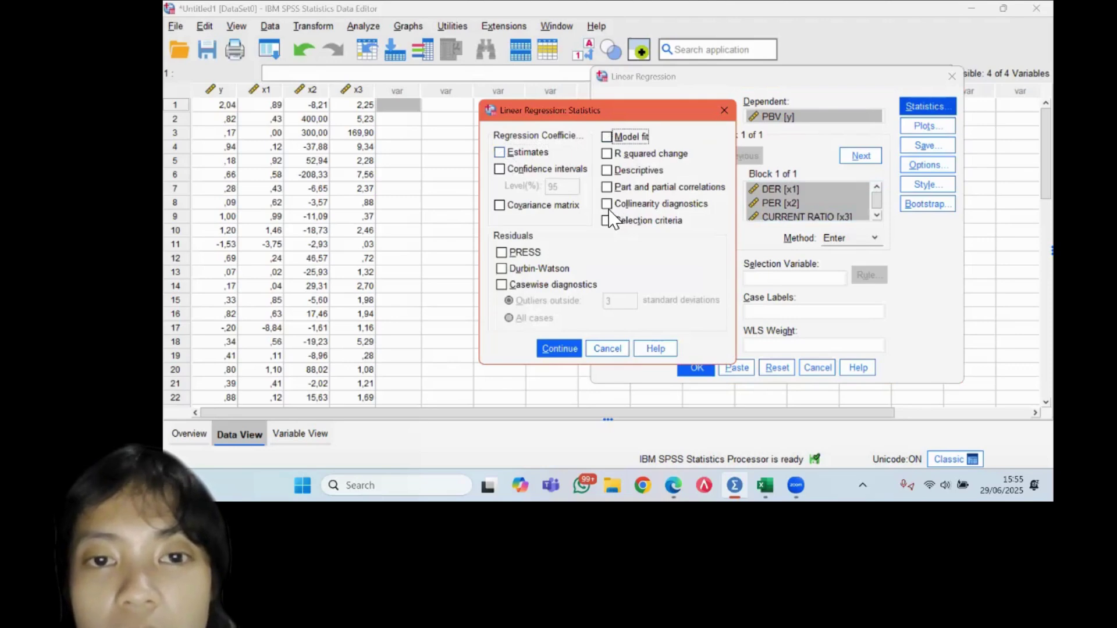
left_click(607, 204)
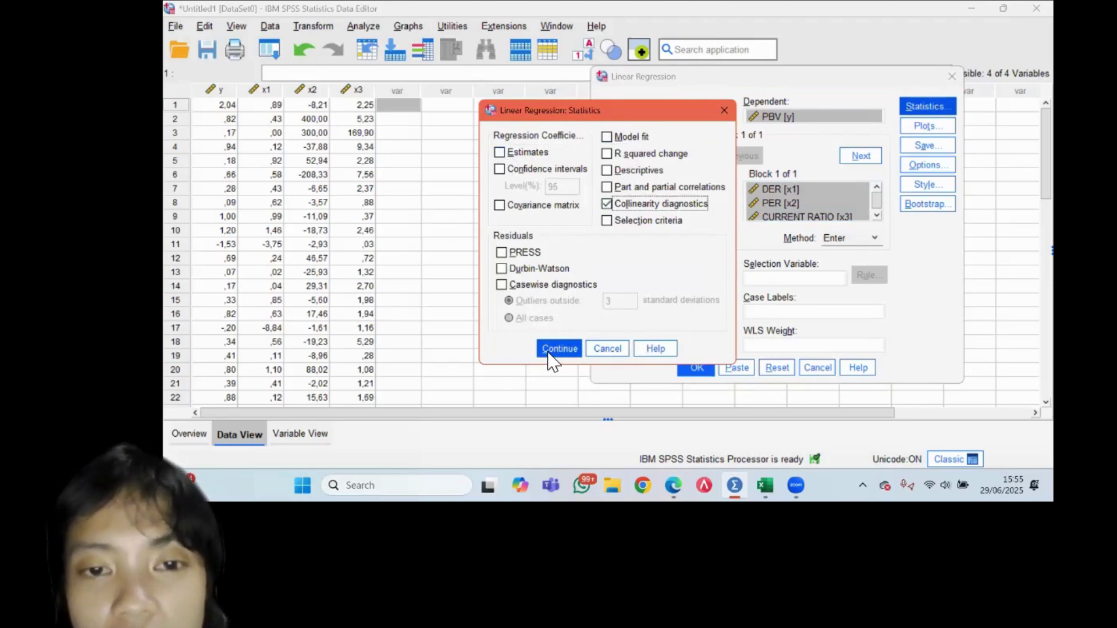
left_click(553, 355)
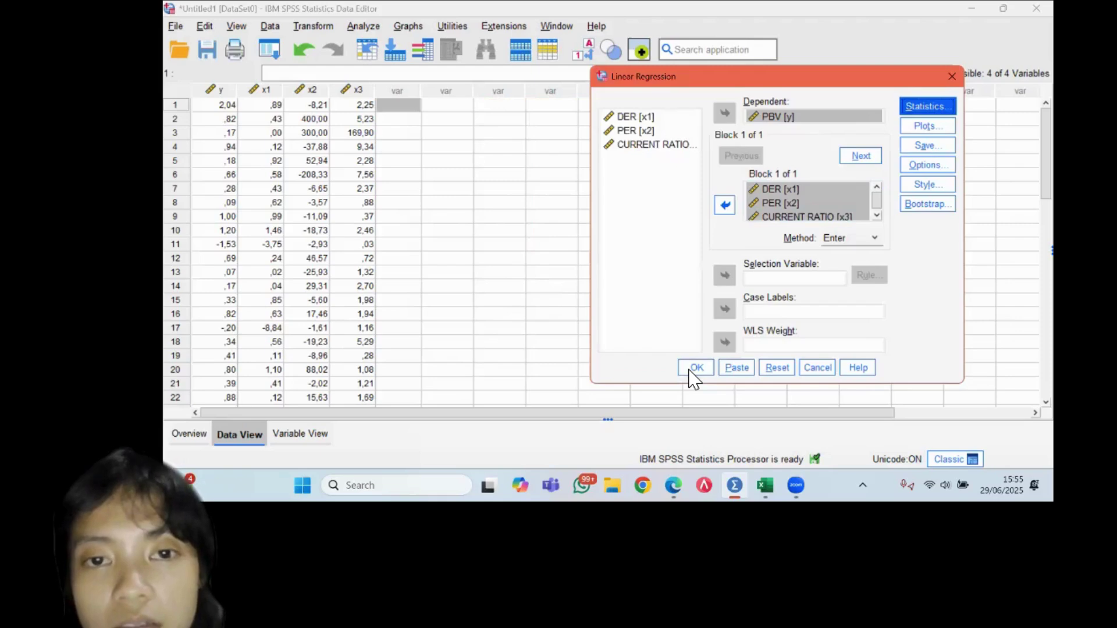
left_click(692, 368)
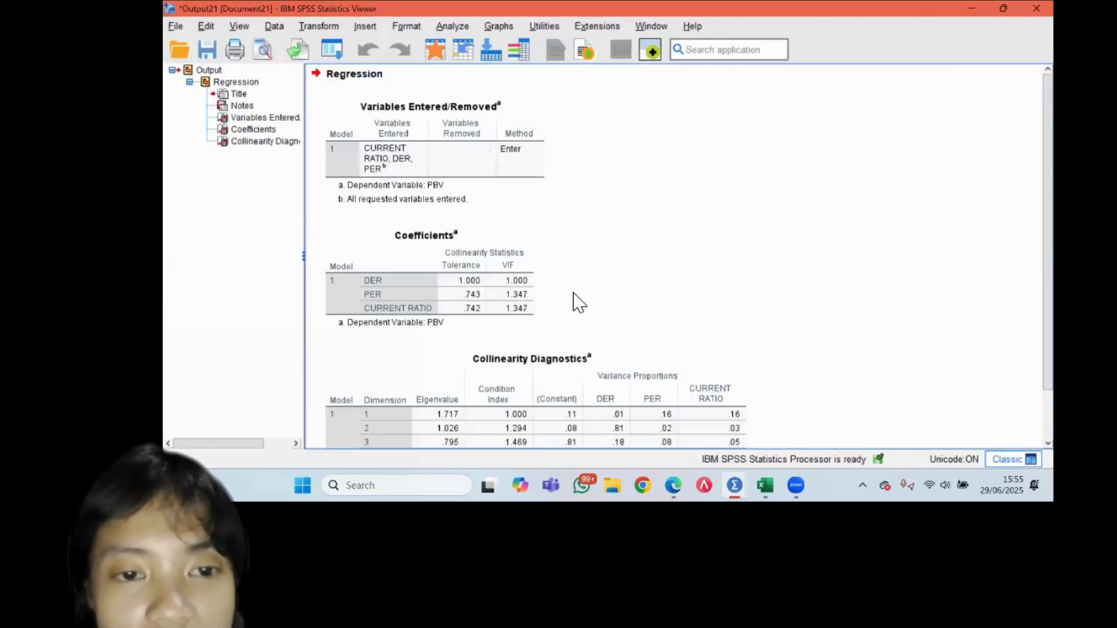
- Examine the Tolerance and VIF columns in the Coefficients output table and switch back to the Excel workbook
left_click(526, 329)
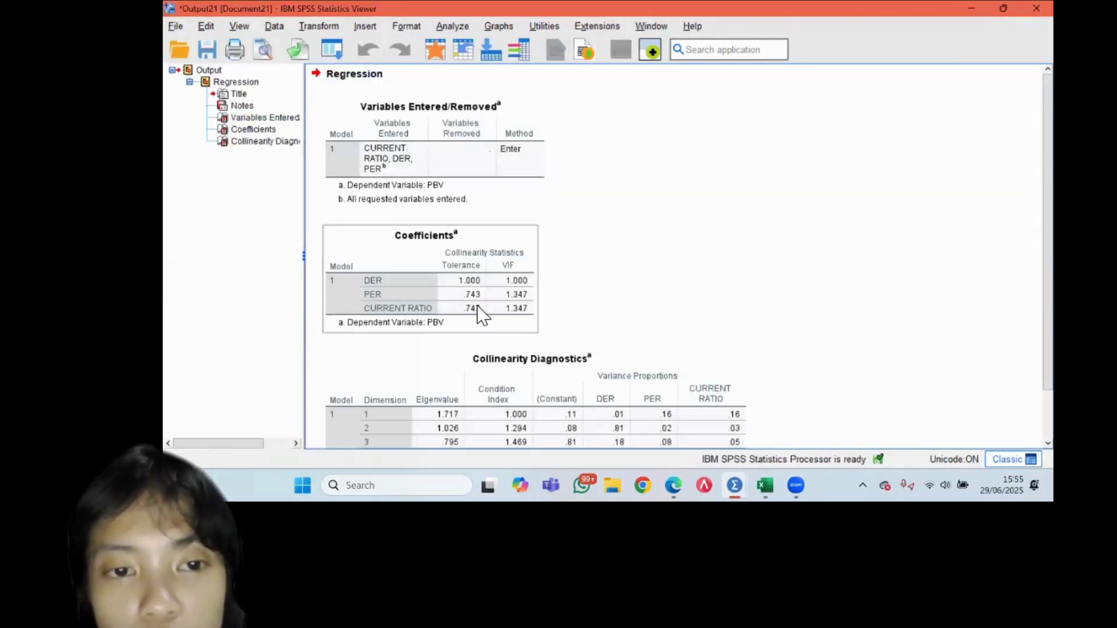
left_click(765, 483)
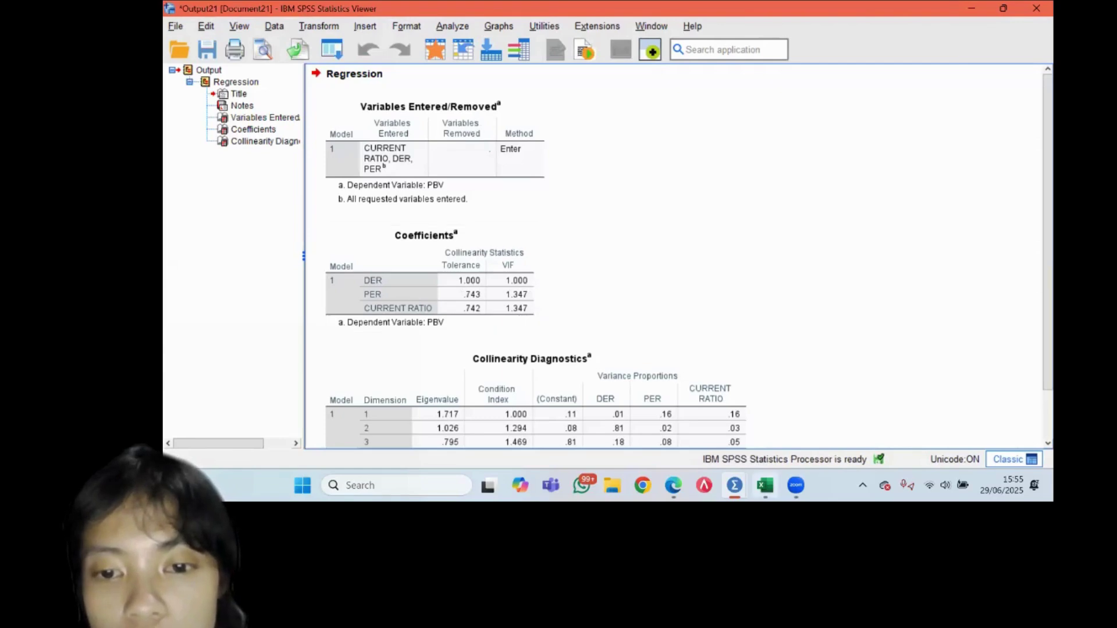
left_click(767, 432)
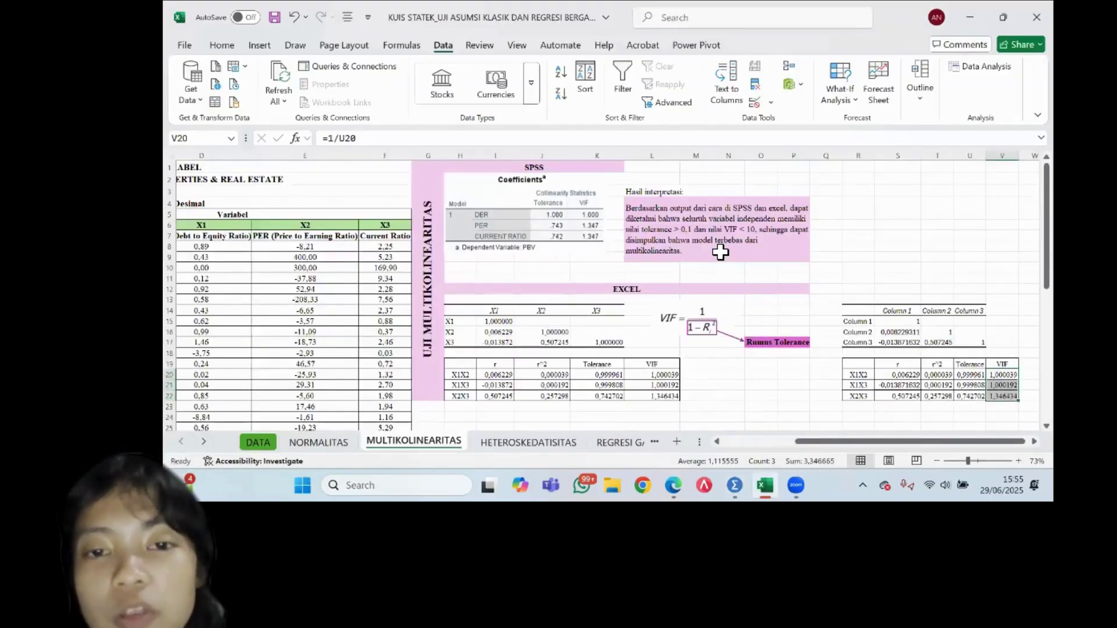
- Review the multicollinearity results and interpretation, and read the tolerance and VIF decision criteria below the data table
scroll(720, 251, "right", 1)
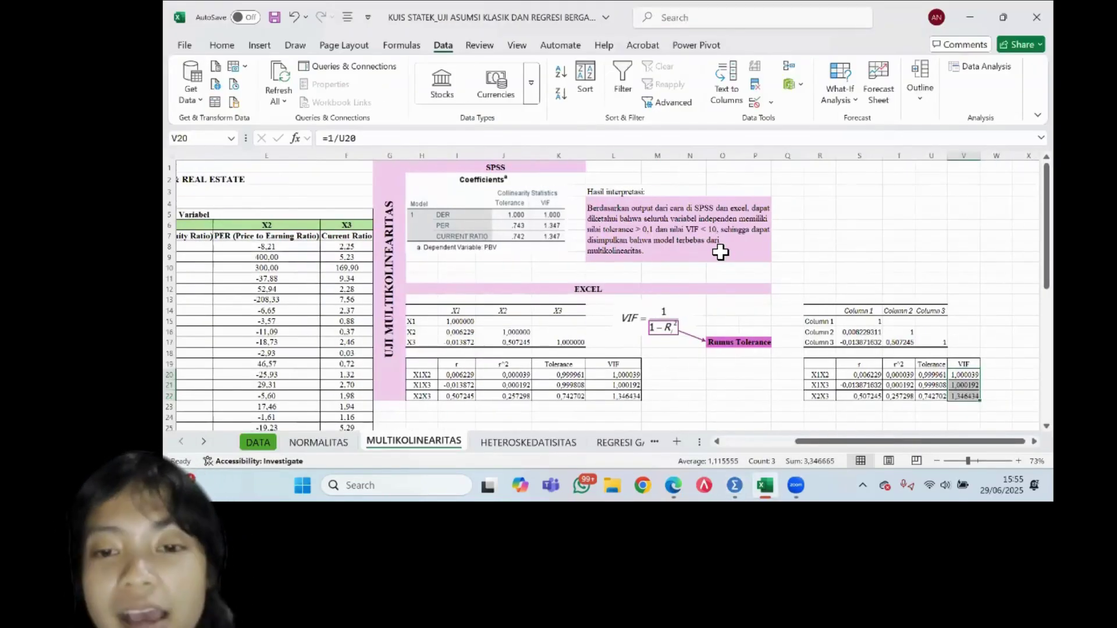
scroll(720, 251, "right", 1)
scroll(720, 251, "down", 1)
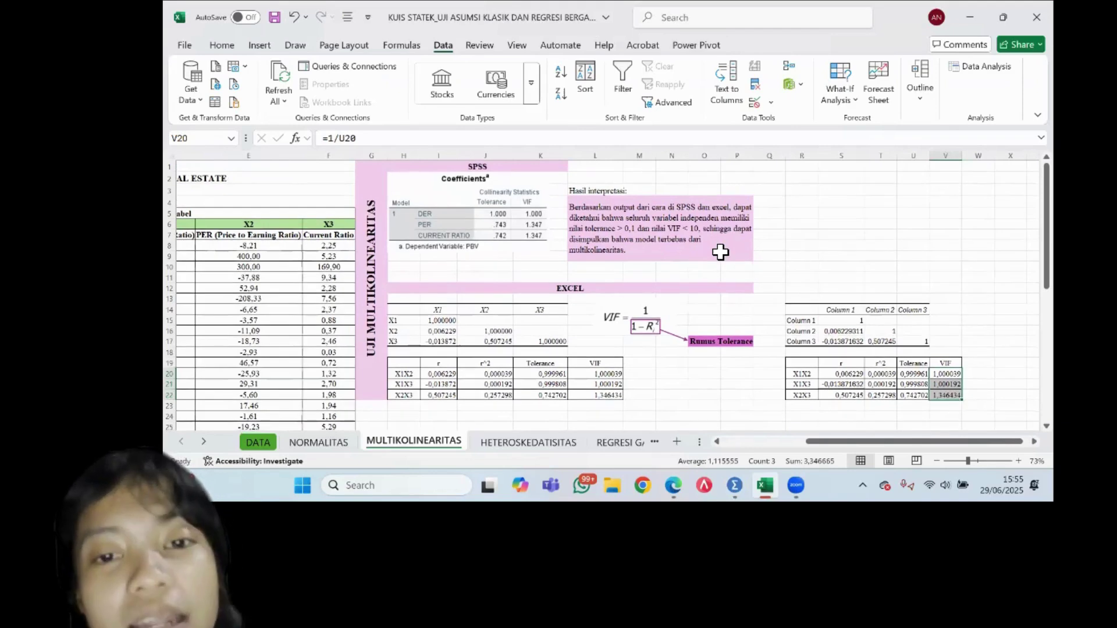
scroll(720, 251, "down", 1)
scroll(720, 251, "up", 1)
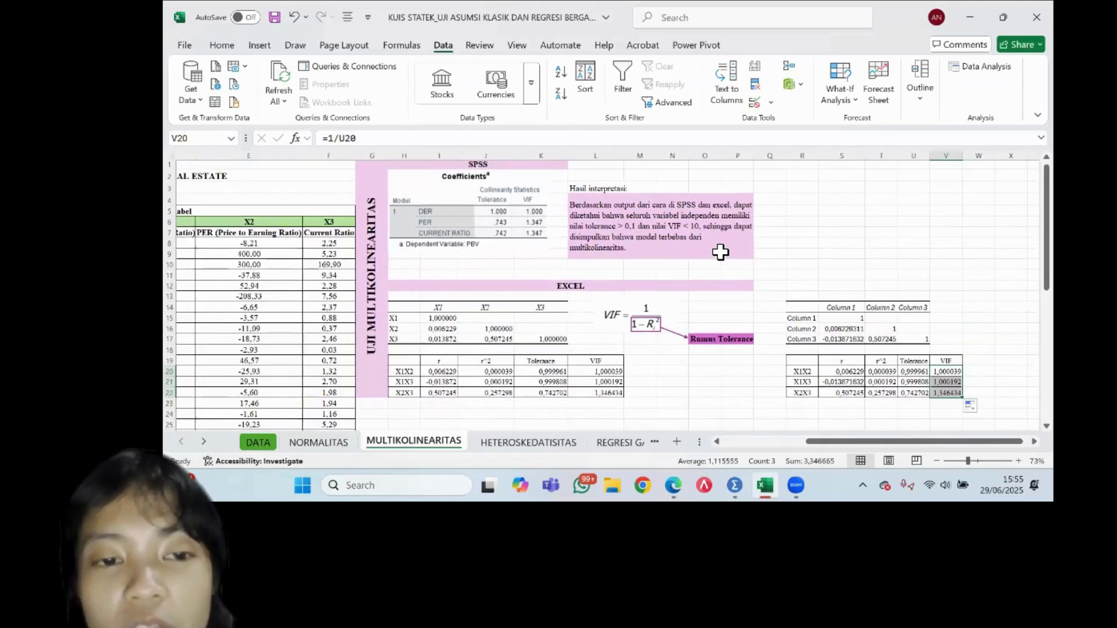
scroll(244, 304, "down", 12)
scroll(244, 304, "left", 3)
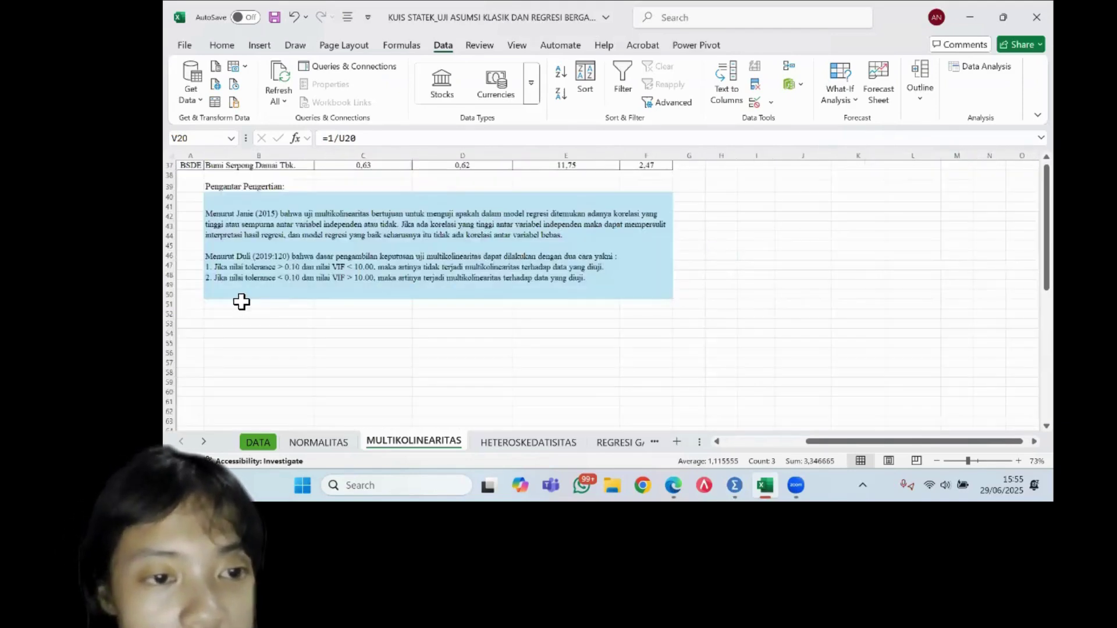
- Compare the tolerance and VIF criteria with the SPSS and Excel multicollinearity results and the written interpretation
scroll(239, 301, "up", 1)
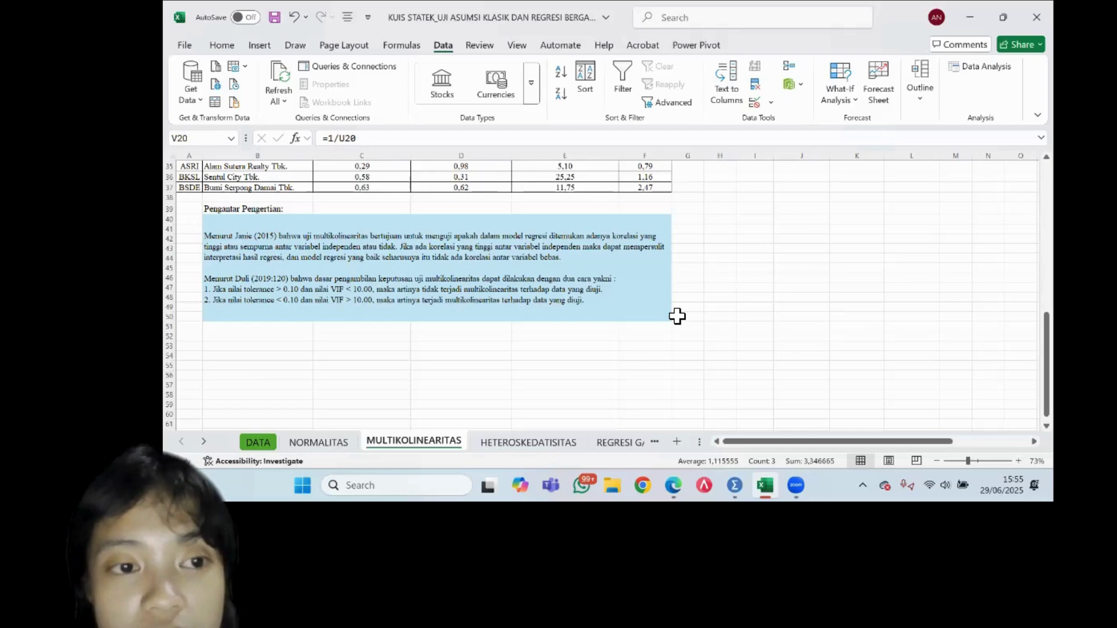
scroll(677, 315, "up", 1)
scroll(677, 316, "up", 1)
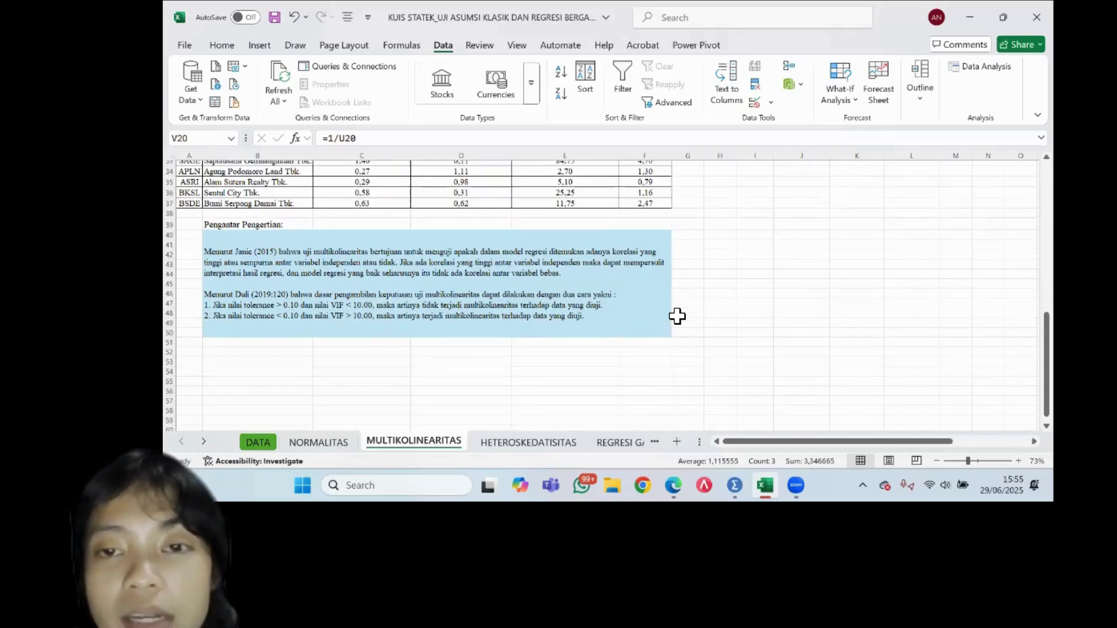
scroll(677, 315, "up", 1)
scroll(677, 316, "up", 5)
scroll(677, 316, "right", 6)
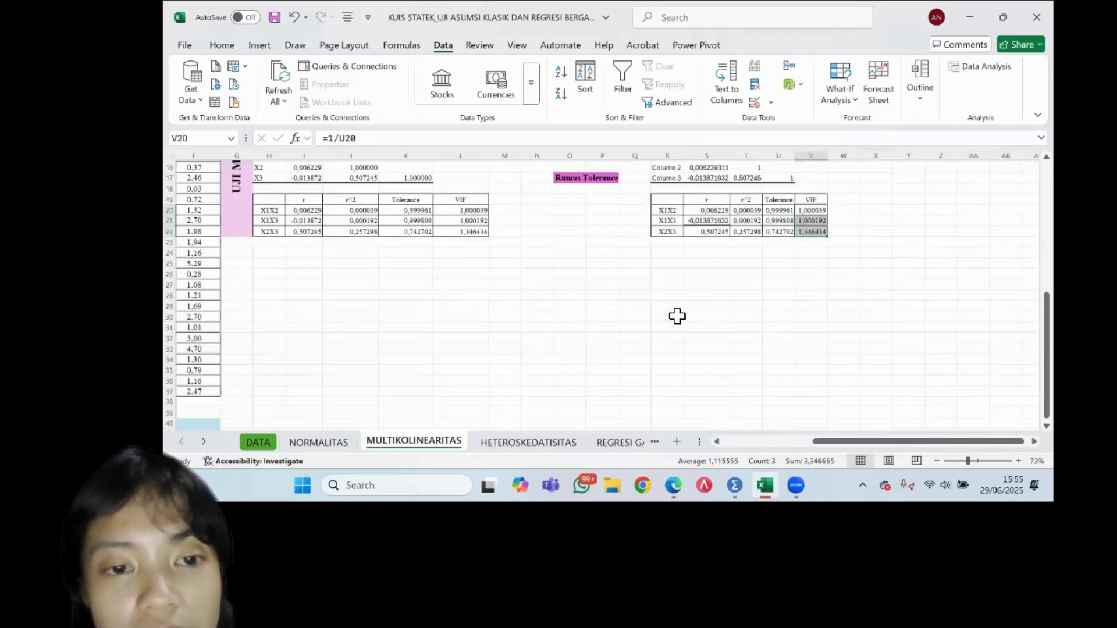
scroll(677, 316, "up", 5)
scroll(677, 315, "left", 2)
scroll(677, 315, "down", 1)
scroll(677, 316, "left", 1)
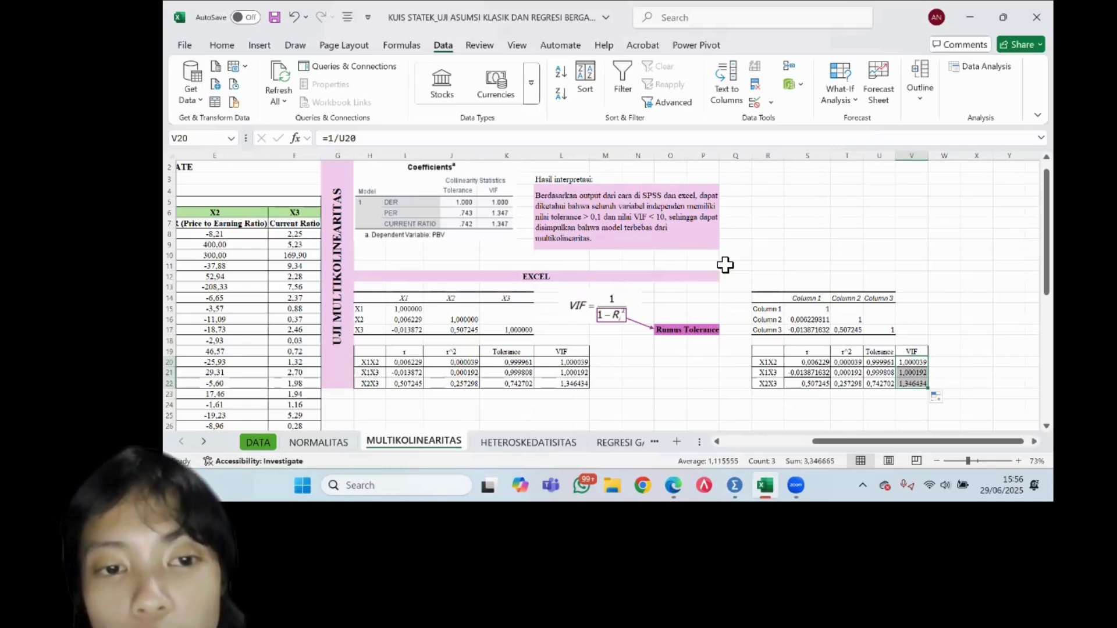
scroll(724, 266, "down", 1)
scroll(724, 265, "up", 1)
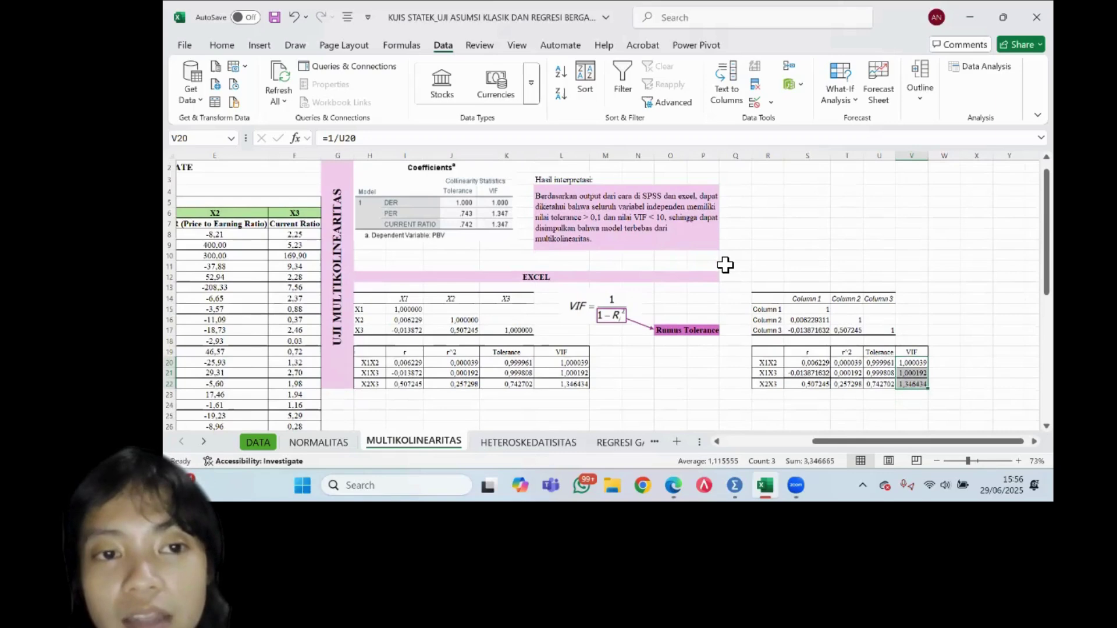
scroll(724, 265, "up", 1)
scroll(724, 265, "up", 1)
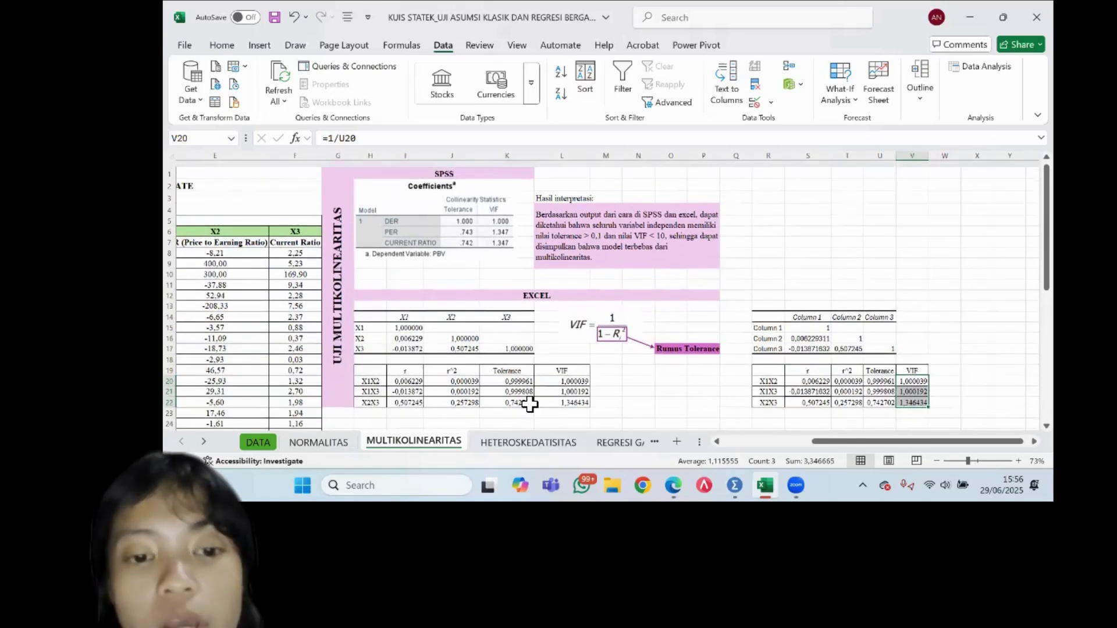
scroll(528, 399, "down", 1)
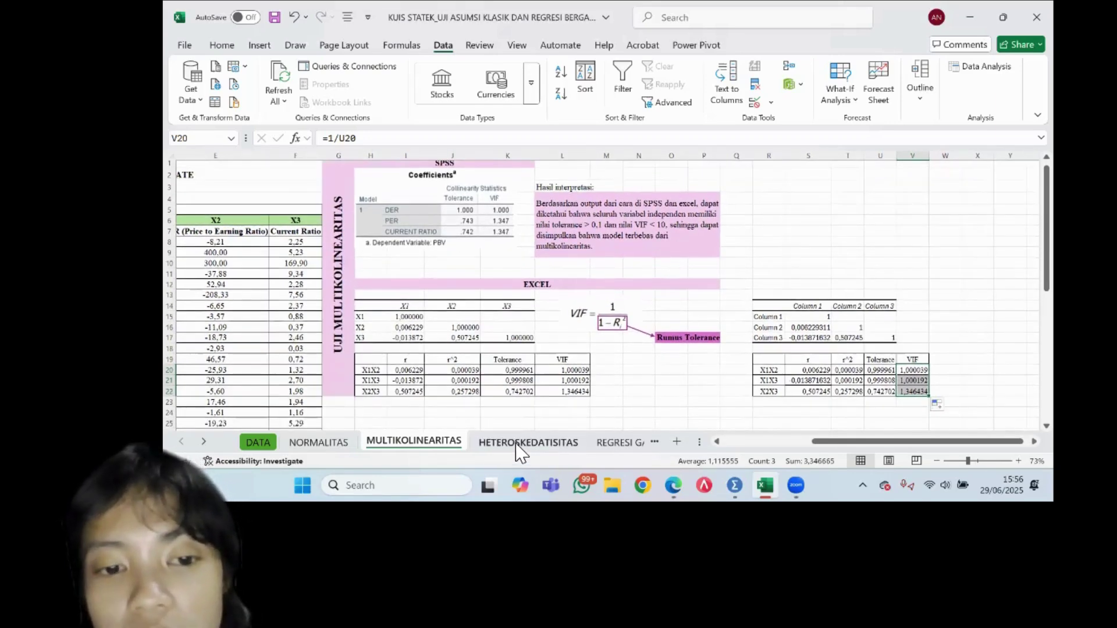
- Open the HETEROSKEDATISITAS sheet and read the heteroskedasticity definition and decision criteria below the data table
left_click(516, 444)
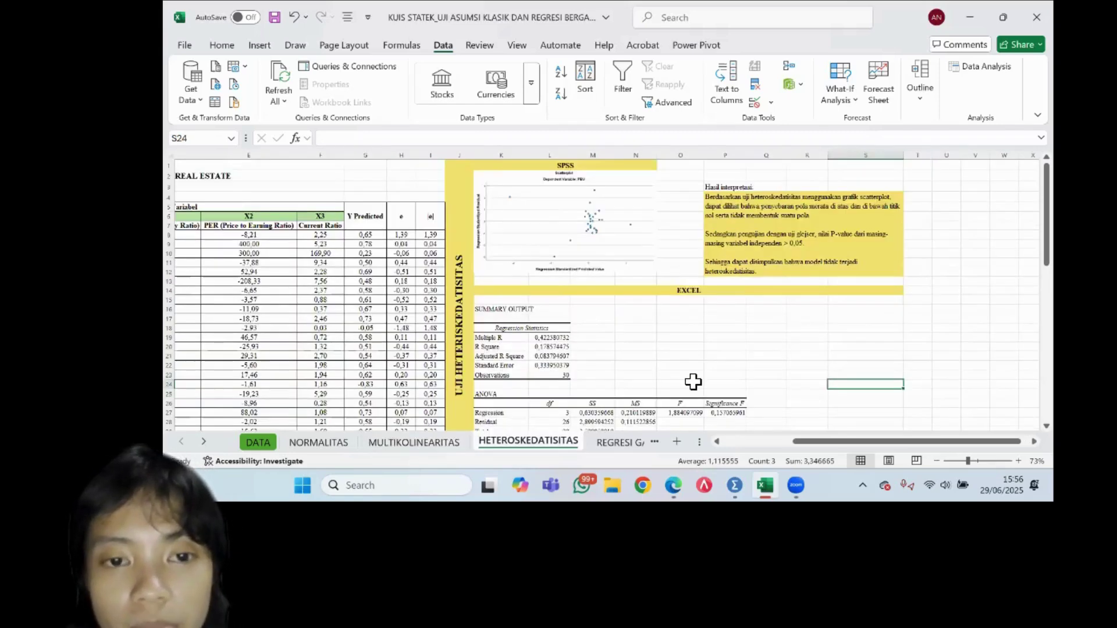
scroll(693, 381, "down", 1)
scroll(693, 382, "down", 4)
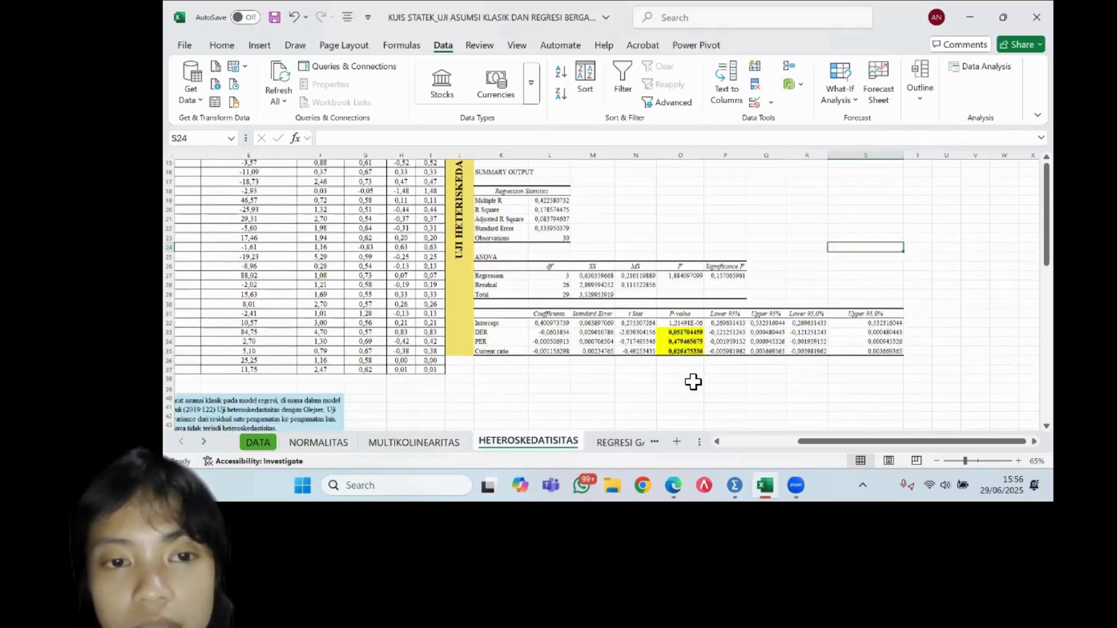
scroll(693, 381, "up", 3)
scroll(693, 382, "down", 7)
scroll(693, 382, "left", 2)
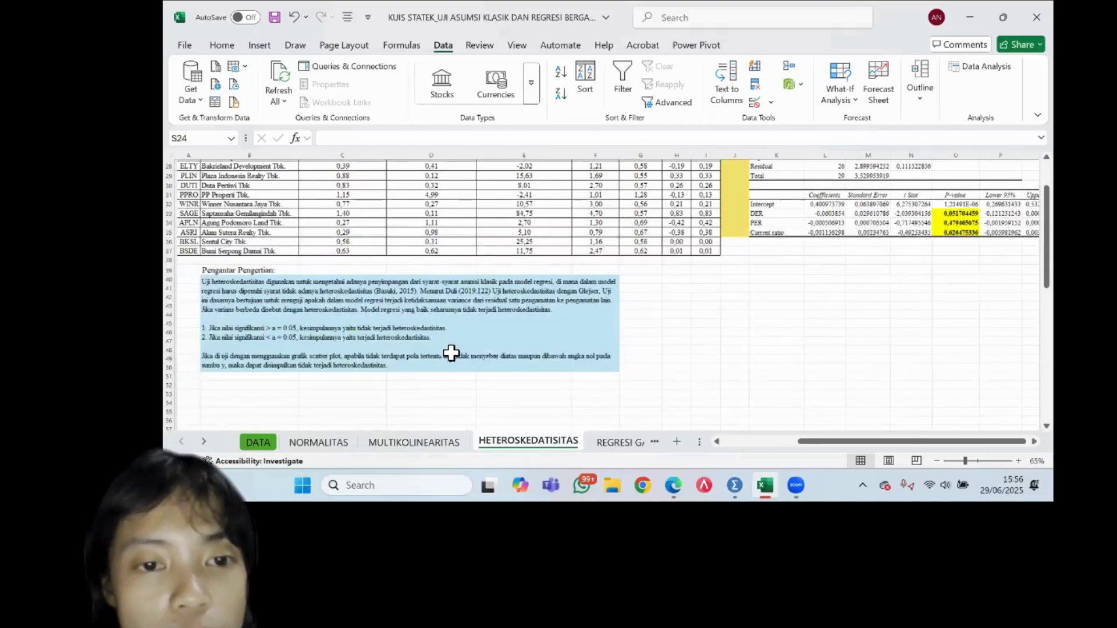
scroll(451, 352, "up", 1)
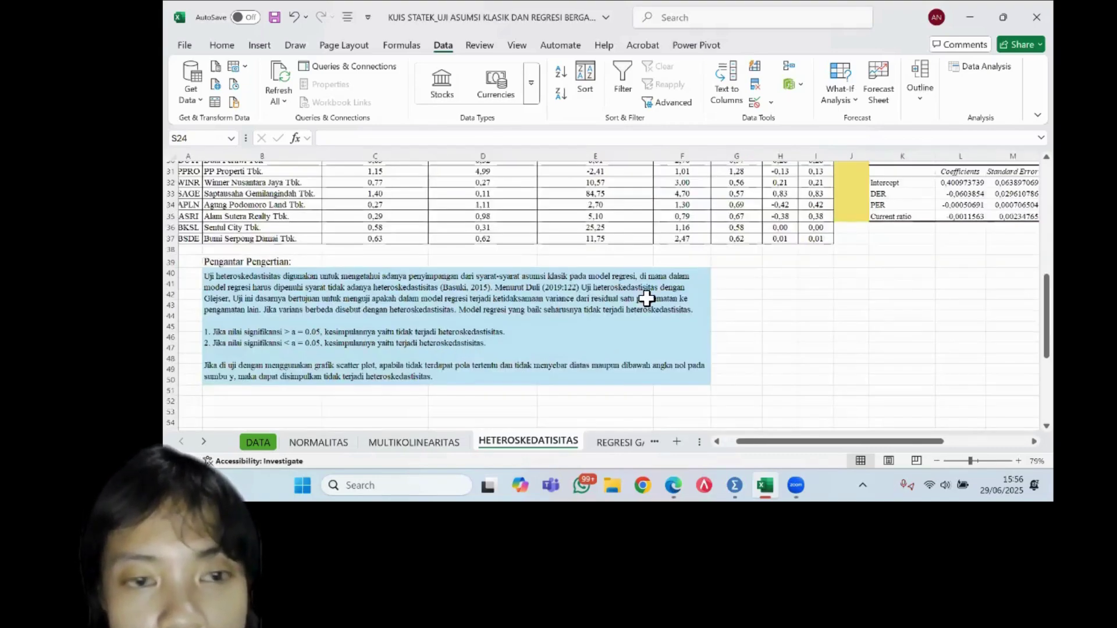
scroll(643, 297, "up", 1)
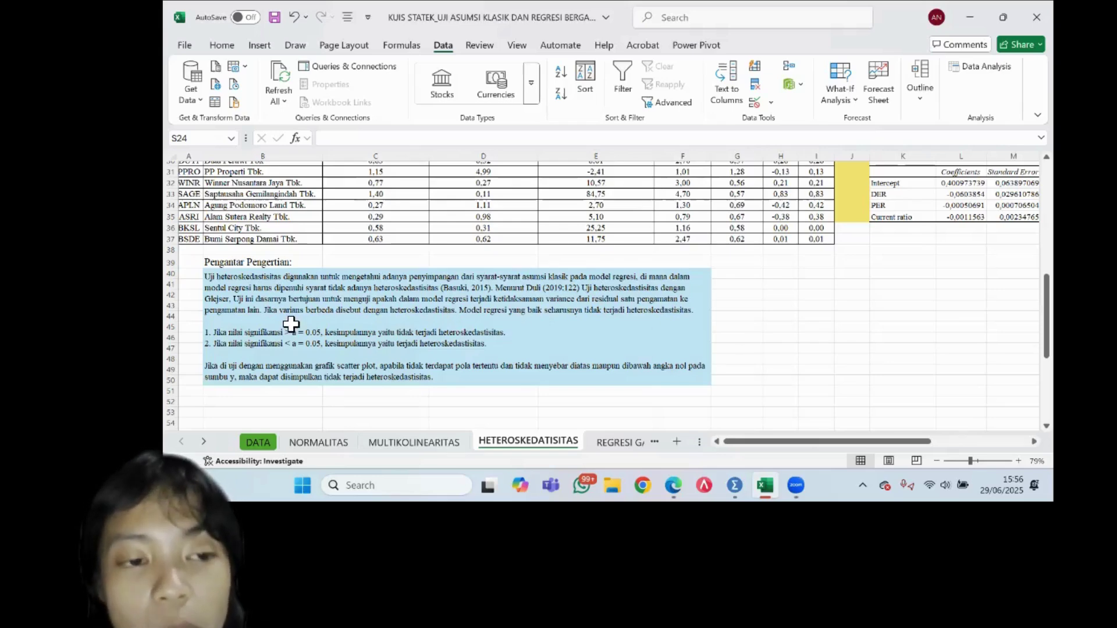
scroll(288, 323, "down", 1)
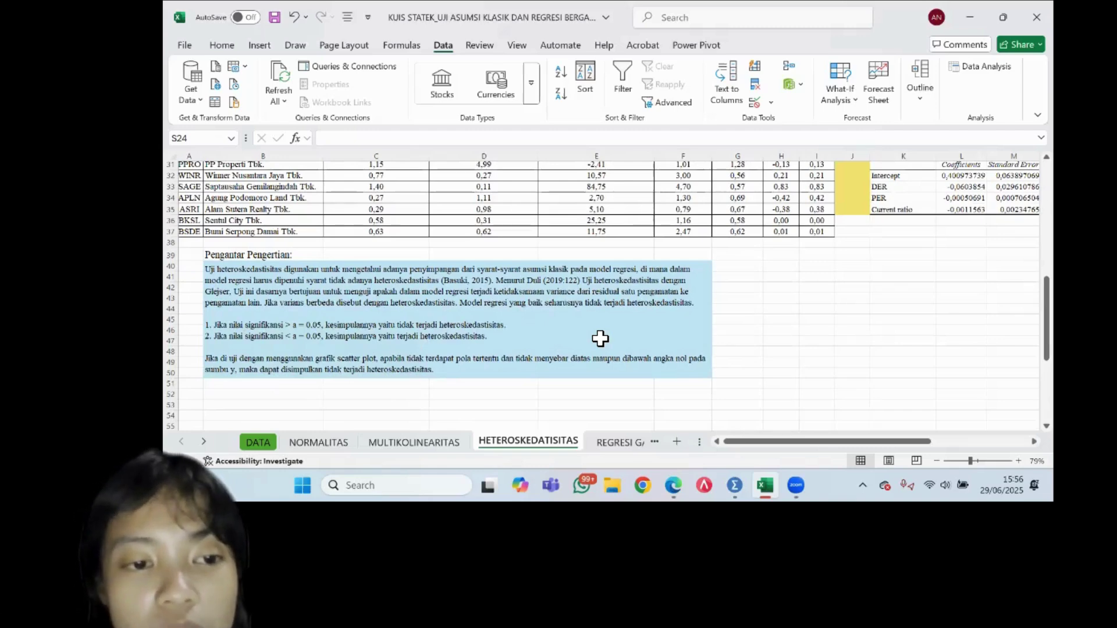
- Examine the SPSS scatterplot, the Excel regression output with its P-values, and the heteroskedasticity interpretation
scroll(600, 338, "right", 1)
scroll(600, 338, "up", 4)
scroll(599, 338, "right", 2)
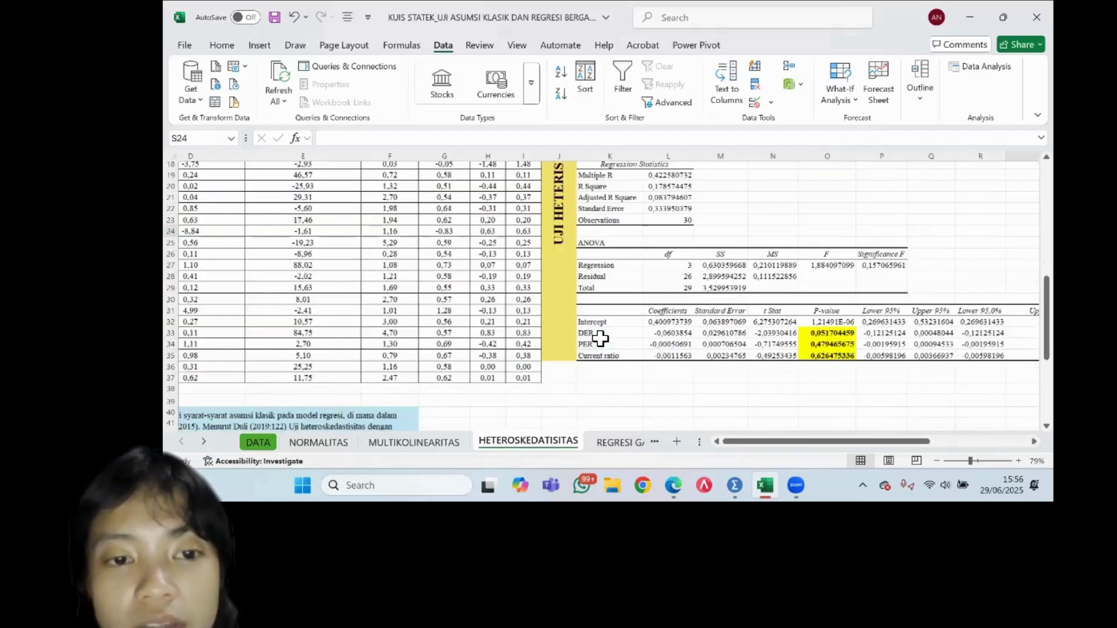
scroll(600, 338, "up", 5)
scroll(600, 338, "right", 2)
scroll(599, 338, "up", 1)
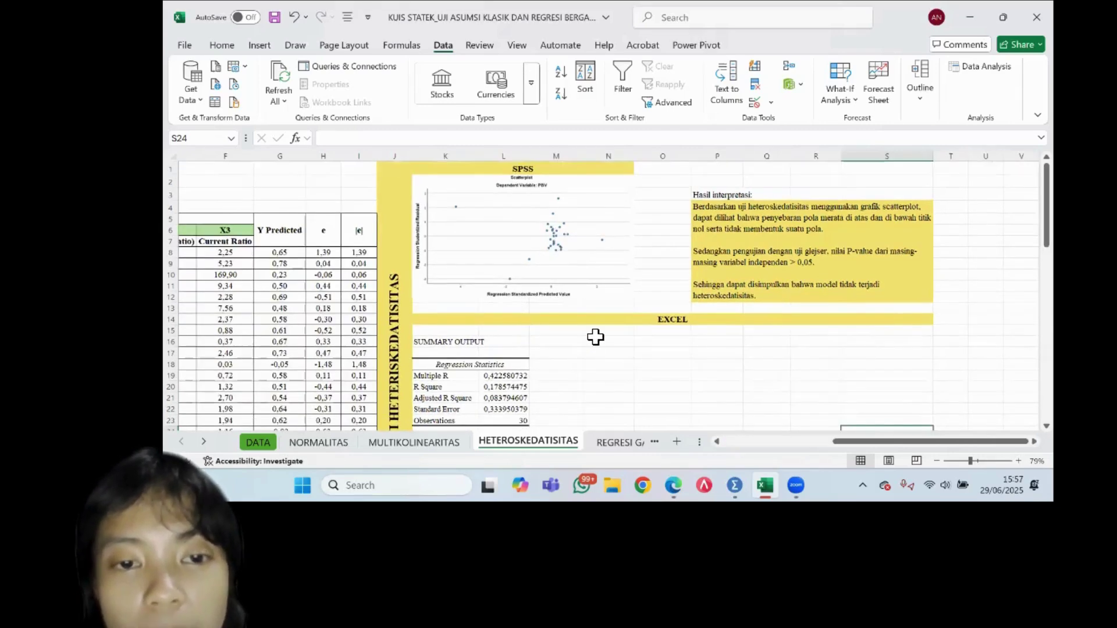
scroll(595, 336, "down", 2)
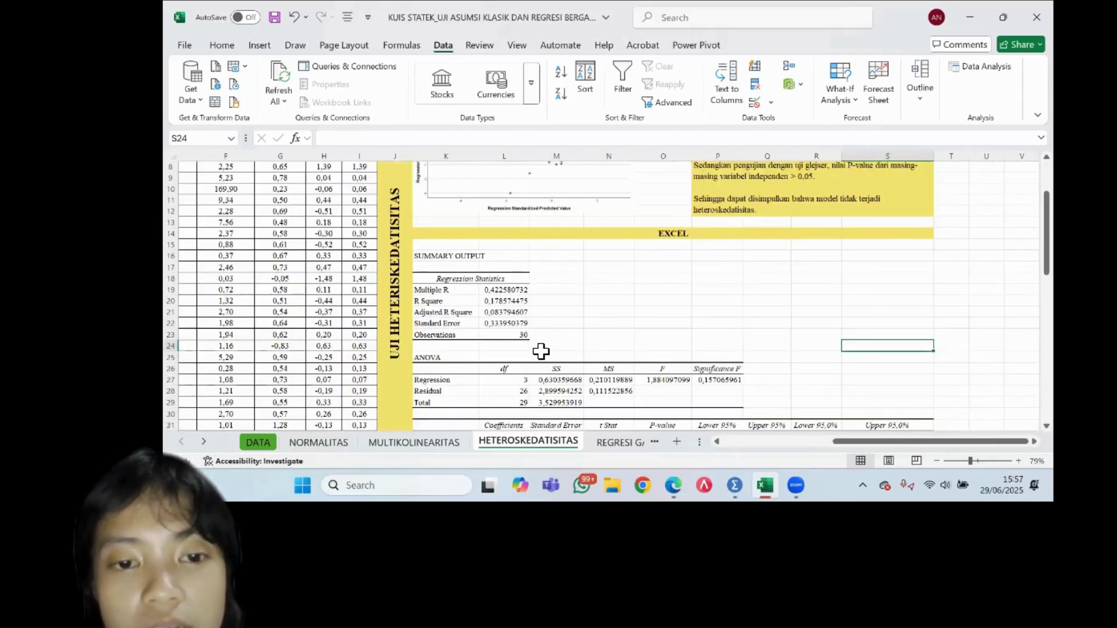
scroll(541, 351, "down", 4)
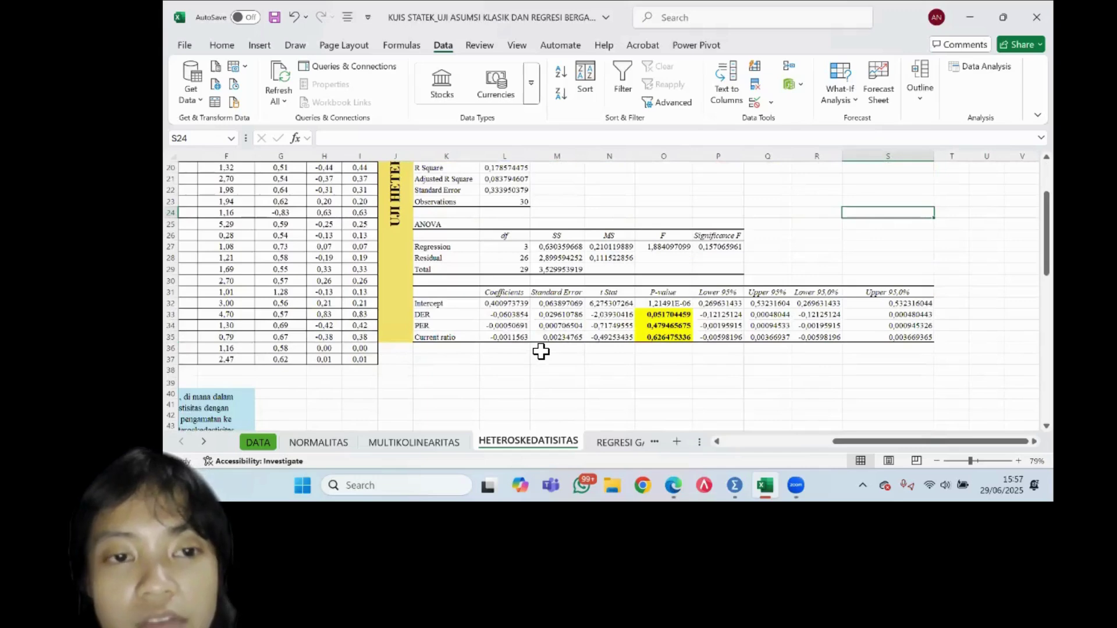
scroll(541, 352, "up", 1)
scroll(541, 351, "up", 2)
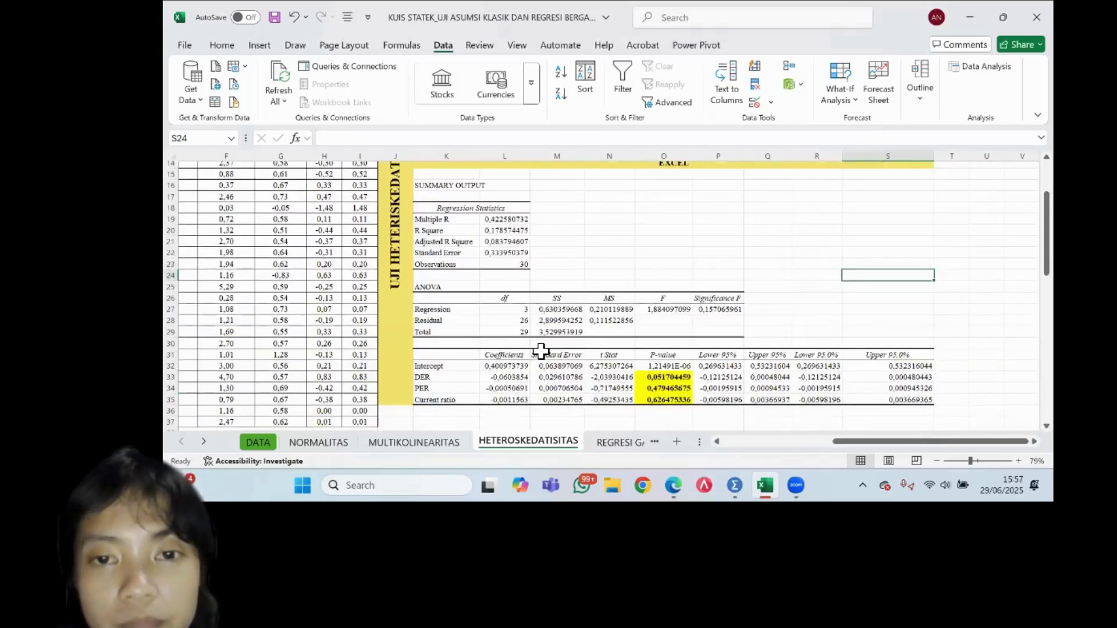
scroll(541, 351, "up", 2)
scroll(541, 351, "left", 3)
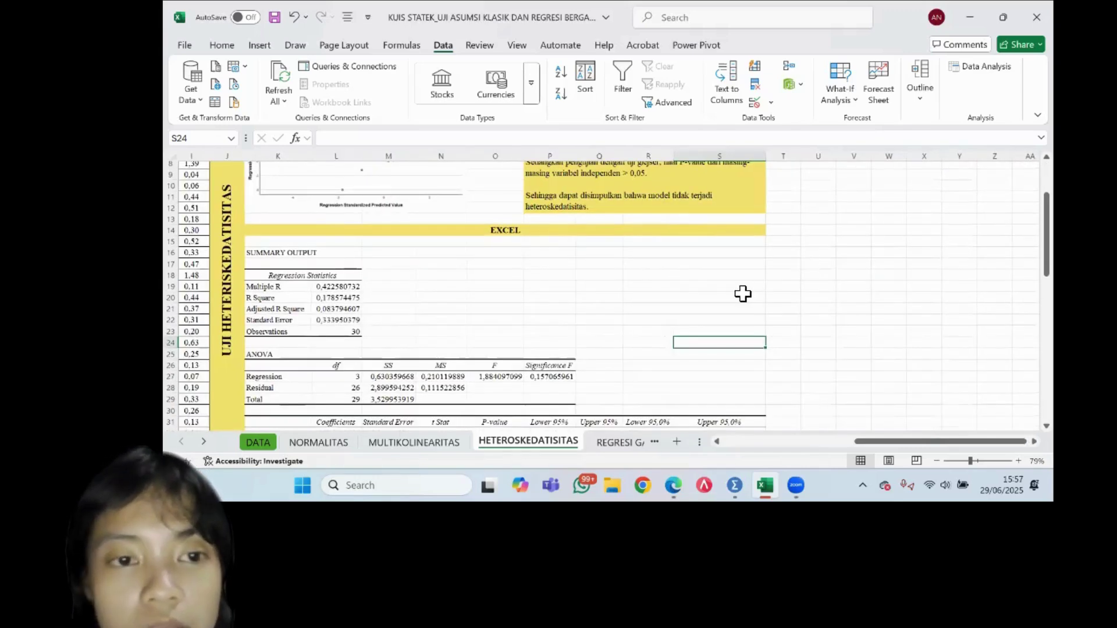
- Select empty cell U17 beside the existing regression output and open the Regression tool from the data analysis tools
key("Up")
key("Up")
key("Up")
key("Up")
key("Up")
key("Up")
key("Up")
key("Right")
key("Right")
scroll(743, 293, "down", 2)
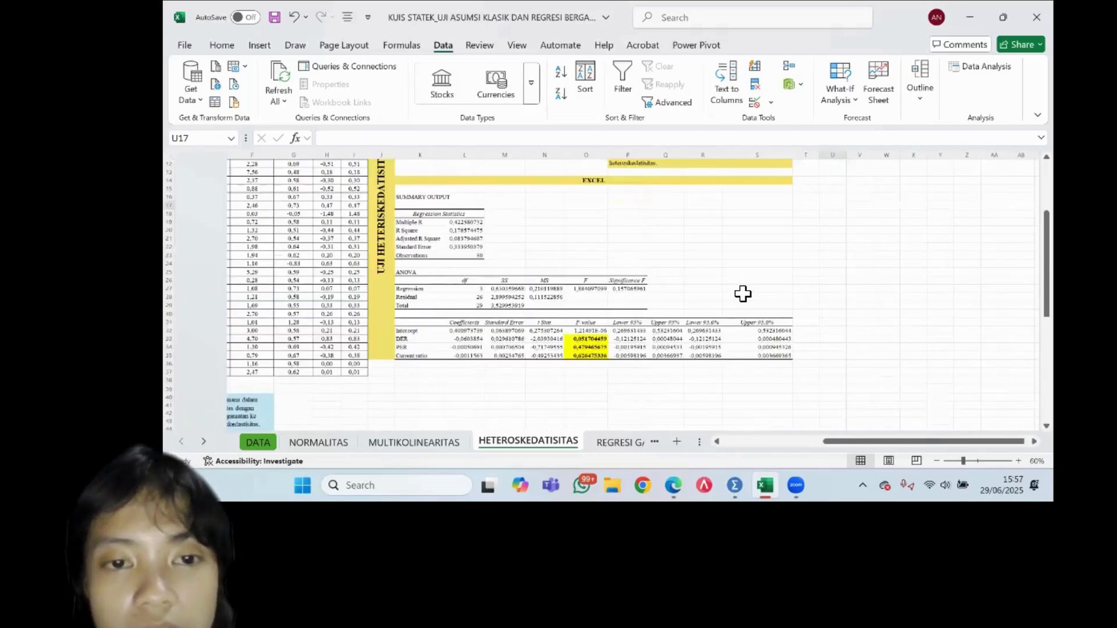
scroll(743, 294, "up", 2)
scroll(742, 294, "down", 1)
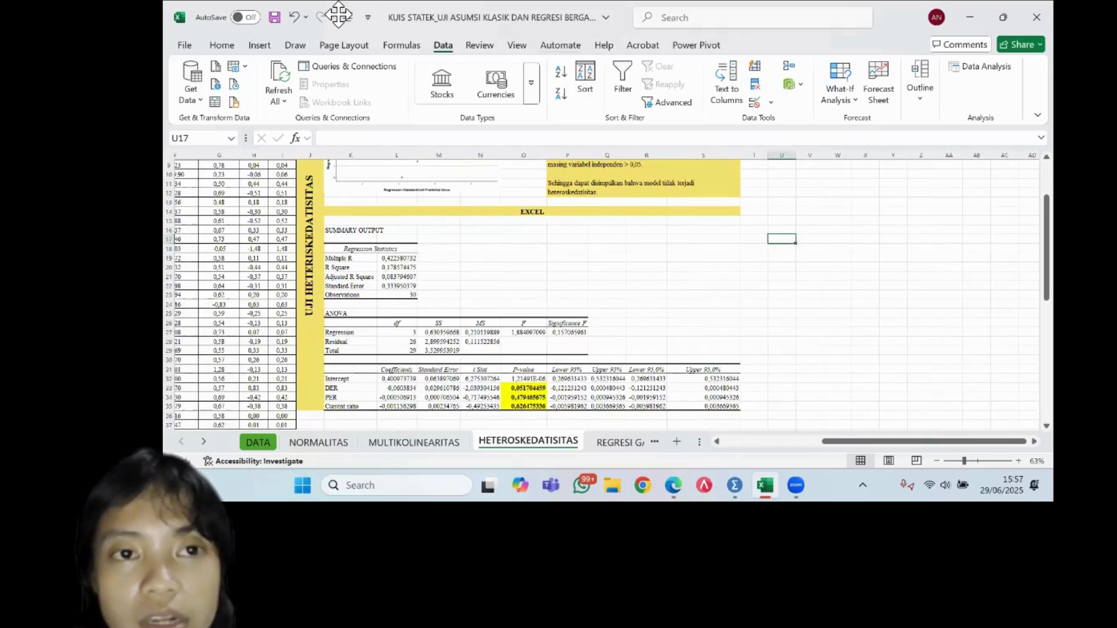
left_click(980, 80)
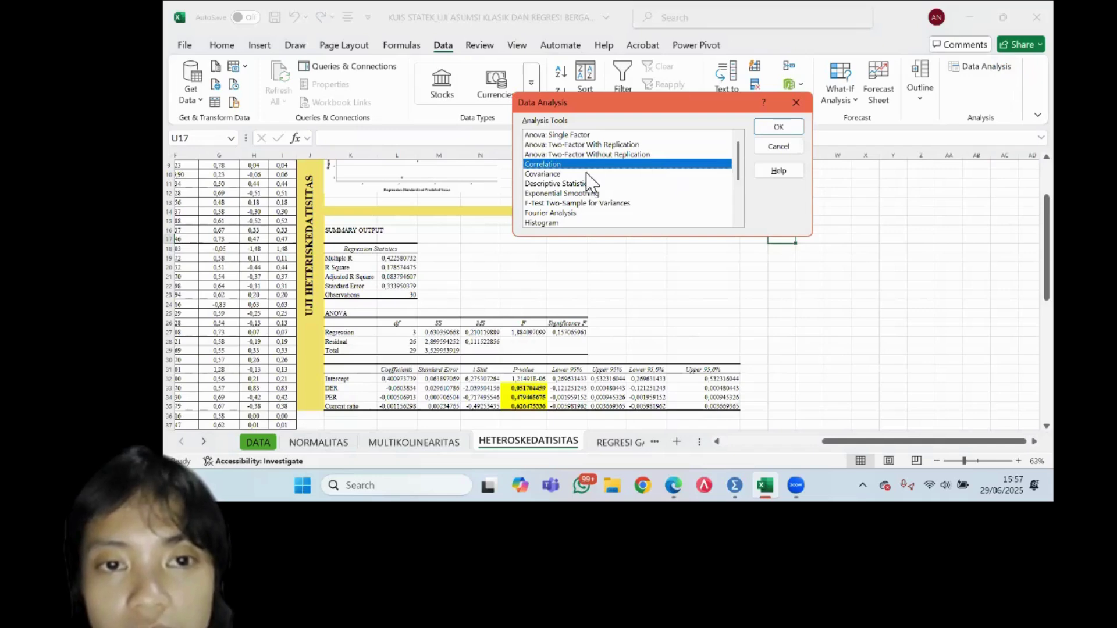
type("re")
left_click(780, 128)
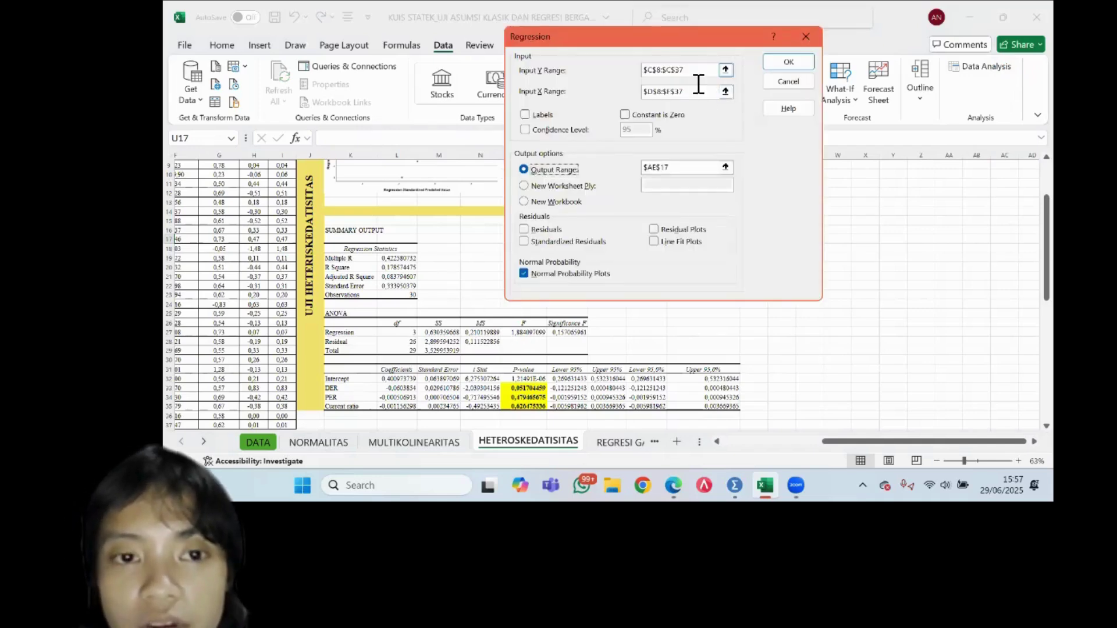
- Set the regression's Input Y Range to the PBV values in $C$8:$C$37
left_click(698, 83)
key("BackSpace")
key("BackSpace")
key("BackSpace")
key("BackSpace")
key("BackSpace")
key("BackSpace")
key("BackSpace")
key("BackSpace")
key("BackSpace")
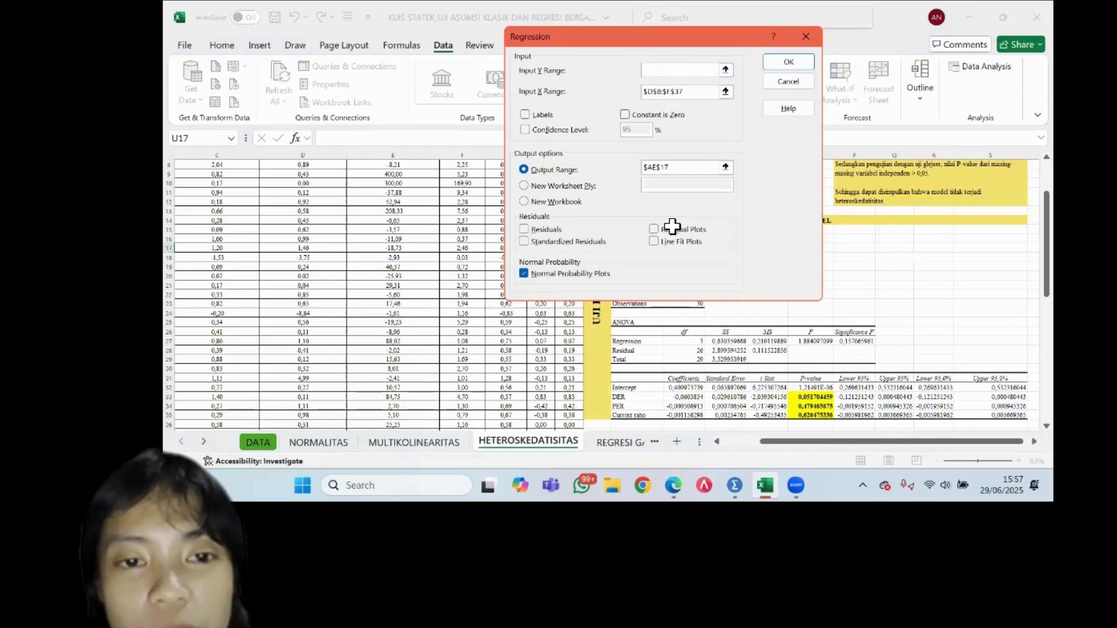
scroll(672, 226, "left", 2)
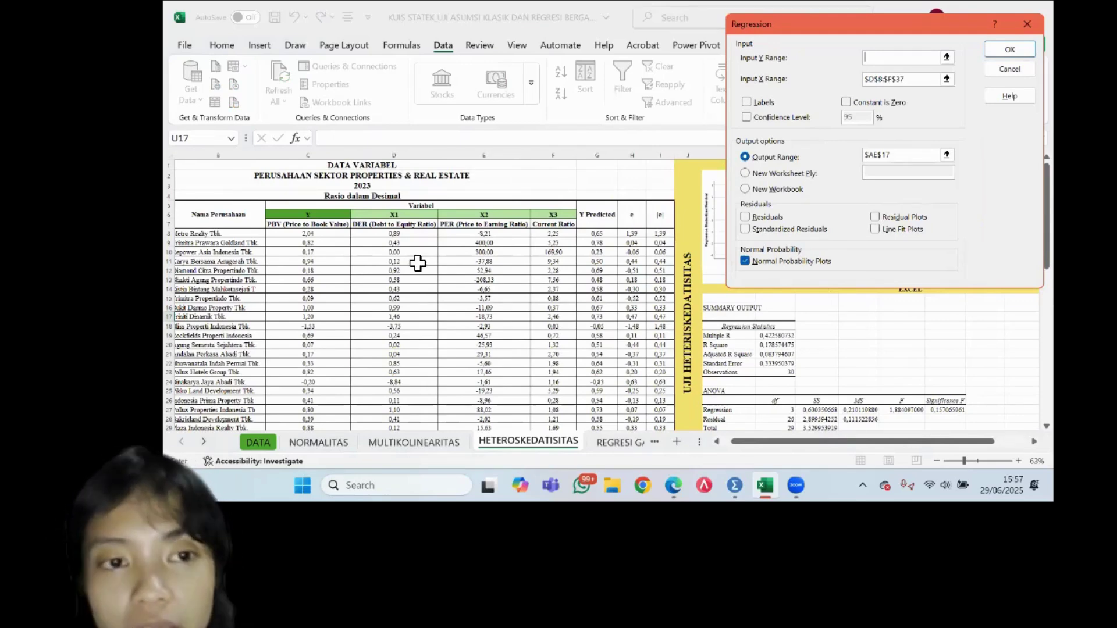
left_click(319, 235)
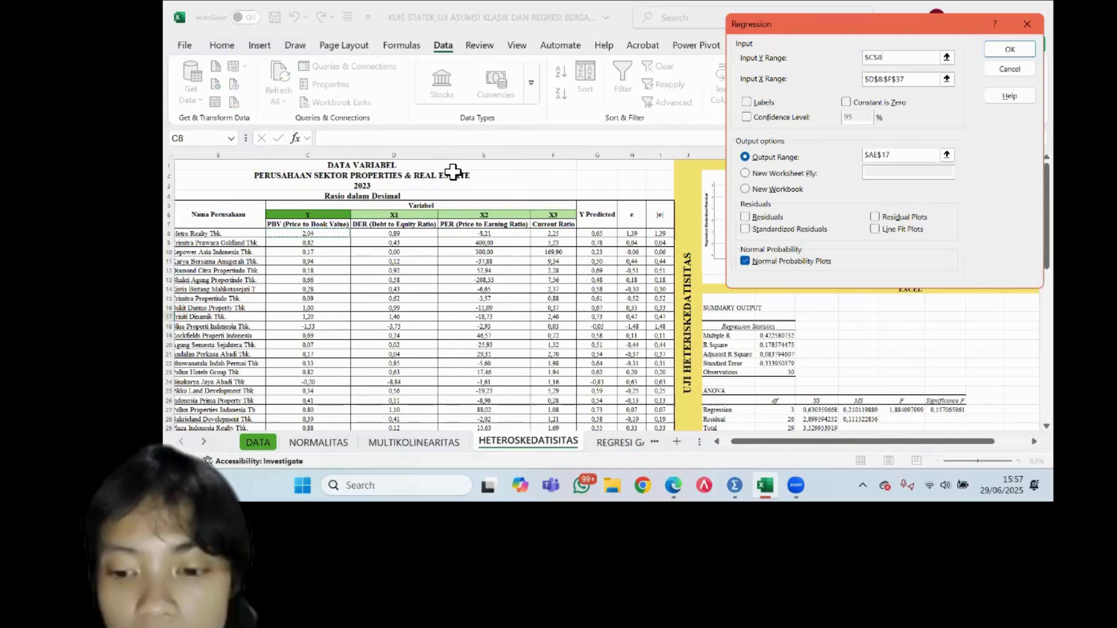
key("ctrl+shift+Down")
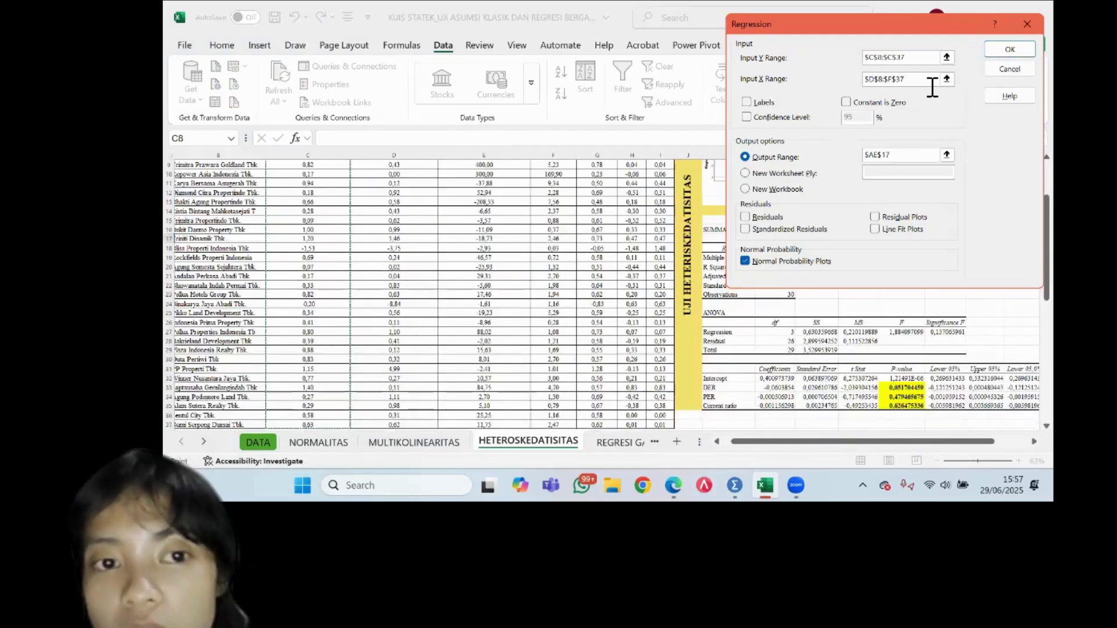
- Set the regression's Input X Range to the DER, PER and Current Ratio values in $D$8:$F$37
left_click(934, 87)
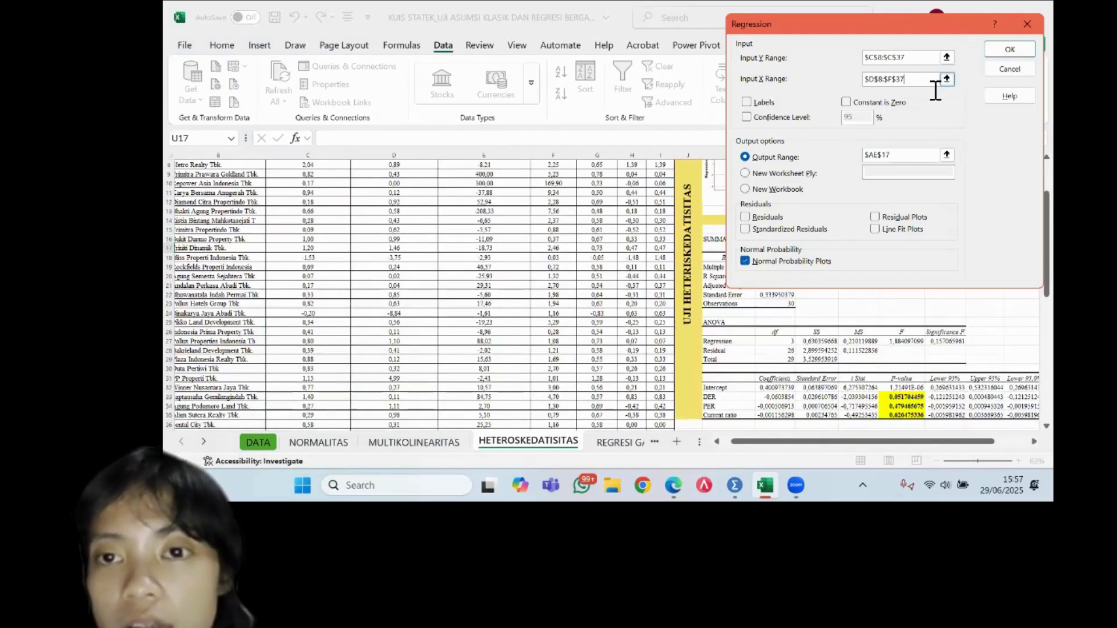
key("ctrl+a")
key("BackSpace")
scroll(595, 267, "up", 2)
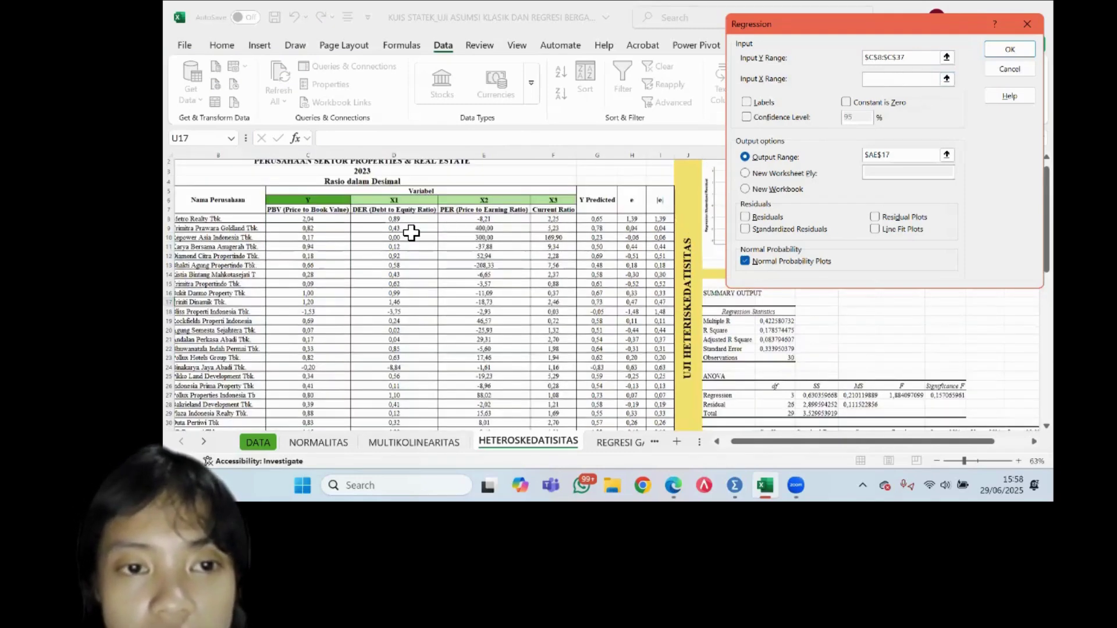
scroll(411, 232, "up", 1)
left_click_drag(412, 233, 555, 234)
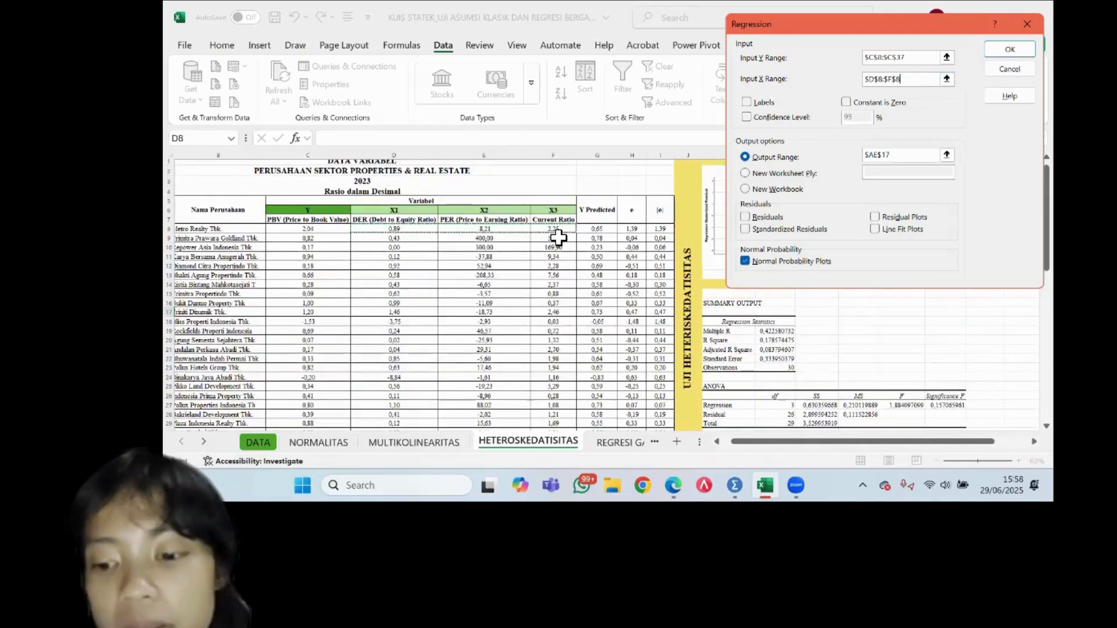
key("ctrl+shift+Down")
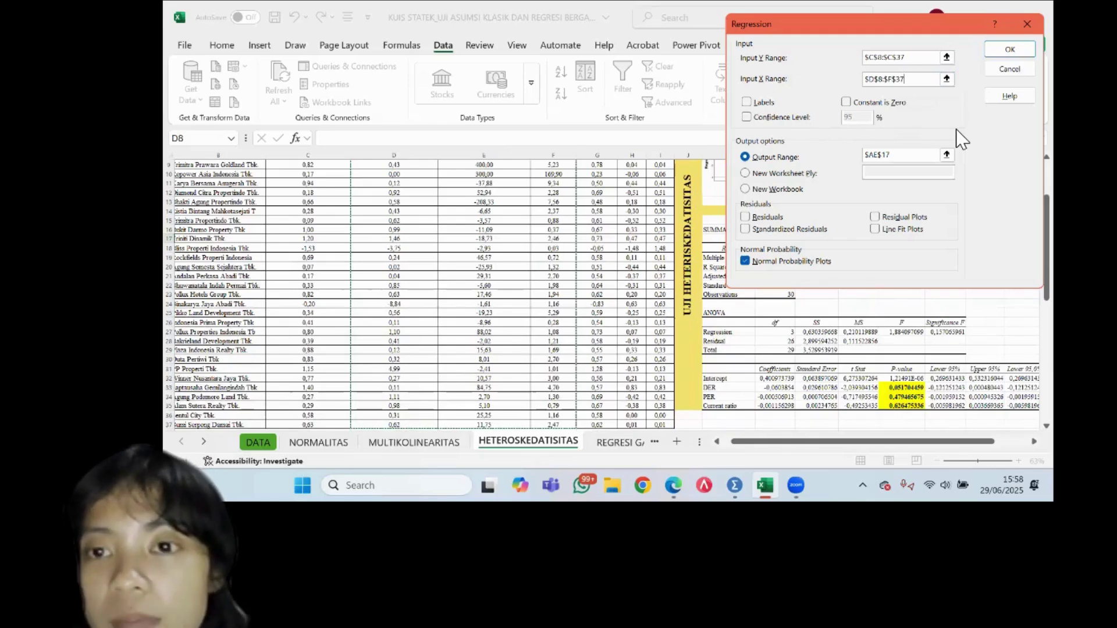
- Turn off Normal Probability Plots, include Residuals, and run the regression with its output at $AE$17
left_click(747, 262)
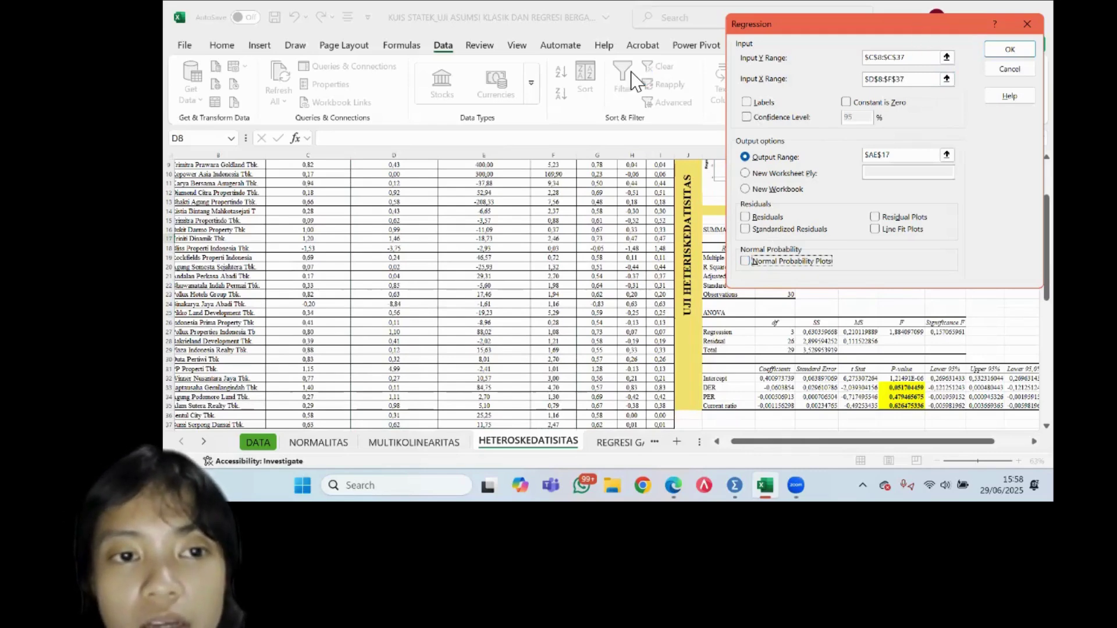
left_click_drag(922, 35, 537, 49)
left_click(364, 234)
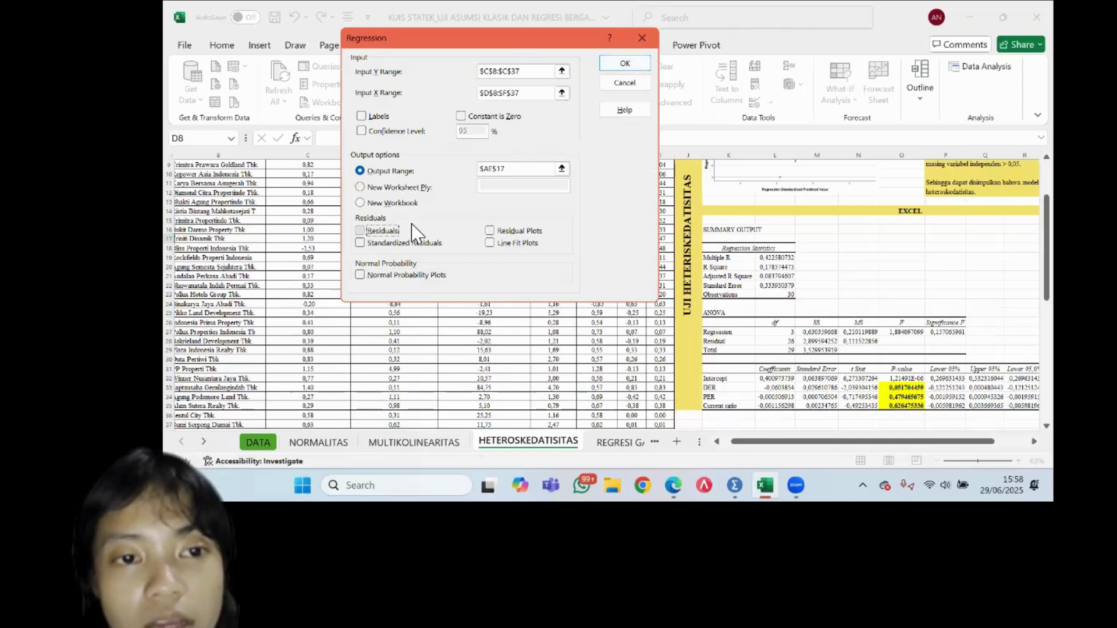
left_click(625, 64)
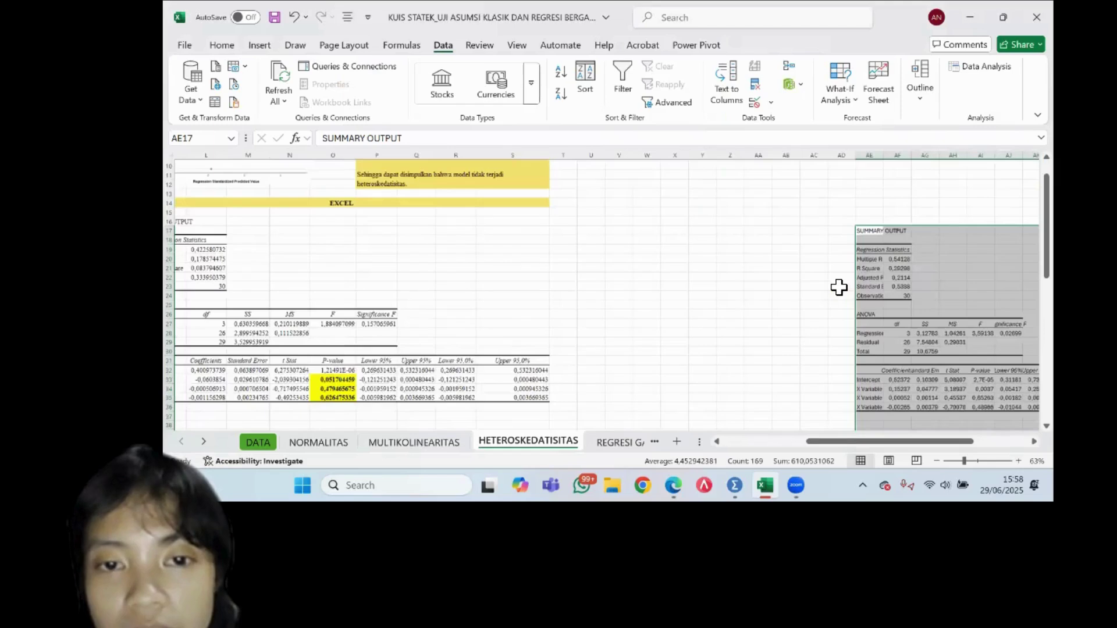
scroll(839, 287, "down", 8)
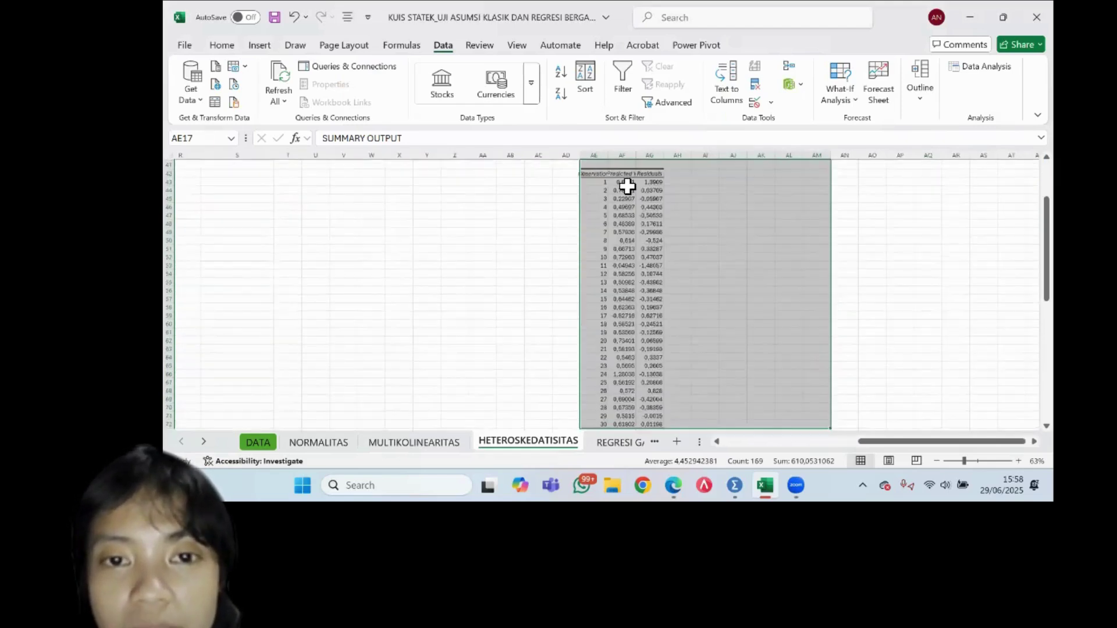
- Autofit the Predicted Y column of the residual output and select its first value in AF43
double_click(641, 163)
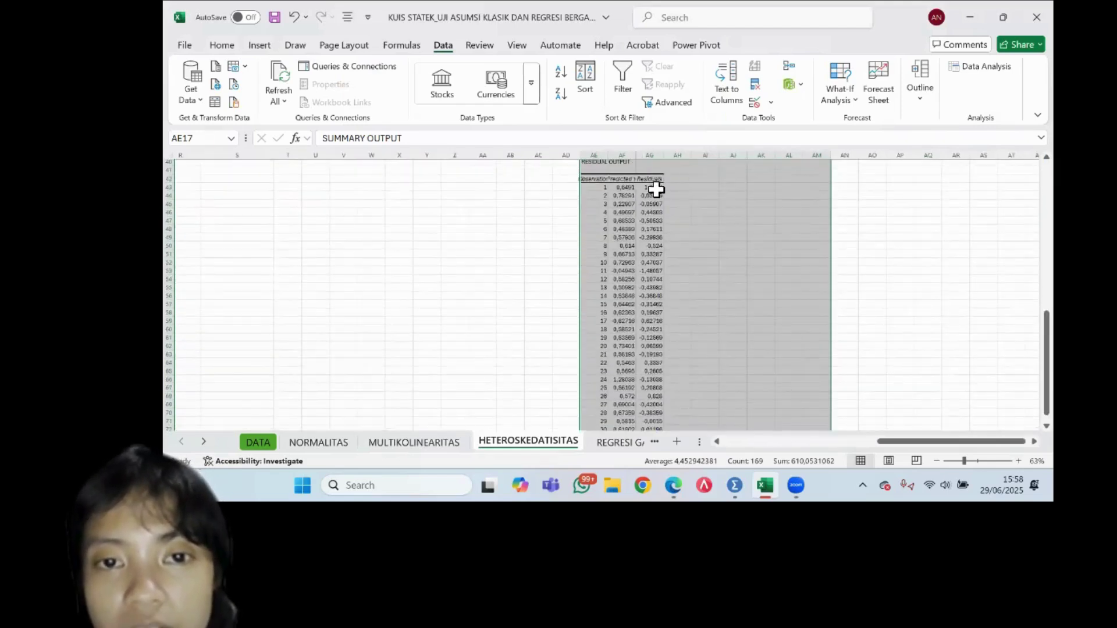
left_click(639, 190)
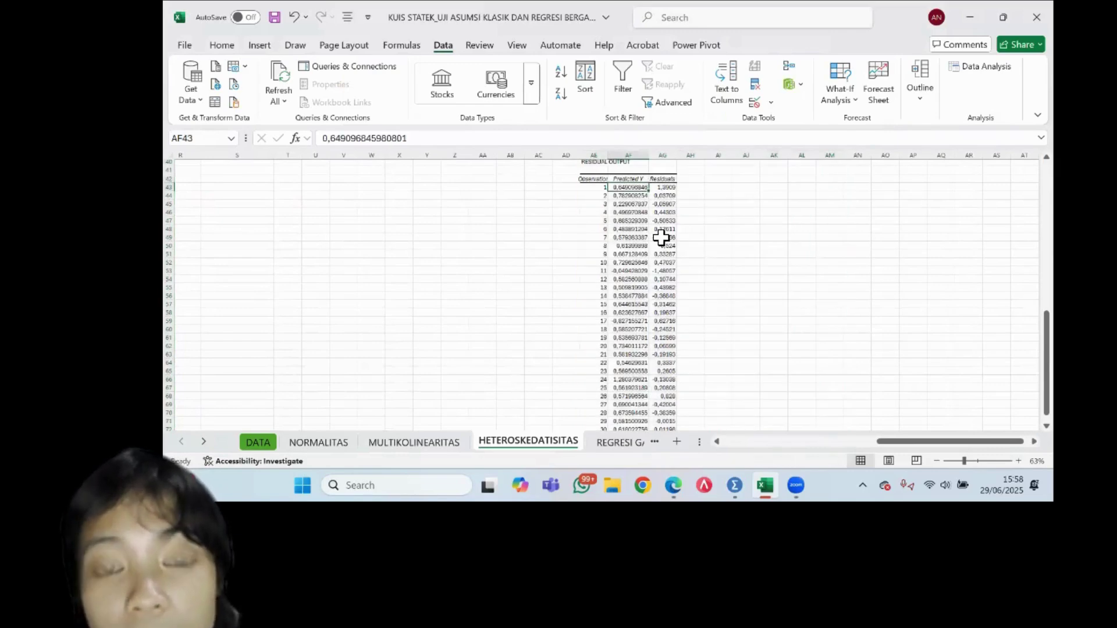
scroll(661, 237, "up", 2)
scroll(661, 236, "up", 10)
scroll(660, 237, "left", 5)
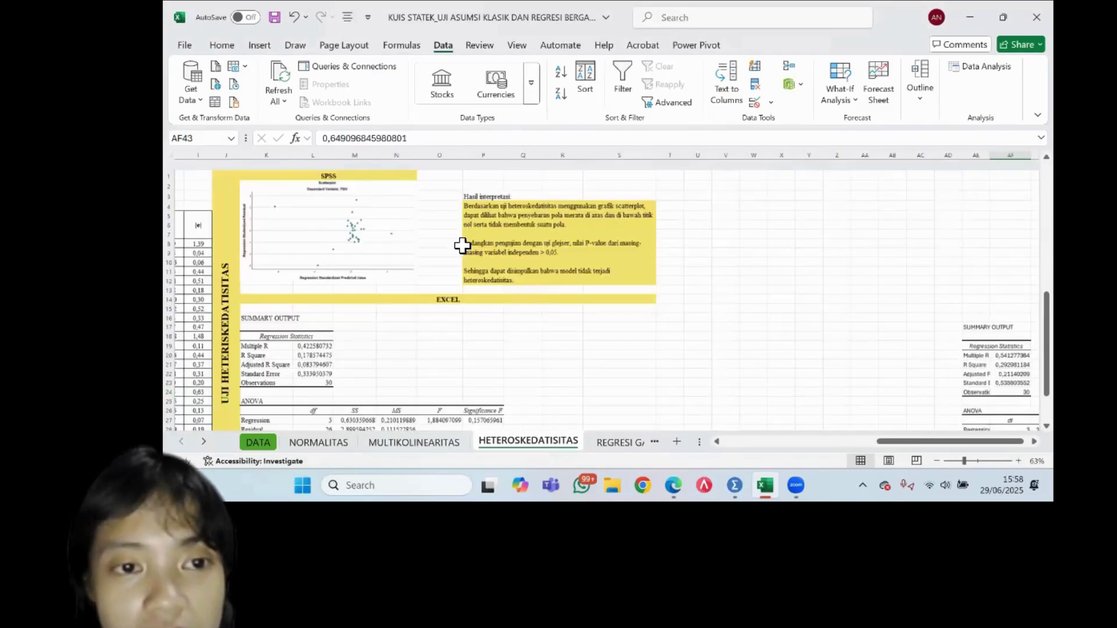
scroll(419, 236, "left", 3)
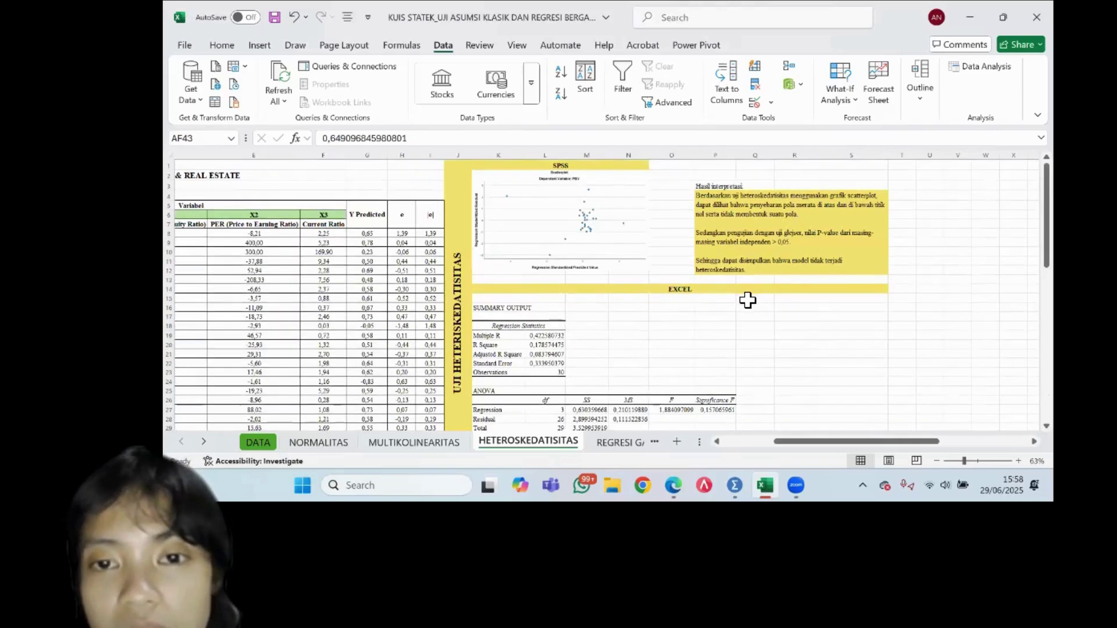
- Compare the residual output with the Y Predicted, e and |e| columns, and check the absolute-value formula in I8
scroll(747, 300, "down", 14)
scroll(747, 301, "right", 4)
scroll(747, 300, "up", 4)
scroll(747, 300, "left", 1)
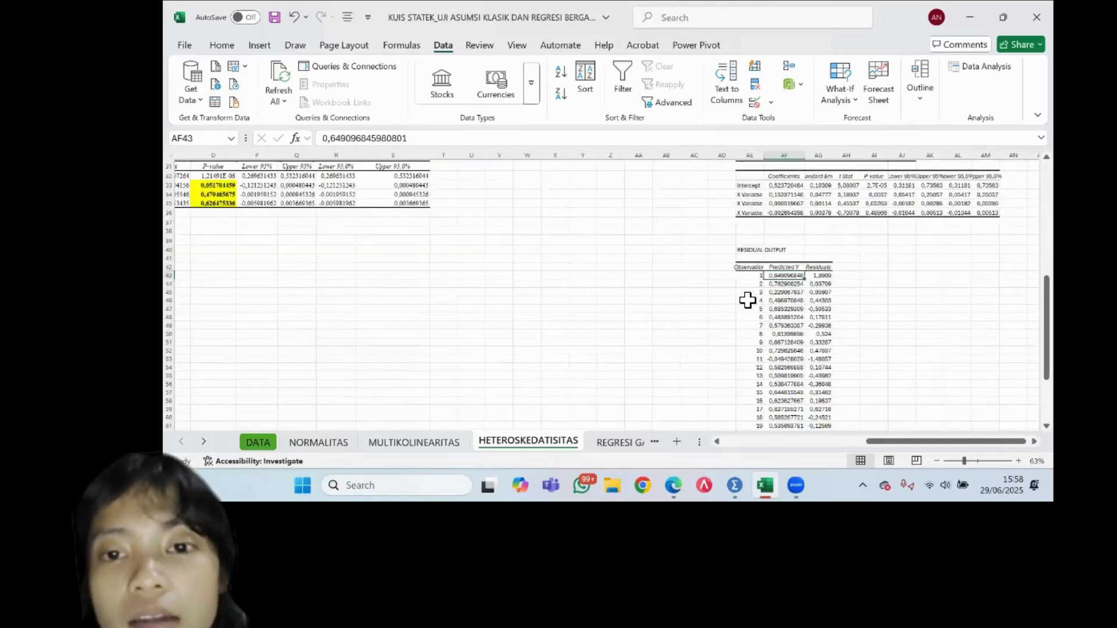
scroll(747, 300, "left", 1)
scroll(747, 300, "up", 1)
scroll(747, 300, "left", 1)
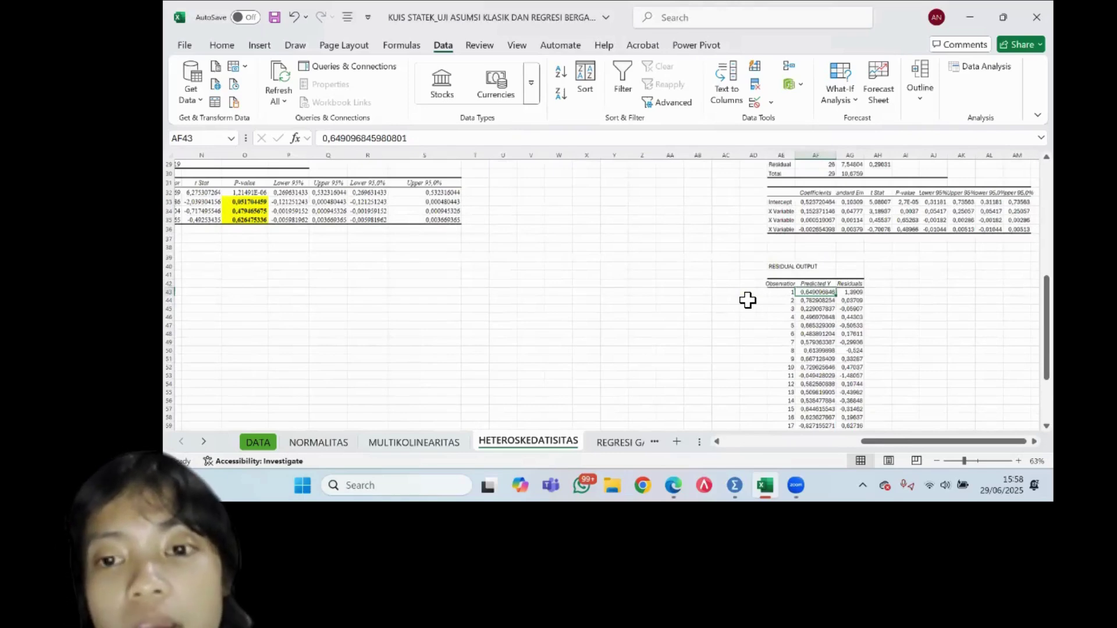
scroll(748, 300, "up", 1)
scroll(747, 300, "left", 1)
scroll(747, 300, "up", 1)
scroll(747, 300, "left", 1)
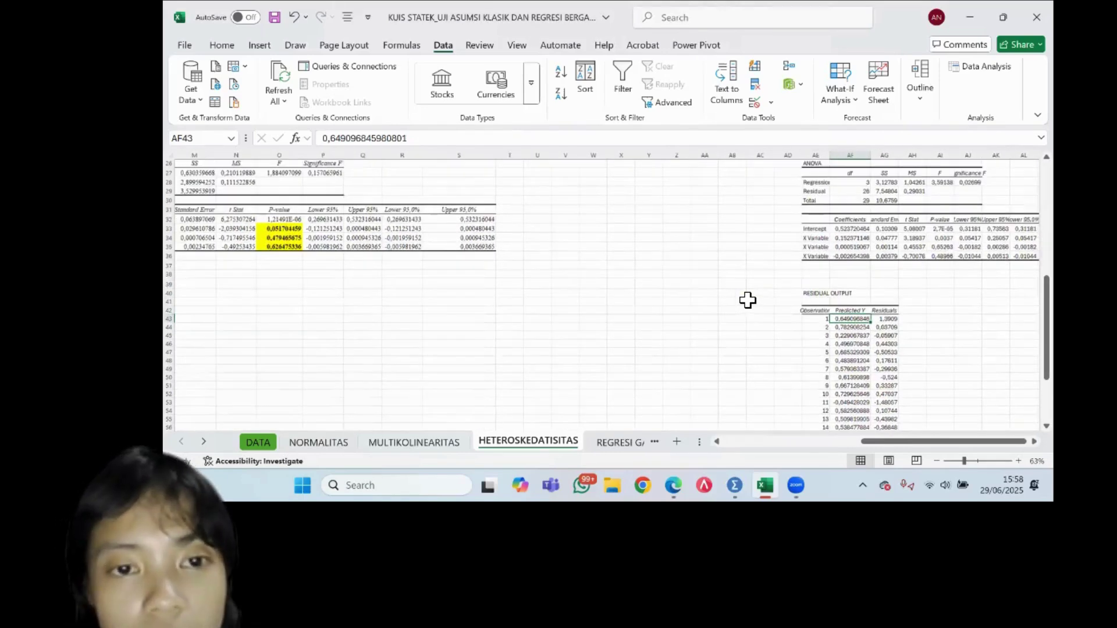
scroll(748, 301, "up", 10)
scroll(748, 300, "left", 5)
scroll(545, 252, "down", 1)
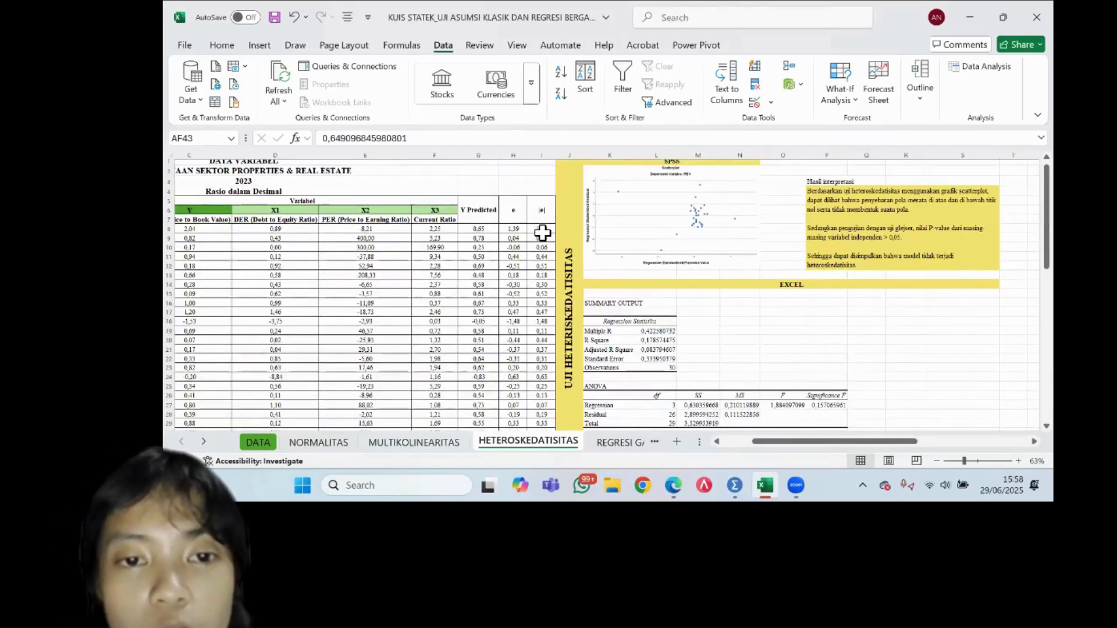
left_click(543, 233)
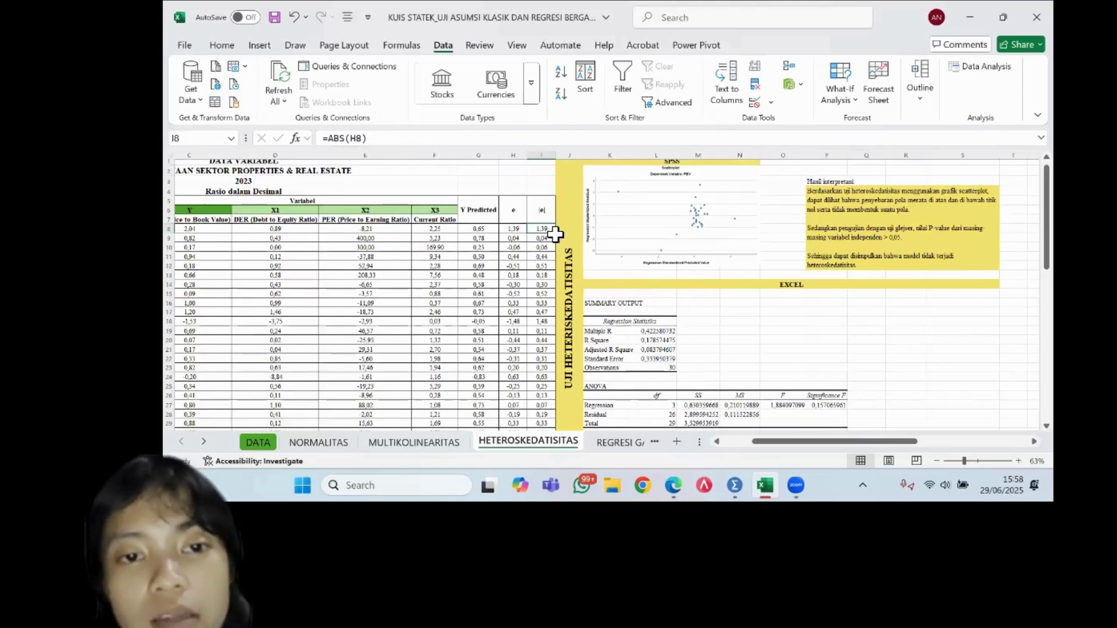
- Select empty cell K38 below the existing Glejser regression output and open the Regression tool from the data analysis tools
scroll(636, 276, "down", 9)
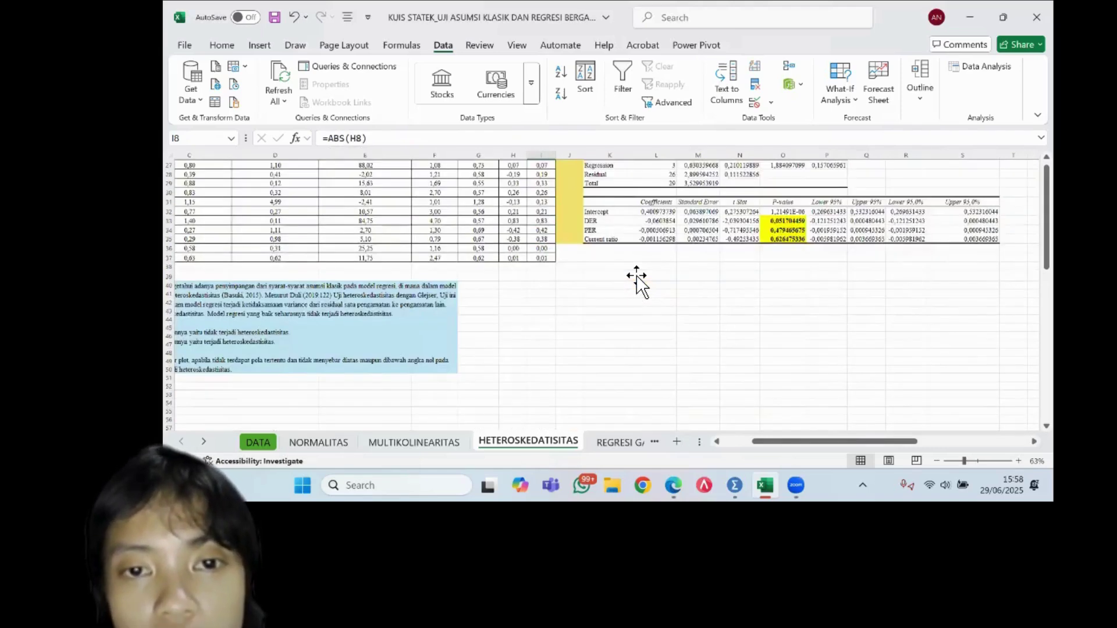
scroll(636, 275, "up", 9)
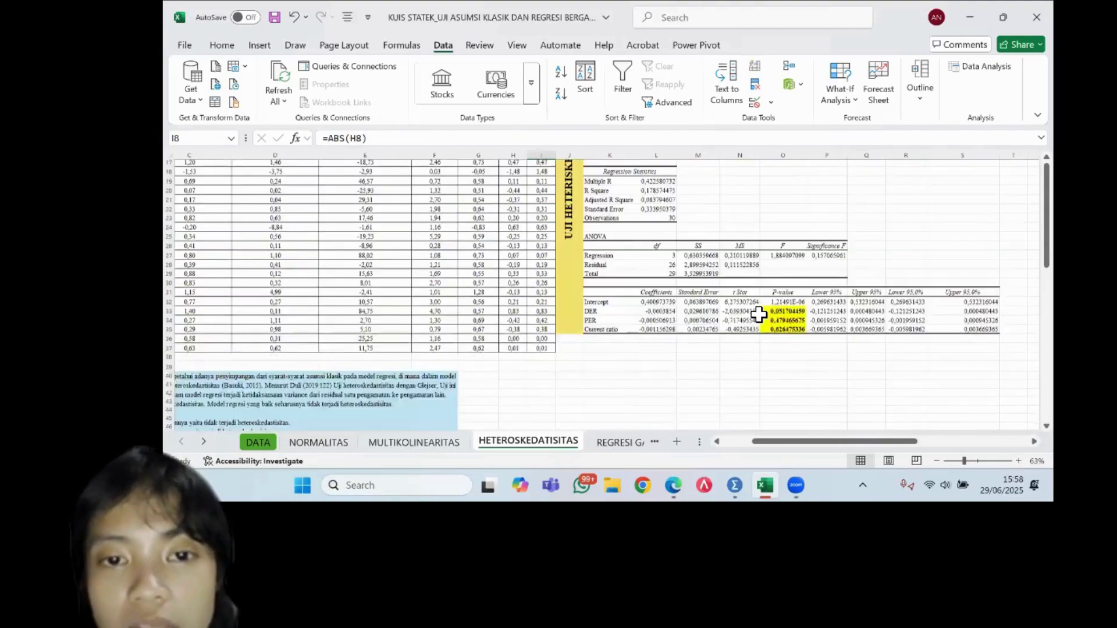
scroll(759, 314, "up", 3)
left_click(616, 245)
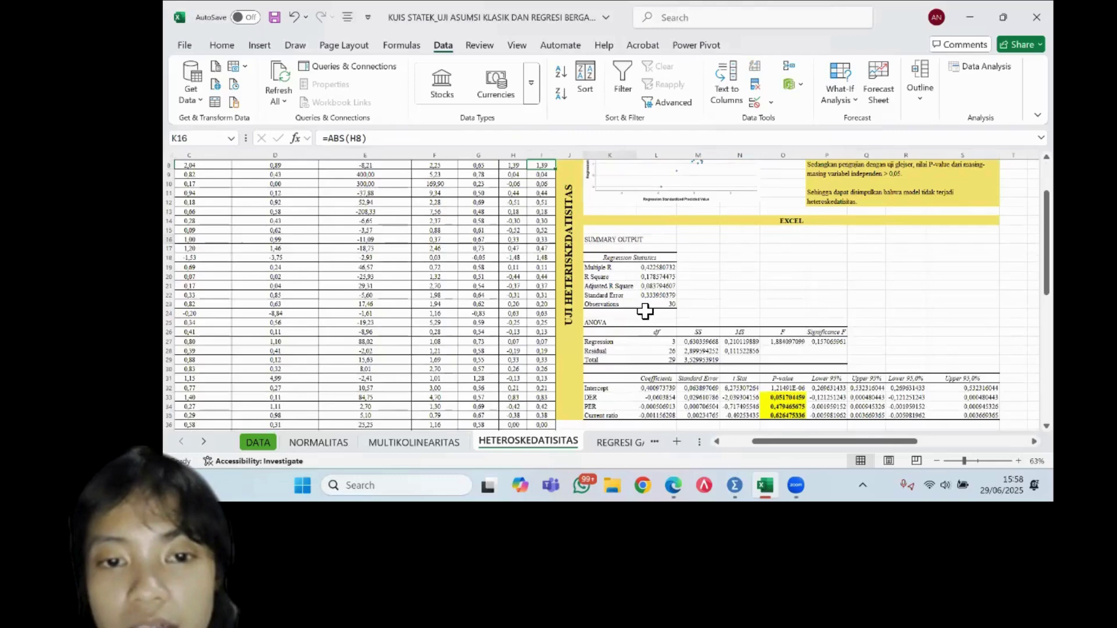
scroll(618, 312, "down", 4)
left_click(618, 313)
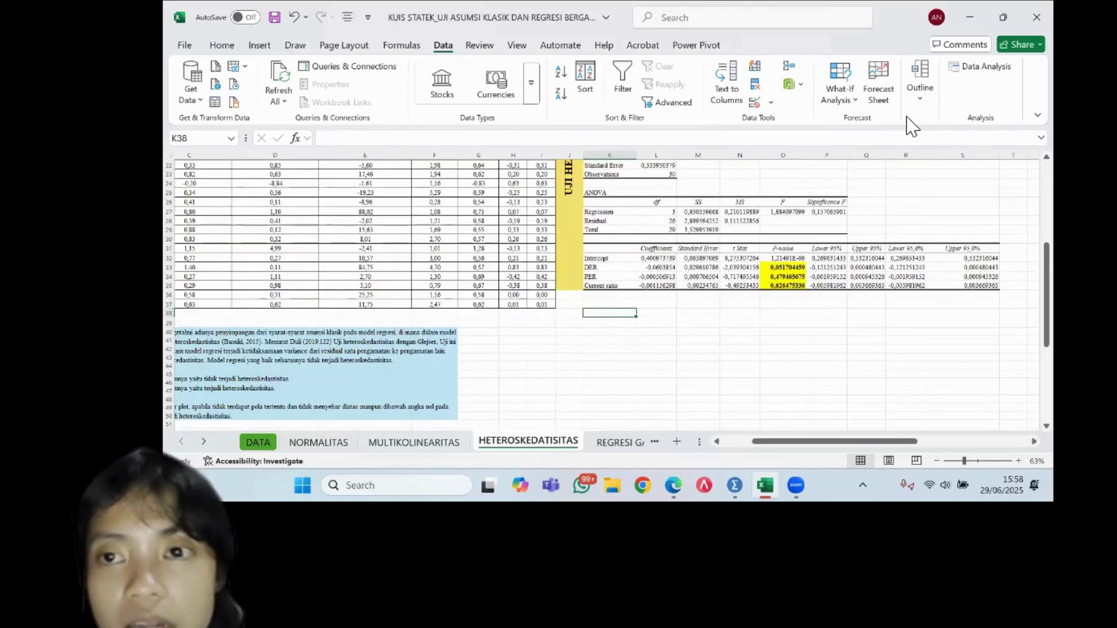
left_click(983, 66)
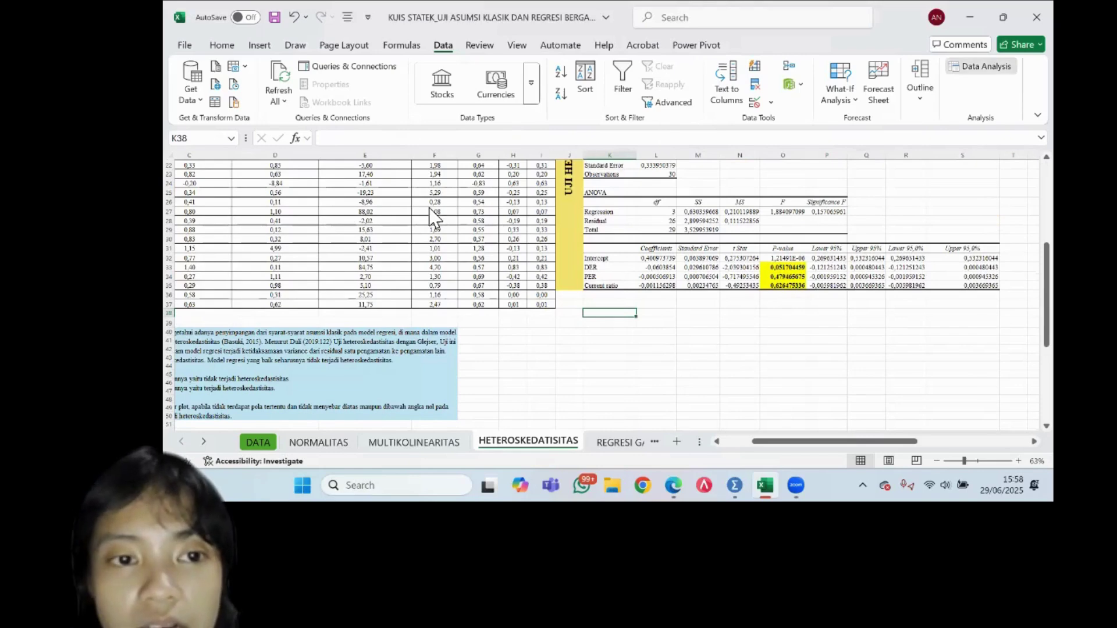
left_click(624, 131)
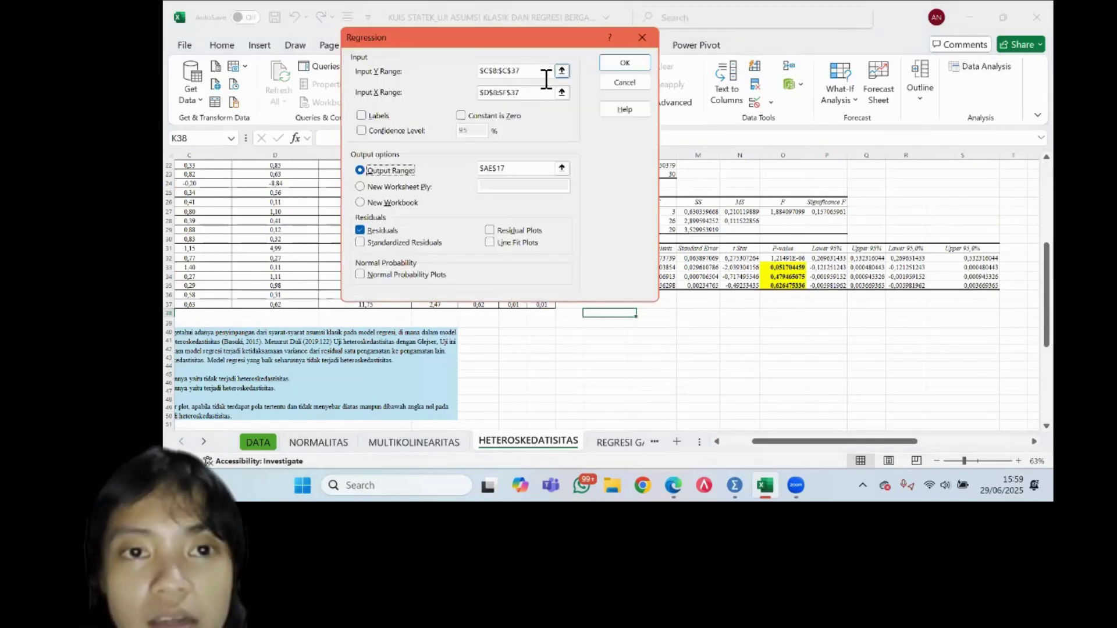
- Set the regression's Input Y Range to the absolute residuals |e| in $I$8:$I$37
left_click_drag(545, 79, 847, 81)
key("BackSpace")
scroll(578, 235, "up", 3)
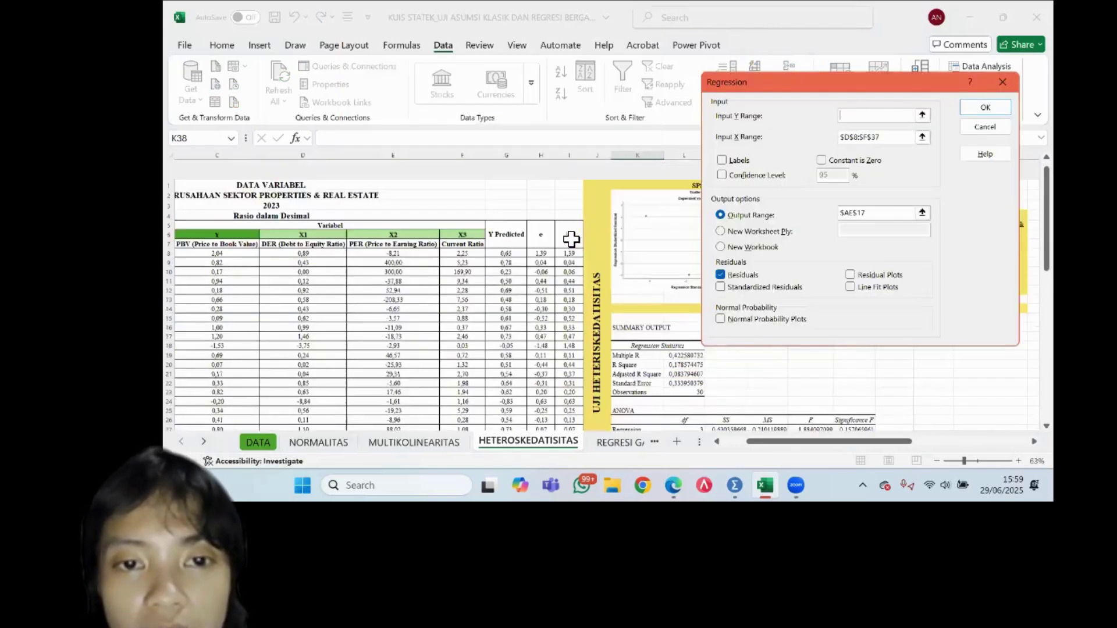
left_click(571, 238)
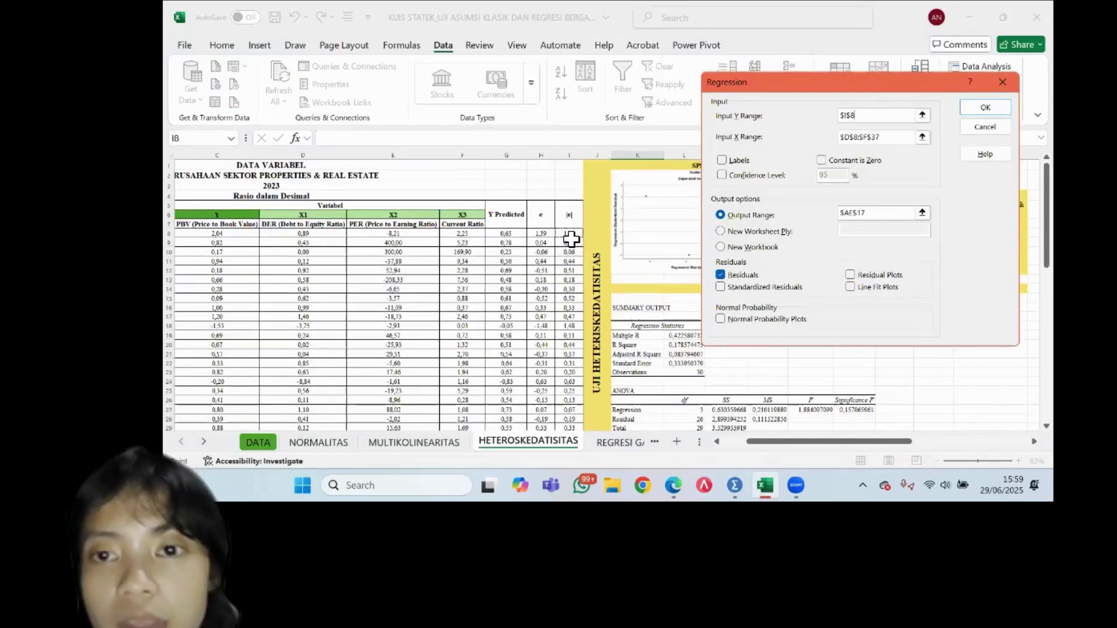
key("ctrl+shift+Down")
- Clear the Input X Range and reselect the DER, PER and Current Ratio values in $D$8:$F$37
left_click(906, 141)
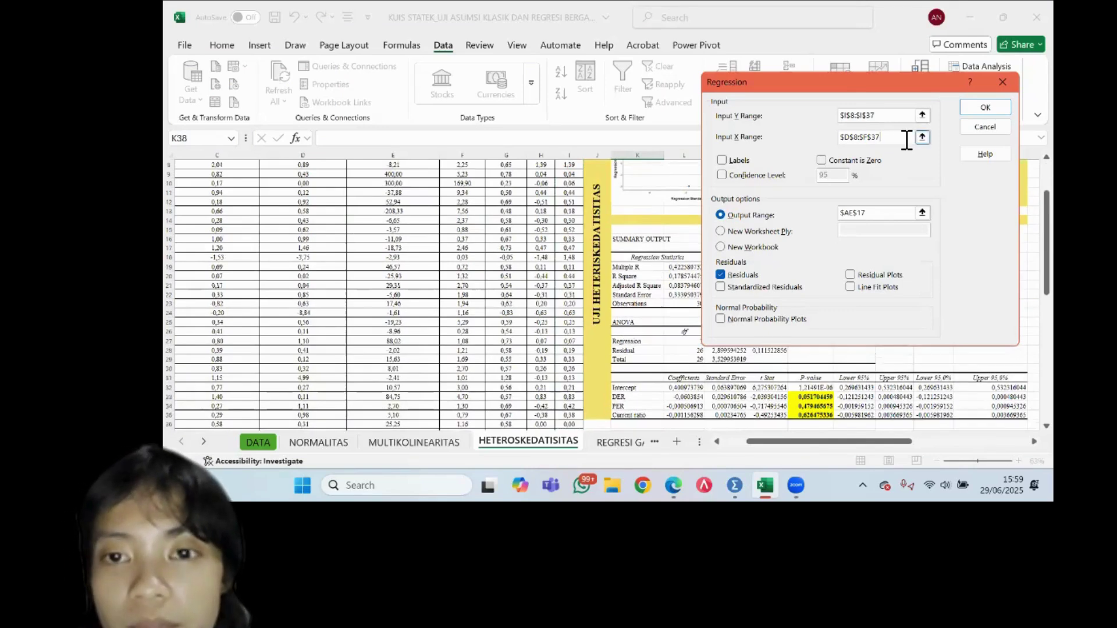
key("BackSpace")
key("BackSpace")
key("BackSpace")
key("BackSpace")
key("BackSpace")
key("BackSpace")
key("BackSpace")
key("BackSpace")
key("BackSpace")
key("BackSpace")
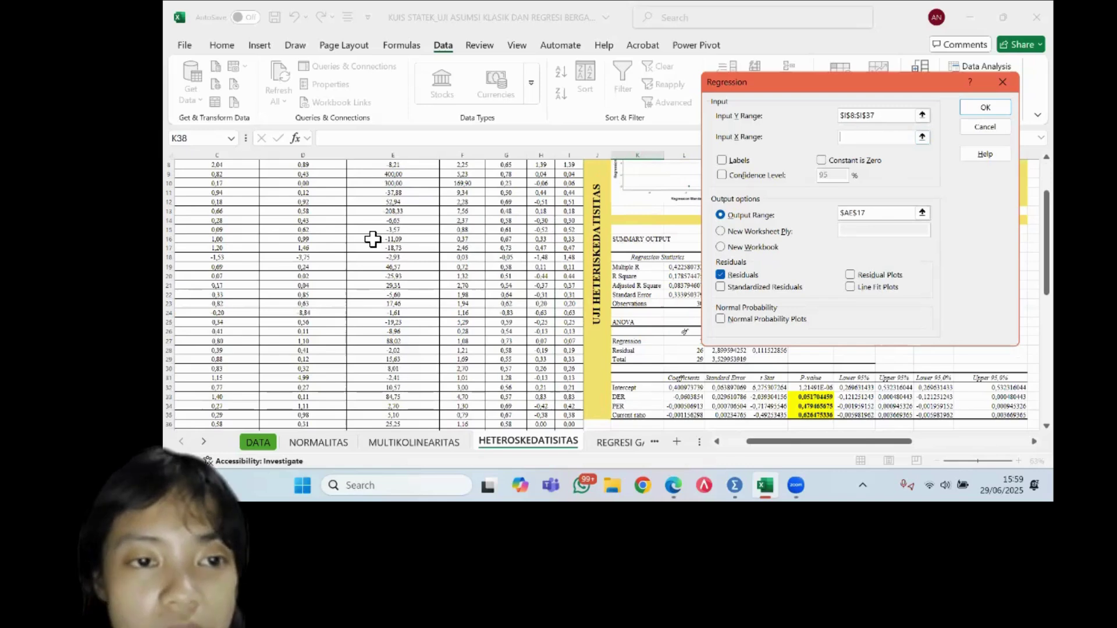
scroll(373, 238, "up", 3)
left_click_drag(373, 238, 504, 238)
key("ctrl+shift+Down")
- Turn off Residuals and run the regression with its output at $K$38
left_click(721, 276)
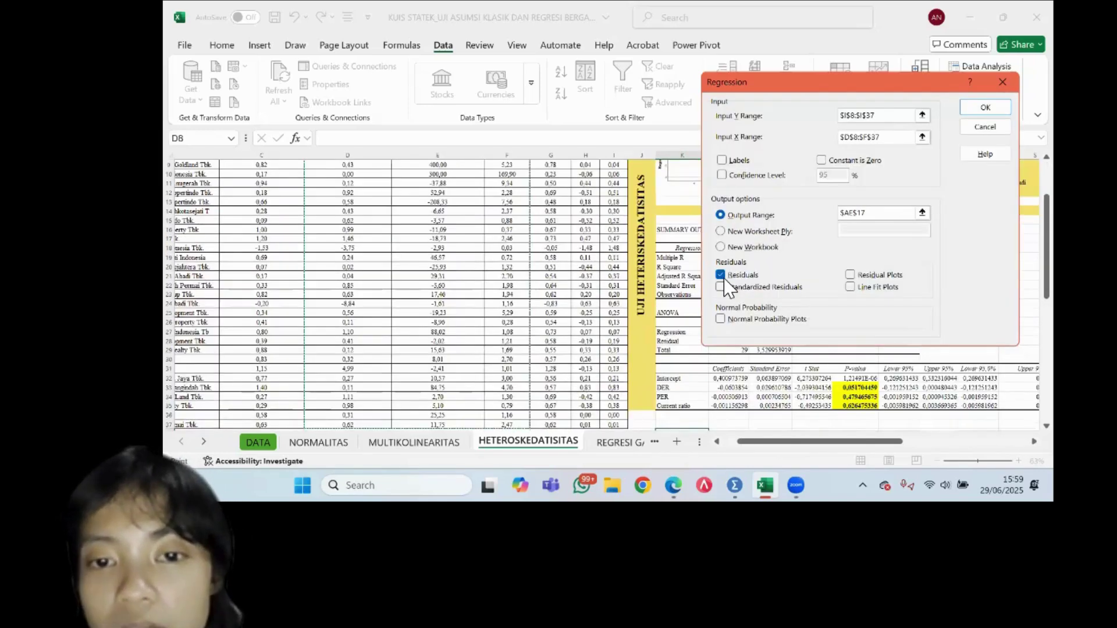
left_click(723, 277)
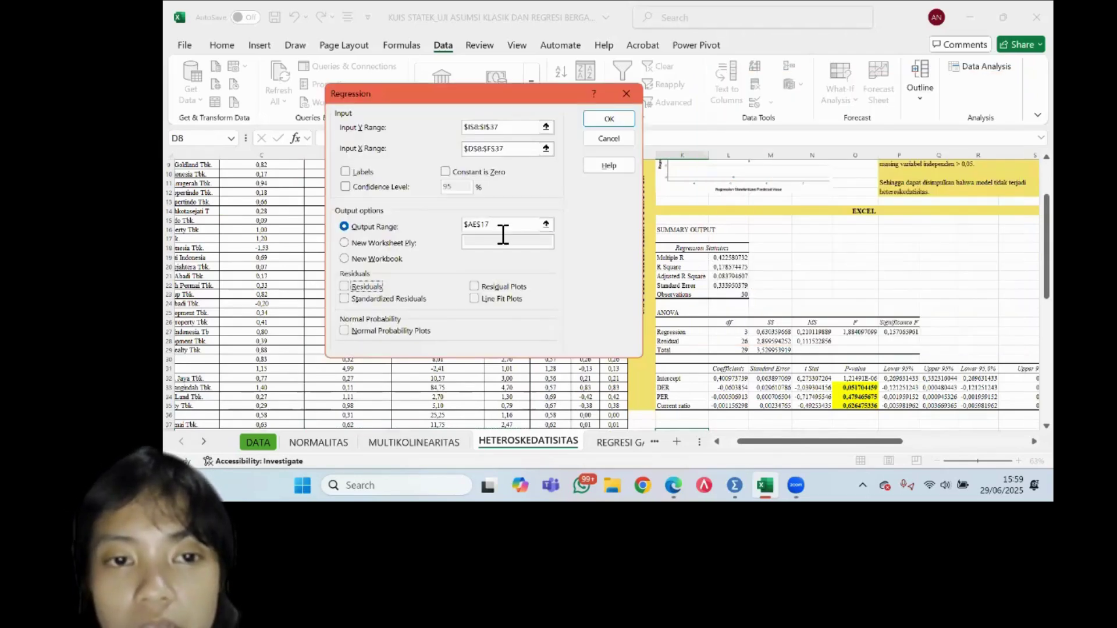
left_click(502, 227)
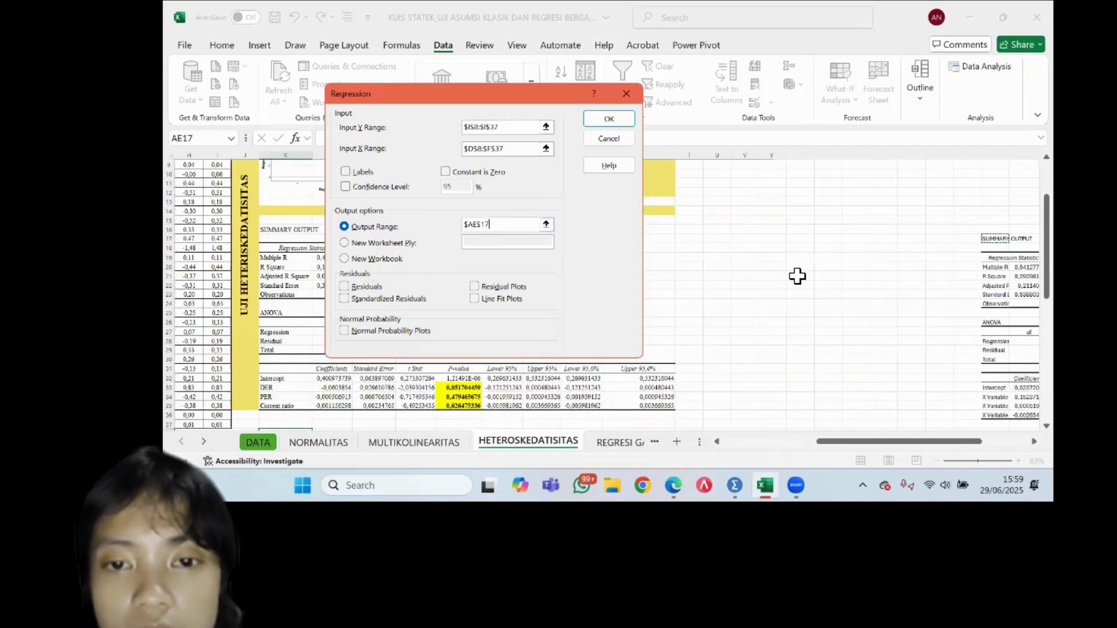
scroll(797, 276, "down", 5)
scroll(798, 277, "left", 3)
scroll(746, 298, "left", 1)
left_click(747, 298)
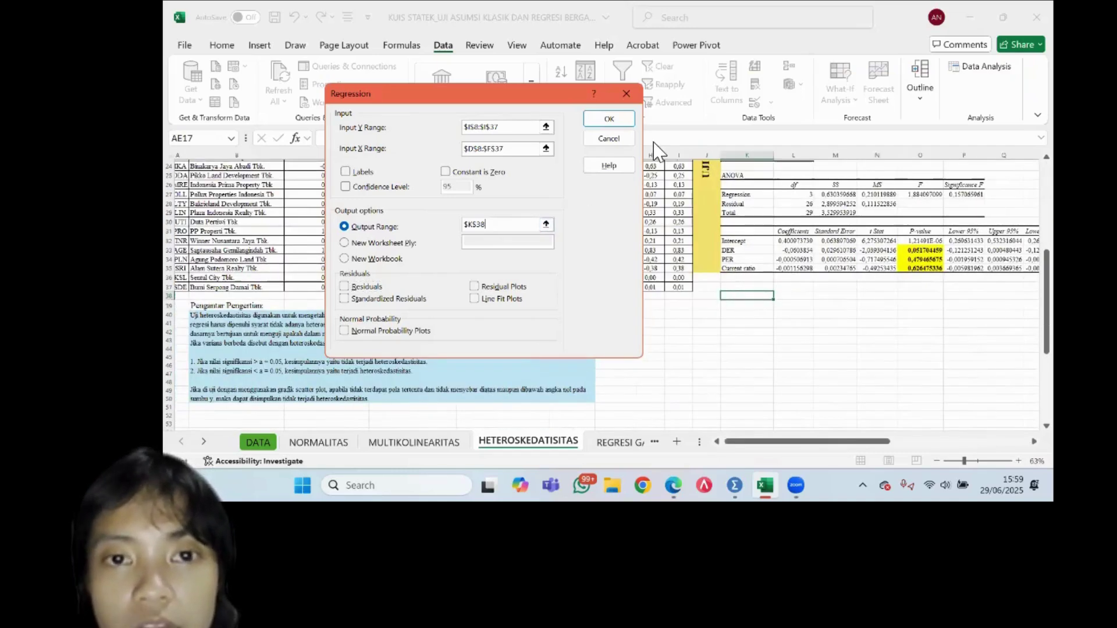
left_click(615, 124)
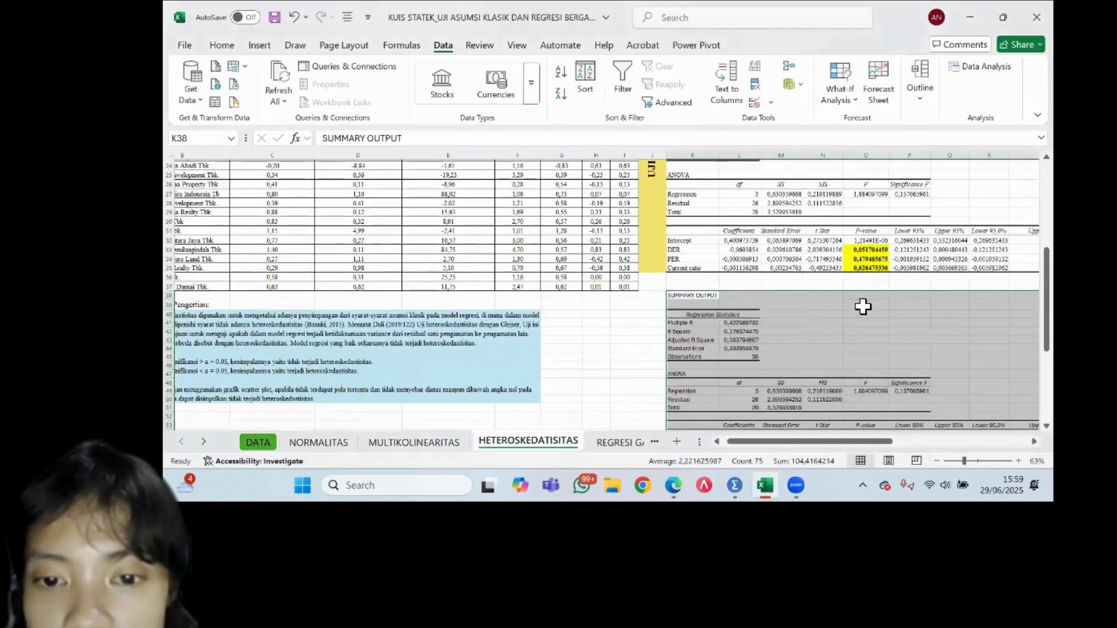
- Compare the new regression output with the existing summary, its highlighted P-values and the written heteroskedasticity interpretation
scroll(863, 306, "up", 2)
scroll(862, 306, "right", 2)
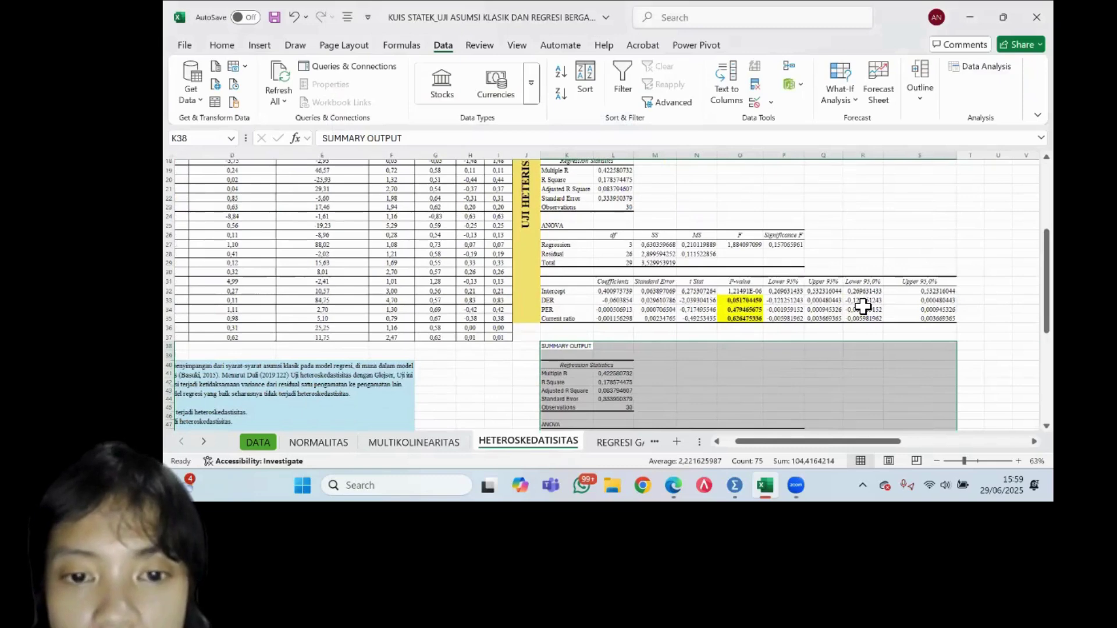
scroll(863, 306, "down", 2)
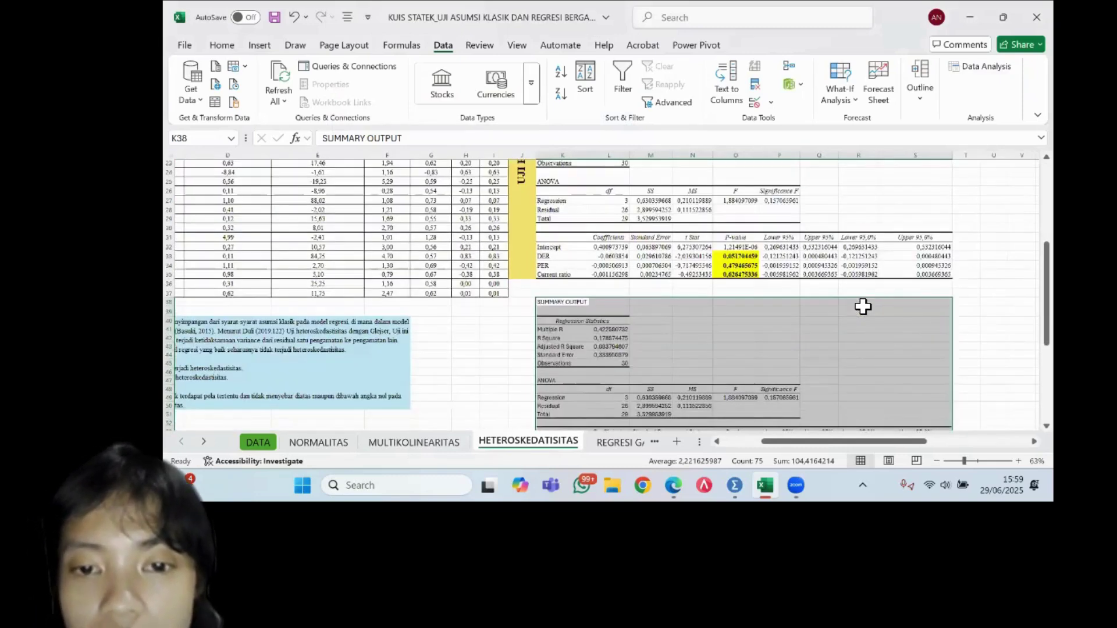
scroll(863, 306, "down", 2)
scroll(862, 307, "up", 6)
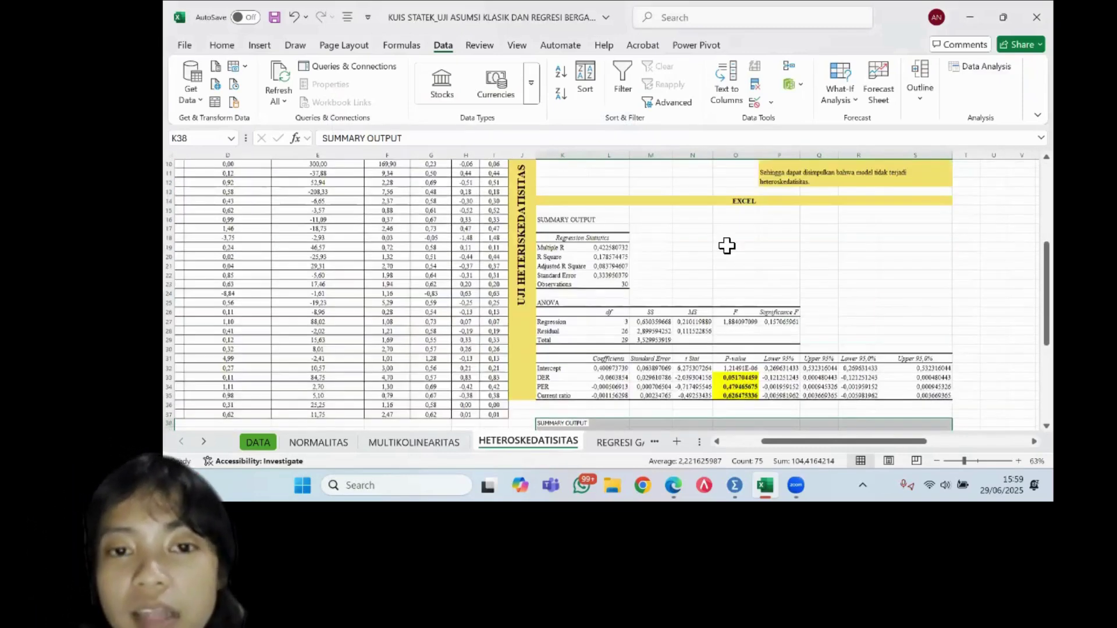
scroll(727, 246, "up", 3)
left_click(1007, 245)
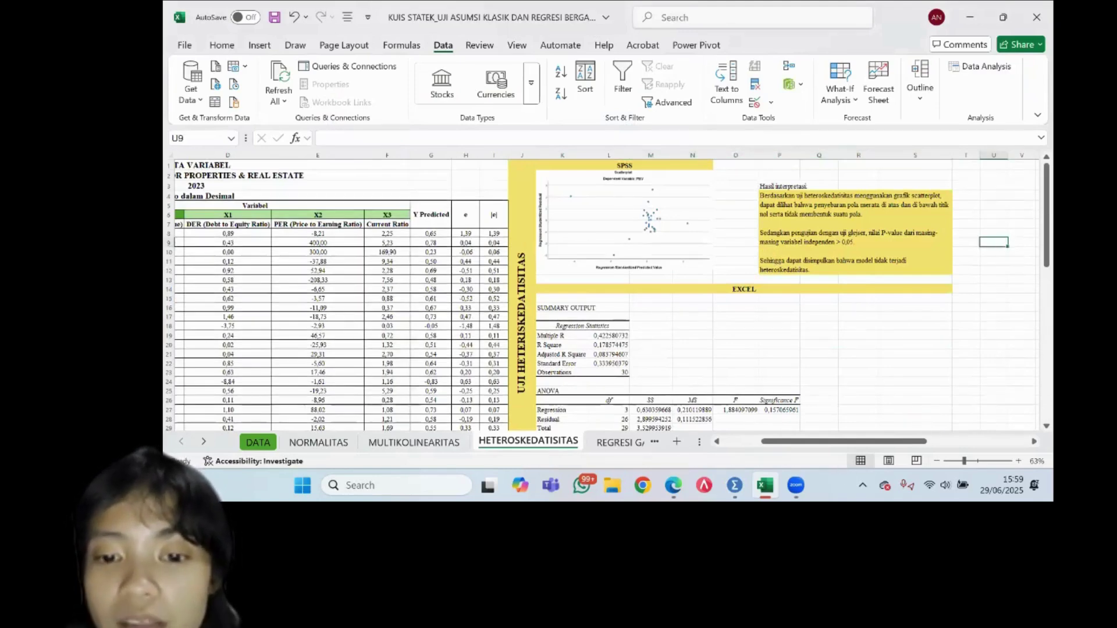
- Switch to SPSS Statistics, close the previous collinearity output viewer, and bring up the data editor
mouse_move(735, 485)
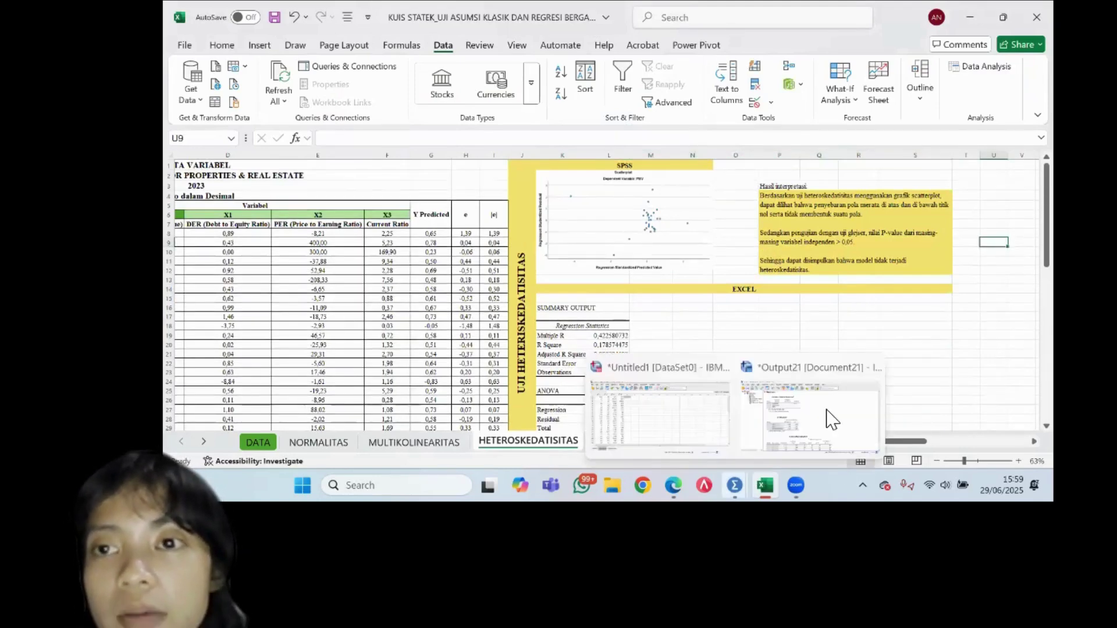
left_click(1036, 8)
left_click(1035, 8)
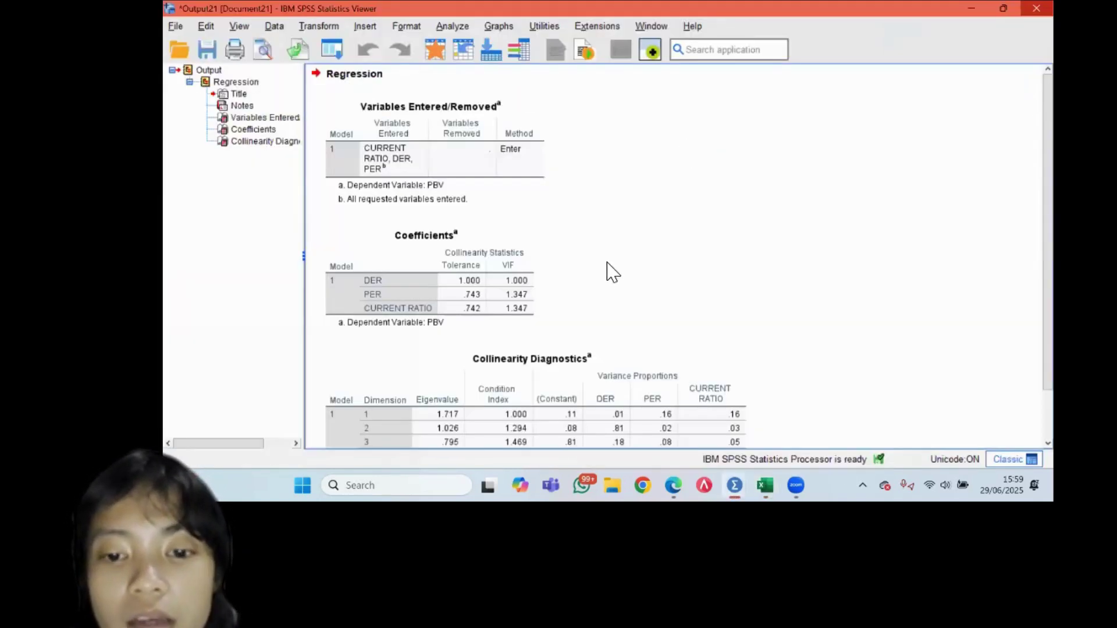
left_click(609, 259)
left_click(735, 486)
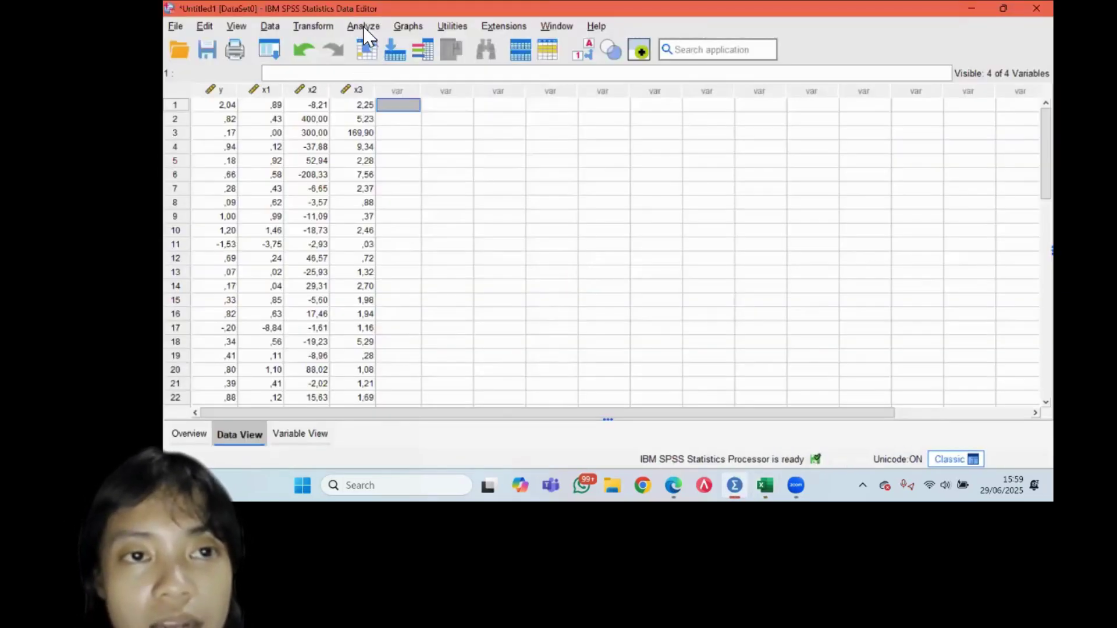
- Open the Linear Regression analysis and assign PBV [y] as the dependent variable
left_click(364, 28)
mouse_move(430, 233)
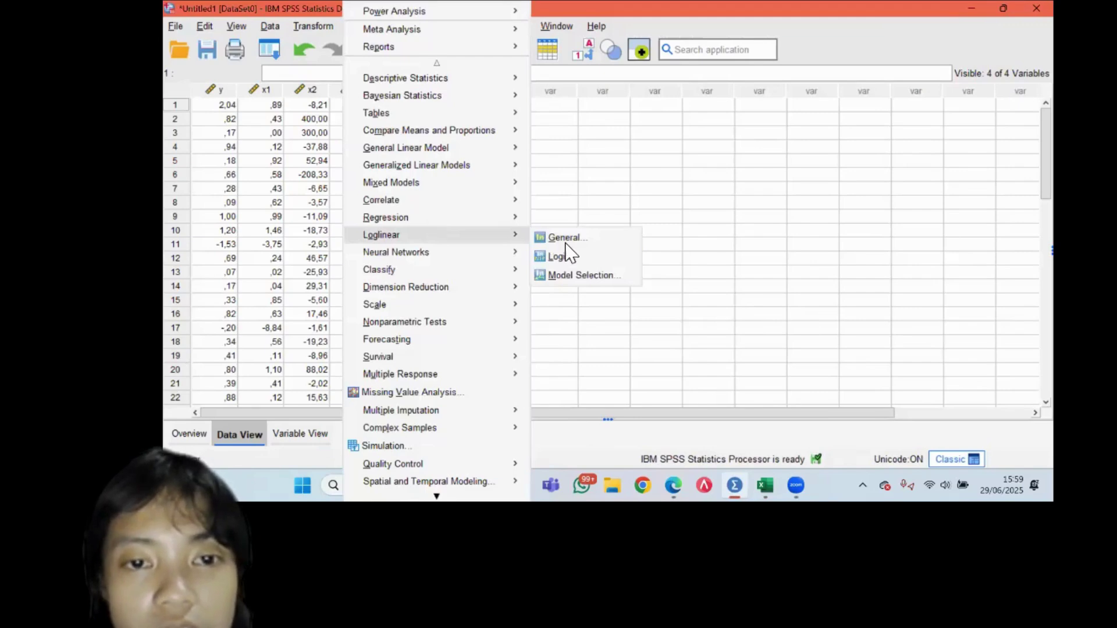
mouse_move(407, 217)
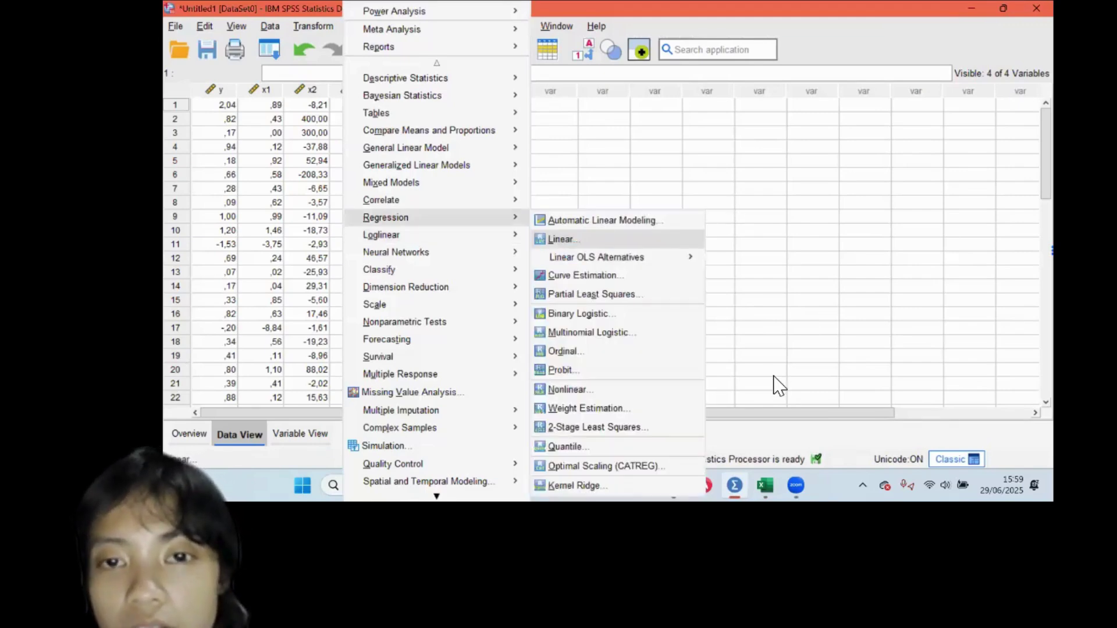
left_click(723, 114)
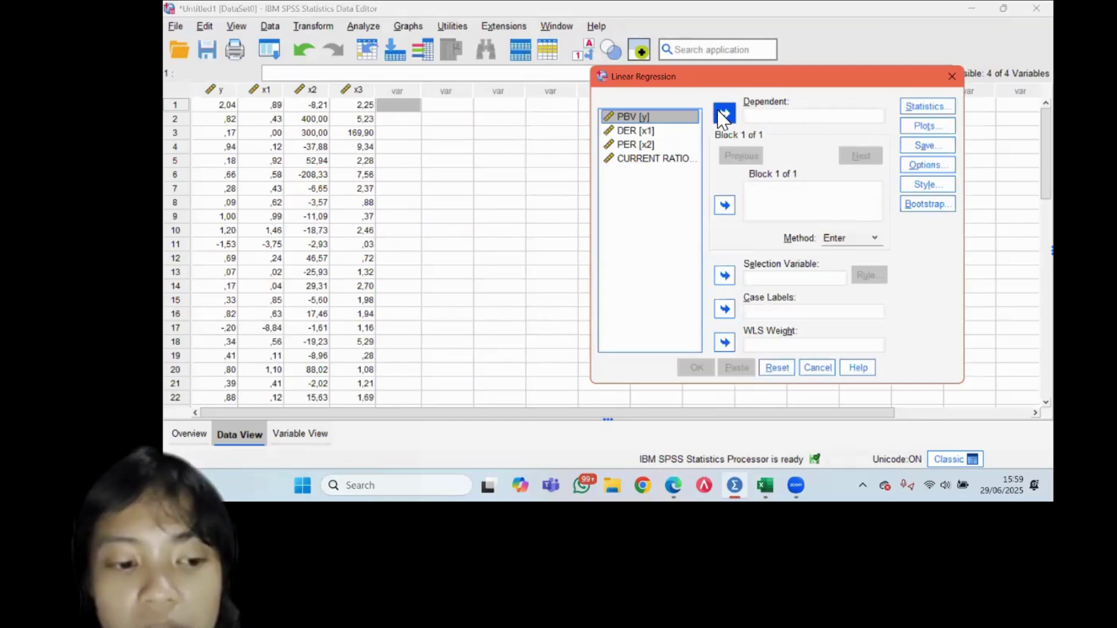
left_click(723, 114)
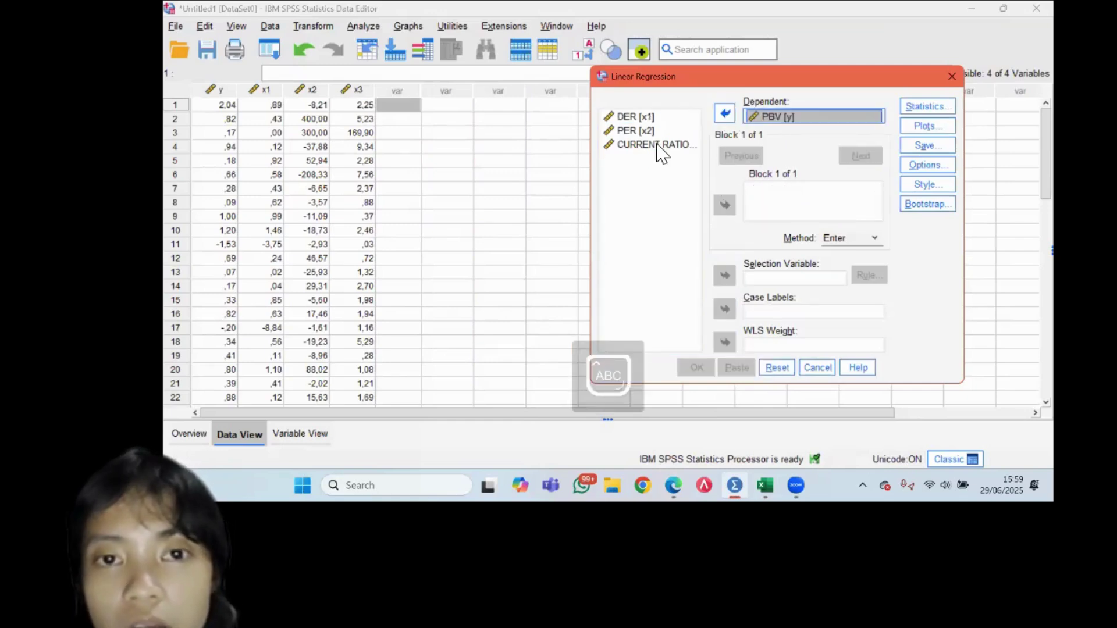
- Assign DER [x1], PER [x2] and CURRENT RATIO [x3] as the independent variables of the linear regression
left_click(641, 116)
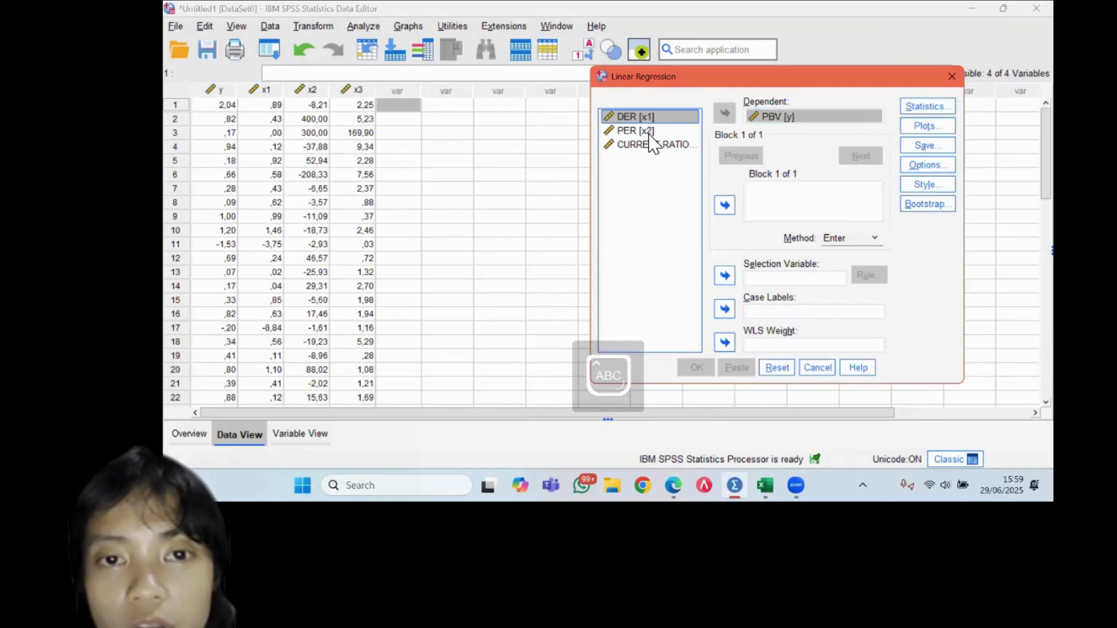
left_click(655, 145, "shift")
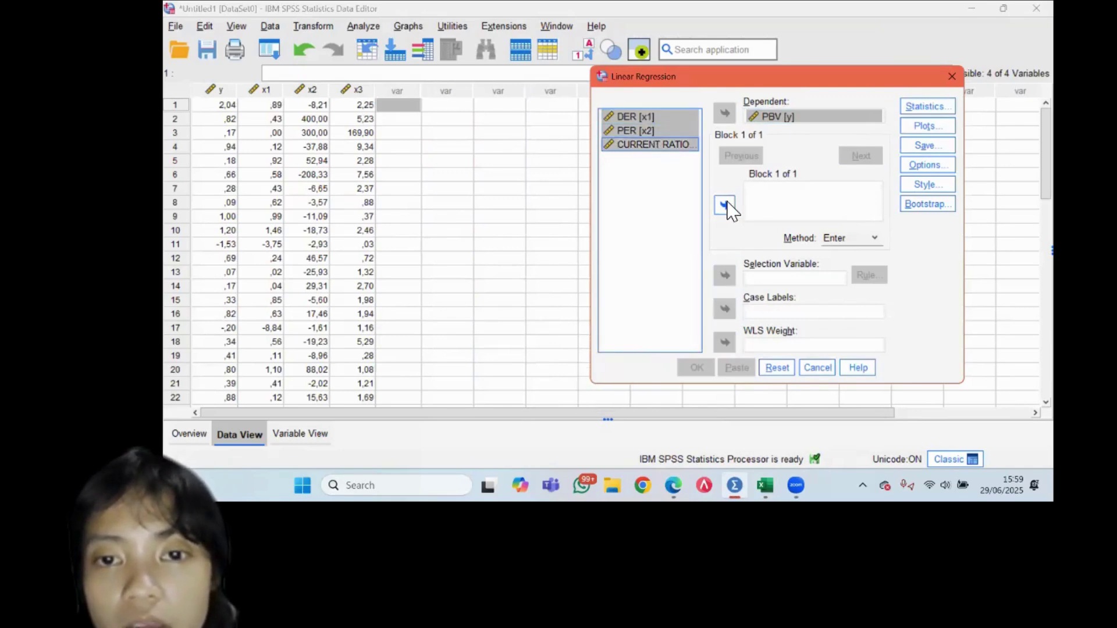
left_click(725, 204)
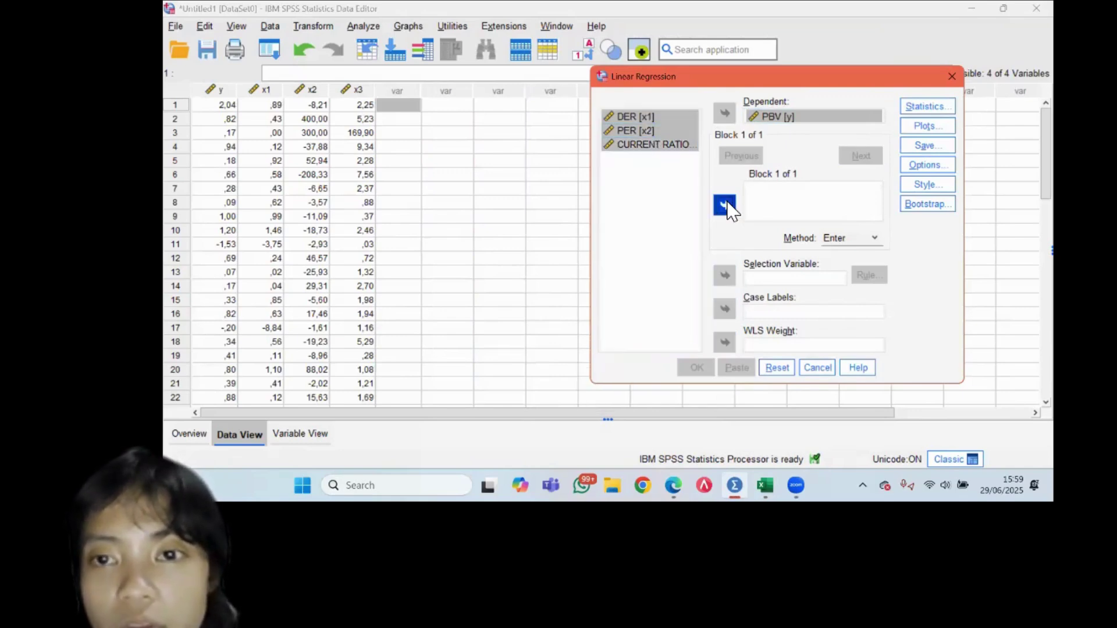
- Set up a residual scatterplot with *SRESID on Y and *ZPRED on X, and run the regression
left_click(939, 130)
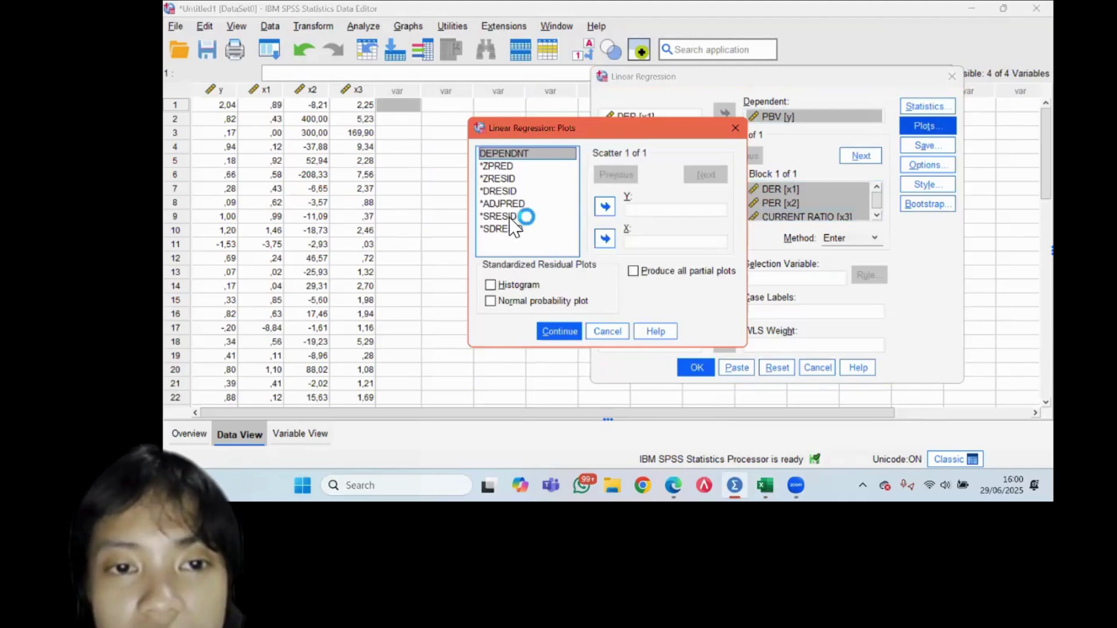
left_click(506, 217)
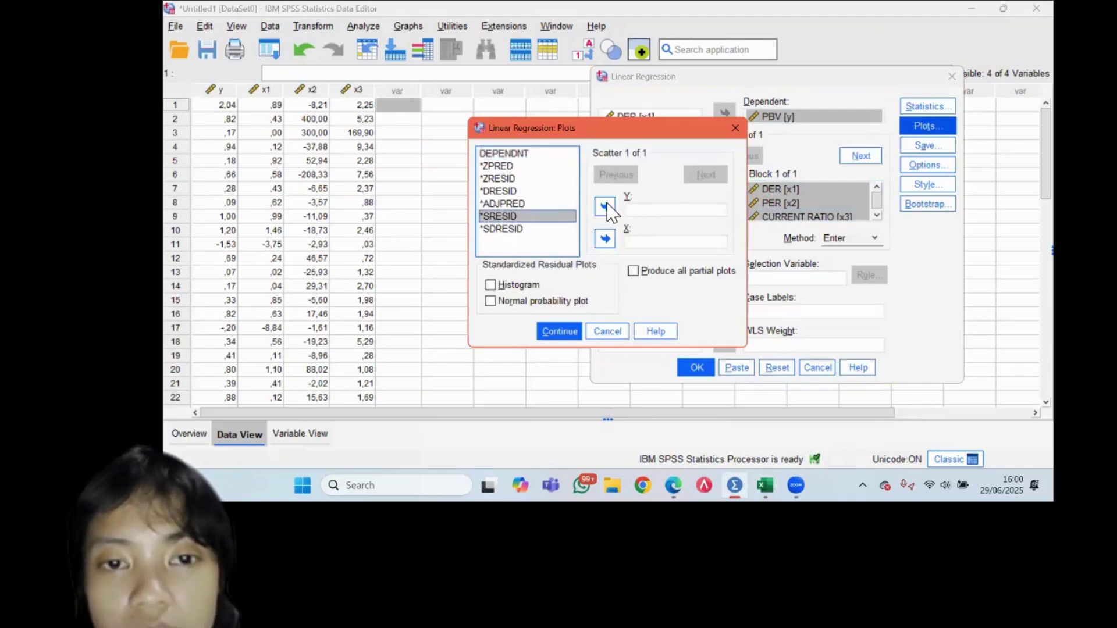
left_click(605, 207)
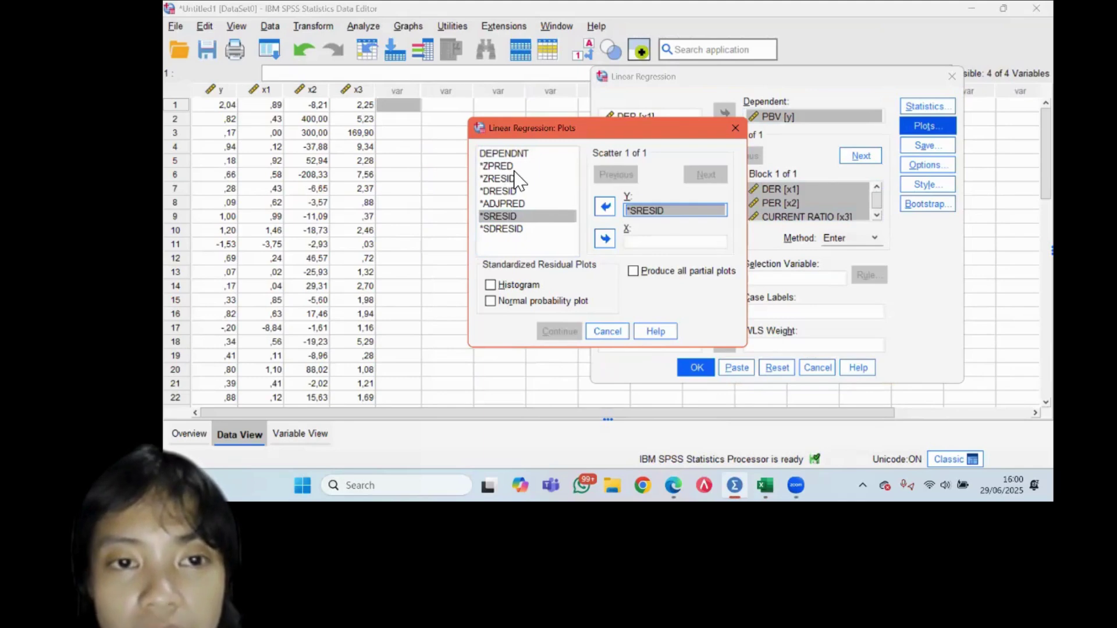
left_click(521, 167)
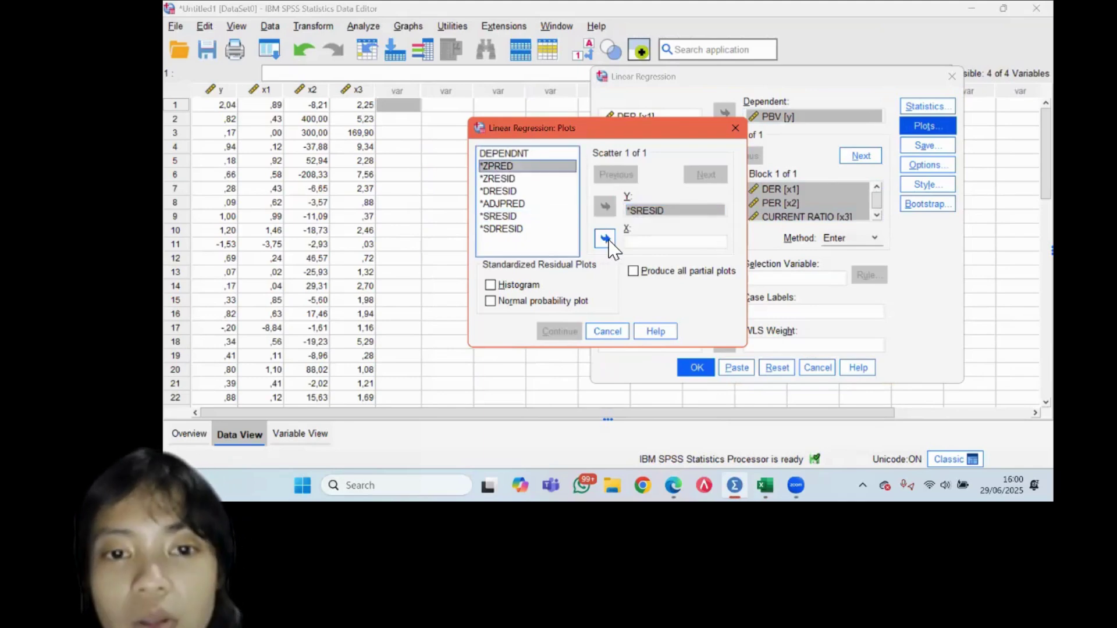
left_click(605, 239)
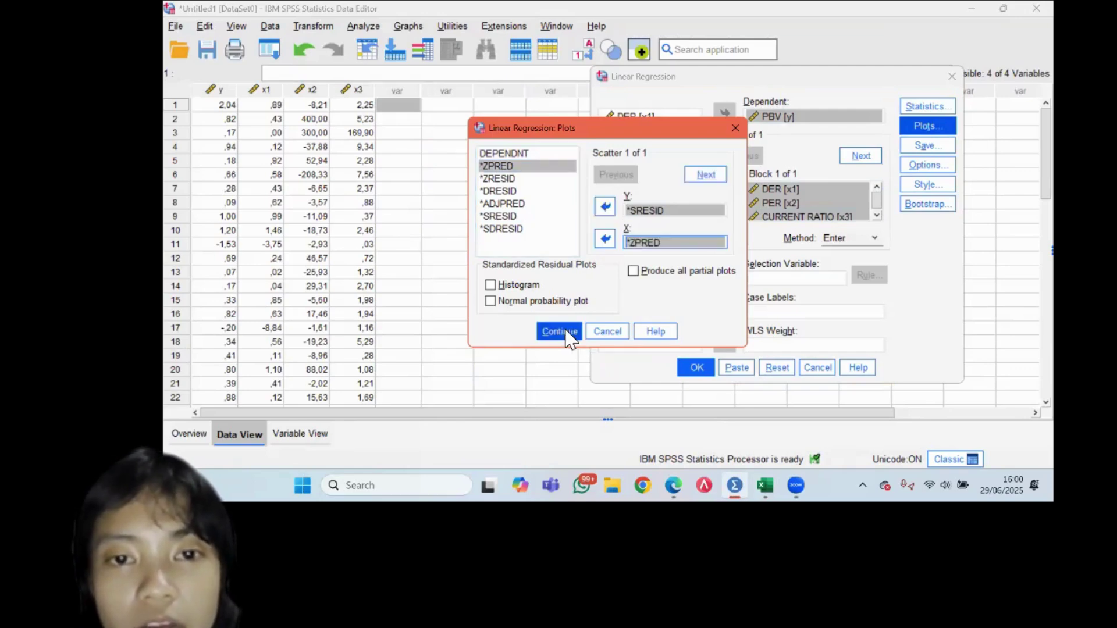
left_click(566, 333)
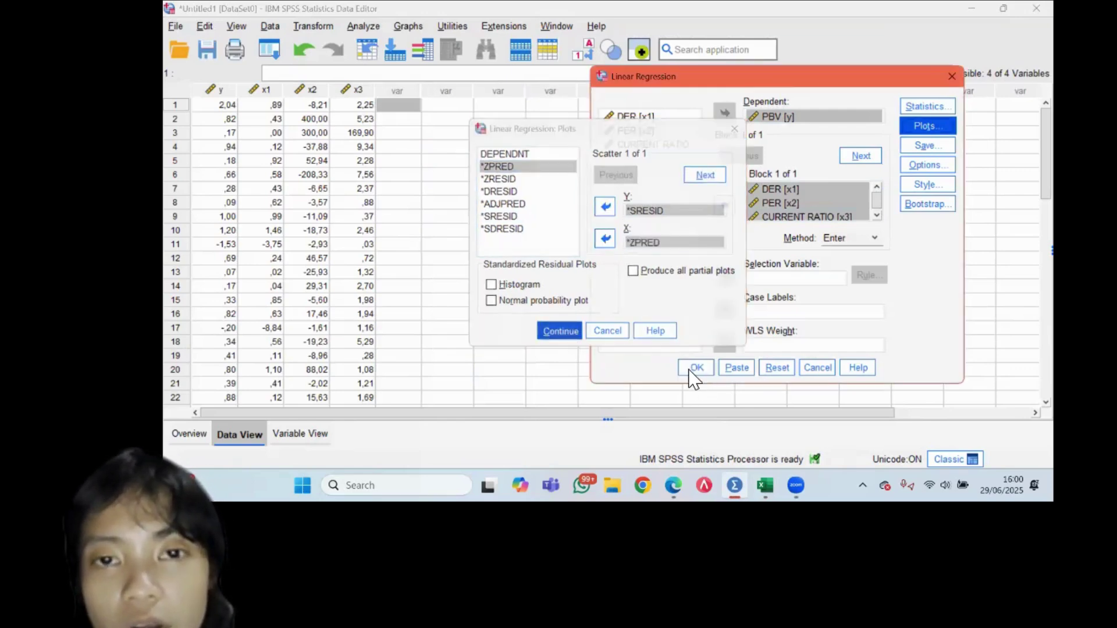
left_click(693, 368)
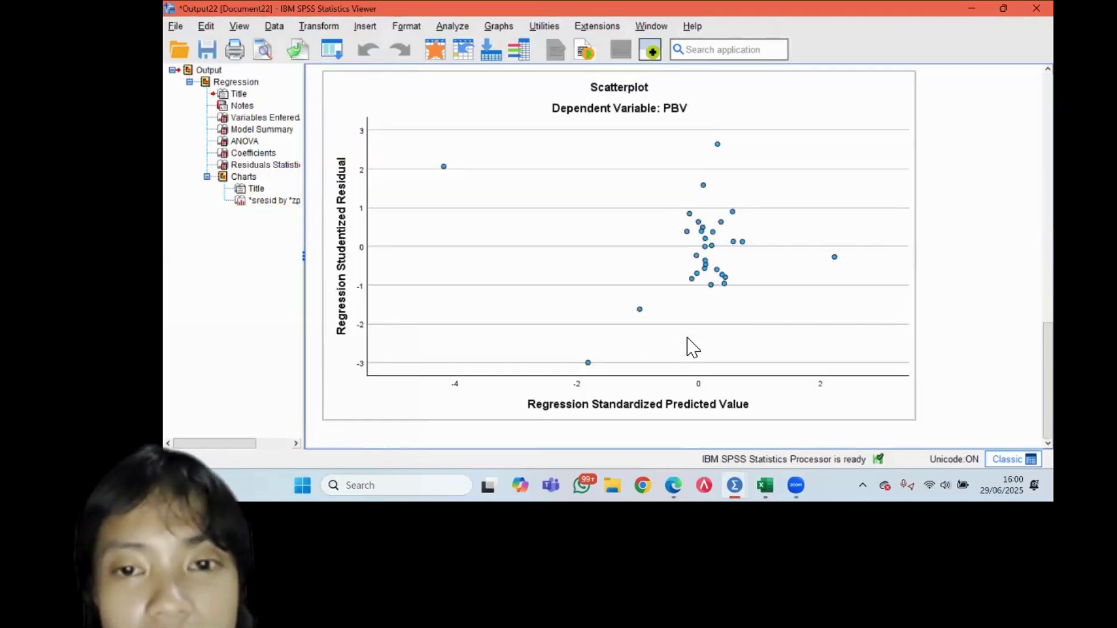
left_click(751, 445)
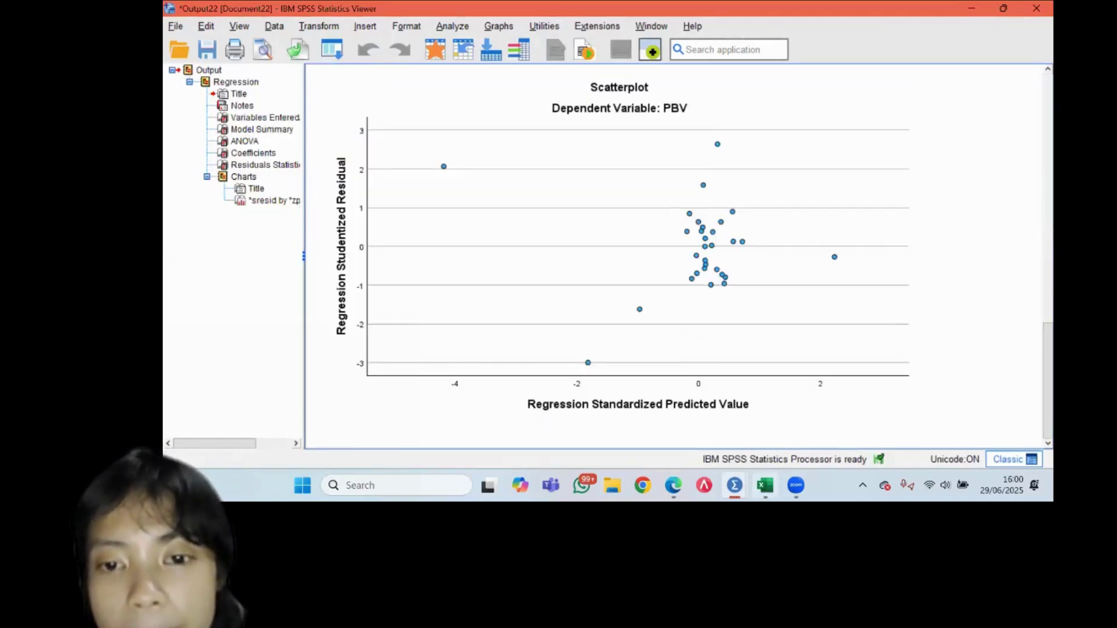
- Switch to the Excel workbook and examine the SPSS scatterplot beside its written interpretation on the HETEROSKEDATISITAS sheet
mouse_move(765, 485)
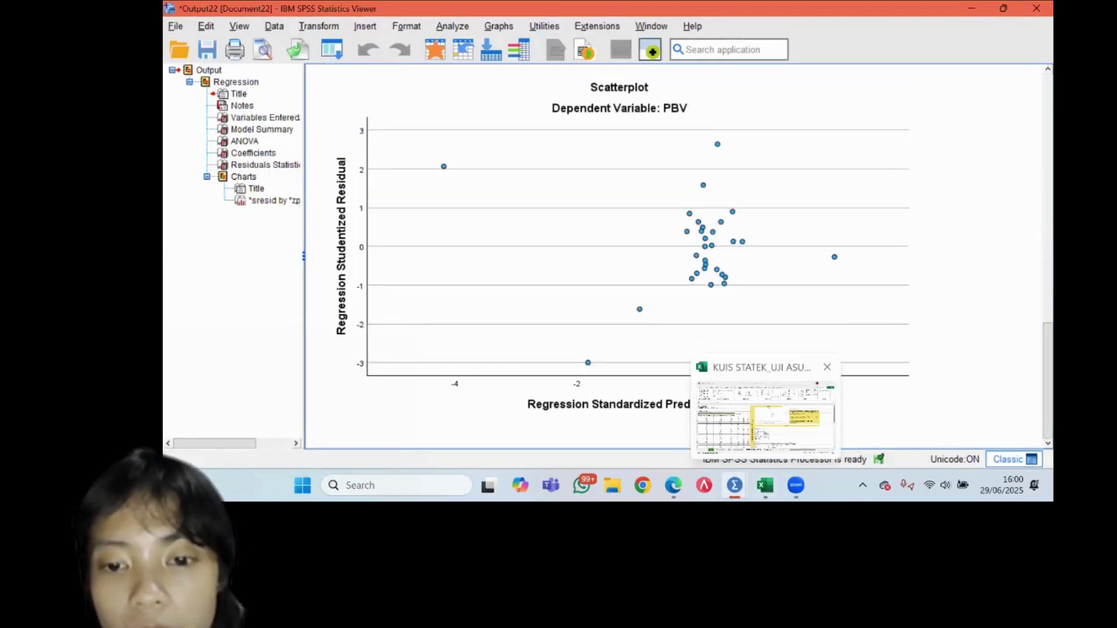
left_click(795, 411)
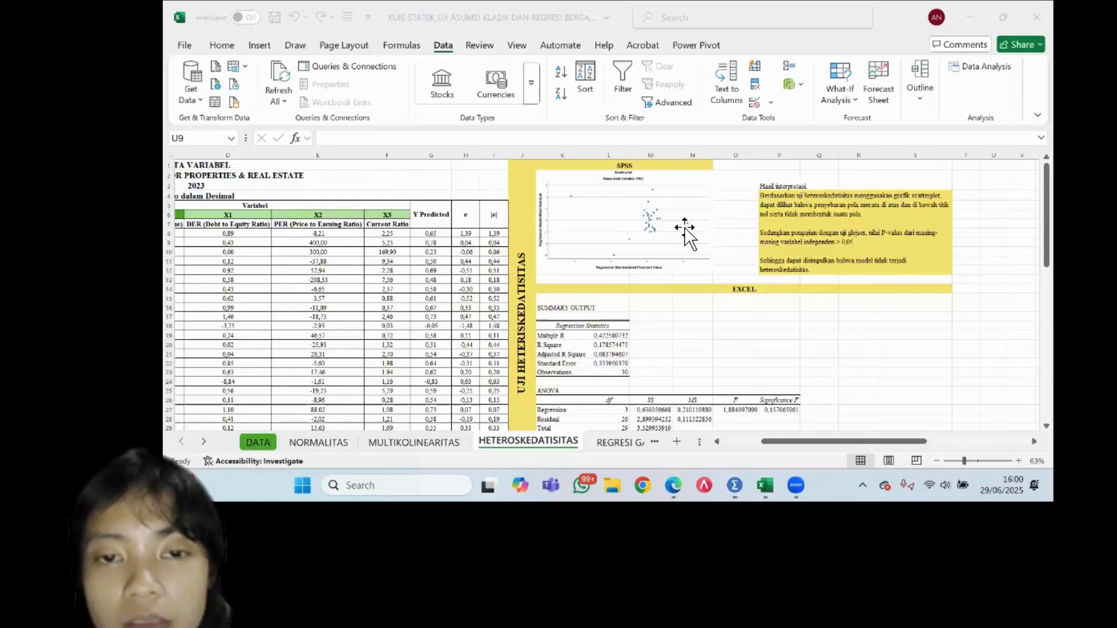
scroll(685, 233, "up", 3, "ctrl")
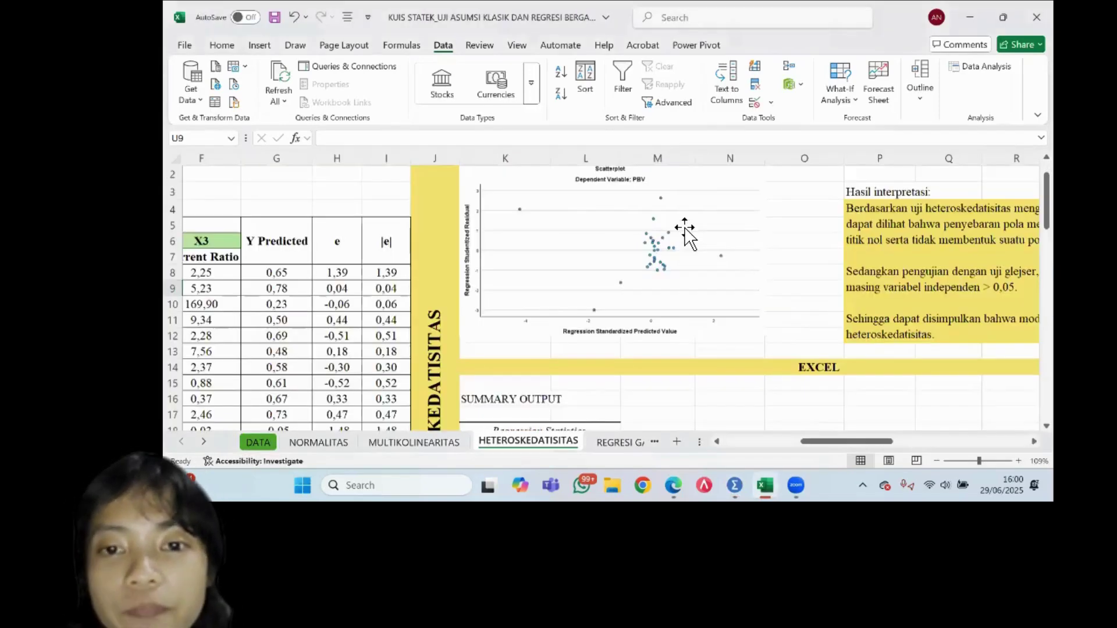
scroll(685, 227, "up", 1)
scroll(685, 227, "right", 5)
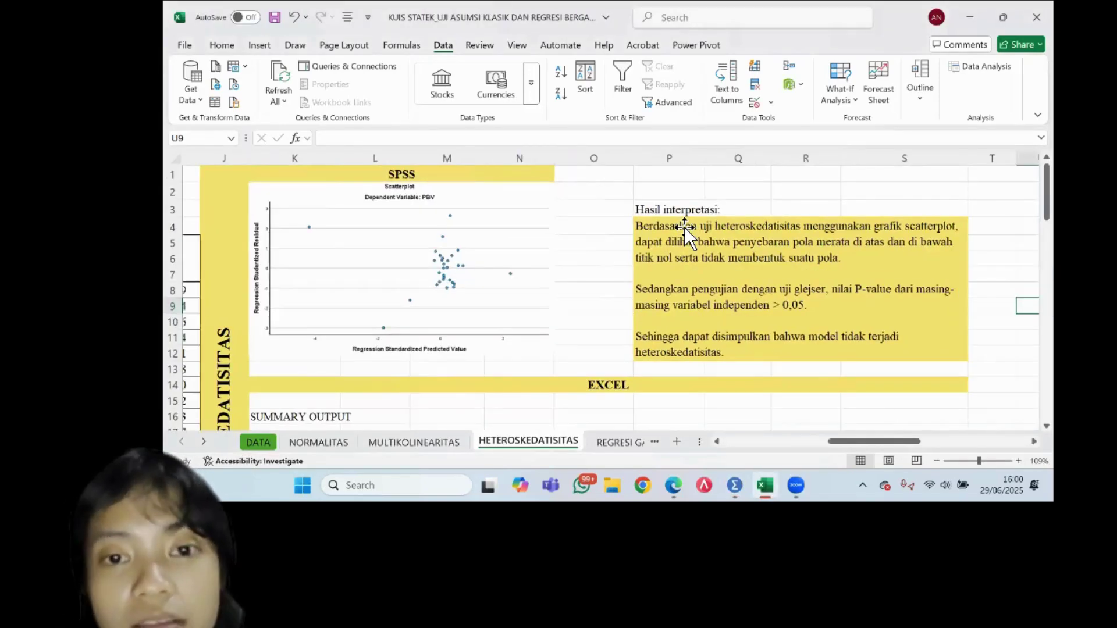
scroll(684, 227, "left", 1)
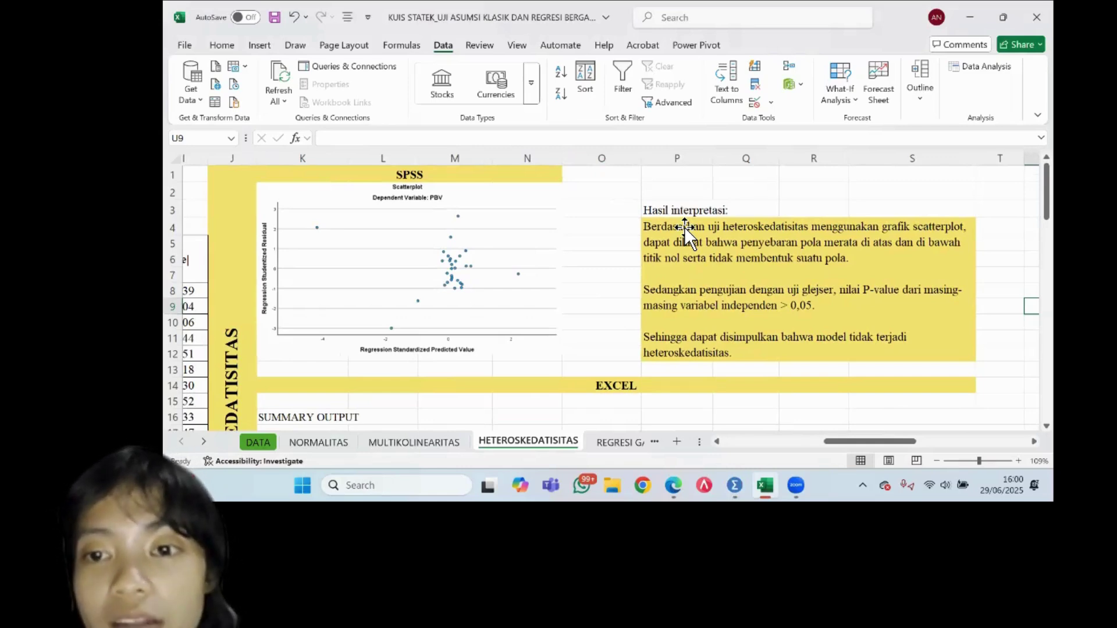
scroll(684, 227, "down", 1)
scroll(603, 217, "up", 1)
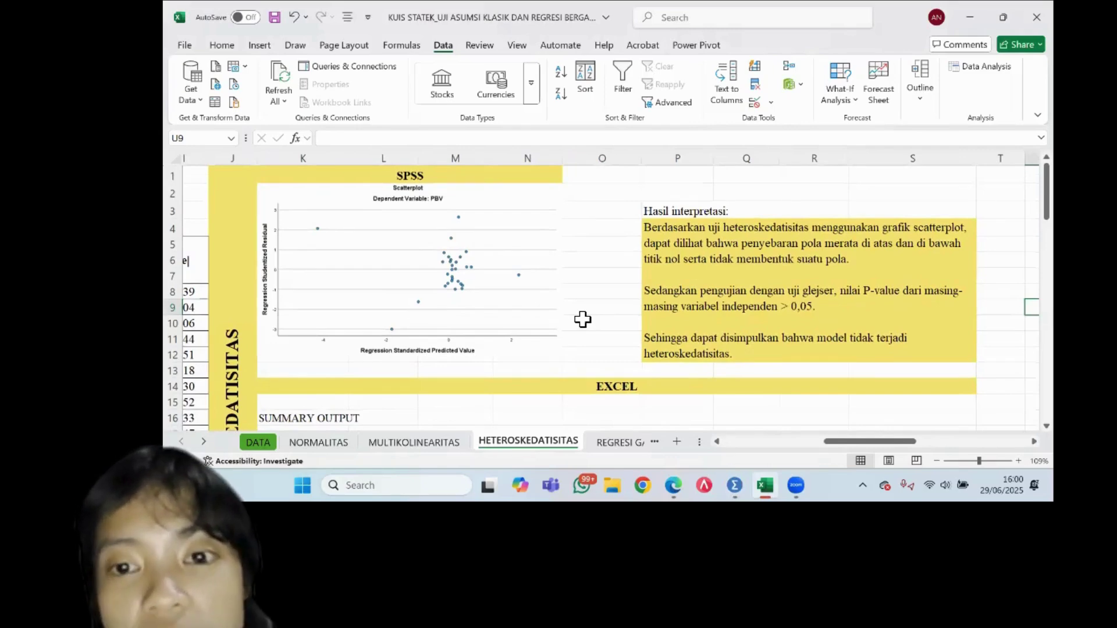
scroll(582, 319, "left", 1)
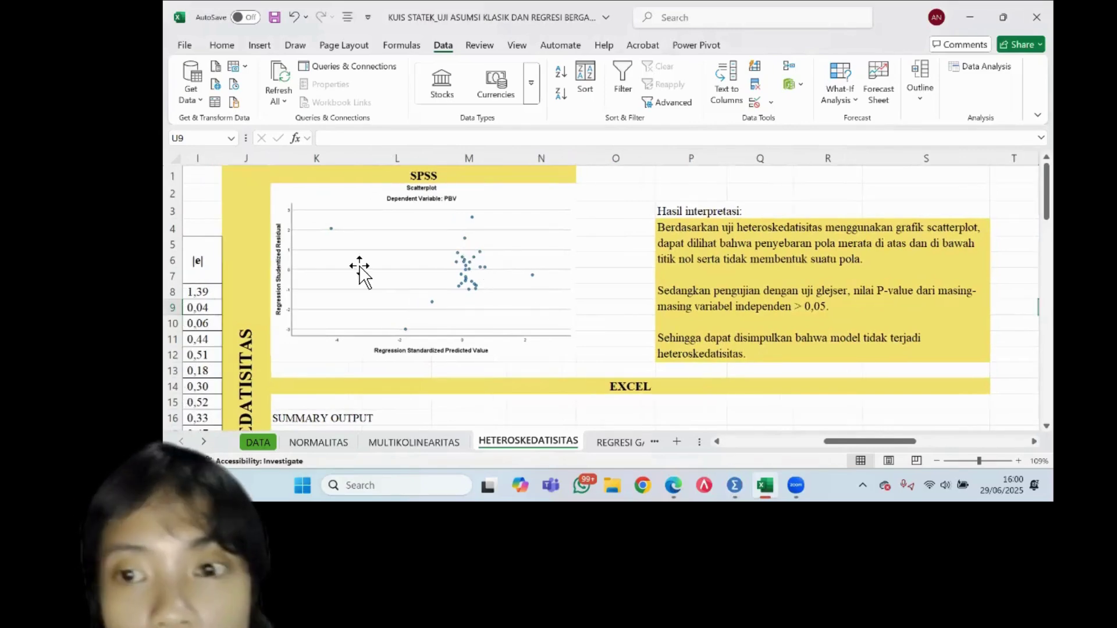
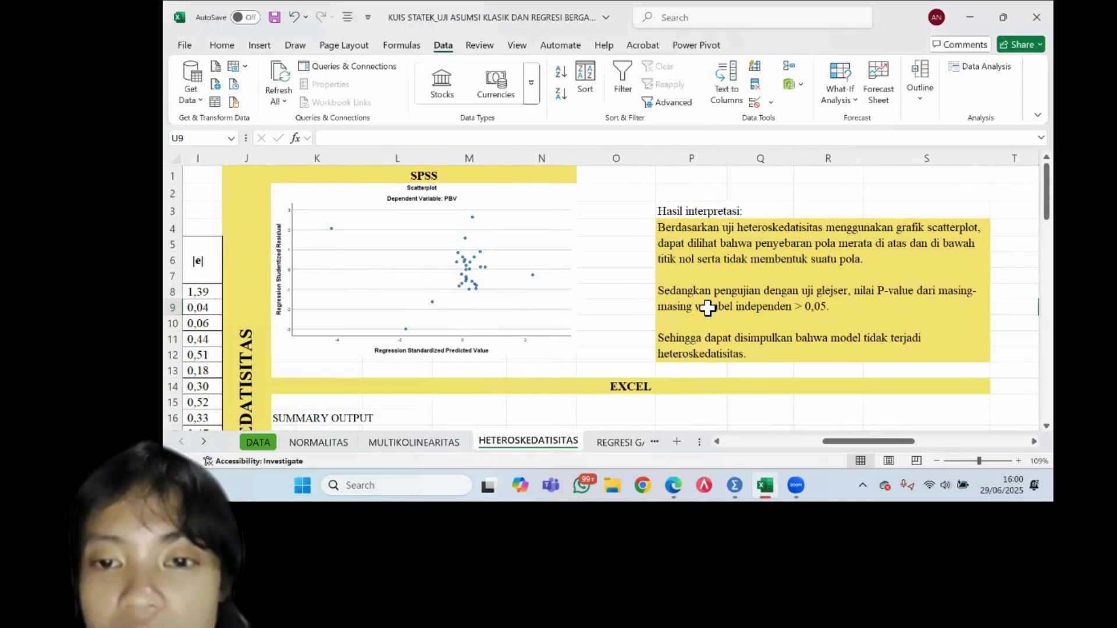
- Compare the highlighted Glejser P-values for DER, PER and current ratio with the written heteroskedasticity conclusion
scroll(459, 337, "down", 2)
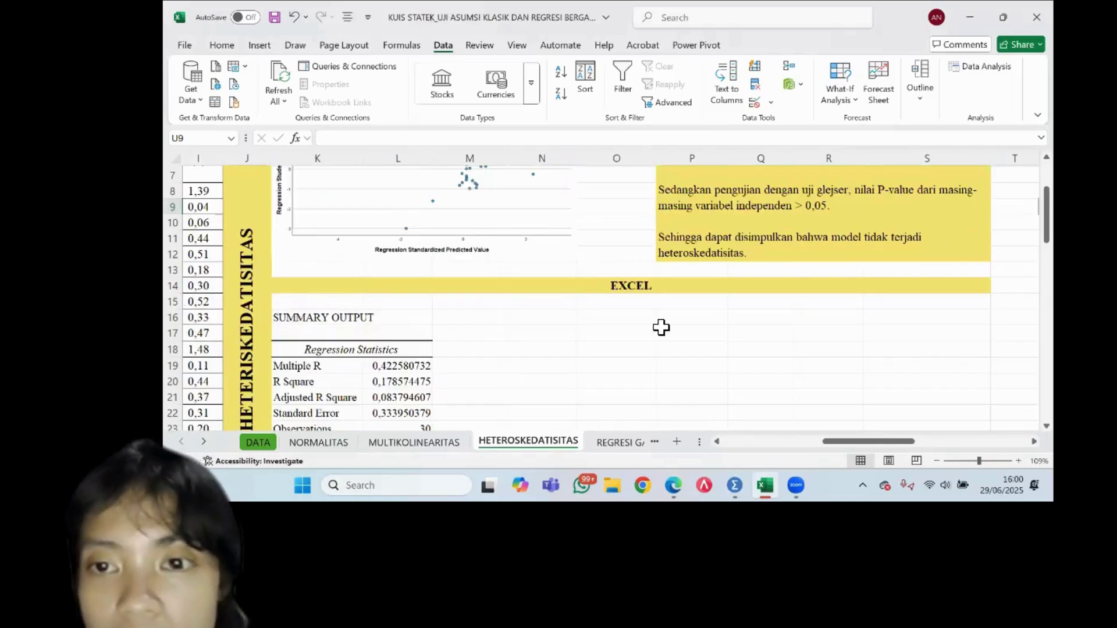
scroll(700, 344, "up", 1)
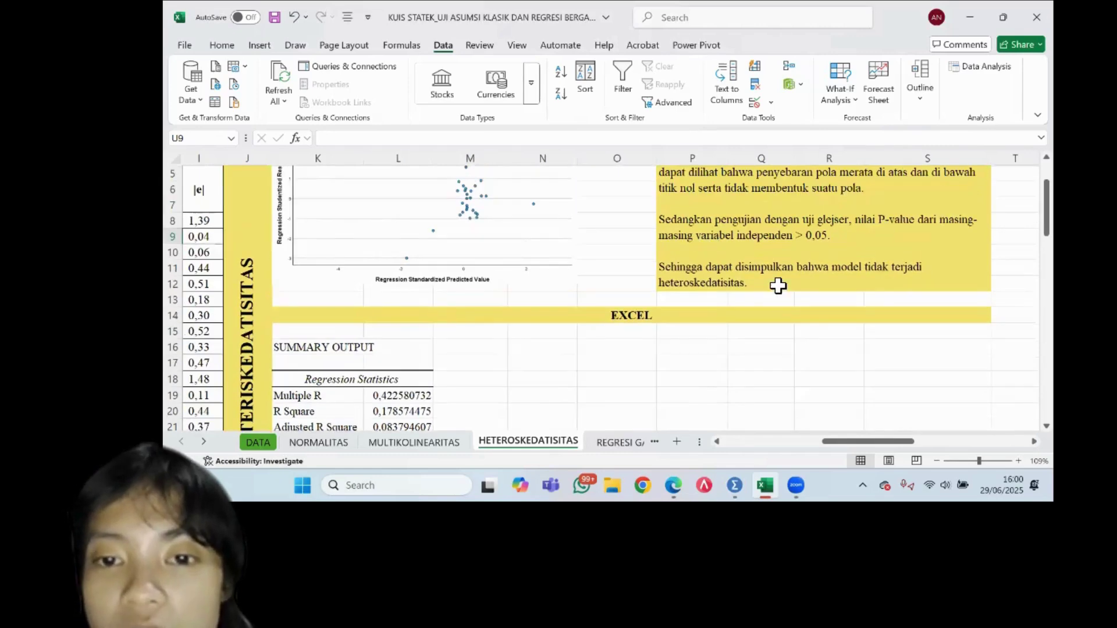
scroll(733, 363, "down", 6)
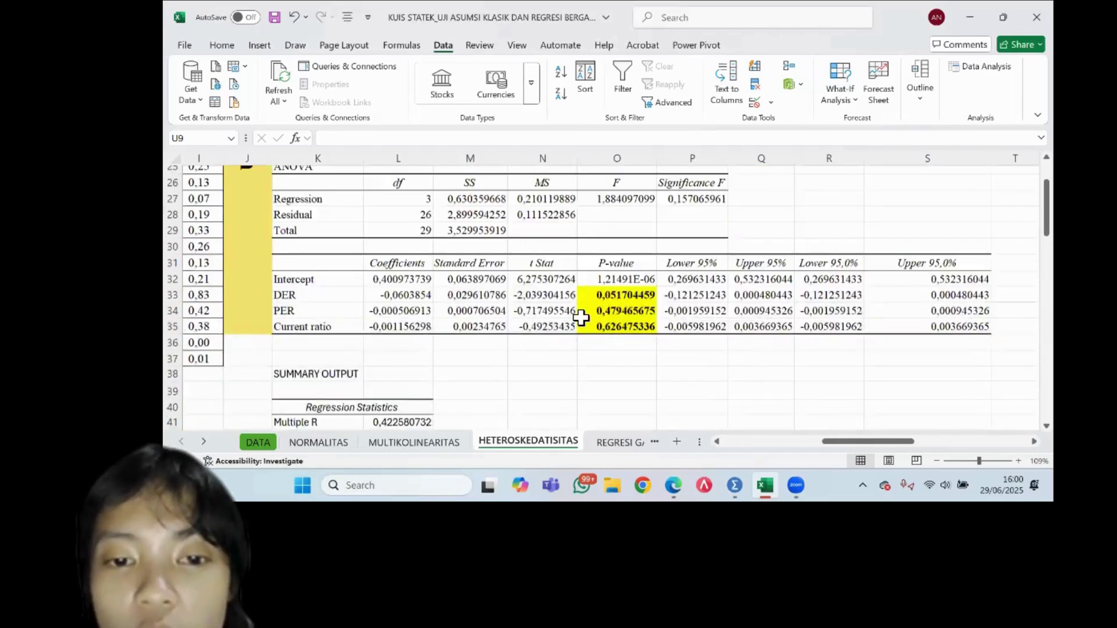
scroll(581, 317, "up", 1)
scroll(662, 332, "up", 6)
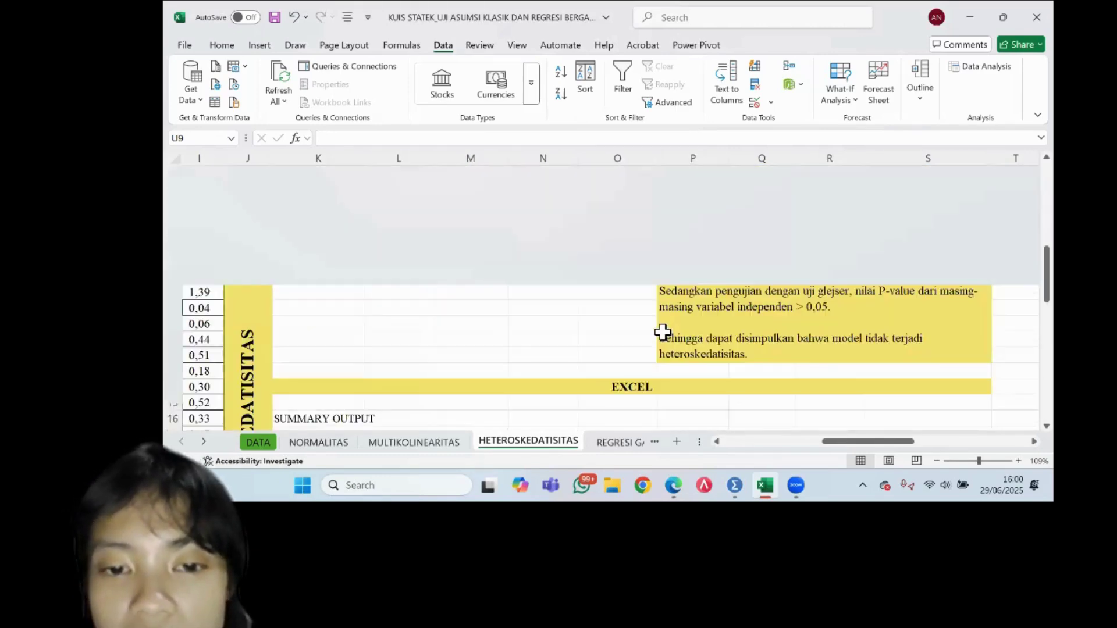
scroll(662, 332, "down", 6)
scroll(623, 319, "down", 1)
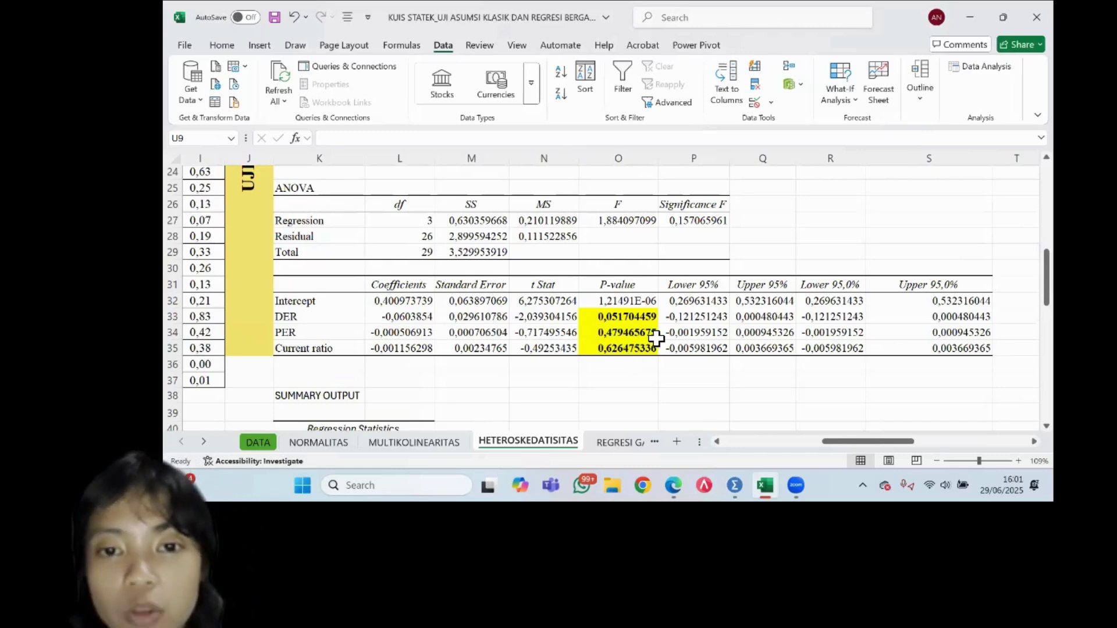
scroll(656, 337, "up", 7)
scroll(656, 338, "up", 1)
scroll(656, 338, "right", 1)
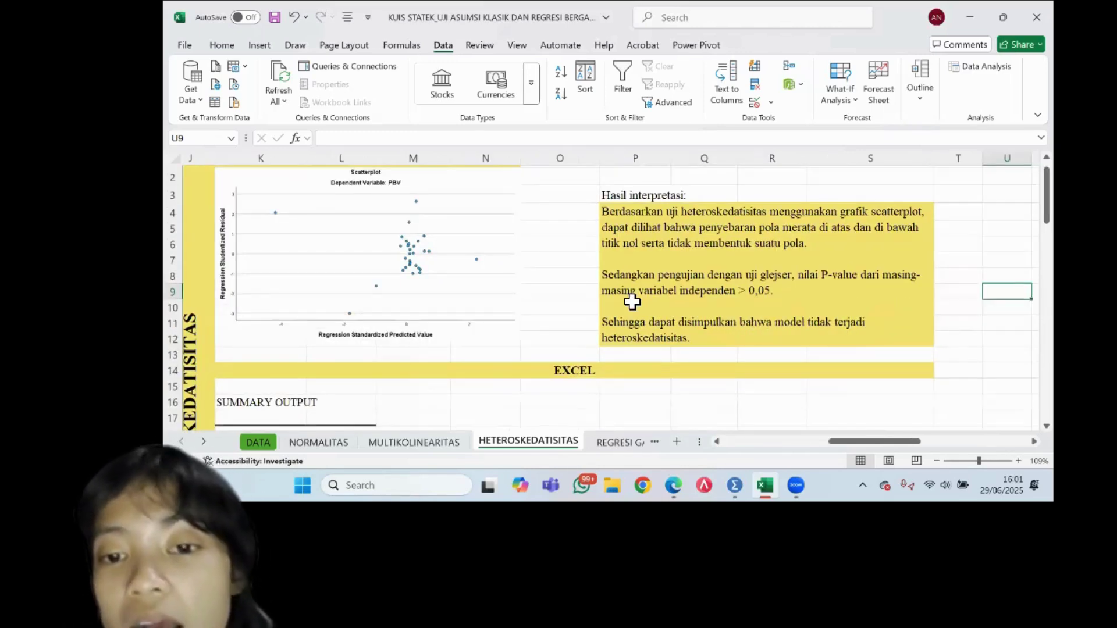
scroll(632, 301, "down", 1)
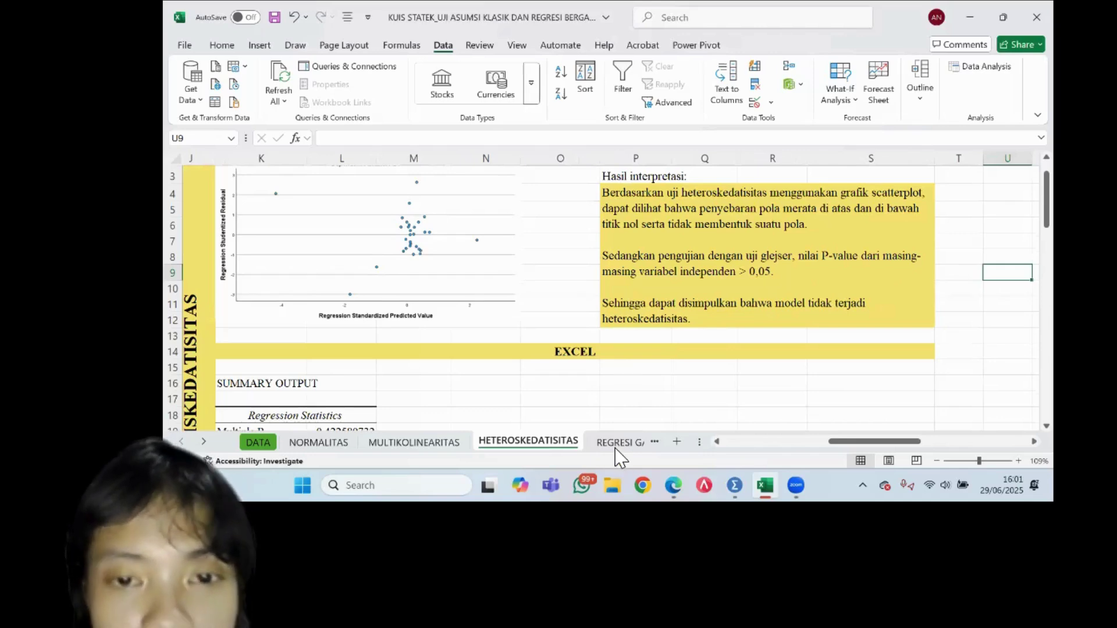
scroll(680, 321, "down", 5)
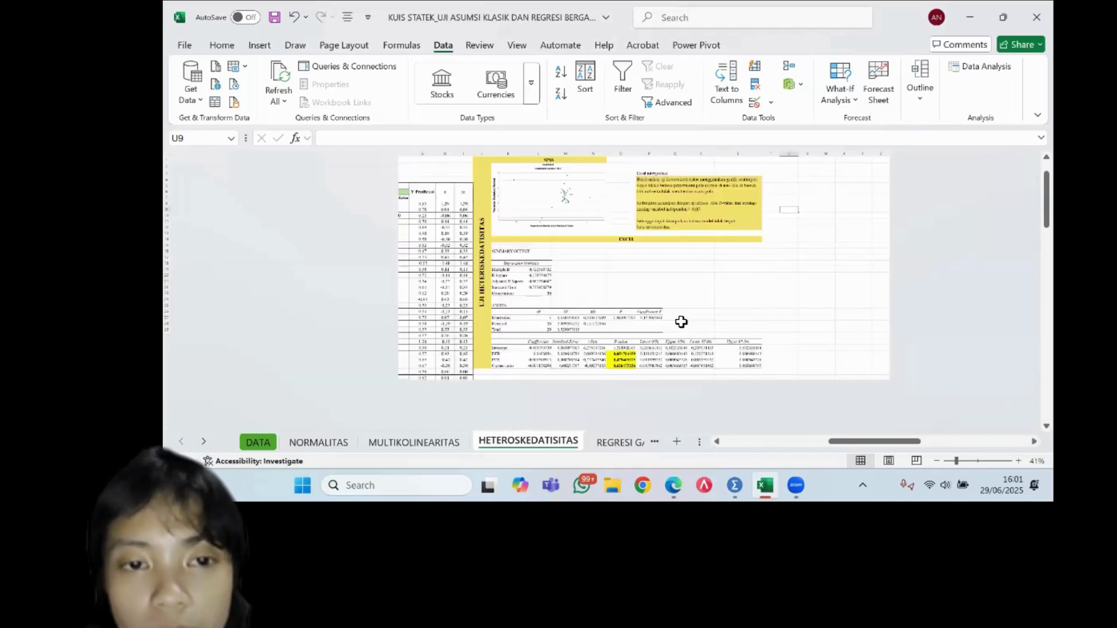
scroll(621, 442, "down", 2)
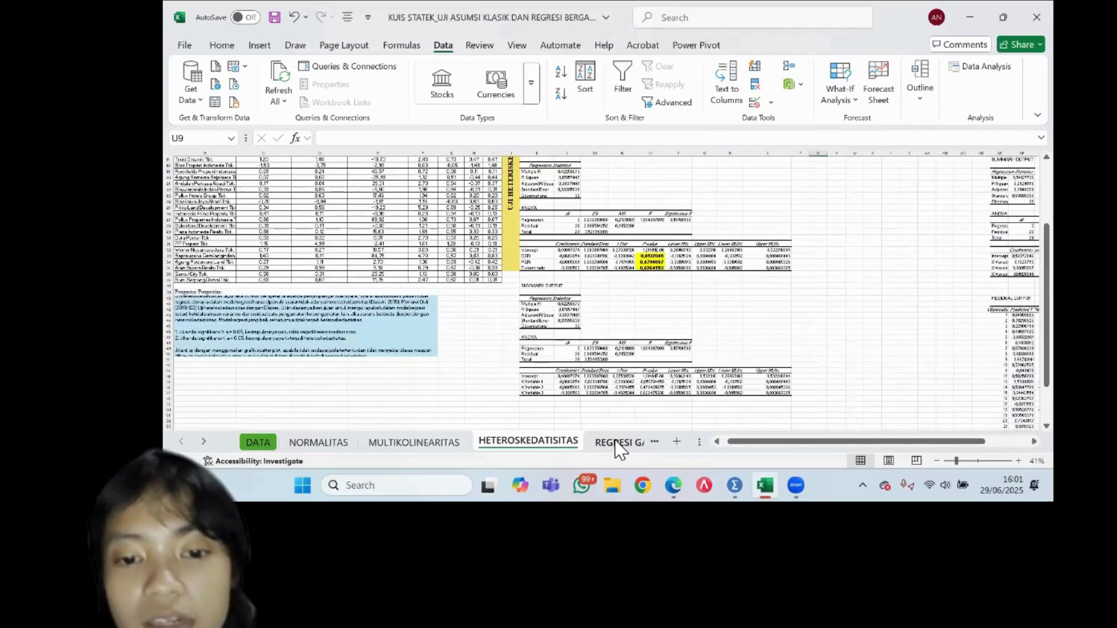
- Go to the REGRESI GANDA sheet and examine the conceptual model diagram alongside the Y, X1, X2 and X3 variable columns
key("ctrl+Page_Down")
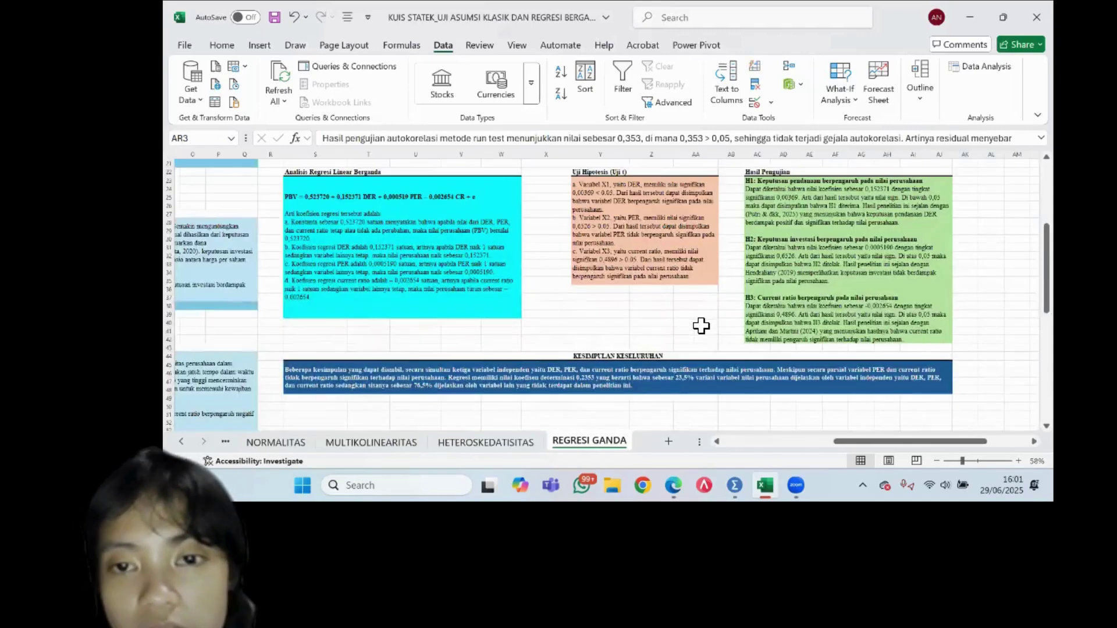
scroll(701, 325, "left", 5)
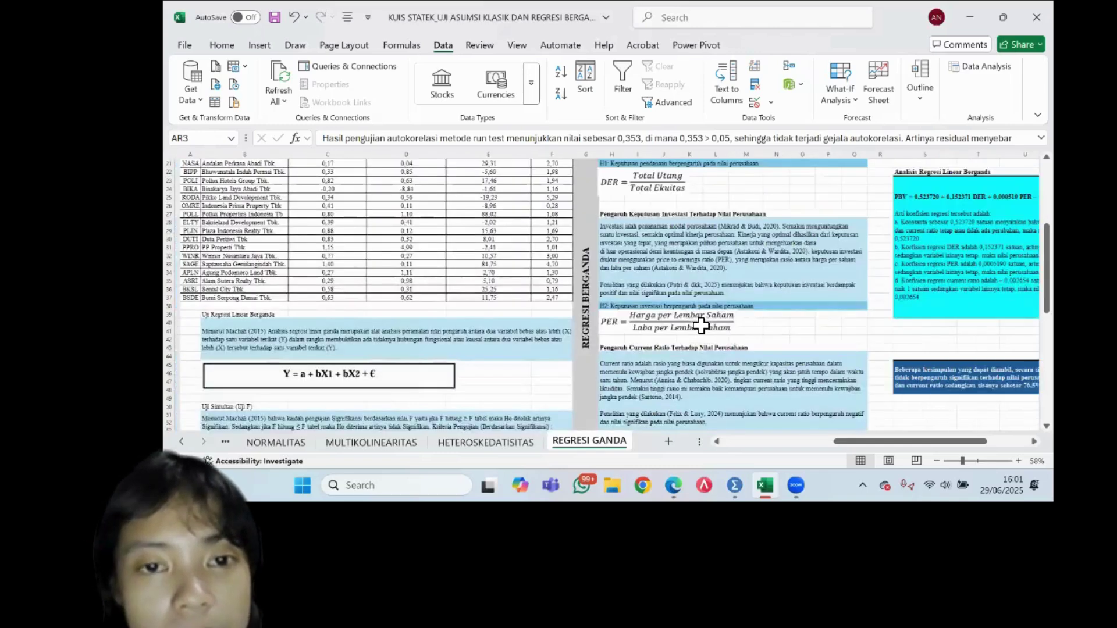
scroll(701, 326, "up", 3)
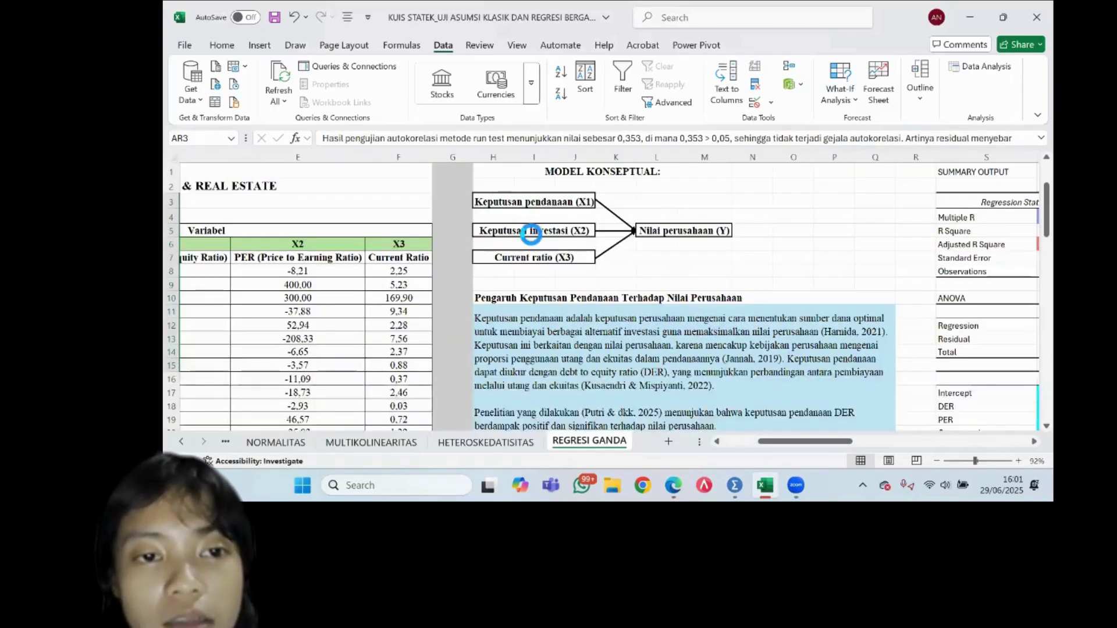
scroll(571, 237, "up", 3)
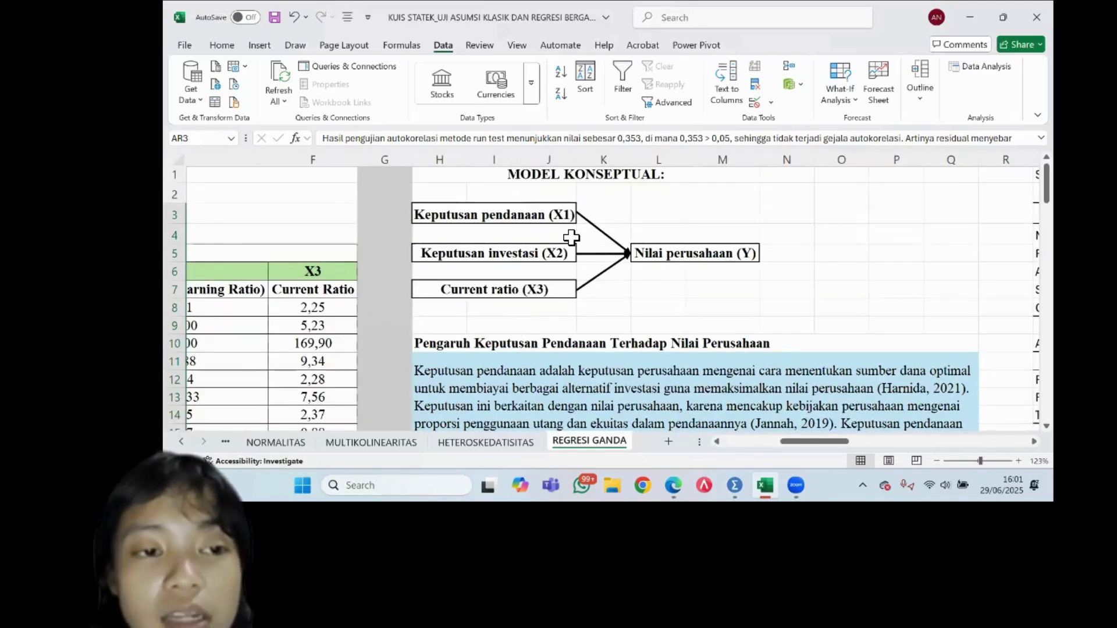
scroll(571, 237, "left", 3)
scroll(571, 237, "down", 1)
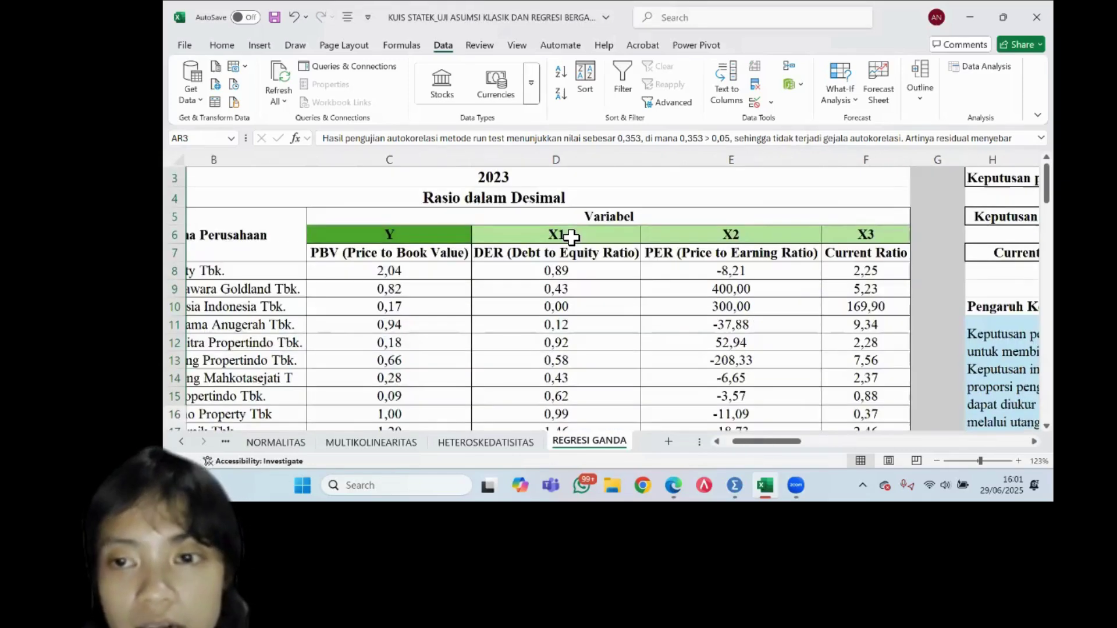
scroll(571, 237, "right", 2)
scroll(570, 237, "right", 1)
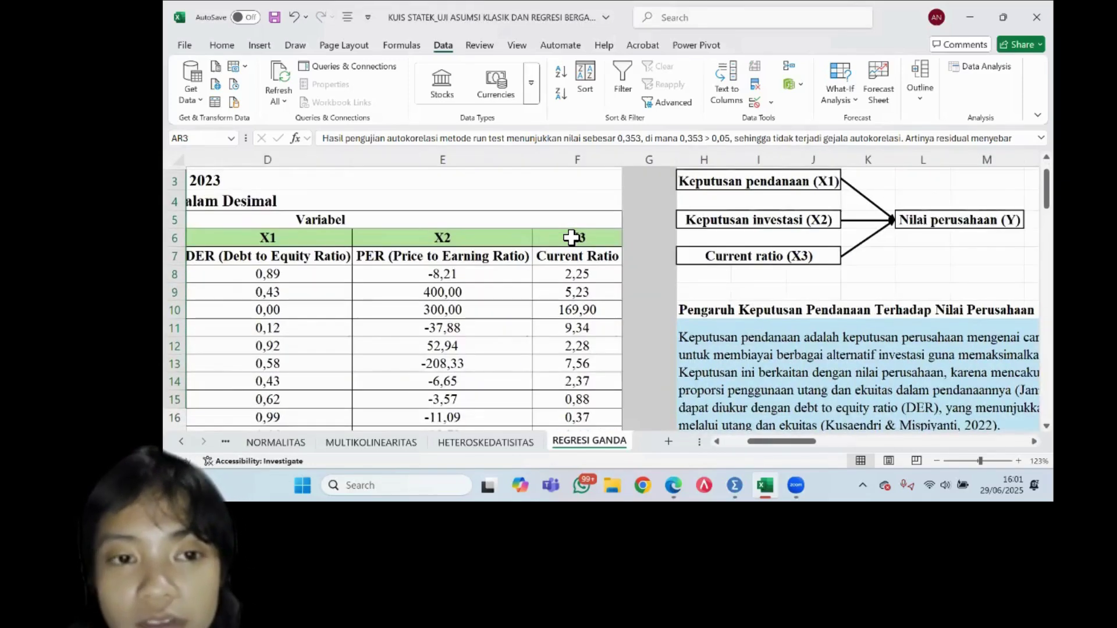
scroll(570, 238, "right", 1)
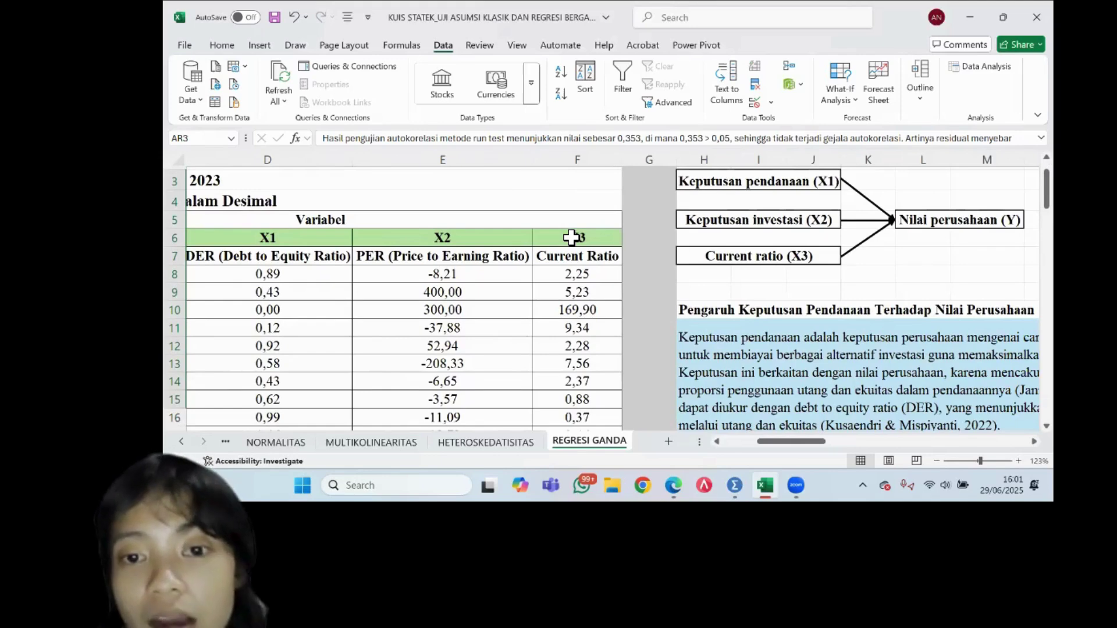
- Examine the conceptual model and variable columns, and read the funding decision passage leading to hypothesis H1 and its DER formula
scroll(784, 282, "right", 3)
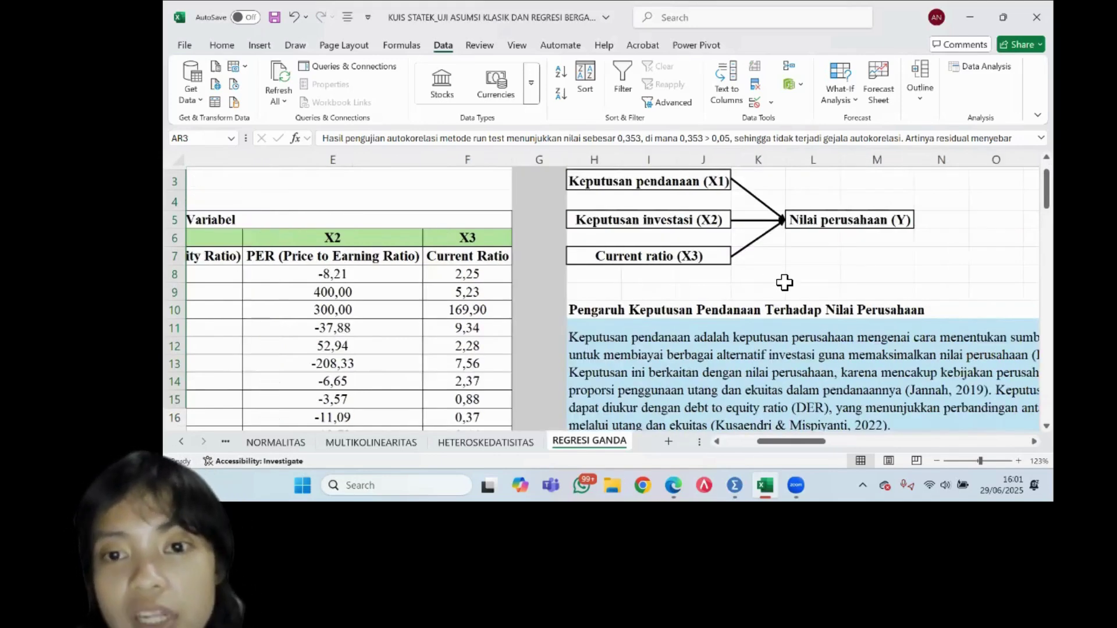
scroll(784, 282, "right", 1)
scroll(784, 282, "down", 1)
scroll(784, 282, "left", 8)
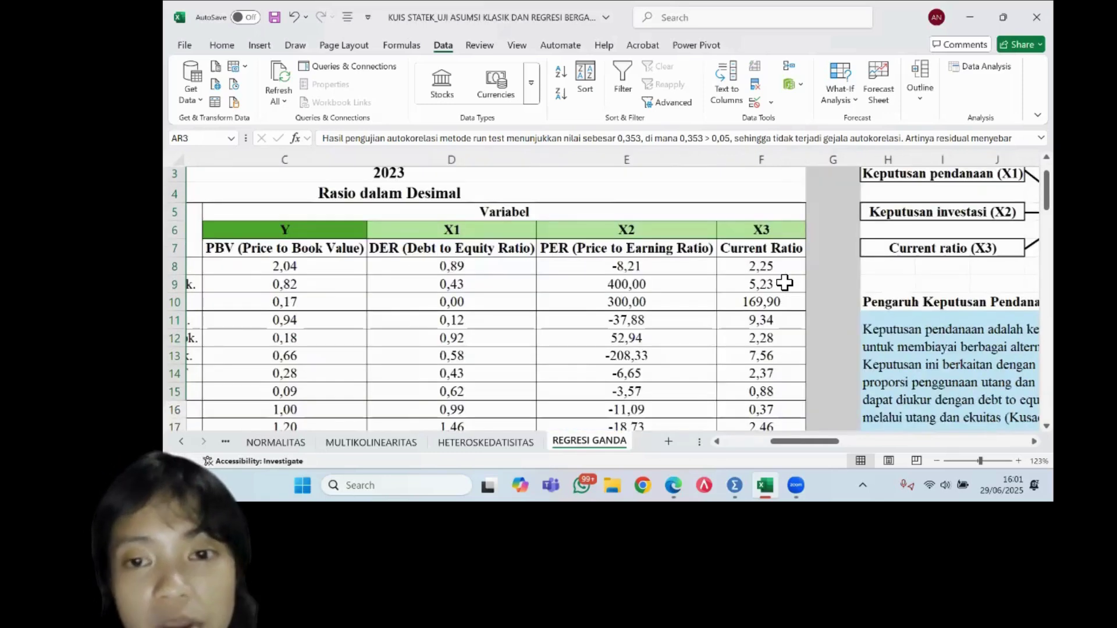
scroll(784, 282, "right", 11)
scroll(784, 282, "down", 2)
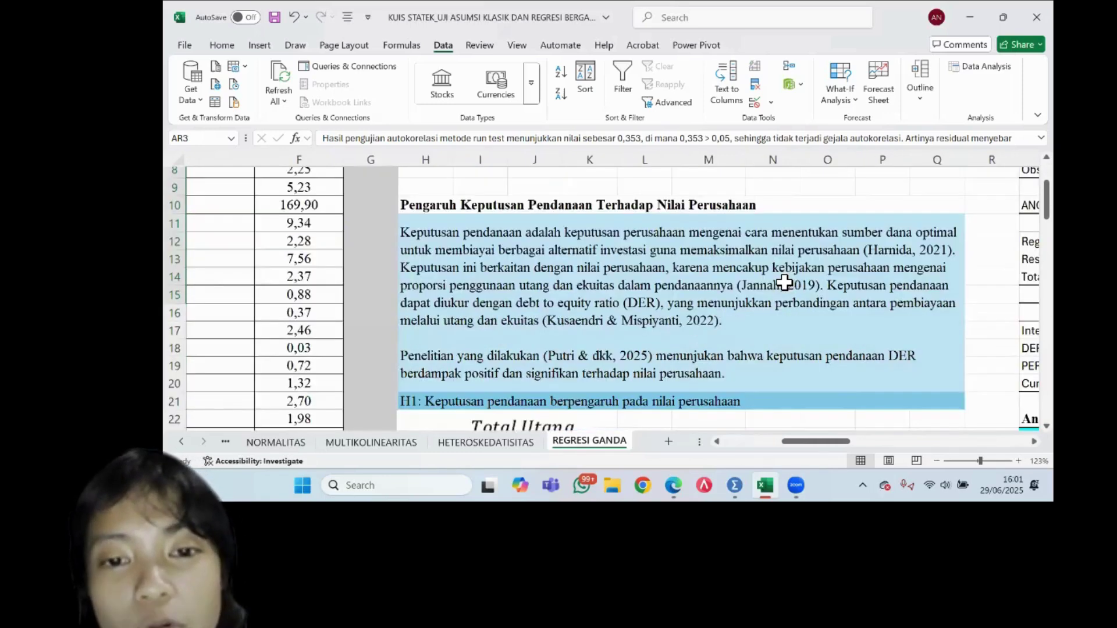
scroll(784, 282, "down", 1)
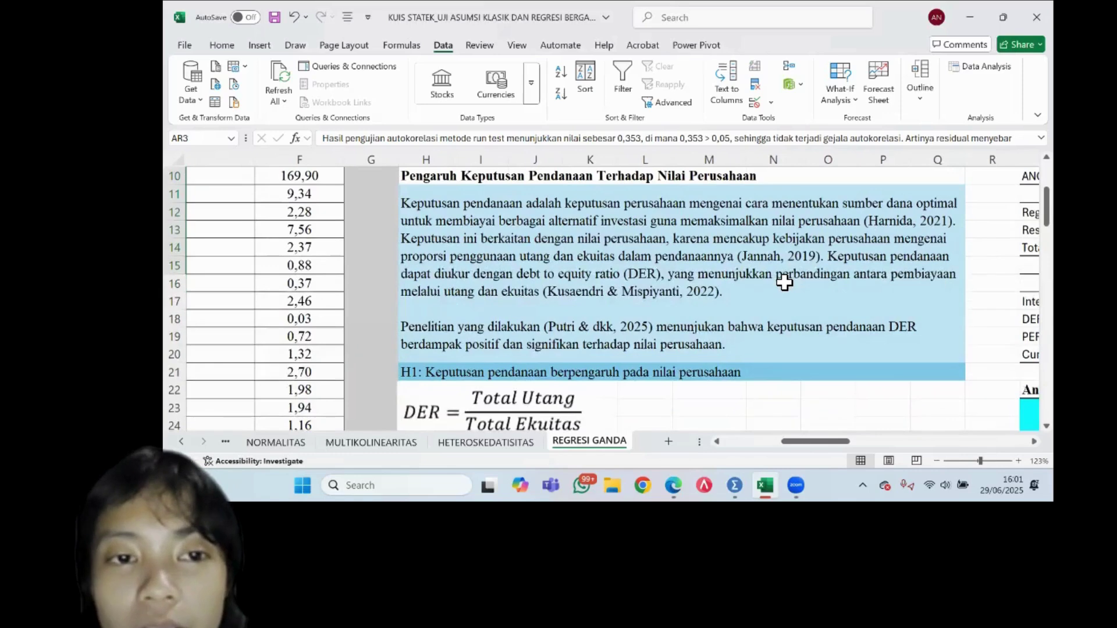
scroll(784, 282, "down", 1)
scroll(784, 282, "up", 1)
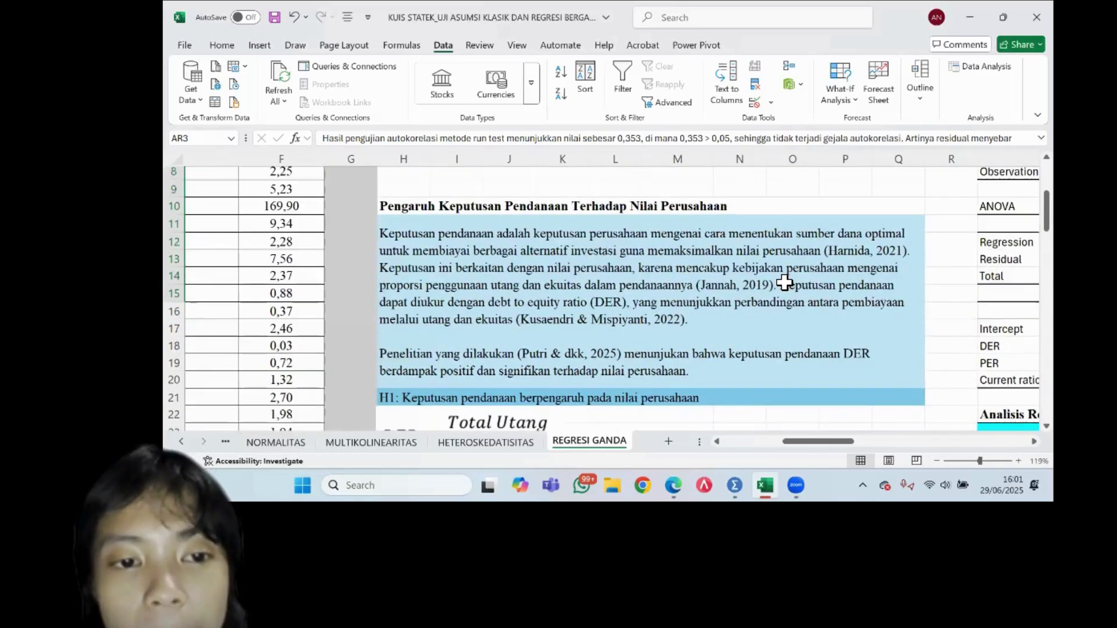
scroll(784, 282, "down", 1)
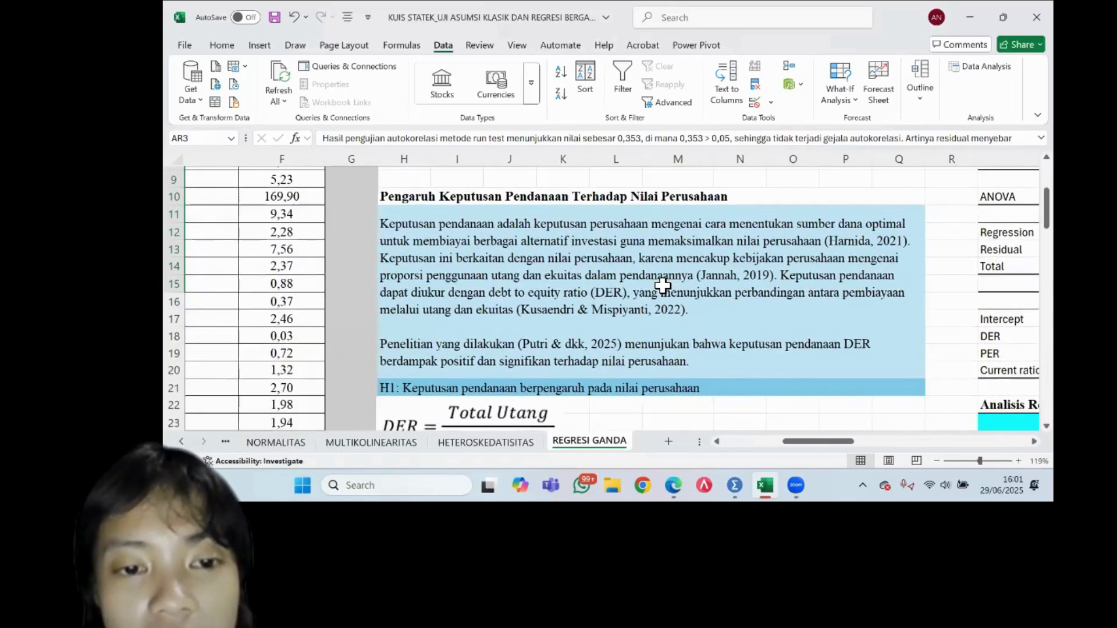
- Read the investment decision passage leading to hypothesis H2 and its PER formula
scroll(663, 285, "down", 2)
scroll(663, 285, "down", 6)
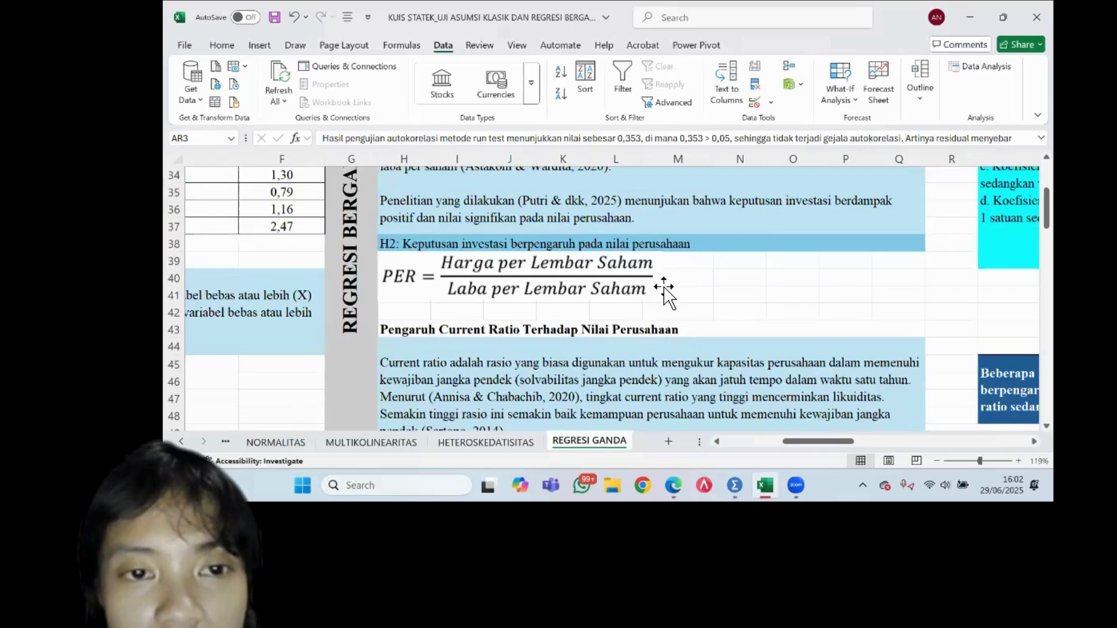
scroll(668, 294, "up", 1)
scroll(664, 286, "up", 2)
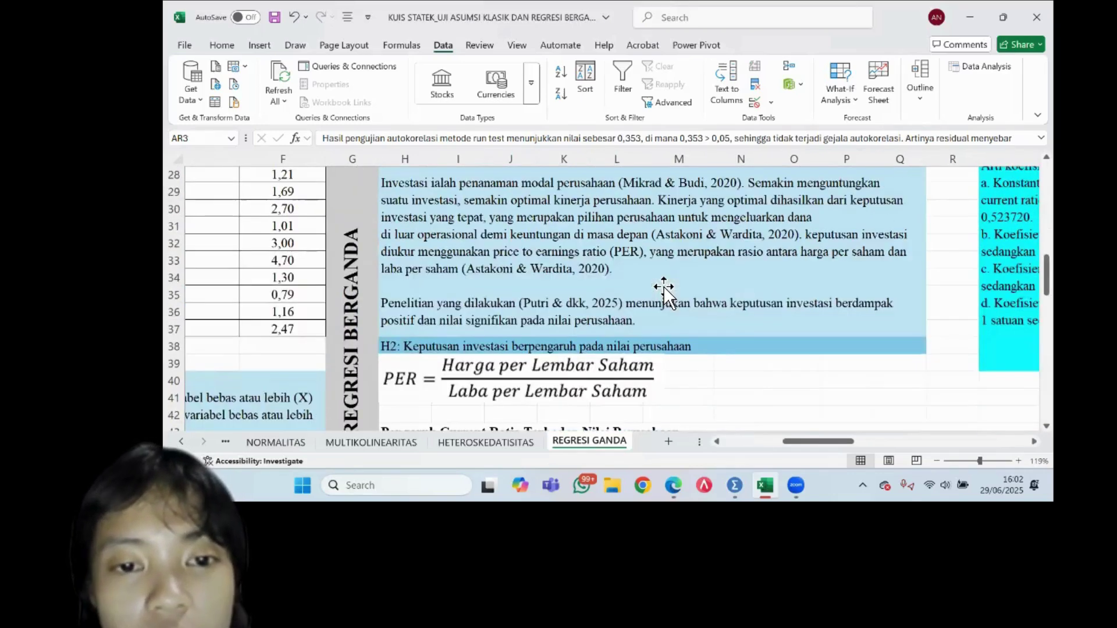
scroll(730, 338, "up", 1)
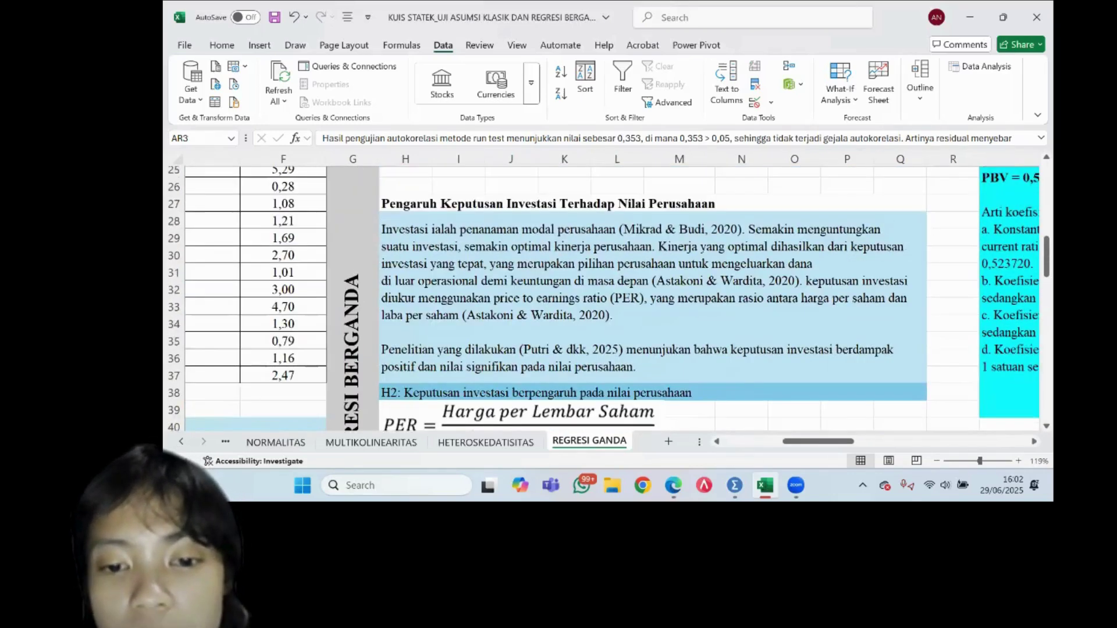
- Switch to Edge and examine the title pages of the source articles sinta_(1)[1].pdf and sinta (2)[1].pdf
key("alt+Tab")
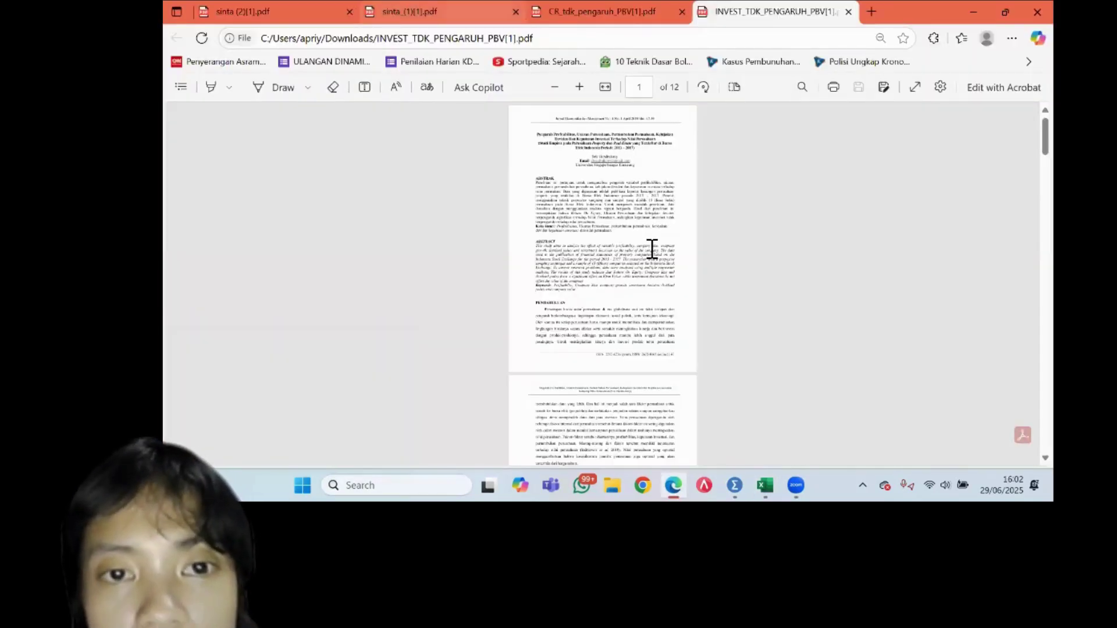
key("ctrl+2")
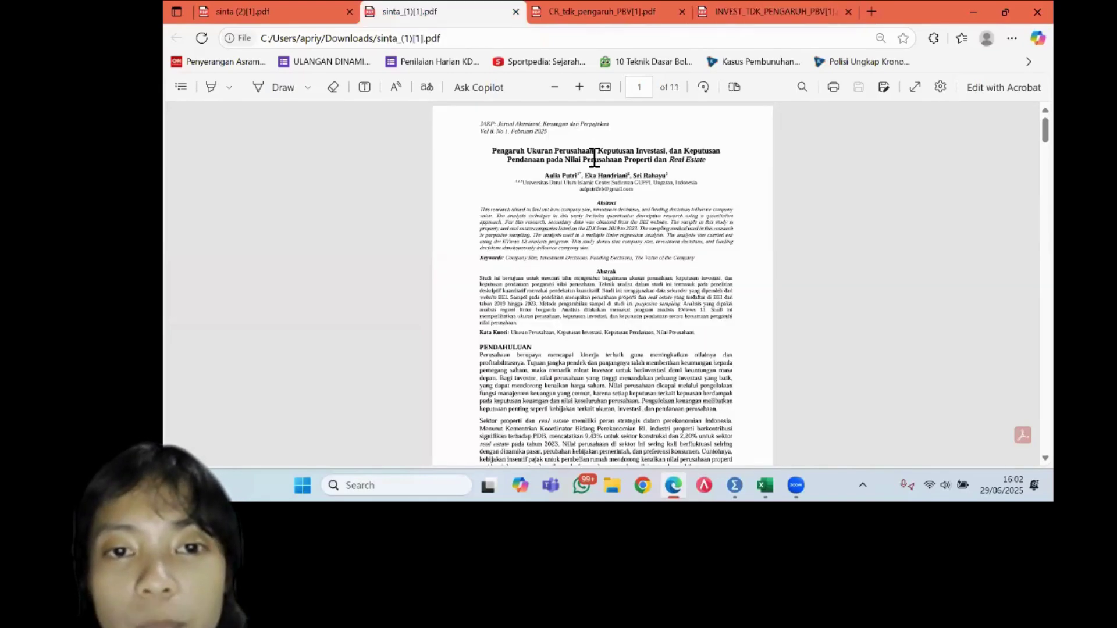
scroll(594, 157, "up", 1, "ctrl")
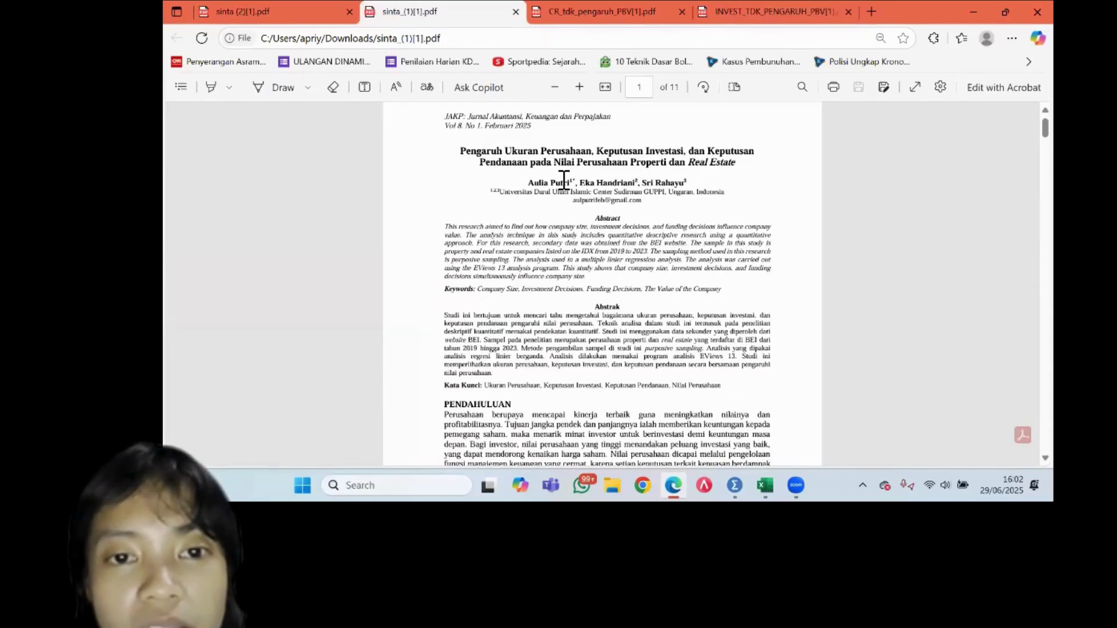
left_click(329, 20)
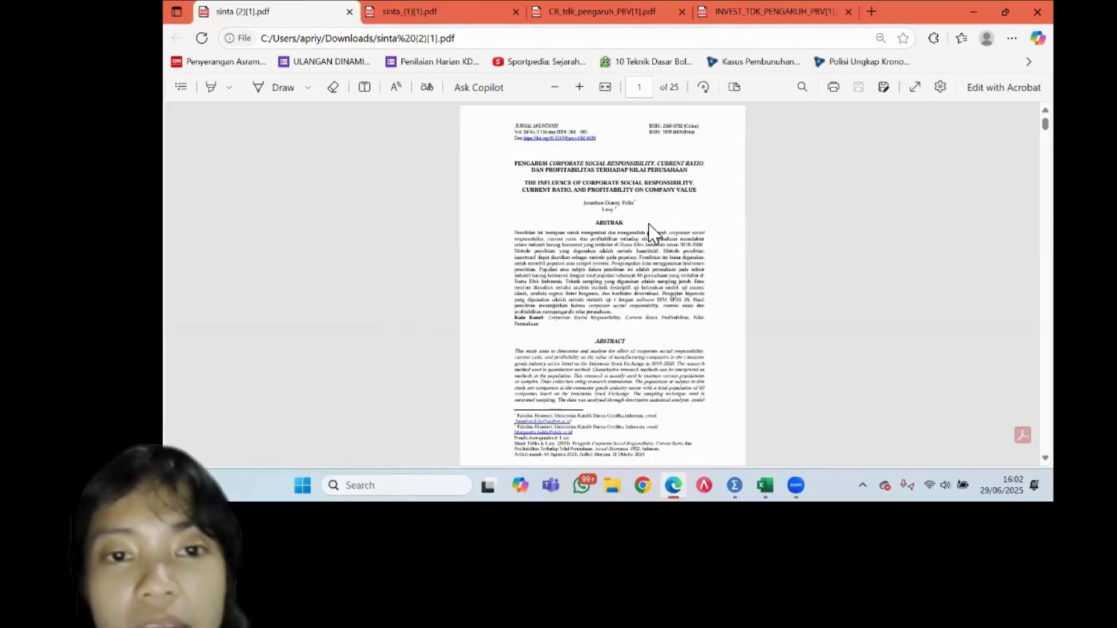
scroll(649, 232, "up", 2, "ctrl")
scroll(599, 177, "up", 1)
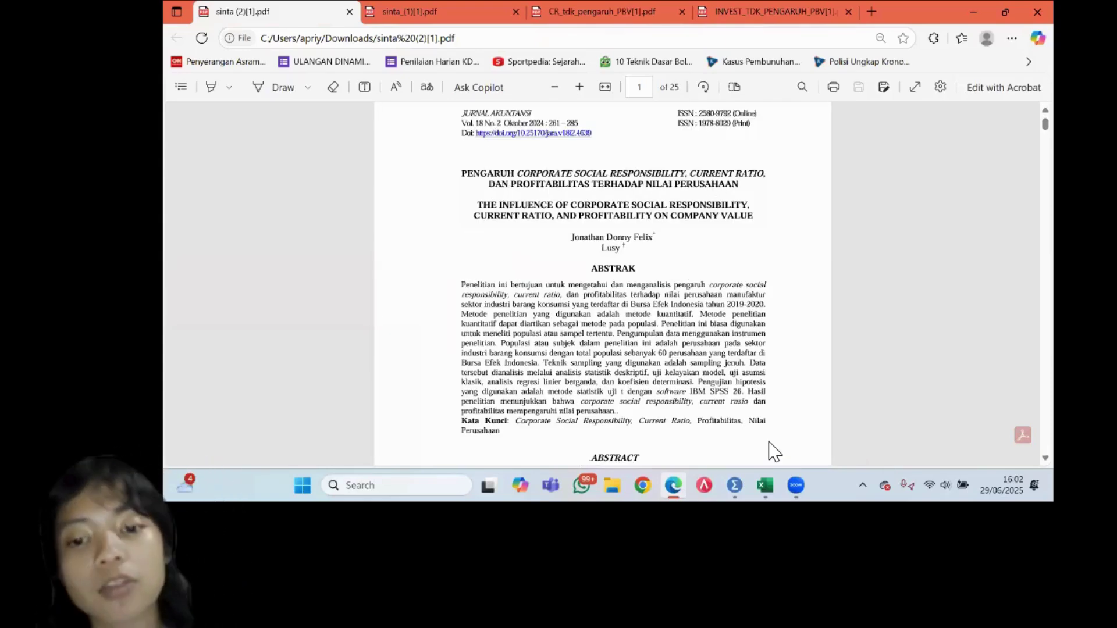
- Return to the Excel workbook and read the current ratio passage with hypothesis H3 and its formula
mouse_move(765, 485)
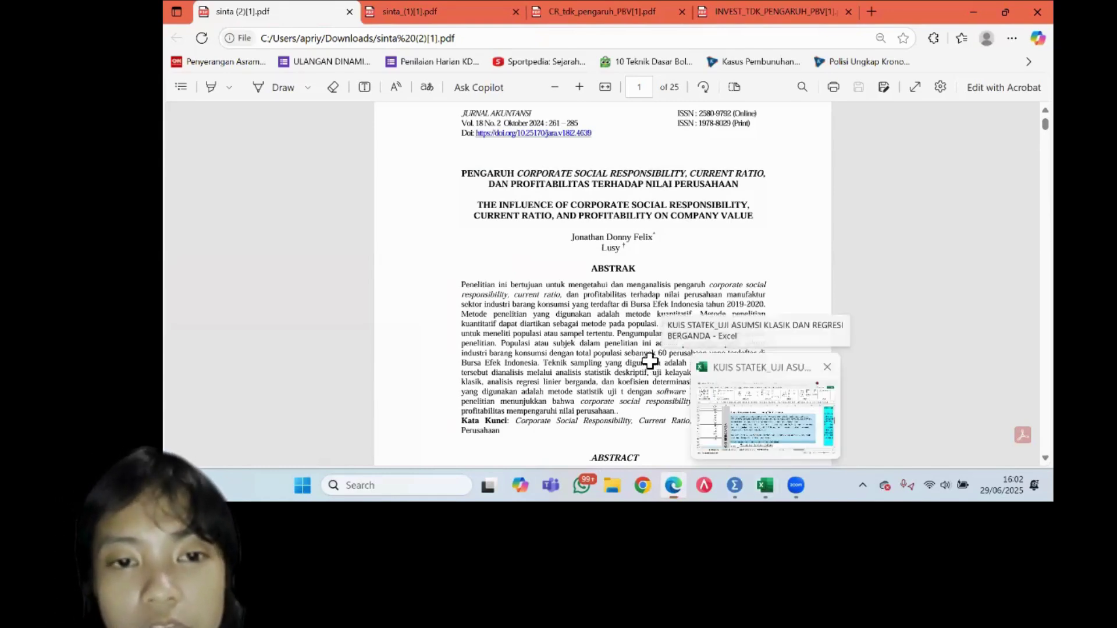
key("alt+Tab")
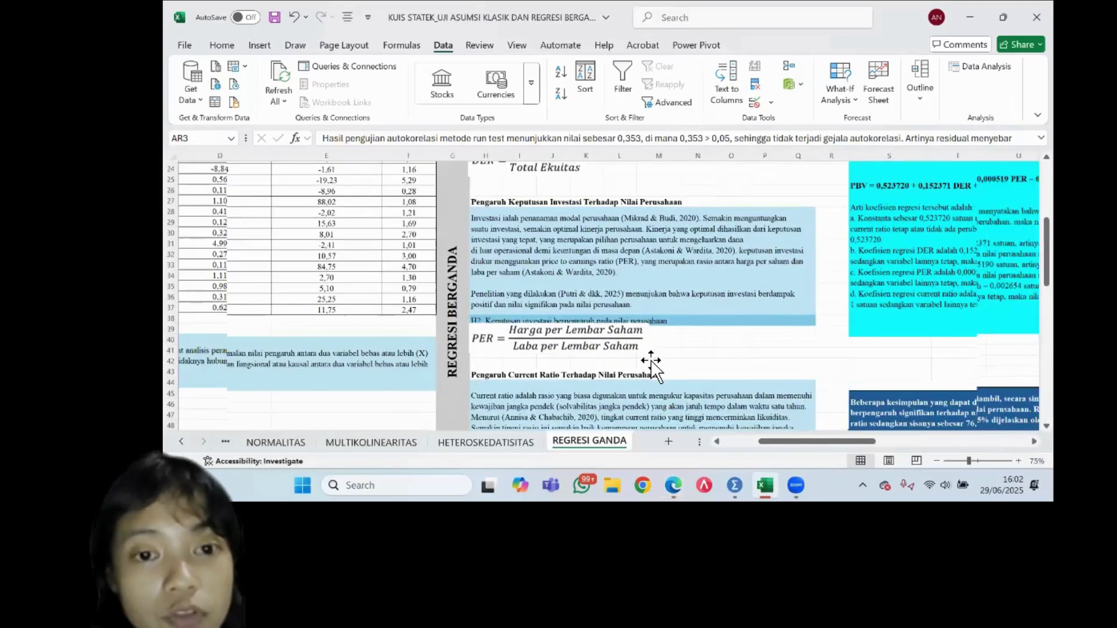
scroll(651, 365, "down", 4)
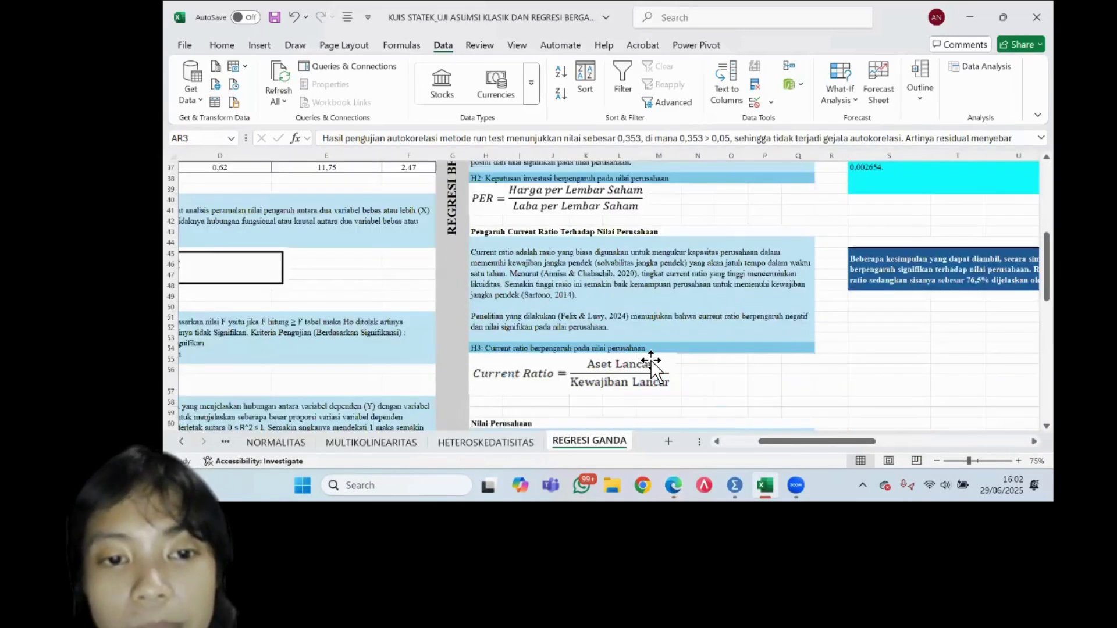
scroll(651, 365, "down", 7)
- Review the theory notes on multiple linear regression, F test, determination, correlation and autocorrelation, plus the company value passage and PBV formula
scroll(651, 365, "left", 3)
scroll(651, 365, "up", 2)
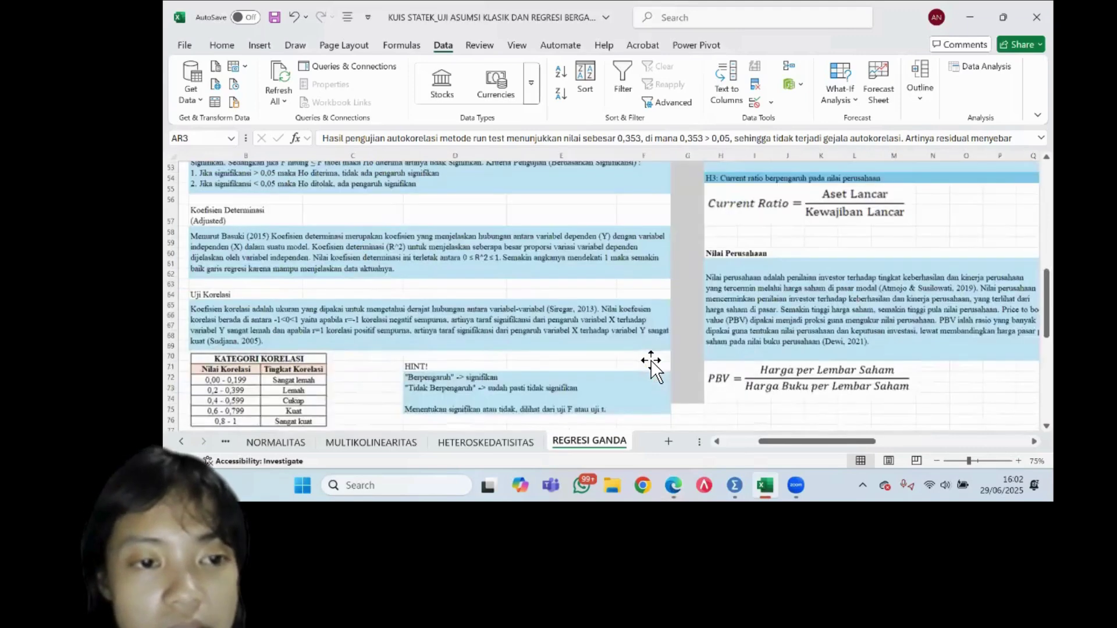
scroll(651, 365, "left", 1)
scroll(651, 361, "up", 5)
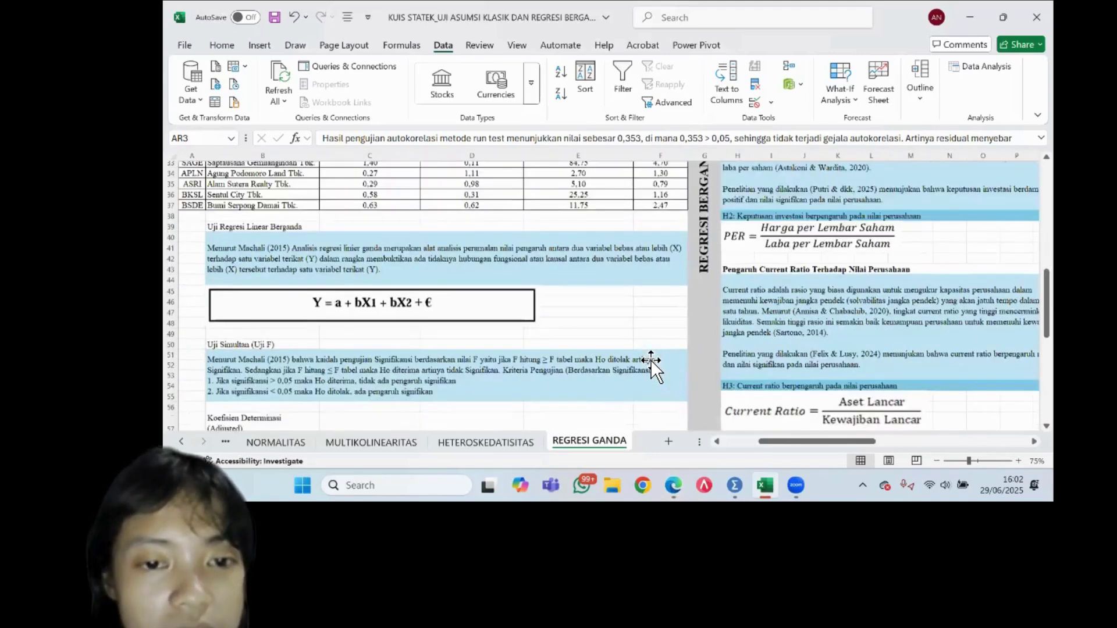
scroll(651, 361, "down", 10)
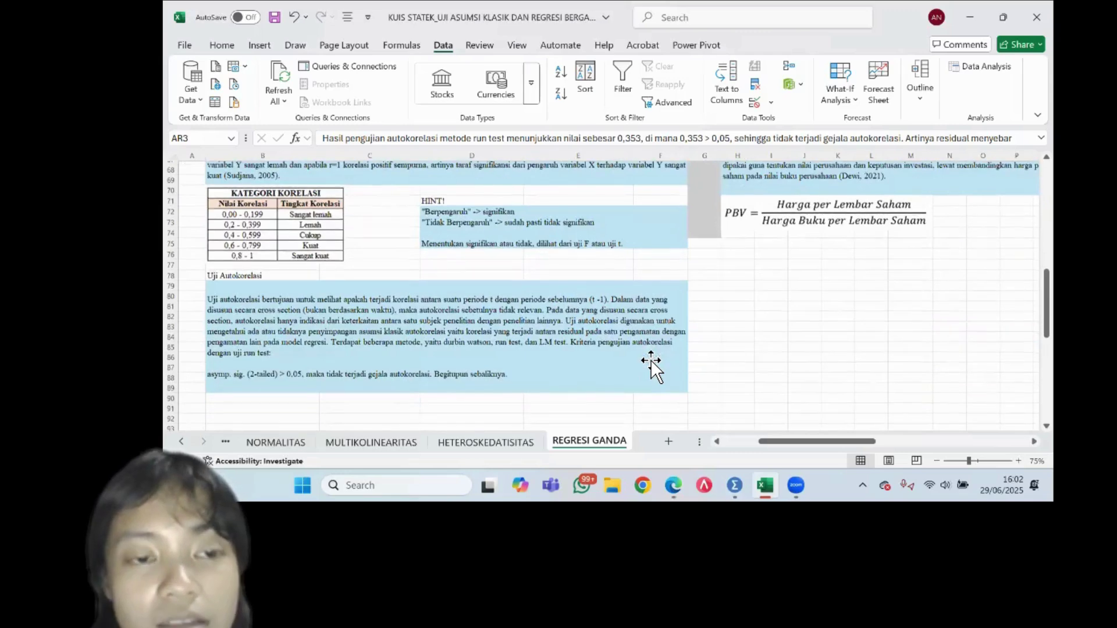
scroll(651, 361, "up", 1)
scroll(650, 360, "up", 4)
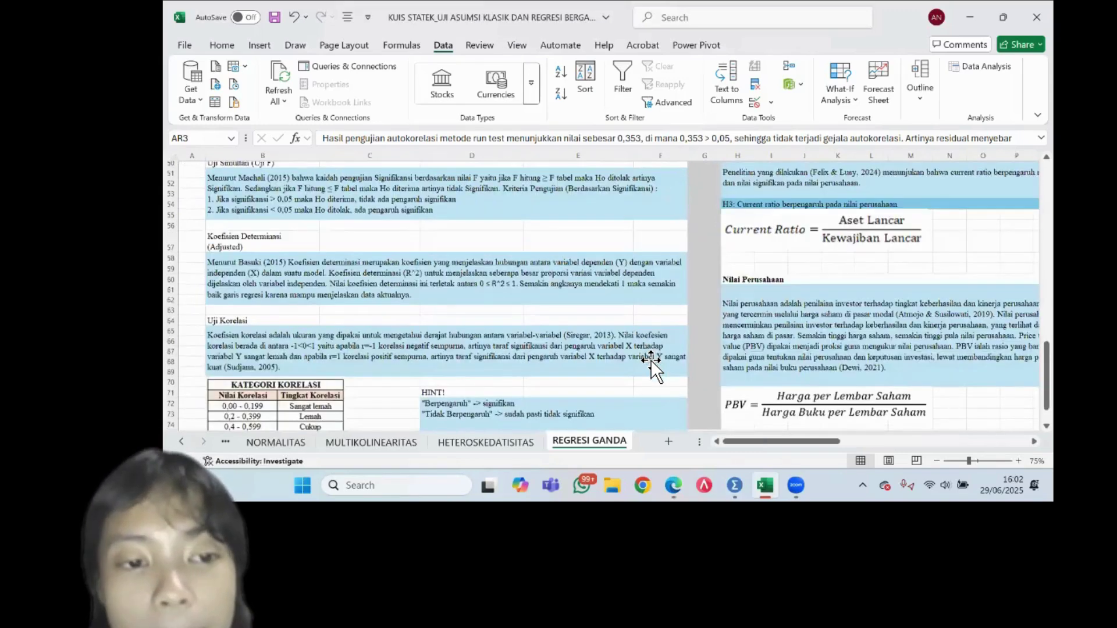
scroll(651, 361, "up", 1)
scroll(651, 360, "right", 3)
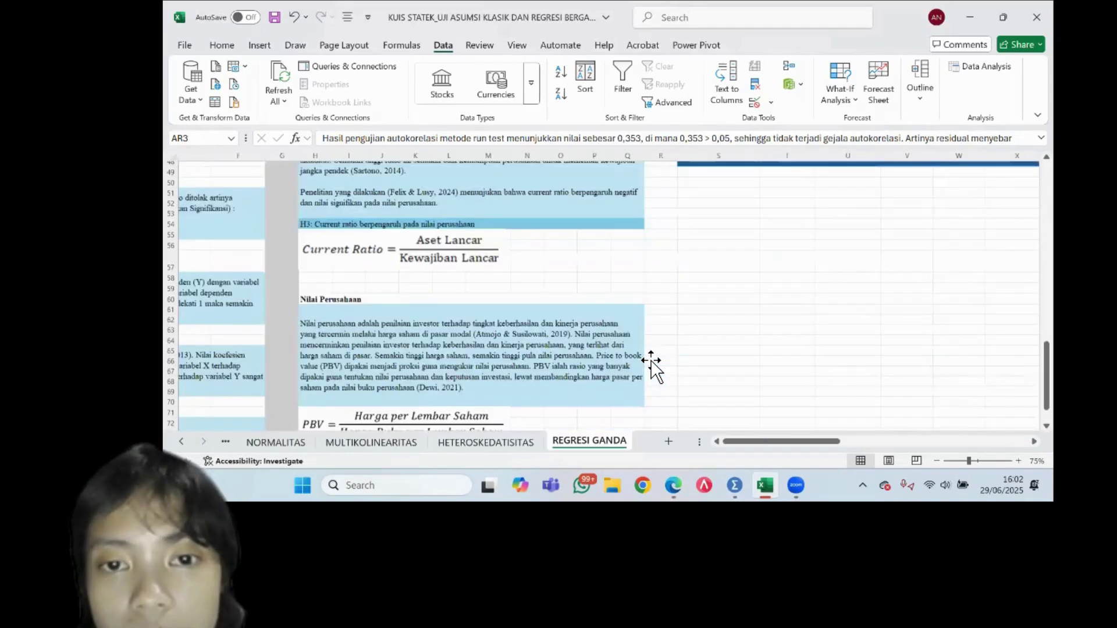
- Examine the regression summary output with its correlation, determination, F test and t test interpretations and the overall conclusion
scroll(651, 361, "up", 15)
scroll(650, 359, "right", 5)
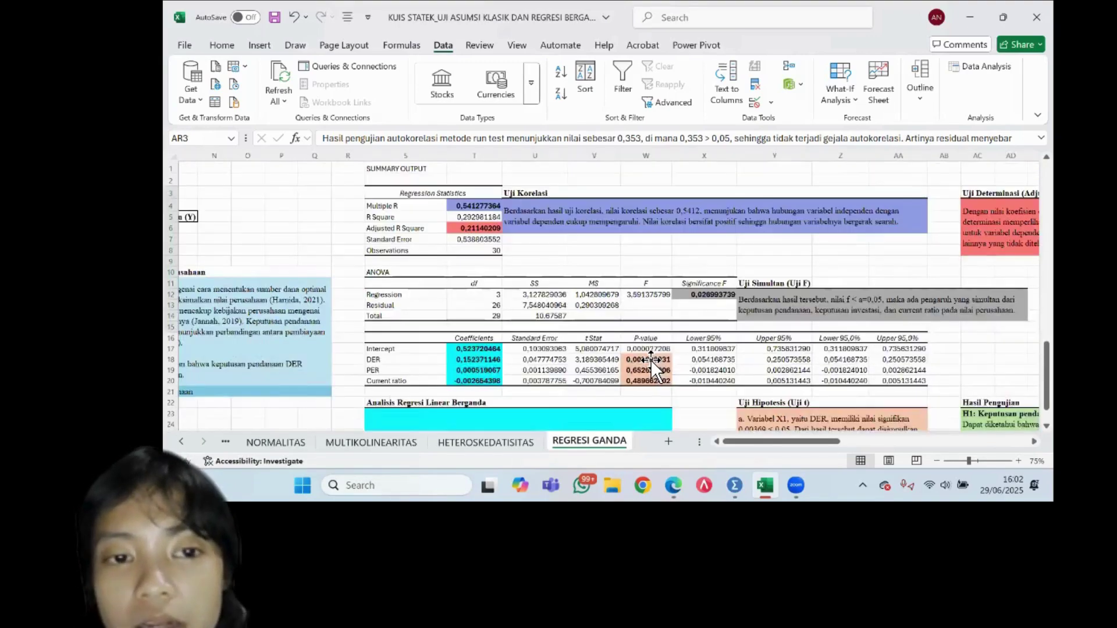
scroll(650, 359, "up", 1)
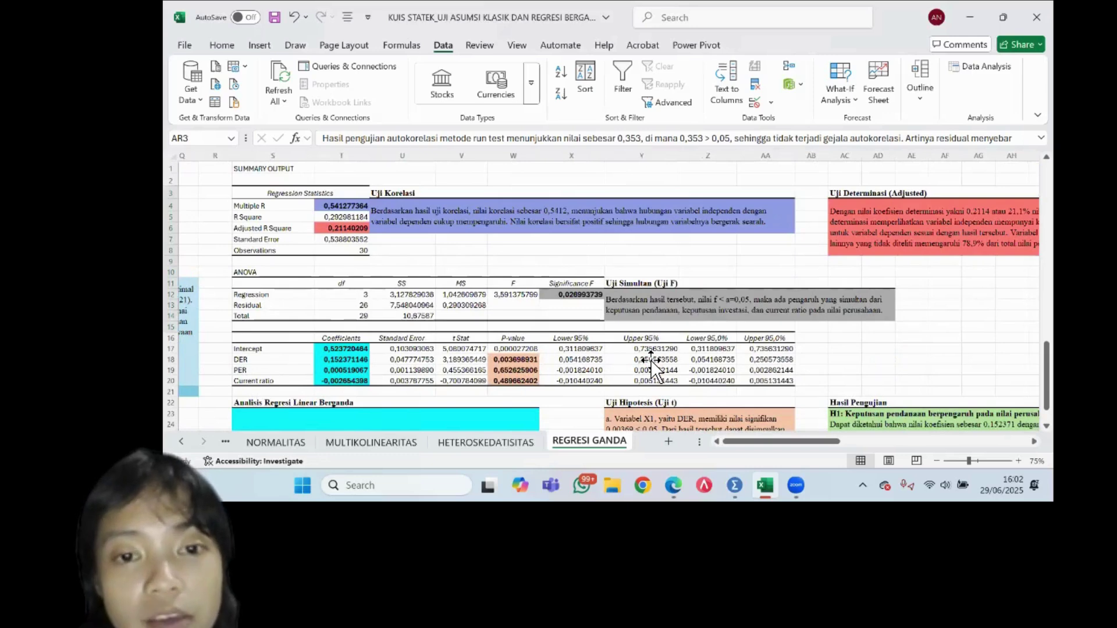
scroll(651, 360, "right", 3)
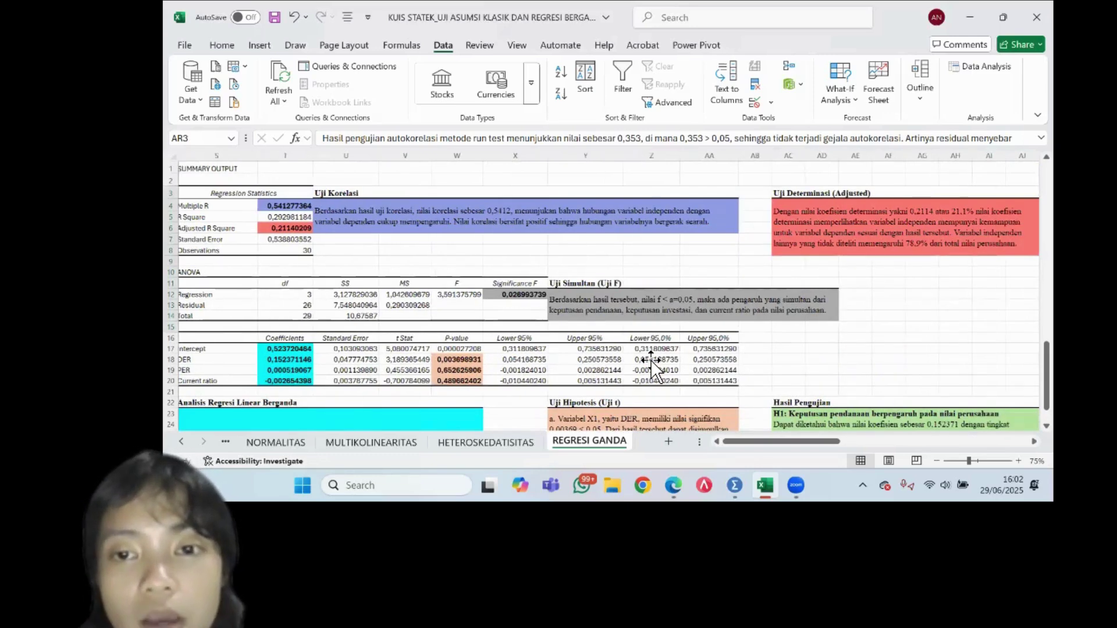
scroll(651, 360, "down", 2)
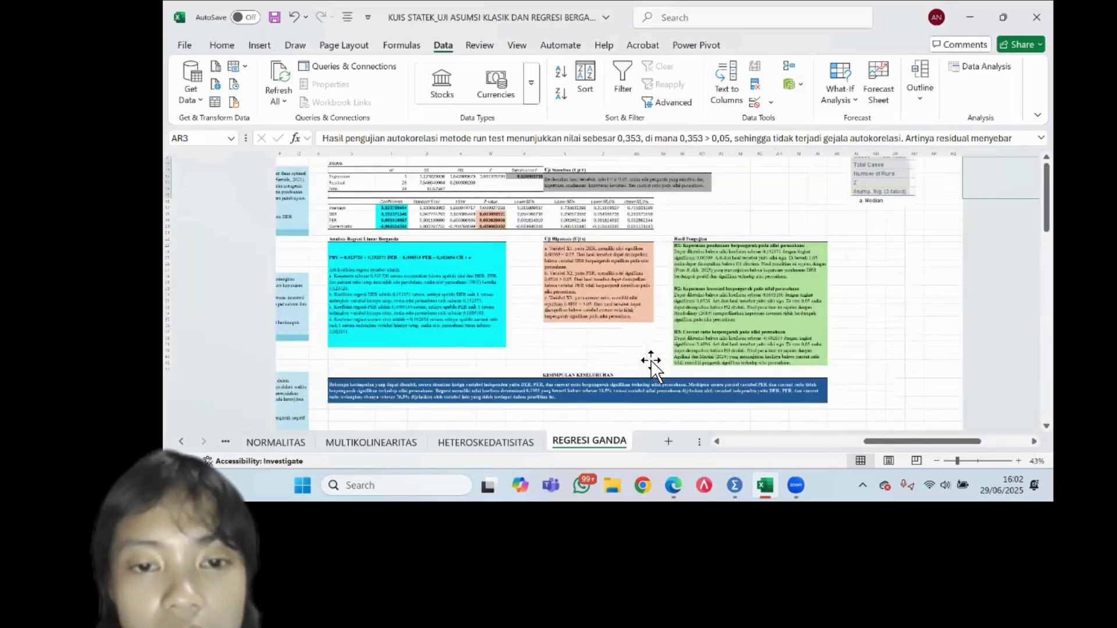
scroll(651, 361, "down", 2)
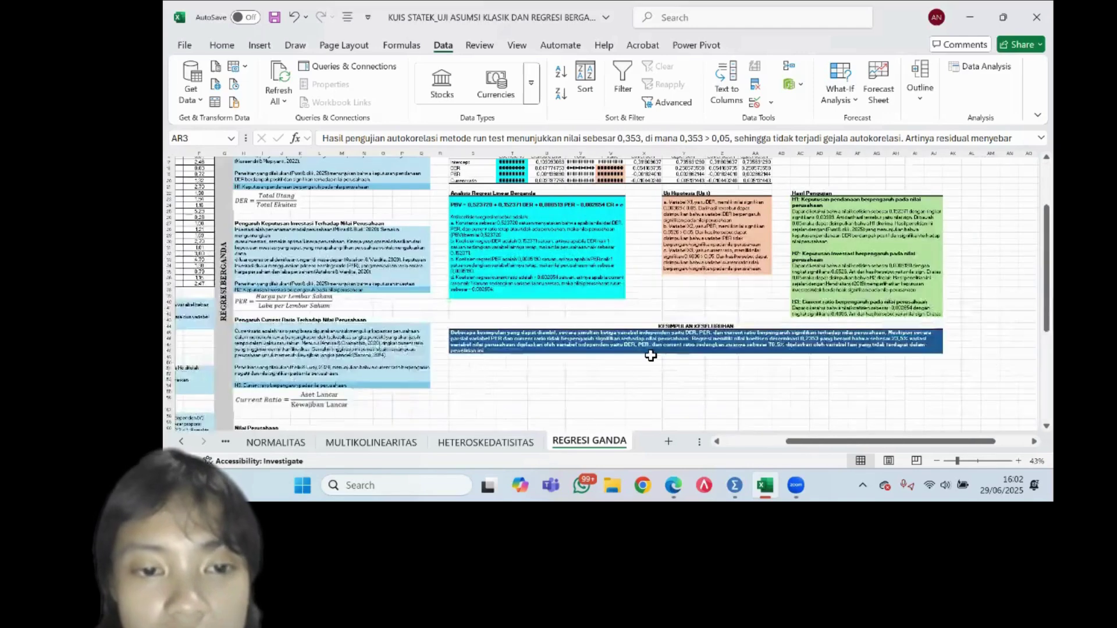
- Open the Regression data analysis tool from an empty cell below the conclusion and set the Input Y Range to $C$8:$C$37
left_click(473, 378)
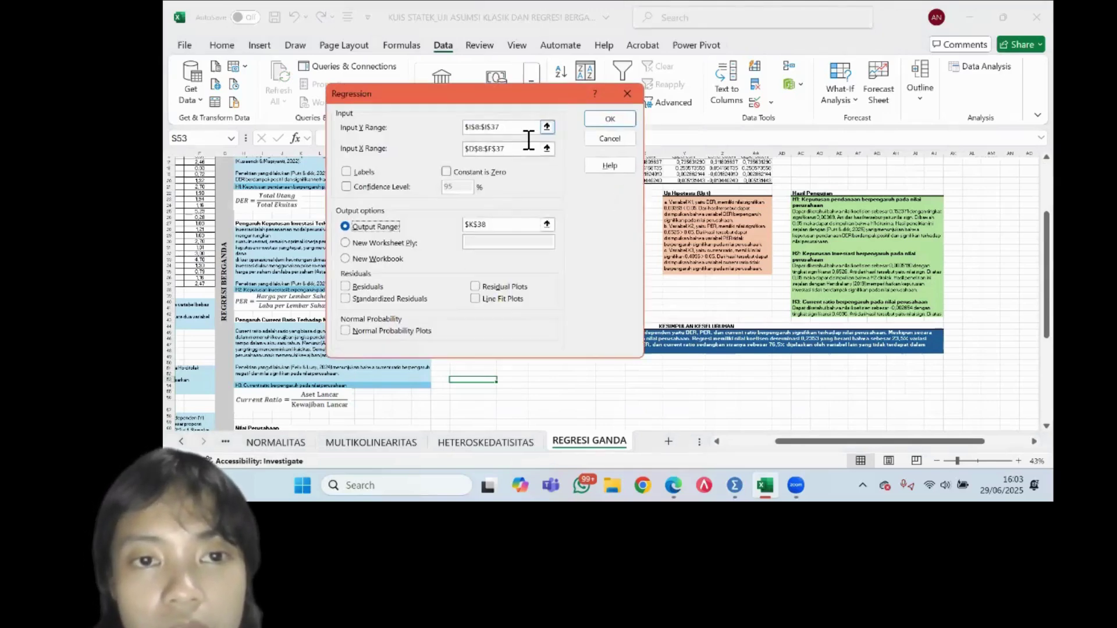
key("BackSpace")
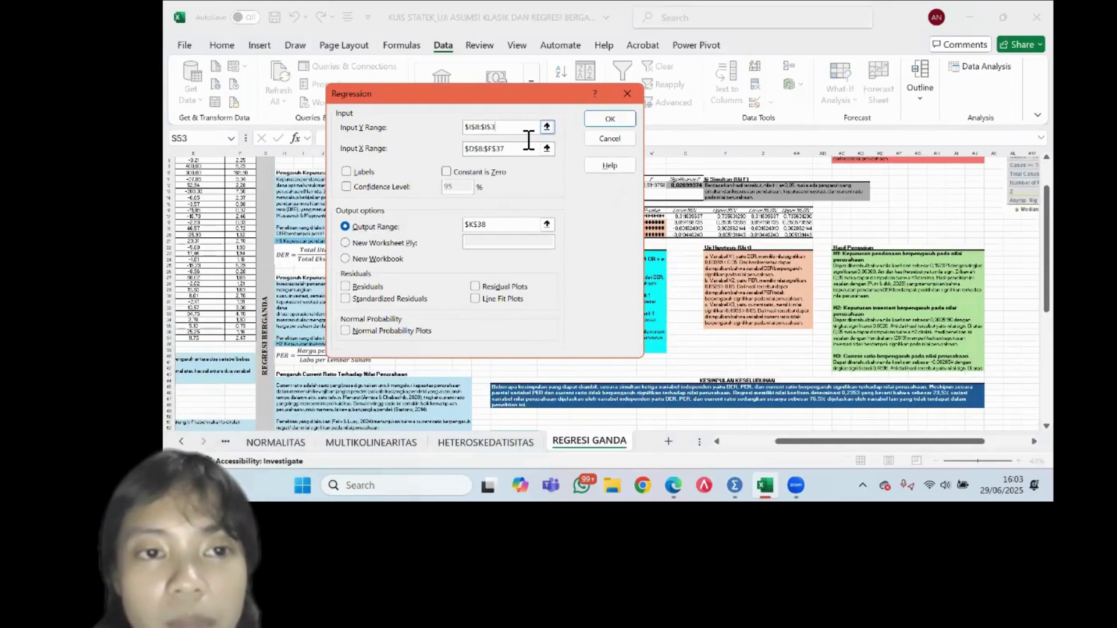
key("BackSpace")
key("BackSpace")
key("BackSpace")
key("BackSpace")
key("BackSpace")
key("BackSpace")
key("BackSpace")
key("BackSpace")
key("BackSpace")
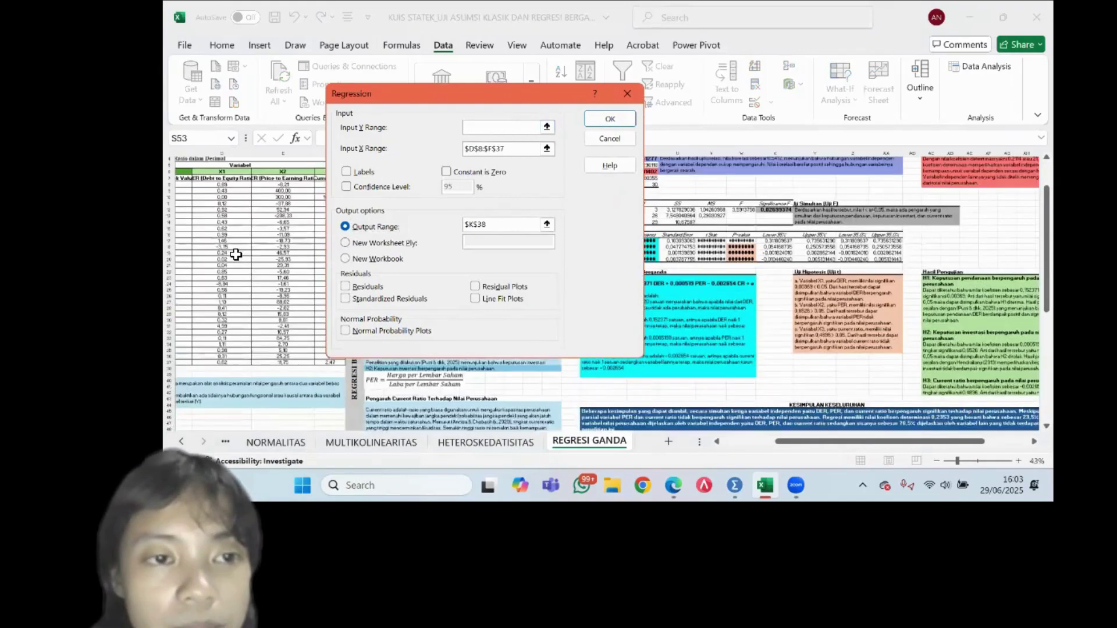
scroll(267, 210, "left", 3)
left_click(256, 203)
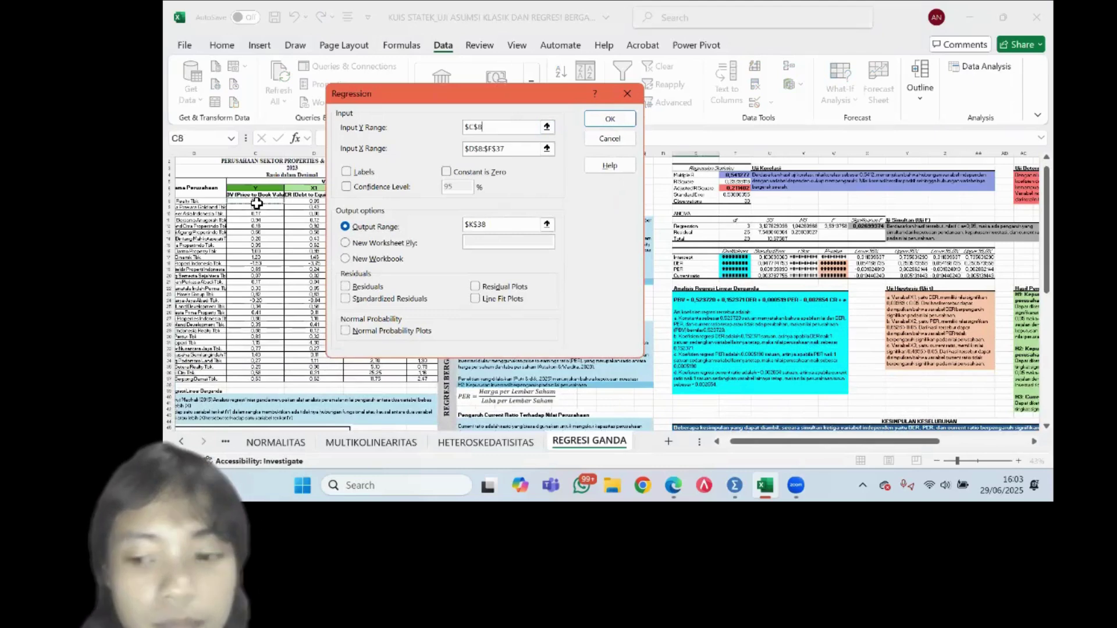
key("ctrl+shift+Down")
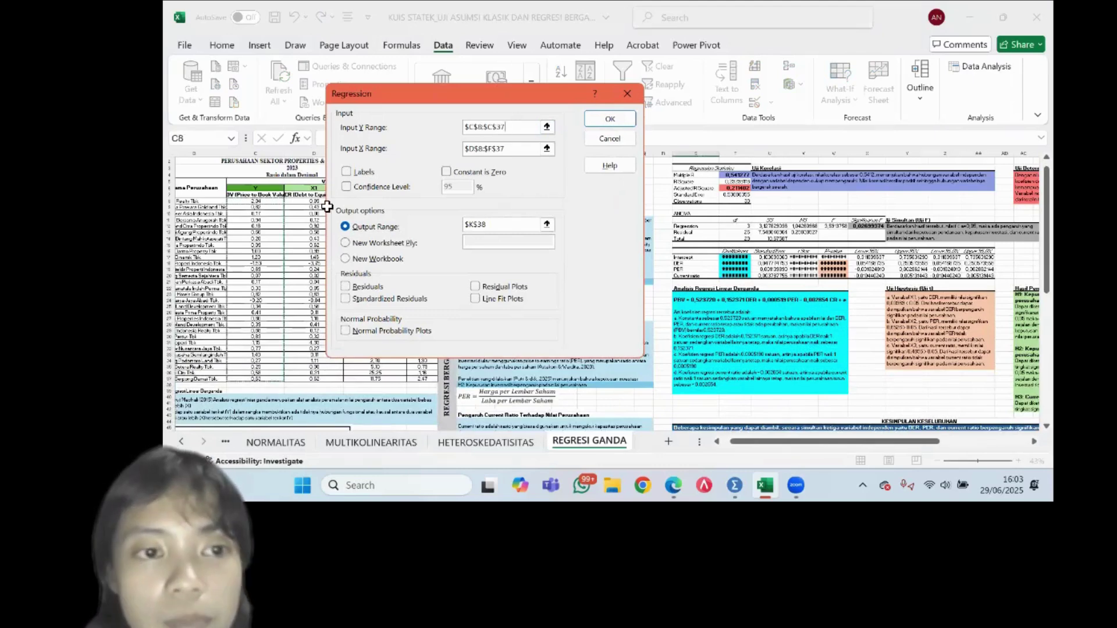
- Replace the regression's Input X Range with the DER, PER and current ratio data in $D$8:$F$37
left_click(517, 153)
key("BackSpace")
key("BackSpace")
key("BackSpace")
key("BackSpace")
key("BackSpace")
key("BackSpace")
key("BackSpace")
key("BackSpace")
key("BackSpace")
key("BackSpace")
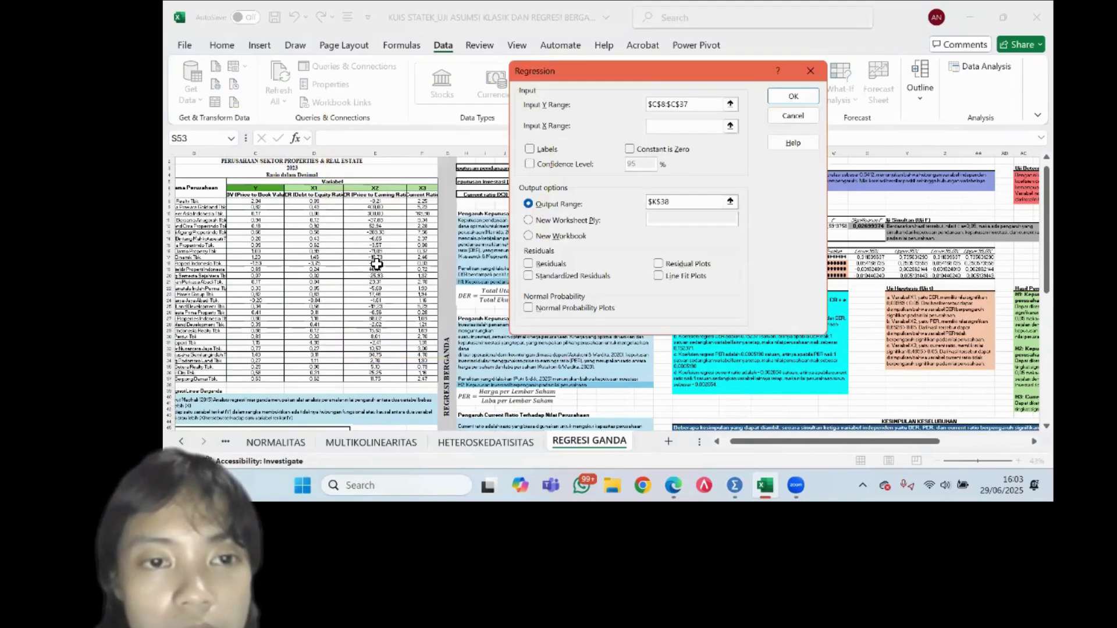
scroll(302, 207, "right", 1)
left_click(300, 208)
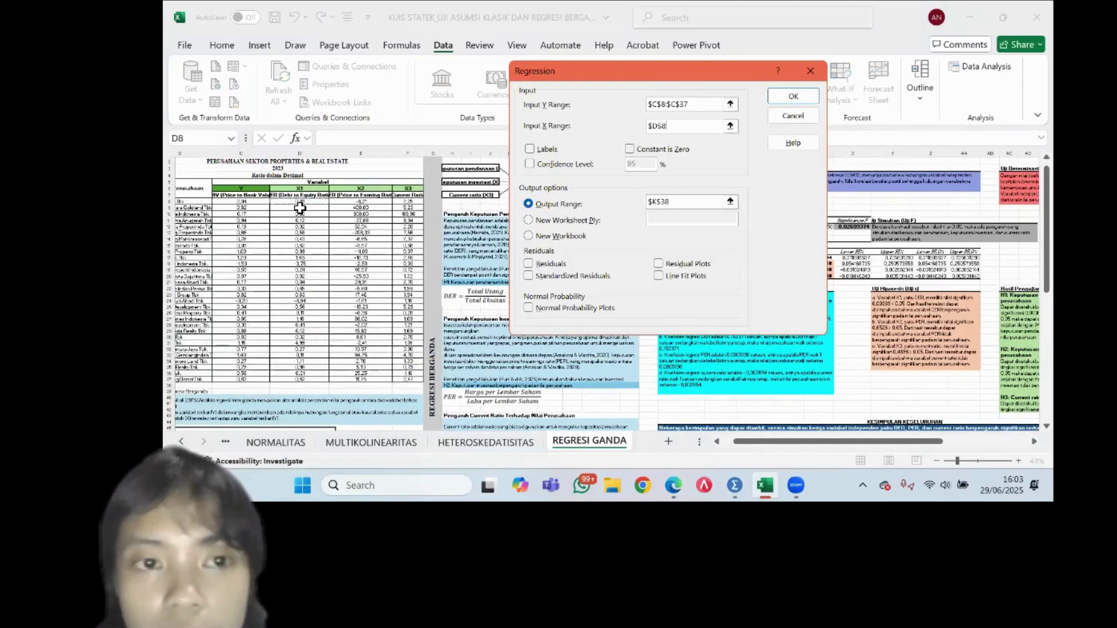
key("shift+Right")
key("shift+Right")
key("ctrl+shift+Down")
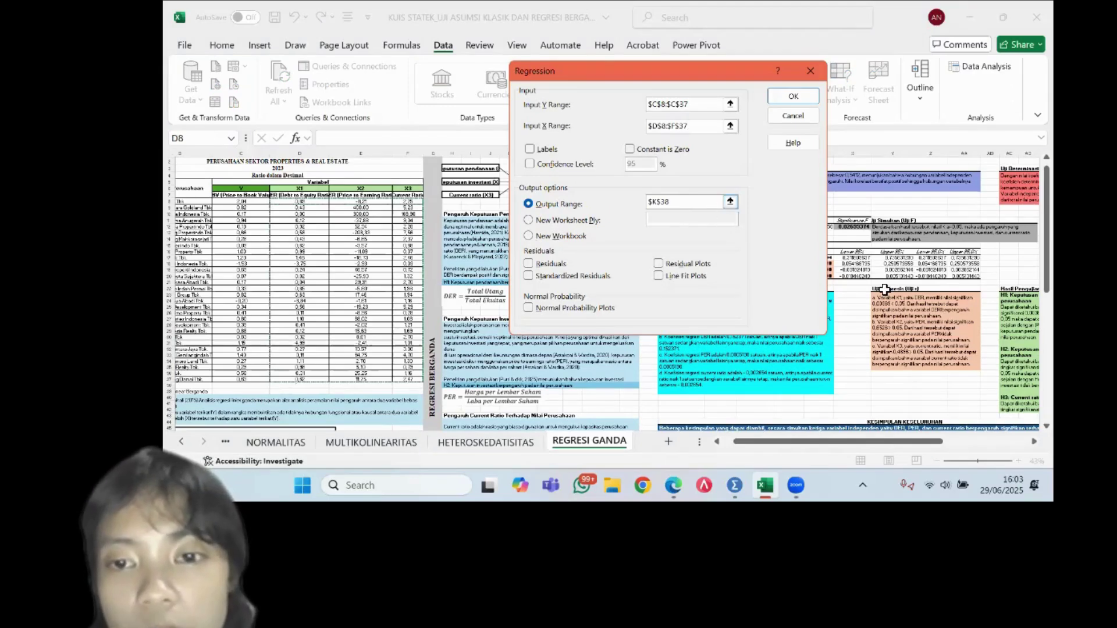
- Replace the regression's Output Range with the empty cell $S$53 below the overall conclusion and run the regression
scroll(884, 289, "down", 10)
left_click(706, 204)
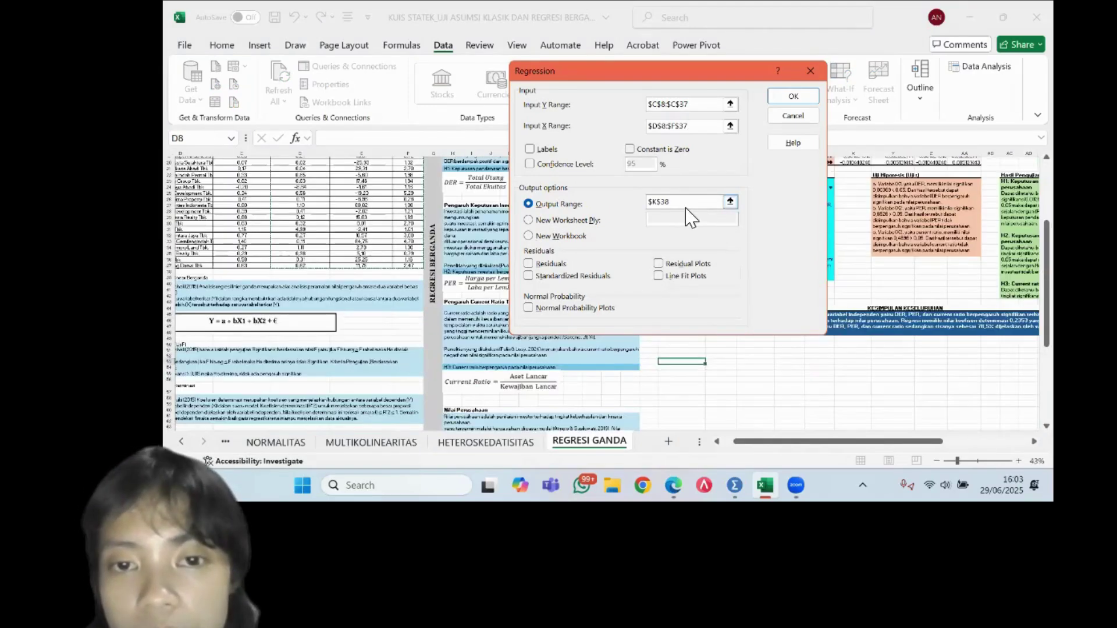
key("BackSpace")
key("BackSpace")
key("BackSpace")
key("BackSpace")
key("BackSpace")
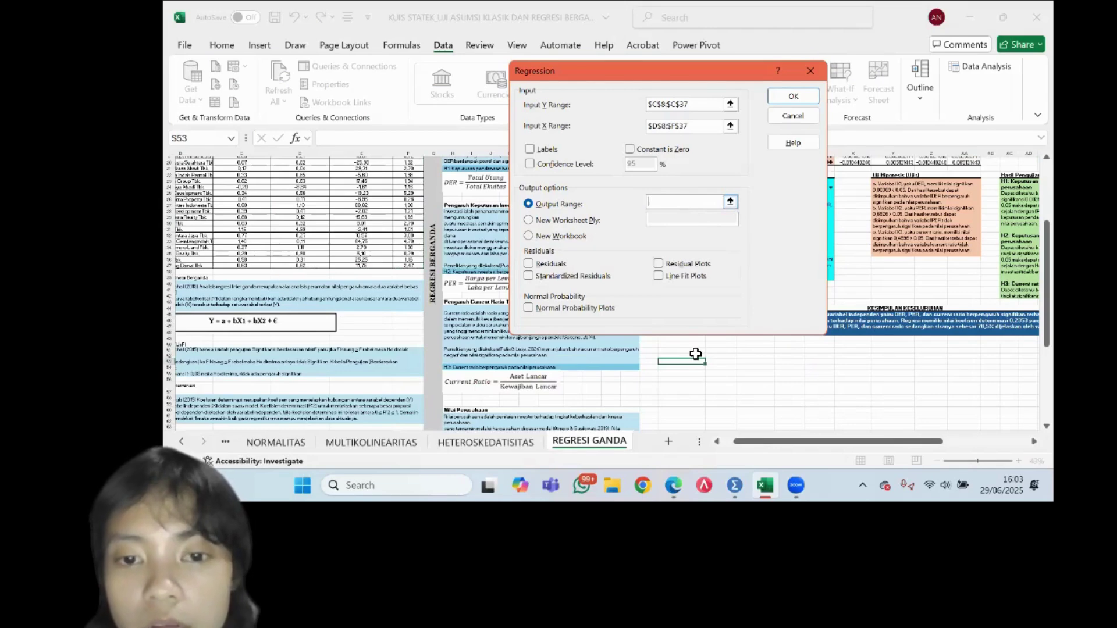
left_click(687, 365)
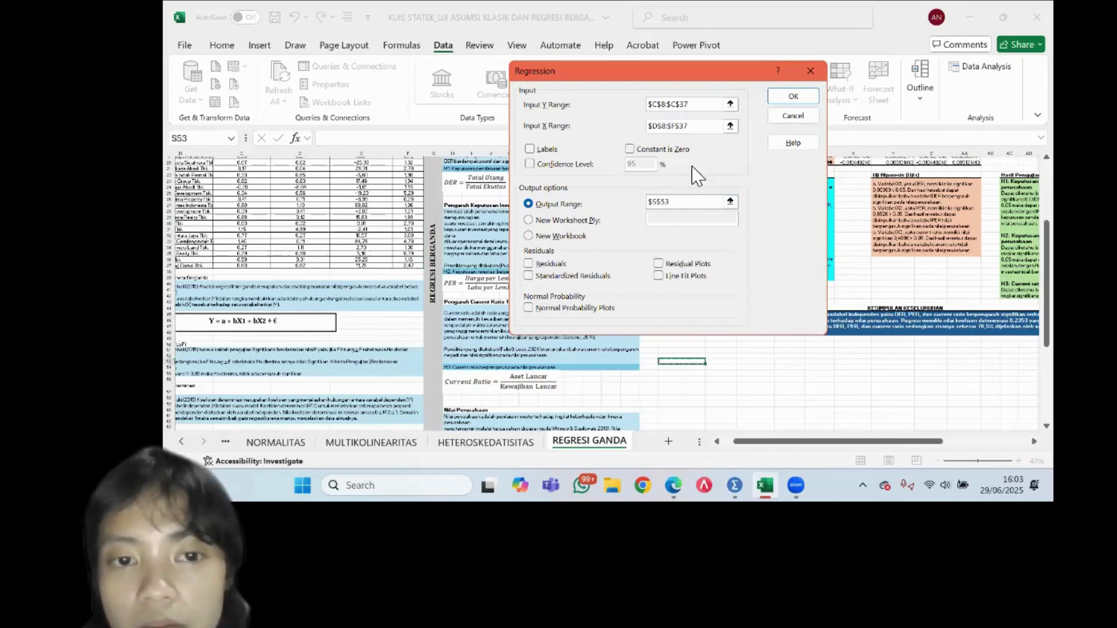
left_click(785, 100)
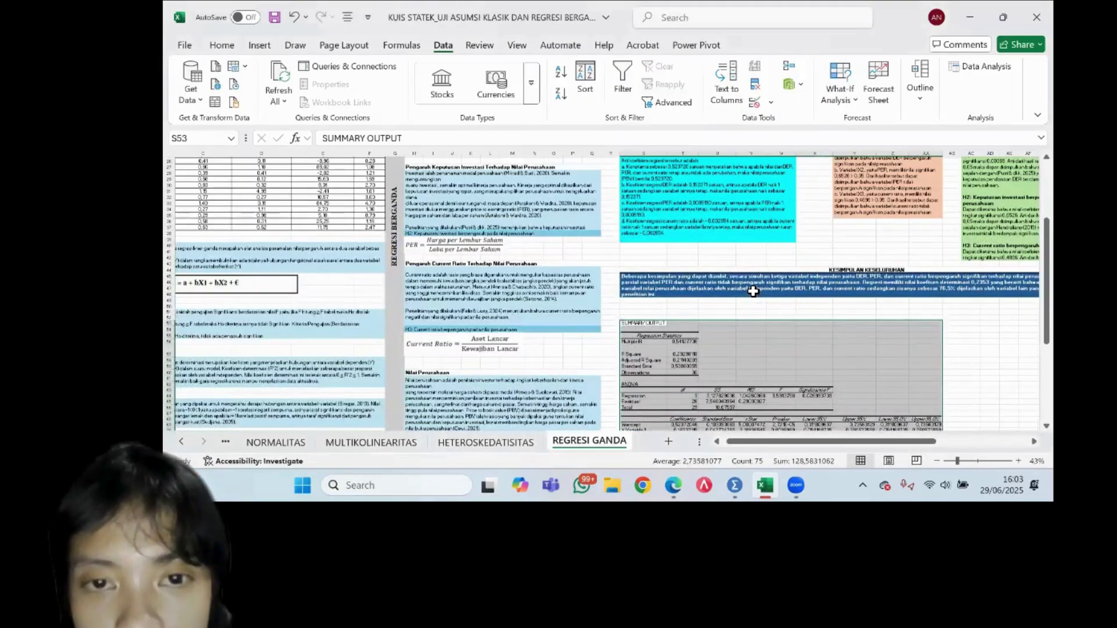
- Compare the new summary output starting at S53 with the formatted regression tables above, including the coefficient rows for X Variables 1 to 3
scroll(753, 291, "up", 1)
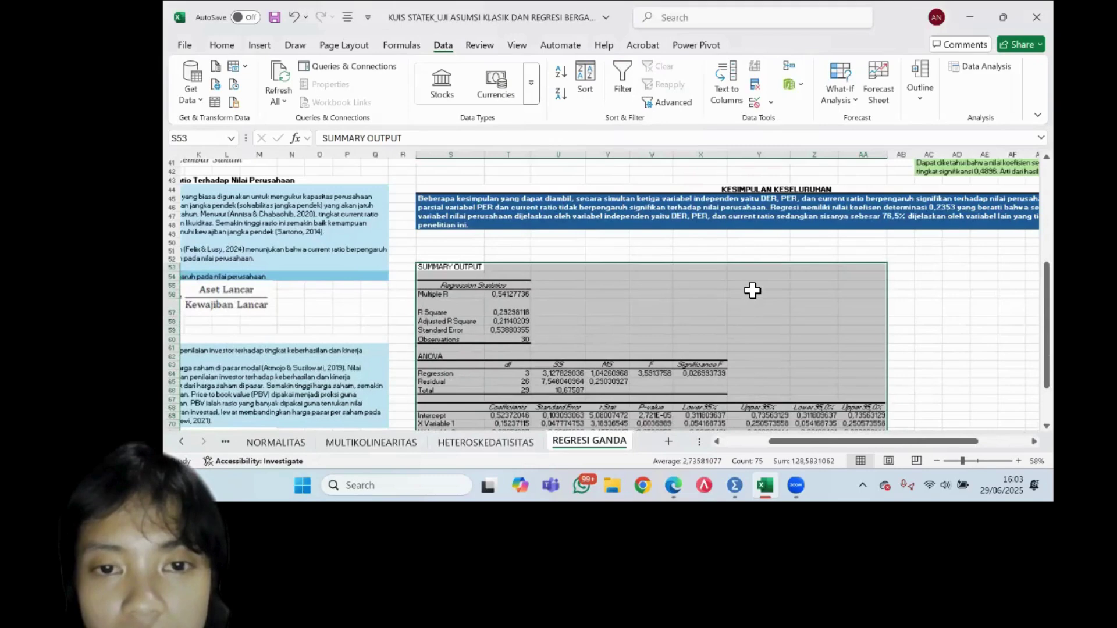
scroll(752, 291, "up", 10)
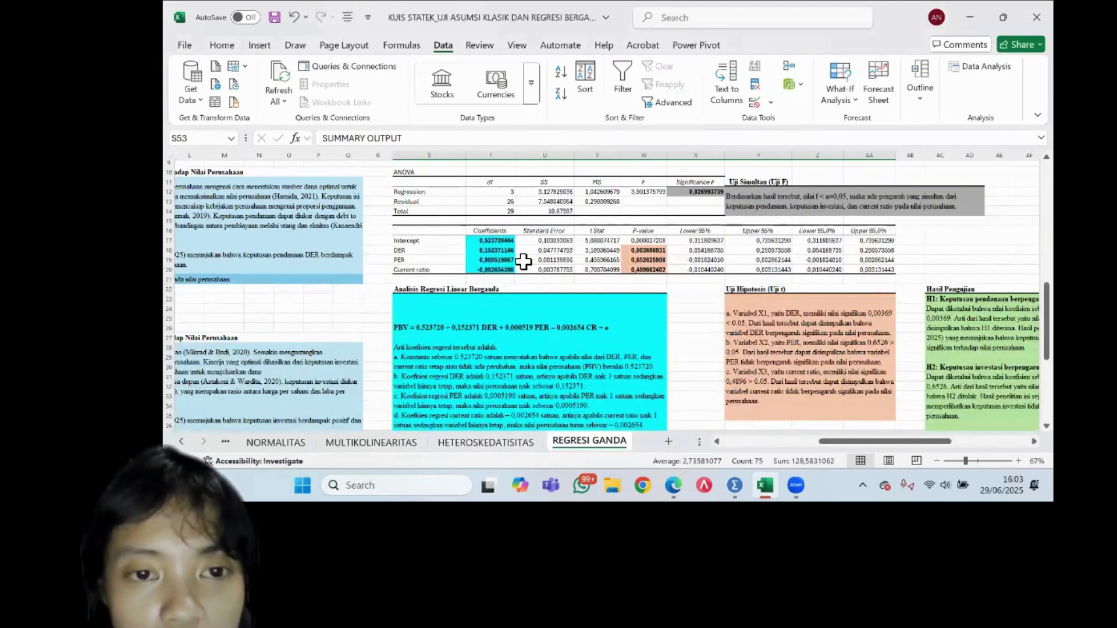
scroll(542, 283, "down", 1)
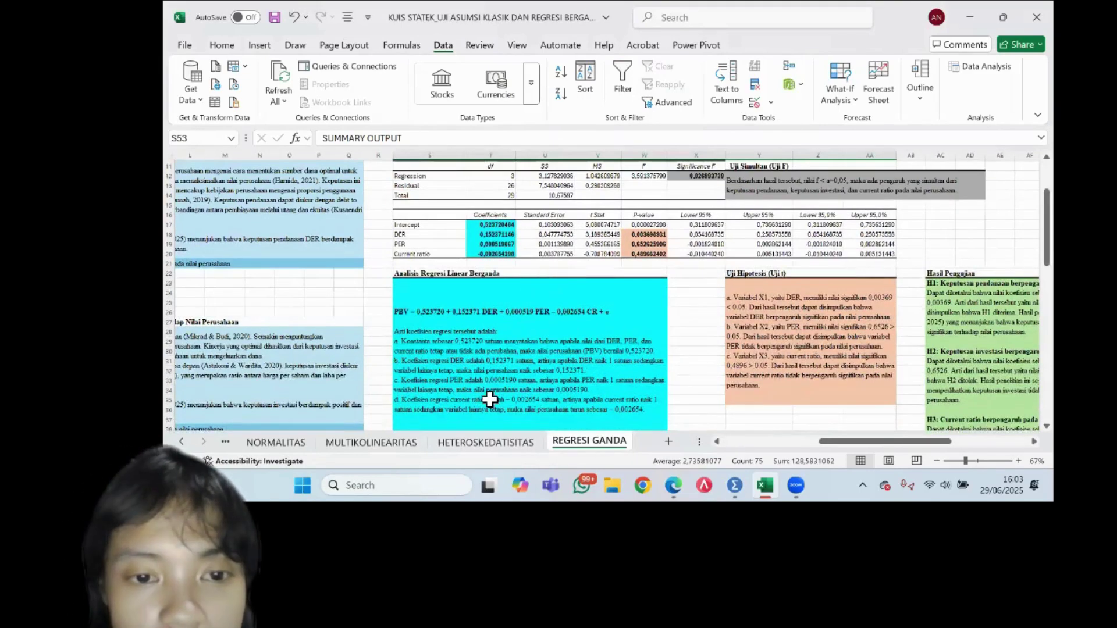
scroll(512, 383, "down", 12)
scroll(512, 383, "up", 5)
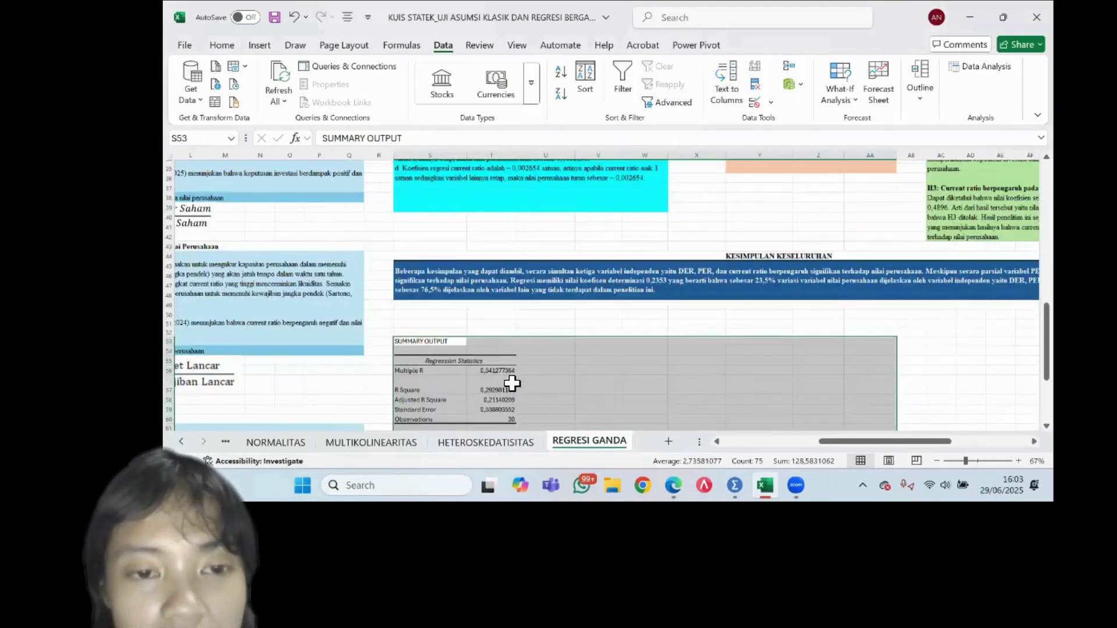
scroll(419, 274, "down", 6)
scroll(441, 301, "up", 2)
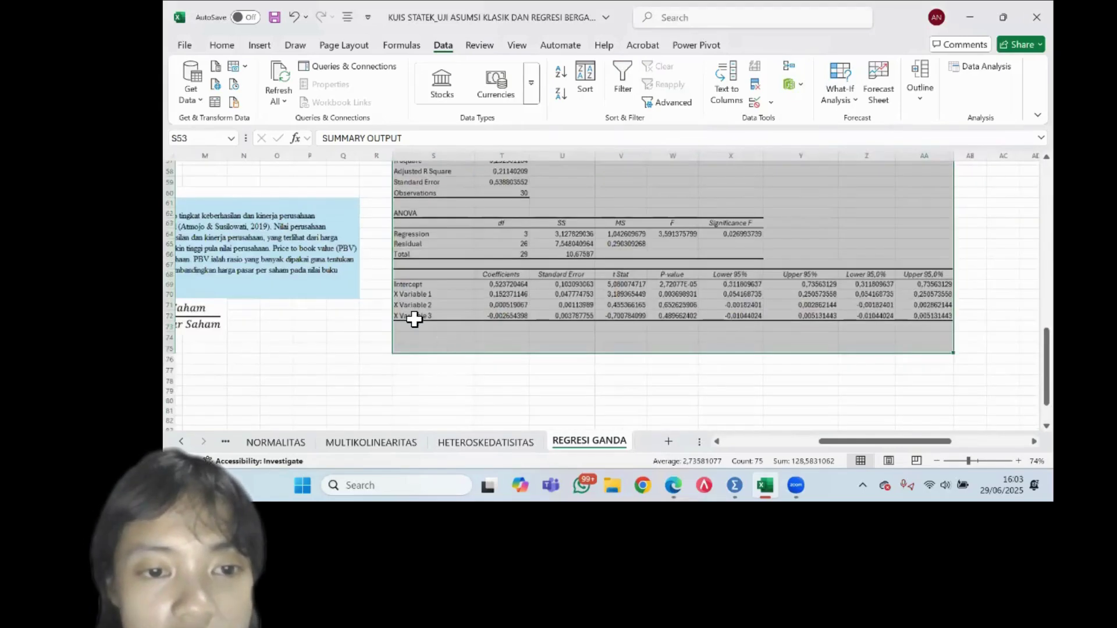
scroll(457, 335, "up", 4)
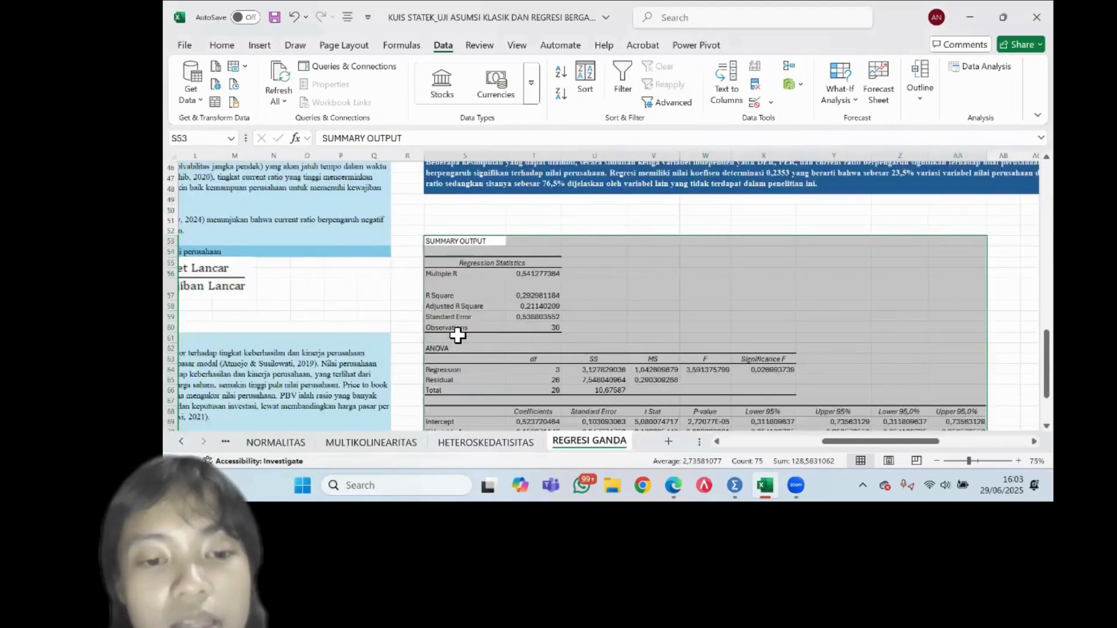
scroll(457, 335, "down", 3)
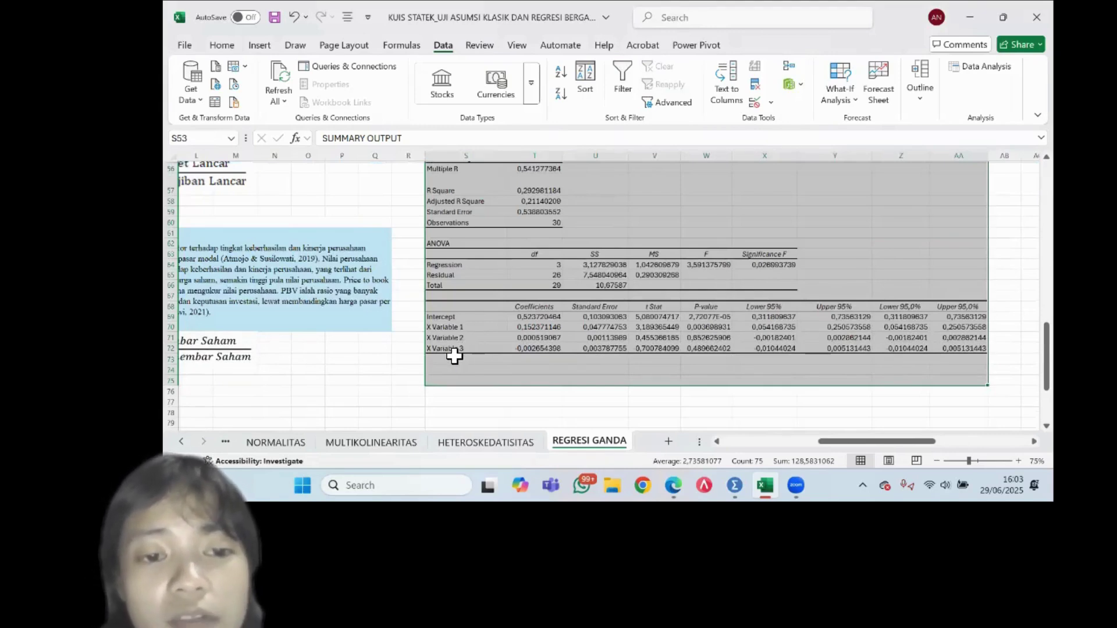
scroll(482, 357, "up", 3)
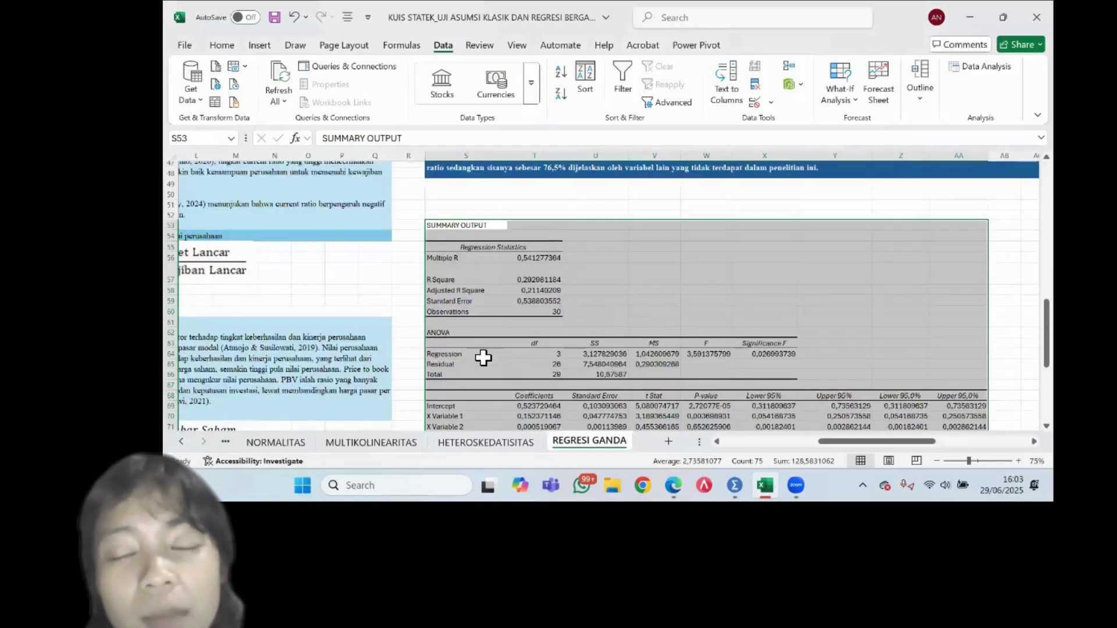
scroll(482, 357, "down", 1, "ctrl")
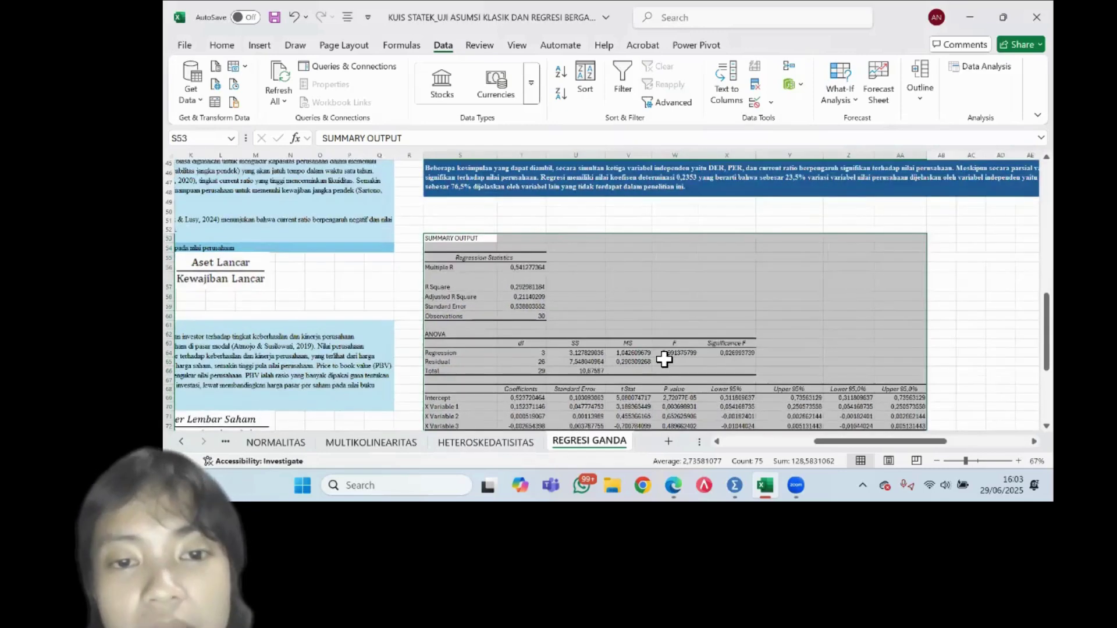
- Examine the formatted summary output's Multiple R with the Uji Korelasi interpretation, plus the Uji Determinasi (Adjusted) note
scroll(664, 360, "up", 13)
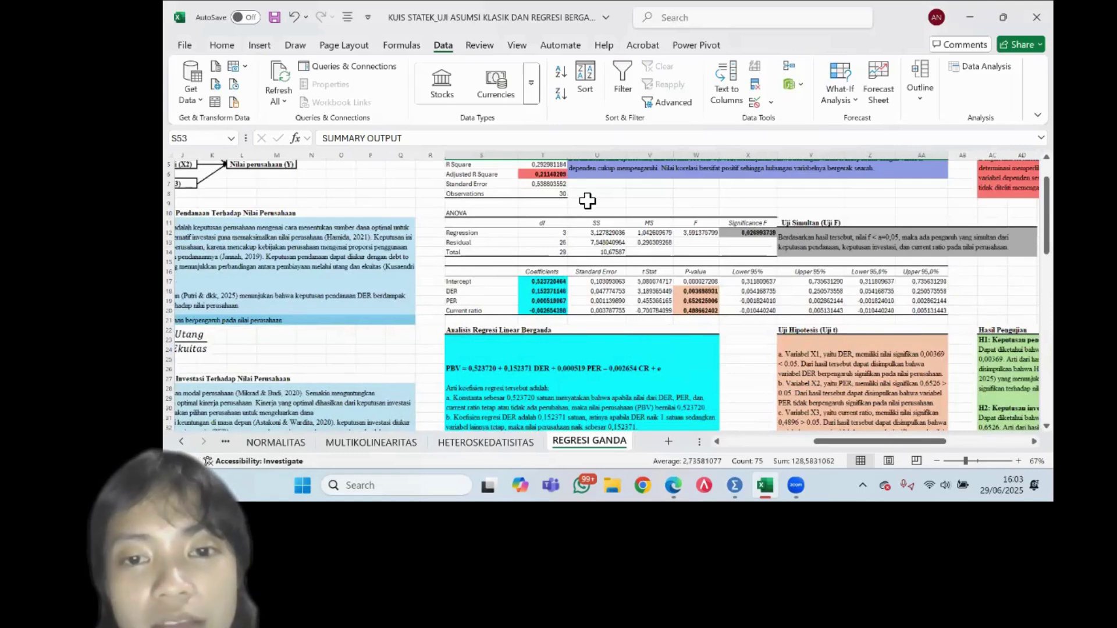
scroll(586, 196, "up", 2, "ctrl")
scroll(521, 212, "up", 1, "ctrl")
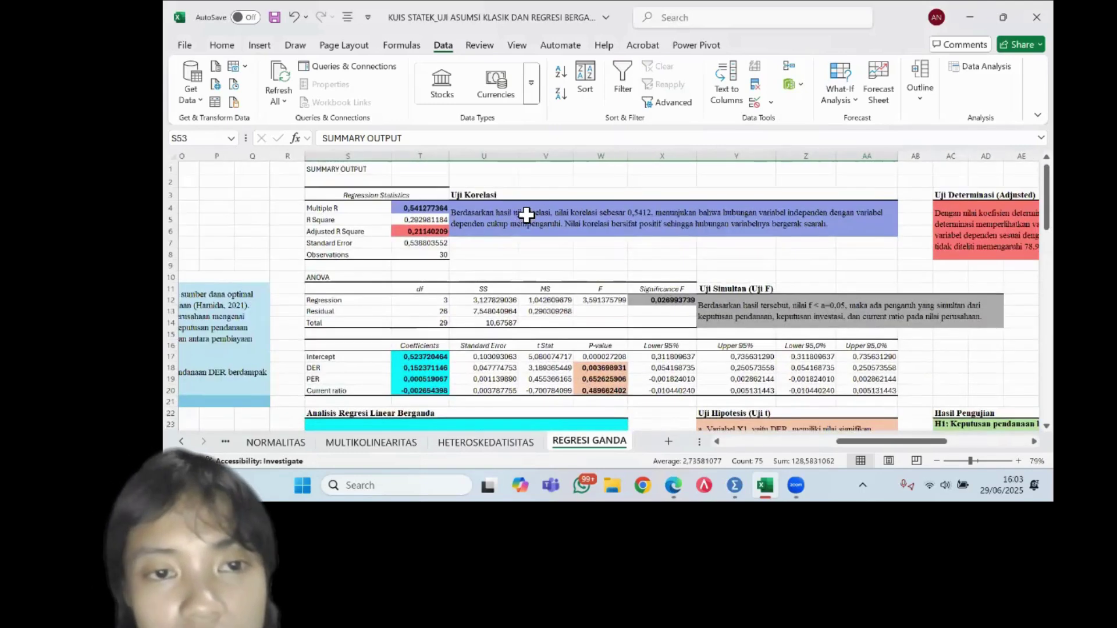
scroll(482, 211, "right", 1)
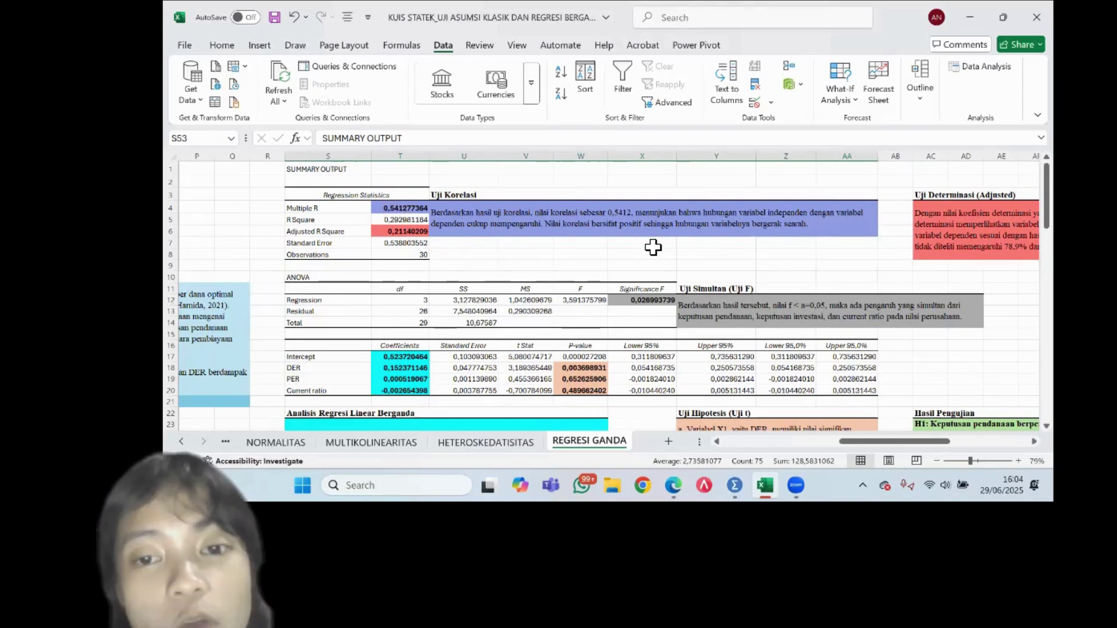
scroll(652, 247, "right", 3)
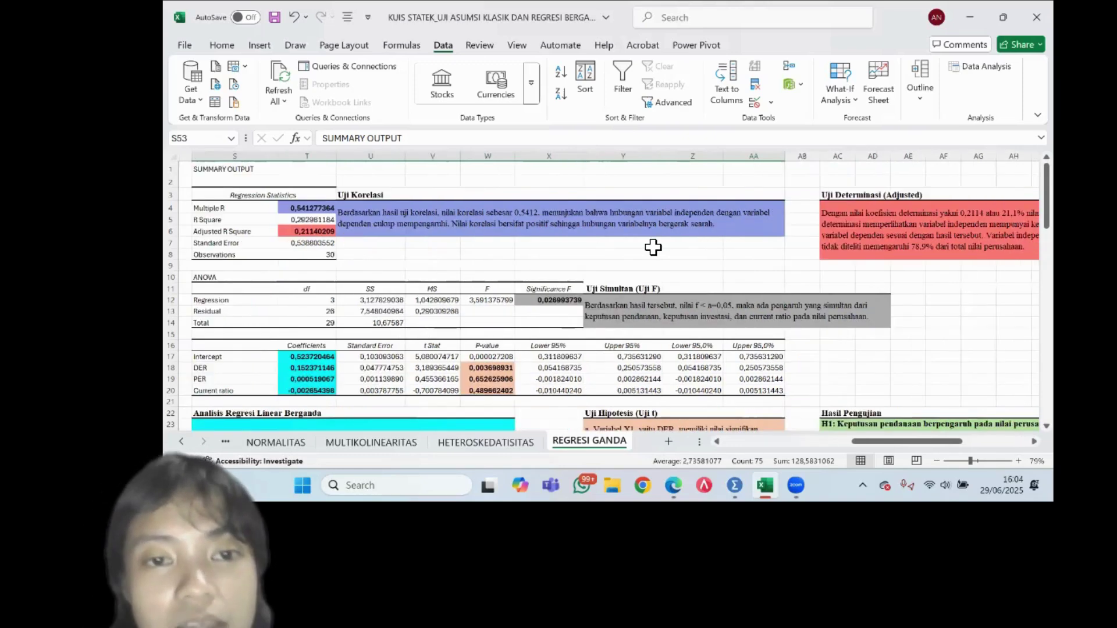
scroll(652, 247, "right", 4)
scroll(652, 247, "left", 1)
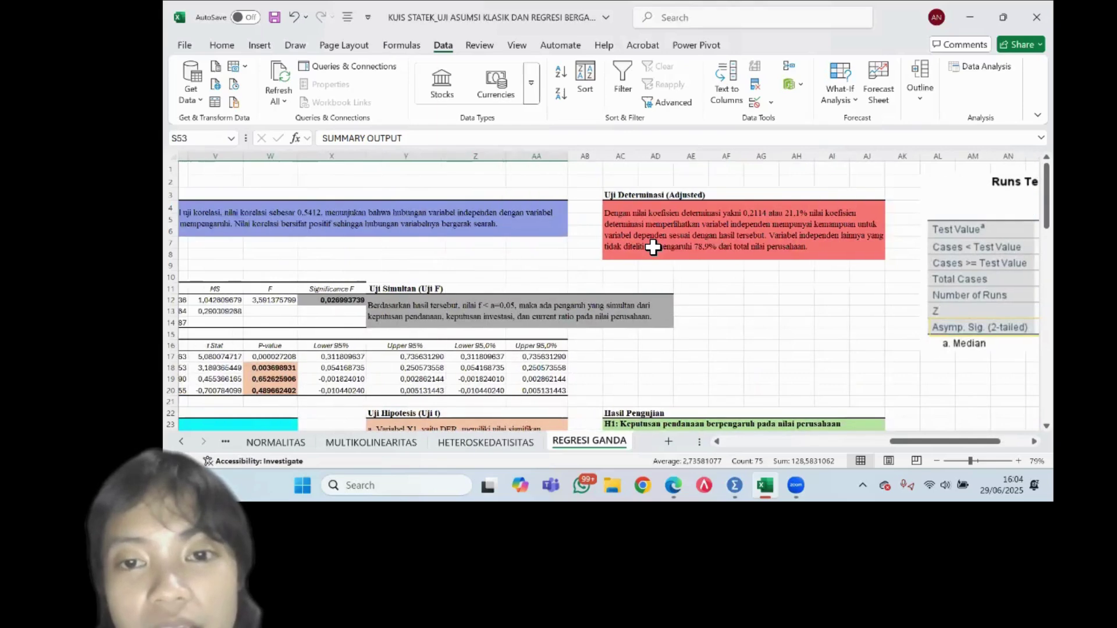
scroll(653, 247, "left", 2)
scroll(312, 251, "left", 2)
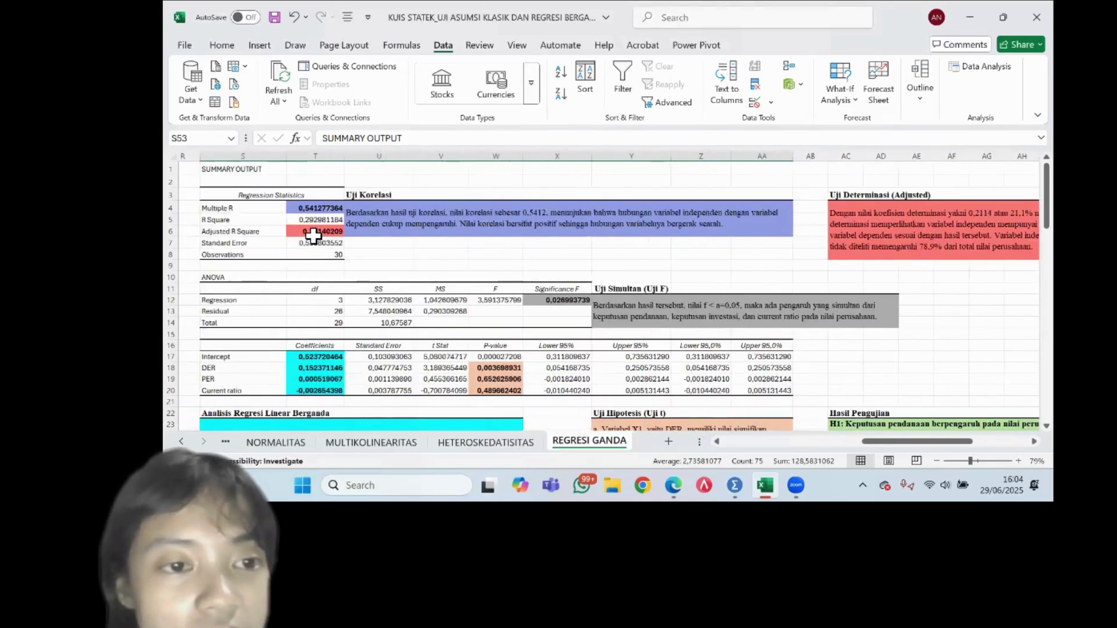
- Select the Adjusted R Square value in T6 and read it against the Uji Determinasi note, ending at the Uji Simultan (F test) interpretation
left_click(312, 234)
left_click_drag(281, 285, 390, 315)
scroll(436, 271, "right", 1)
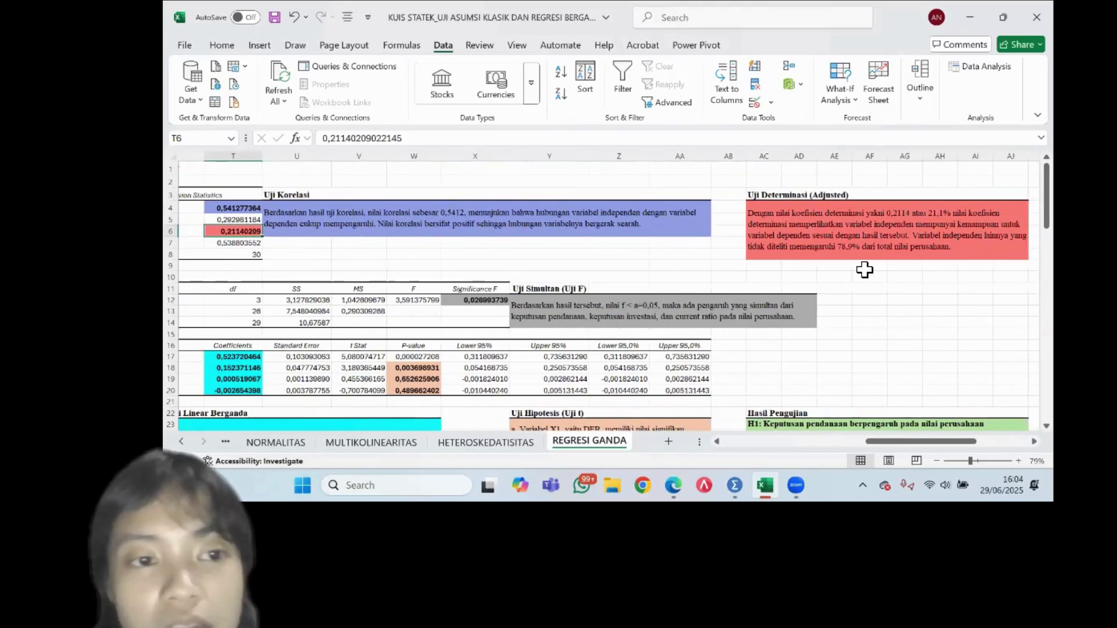
scroll(378, 254, "left", 1)
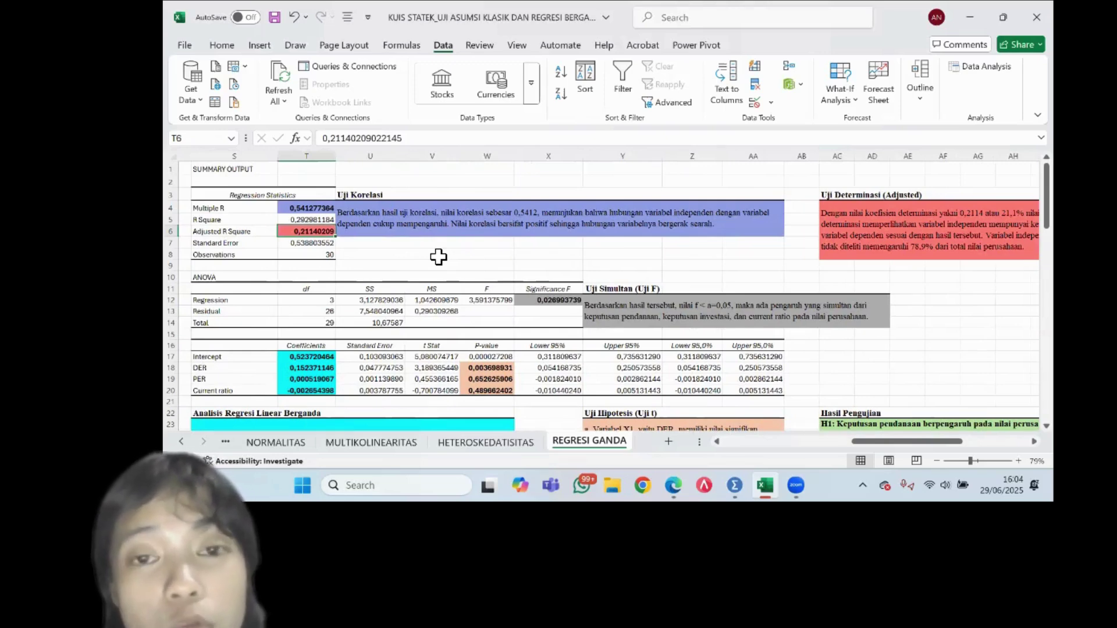
scroll(438, 256, "right", 1)
scroll(438, 257, "right", 1)
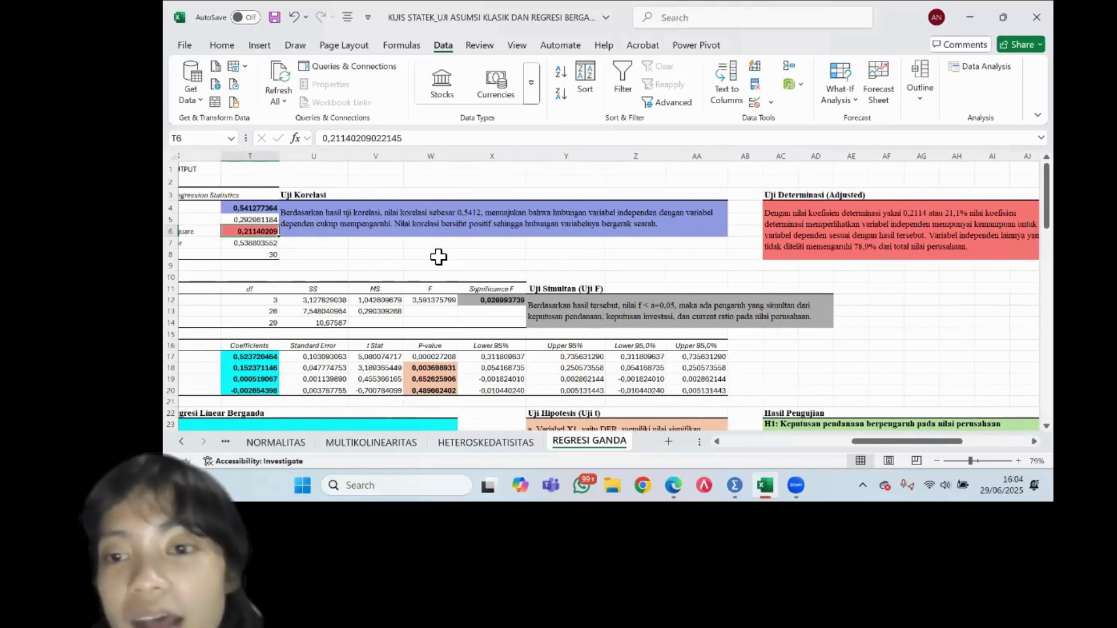
scroll(438, 257, "right", 1)
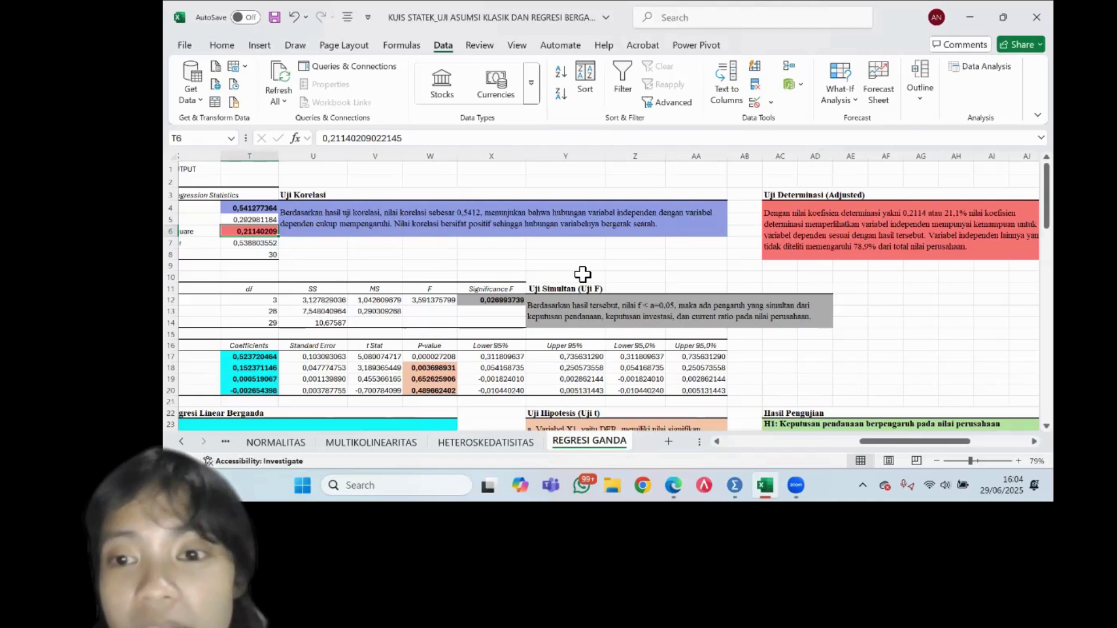
scroll(582, 274, "right", 1)
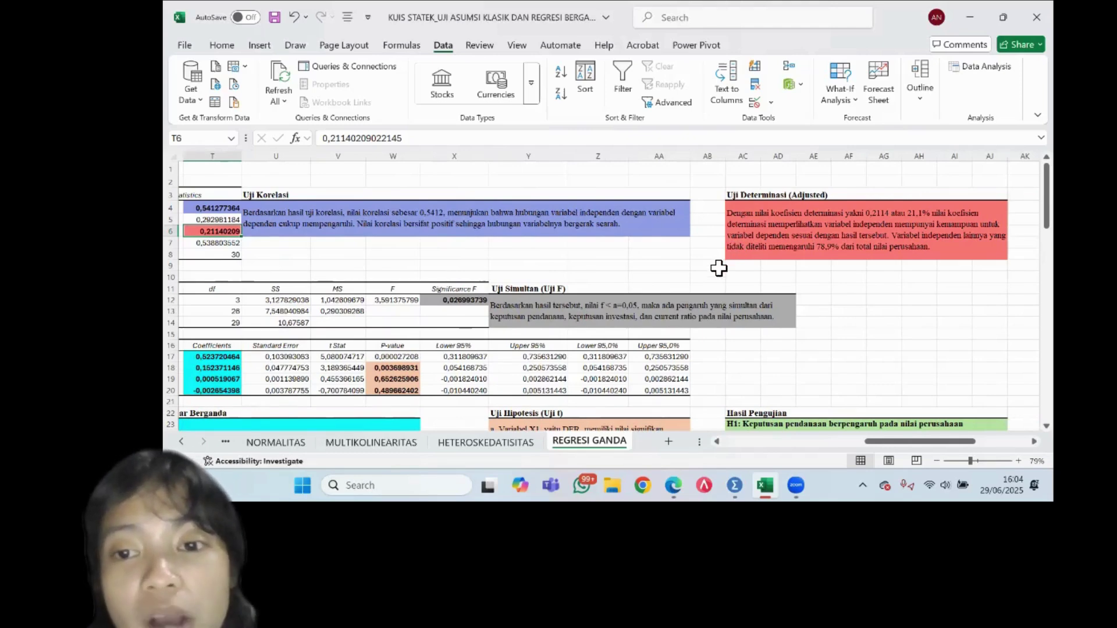
scroll(719, 267, "right", 1)
scroll(719, 267, "right", 1)
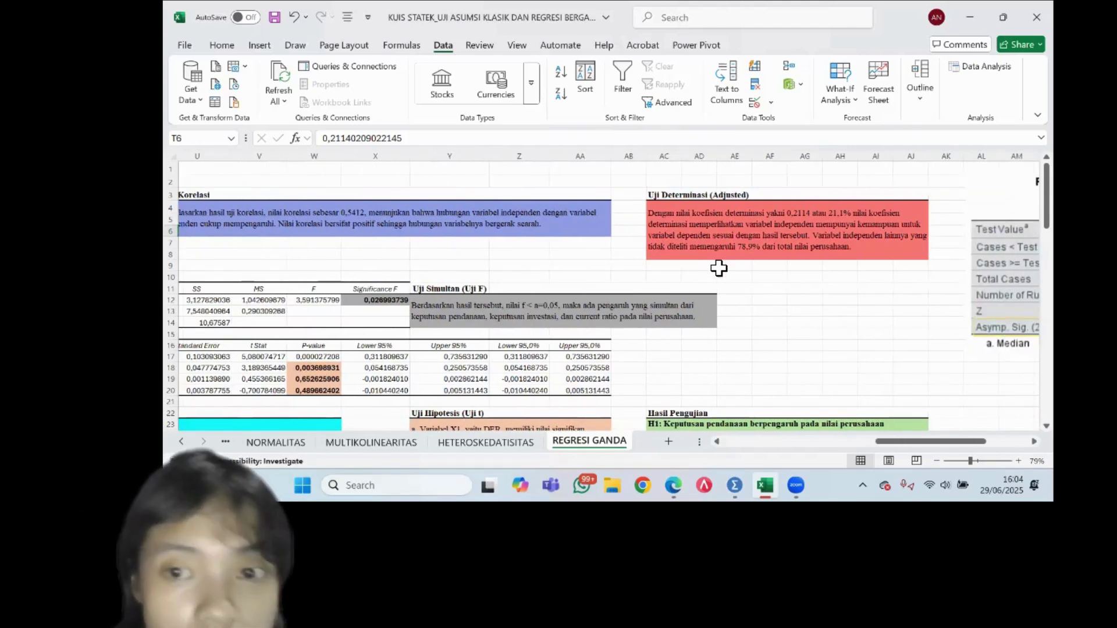
scroll(718, 267, "right", 3)
scroll(718, 267, "left", 3)
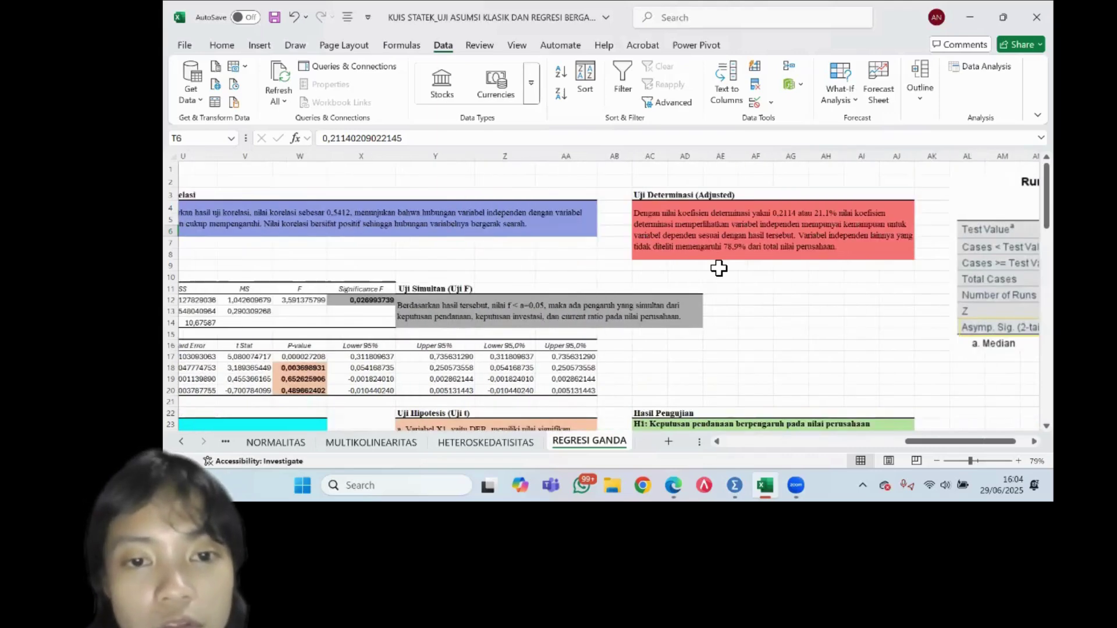
scroll(719, 268, "left", 3)
scroll(718, 267, "down", 1)
scroll(719, 267, "left", 1)
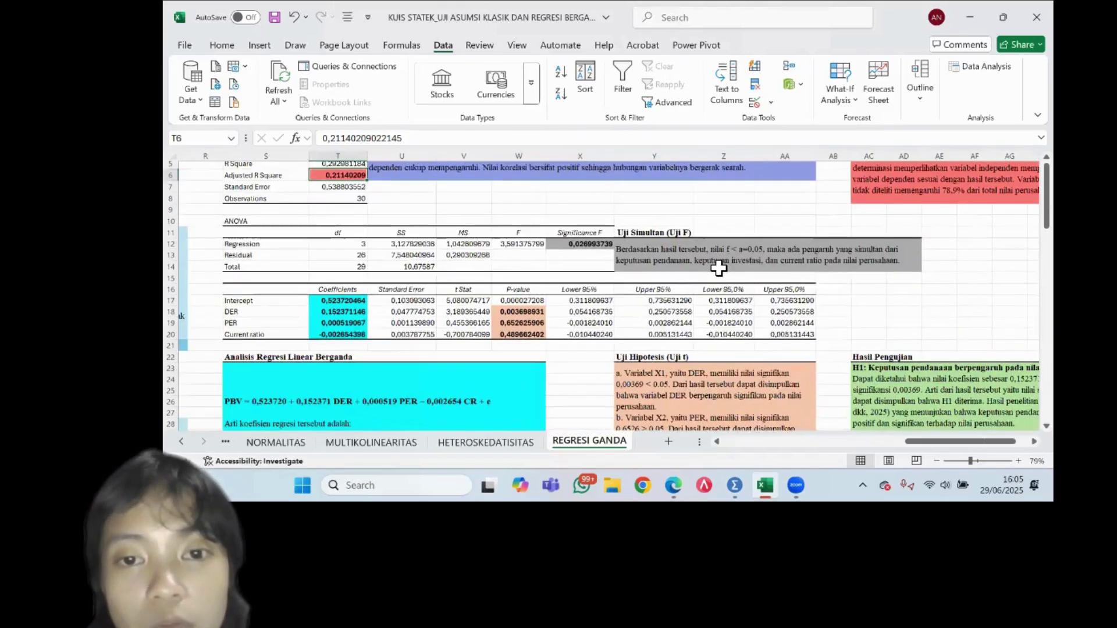